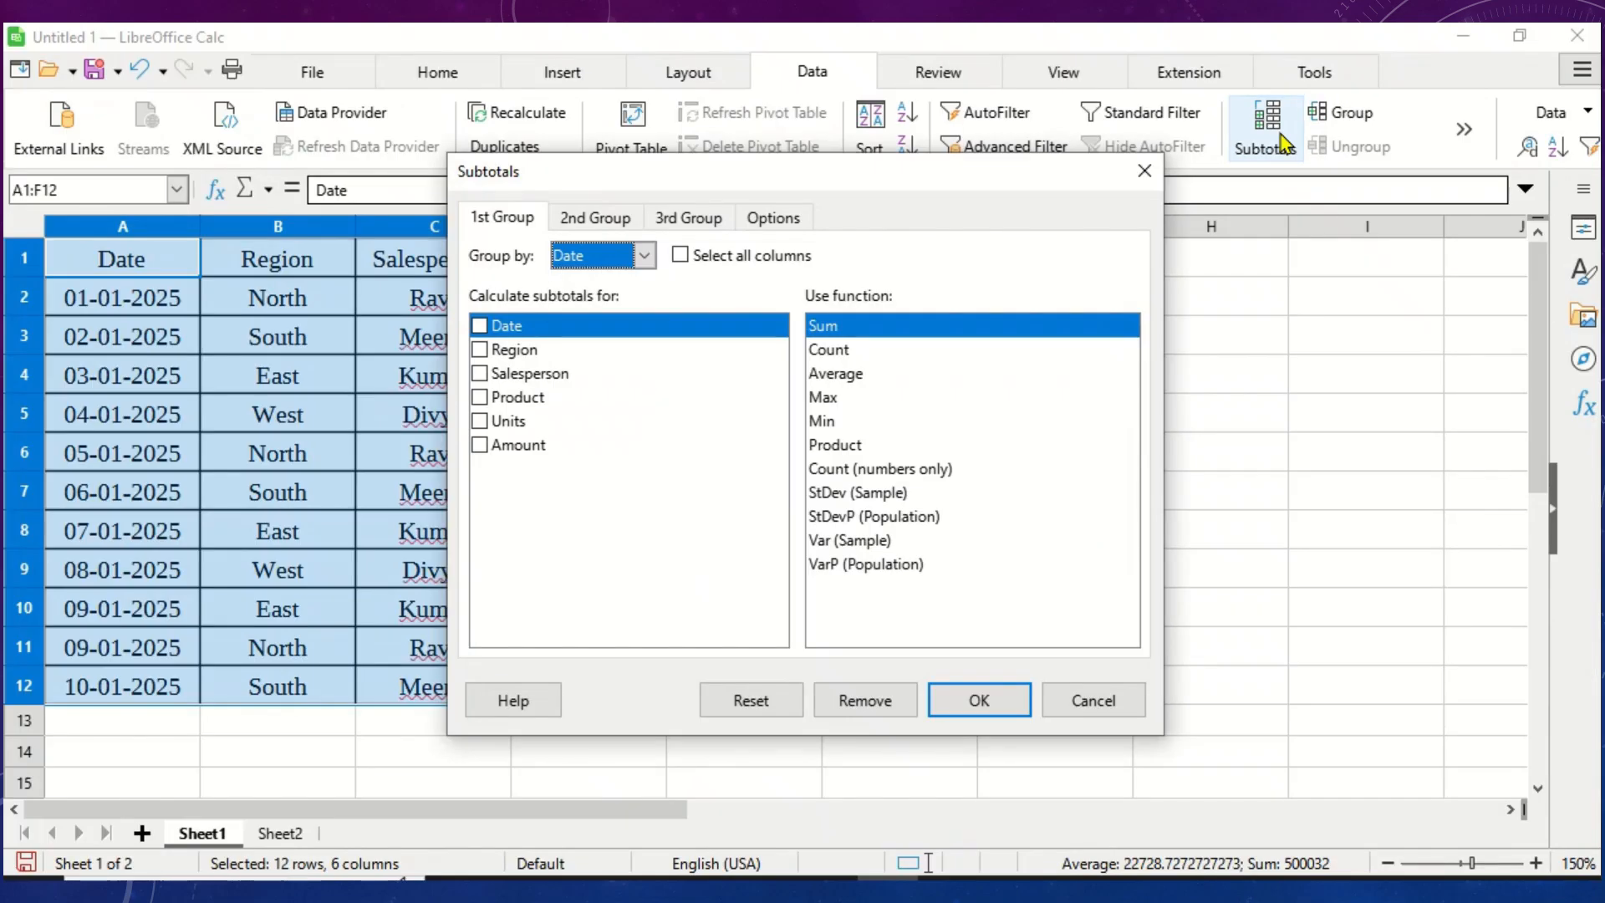
Step: Apply subtotals to the sales table, grouped by Product and using Sum on the Amount column
drag(779, 191, 1115, 223)
click(976, 290)
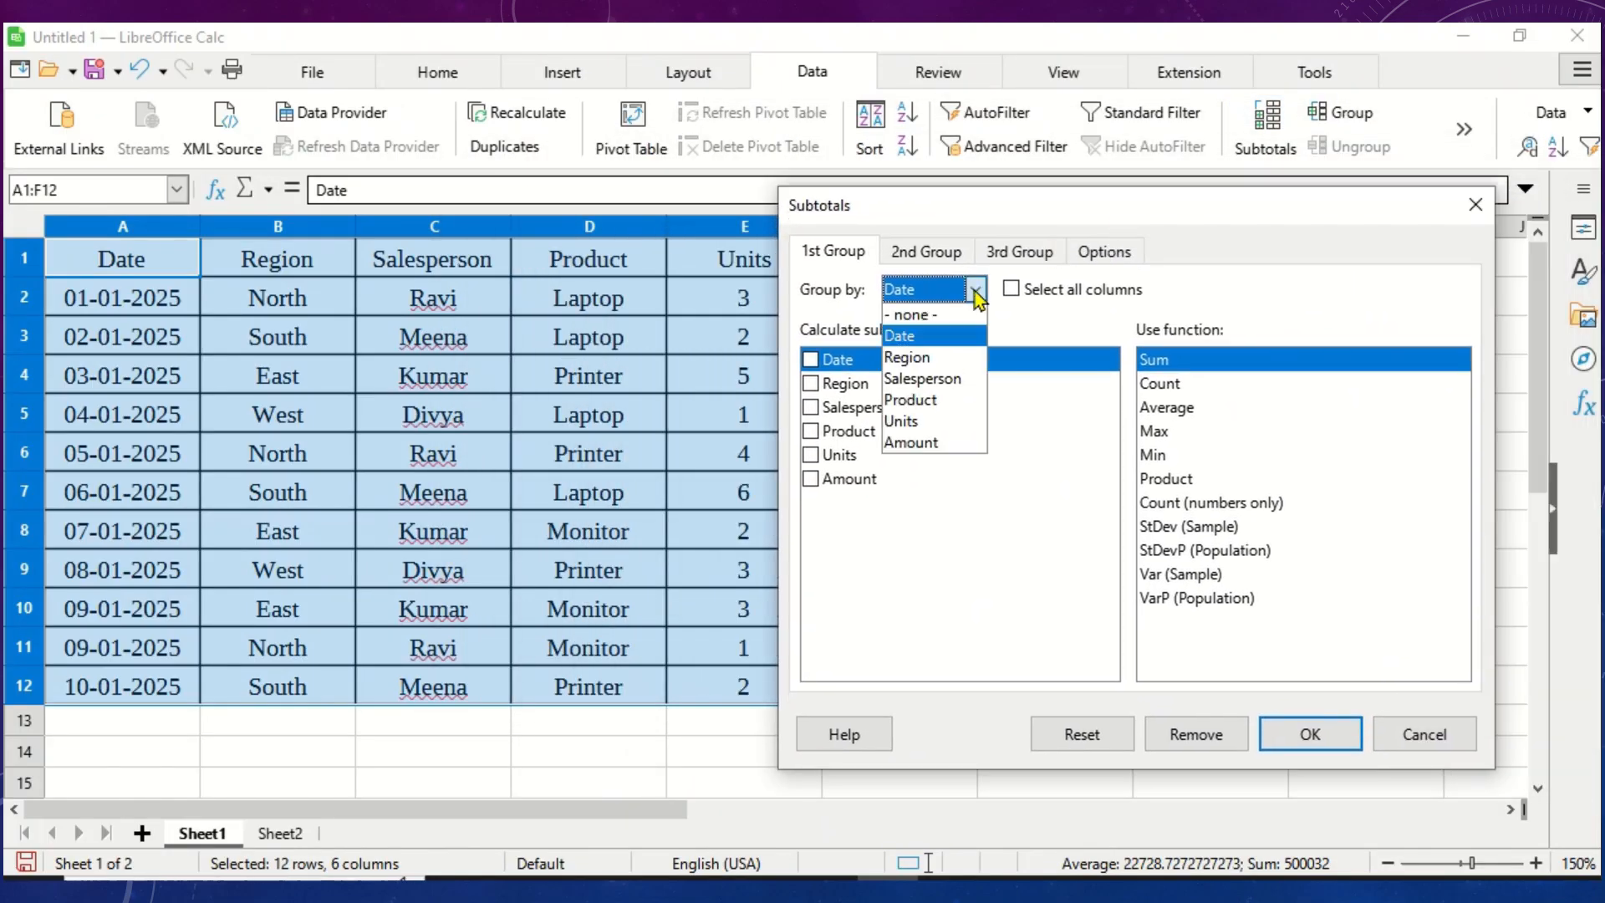
click(936, 411)
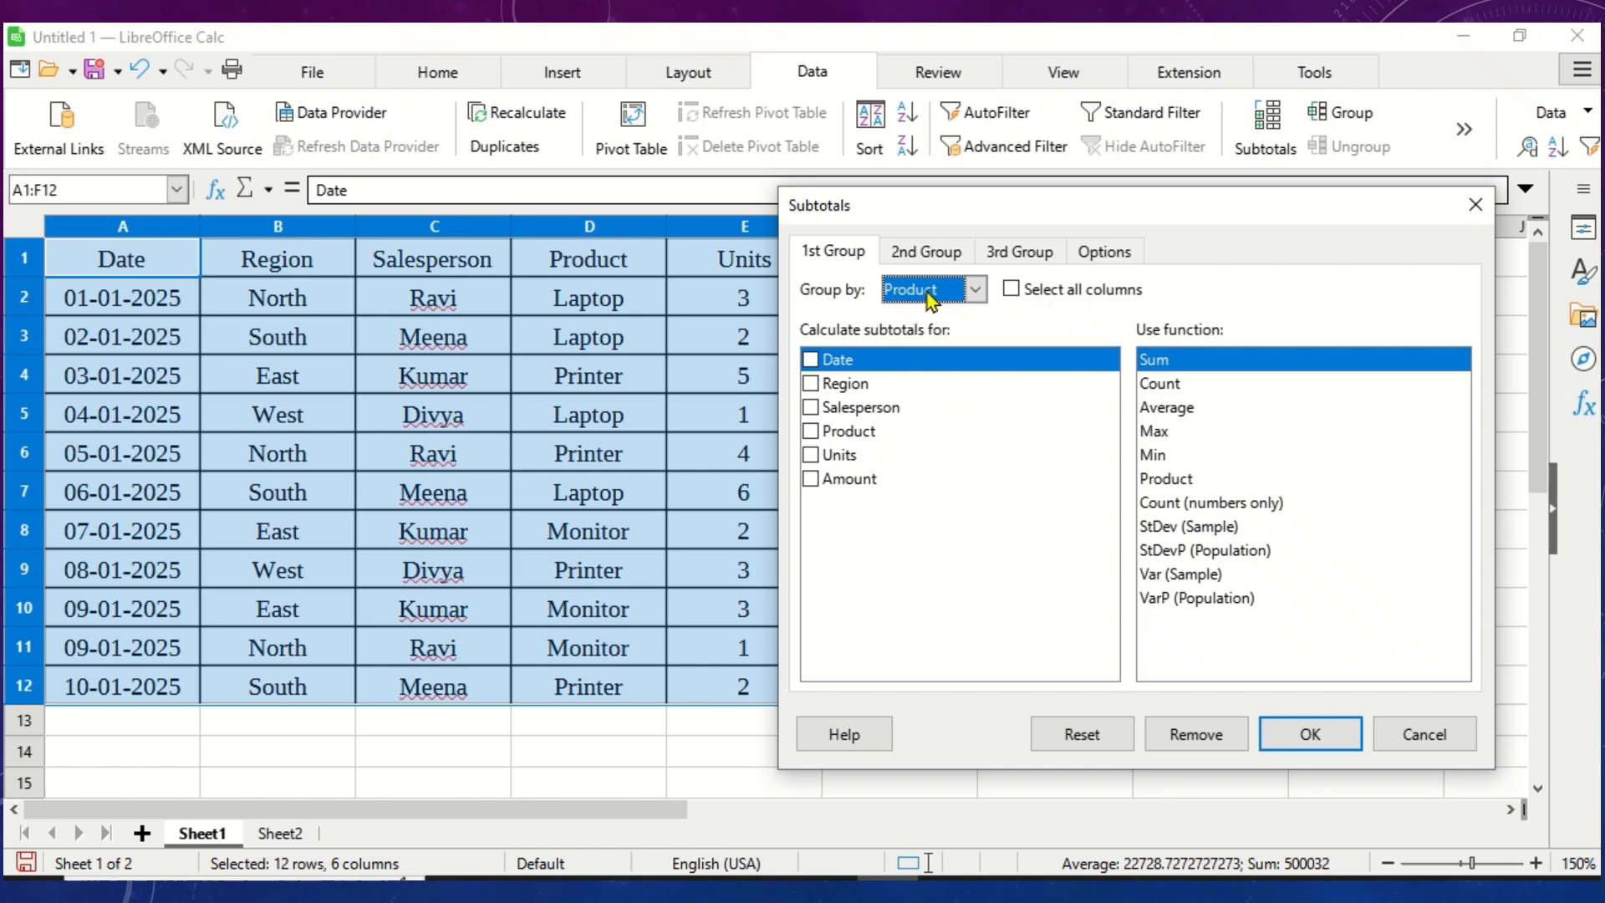
click(812, 480)
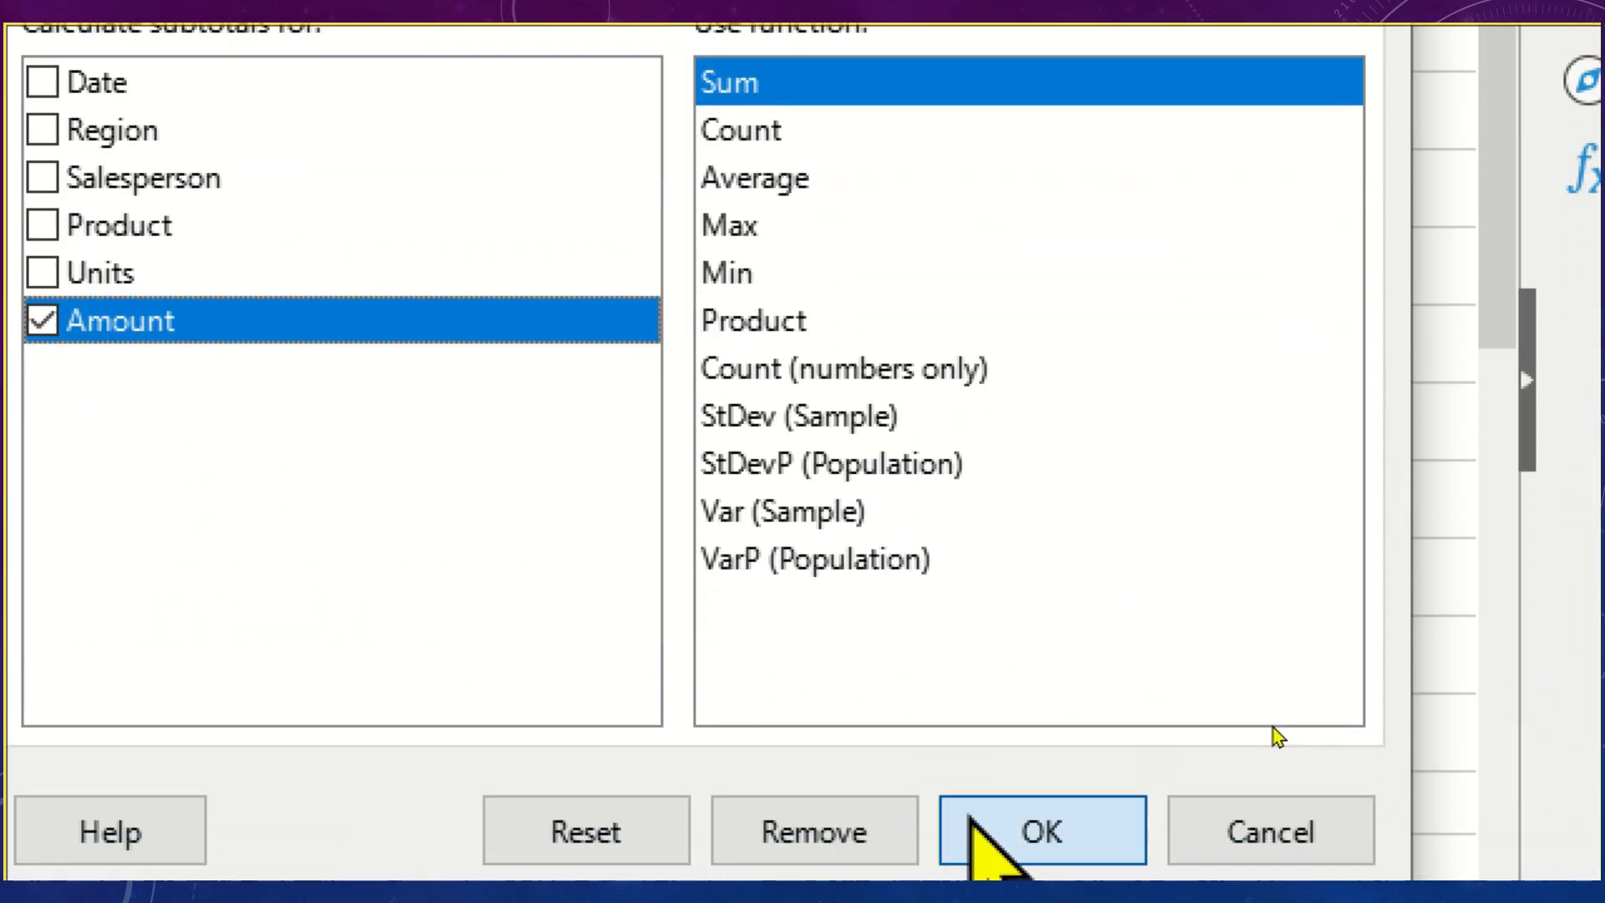
click(969, 818)
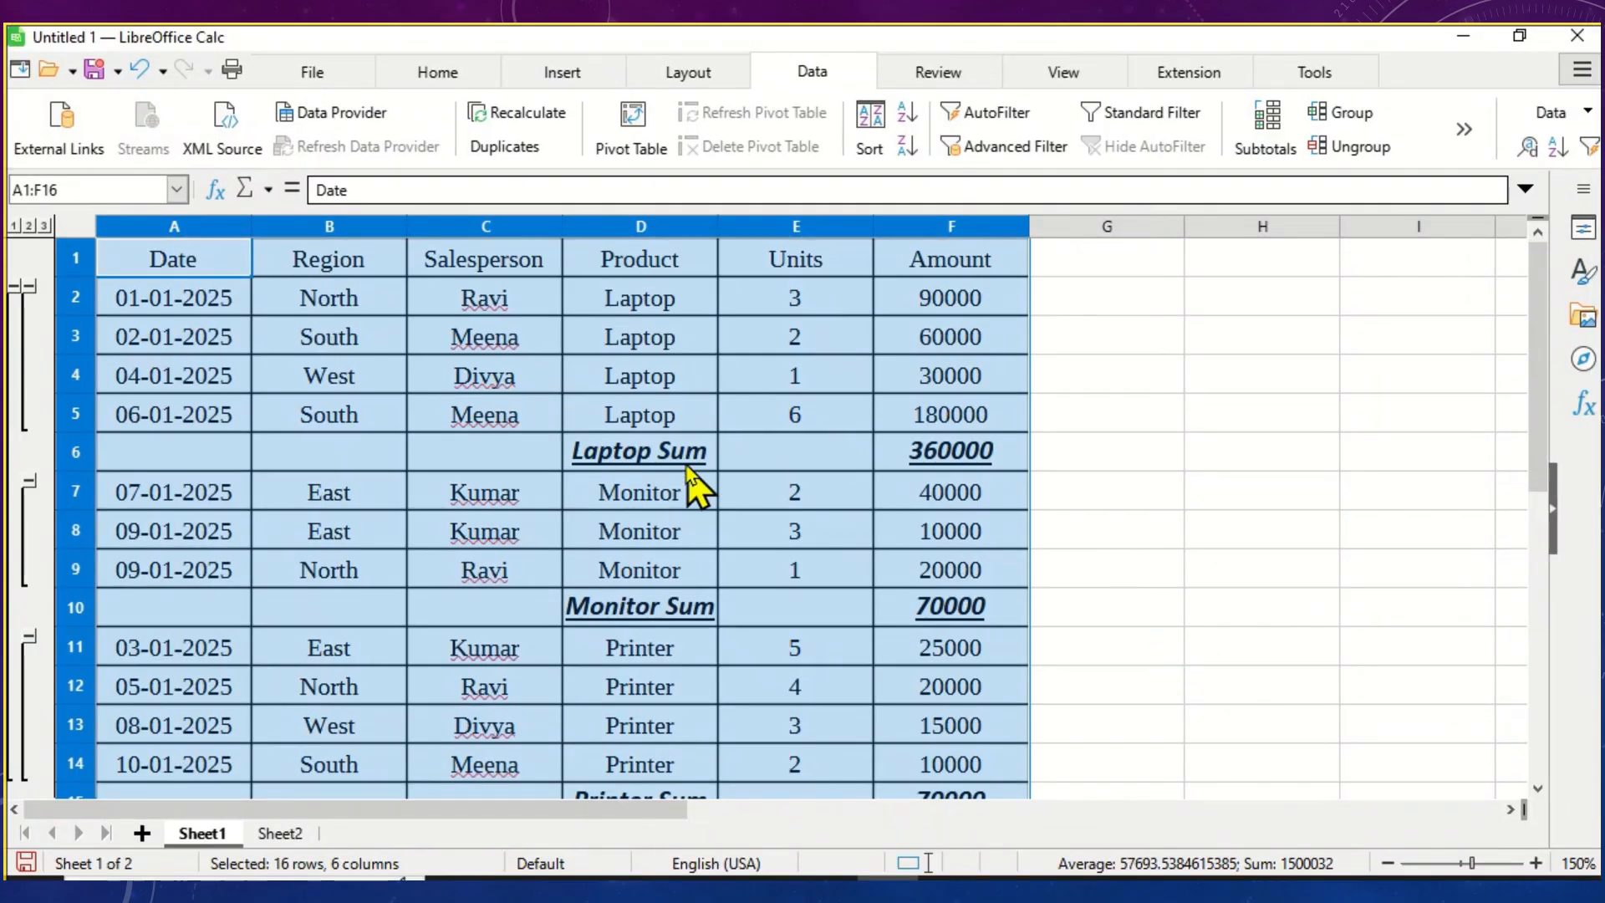
Step: Examine the subtotal row of each product and the grand total row beneath the table
click(686, 467)
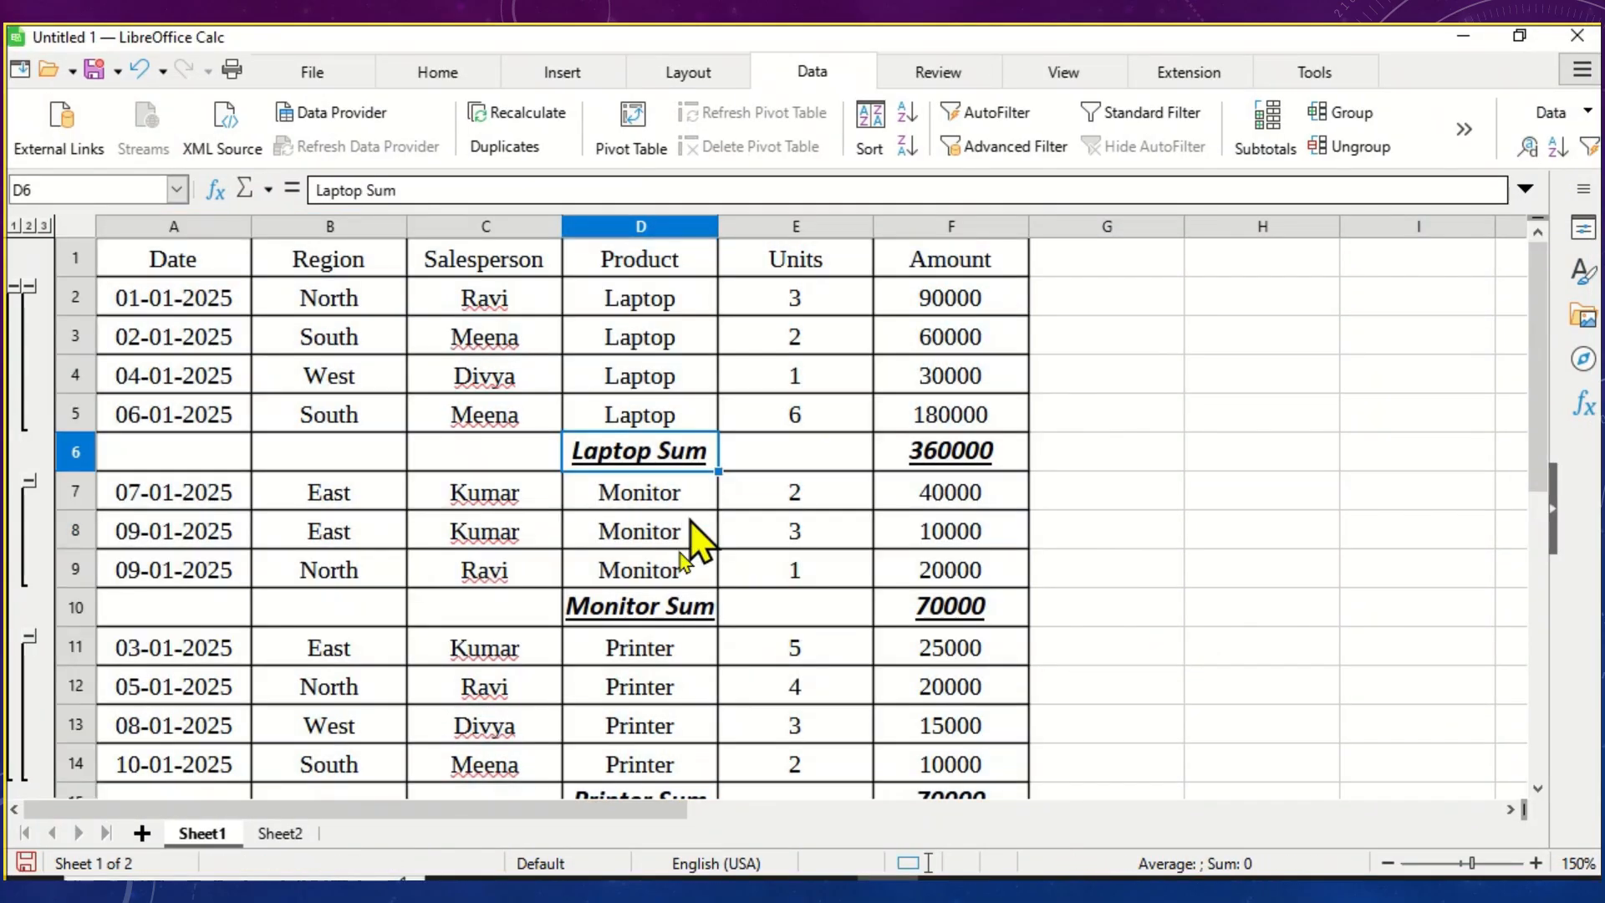
click(658, 623)
scroll(658, 669, down, 2)
click(635, 532)
click(637, 564)
scroll(609, 555, down, 3)
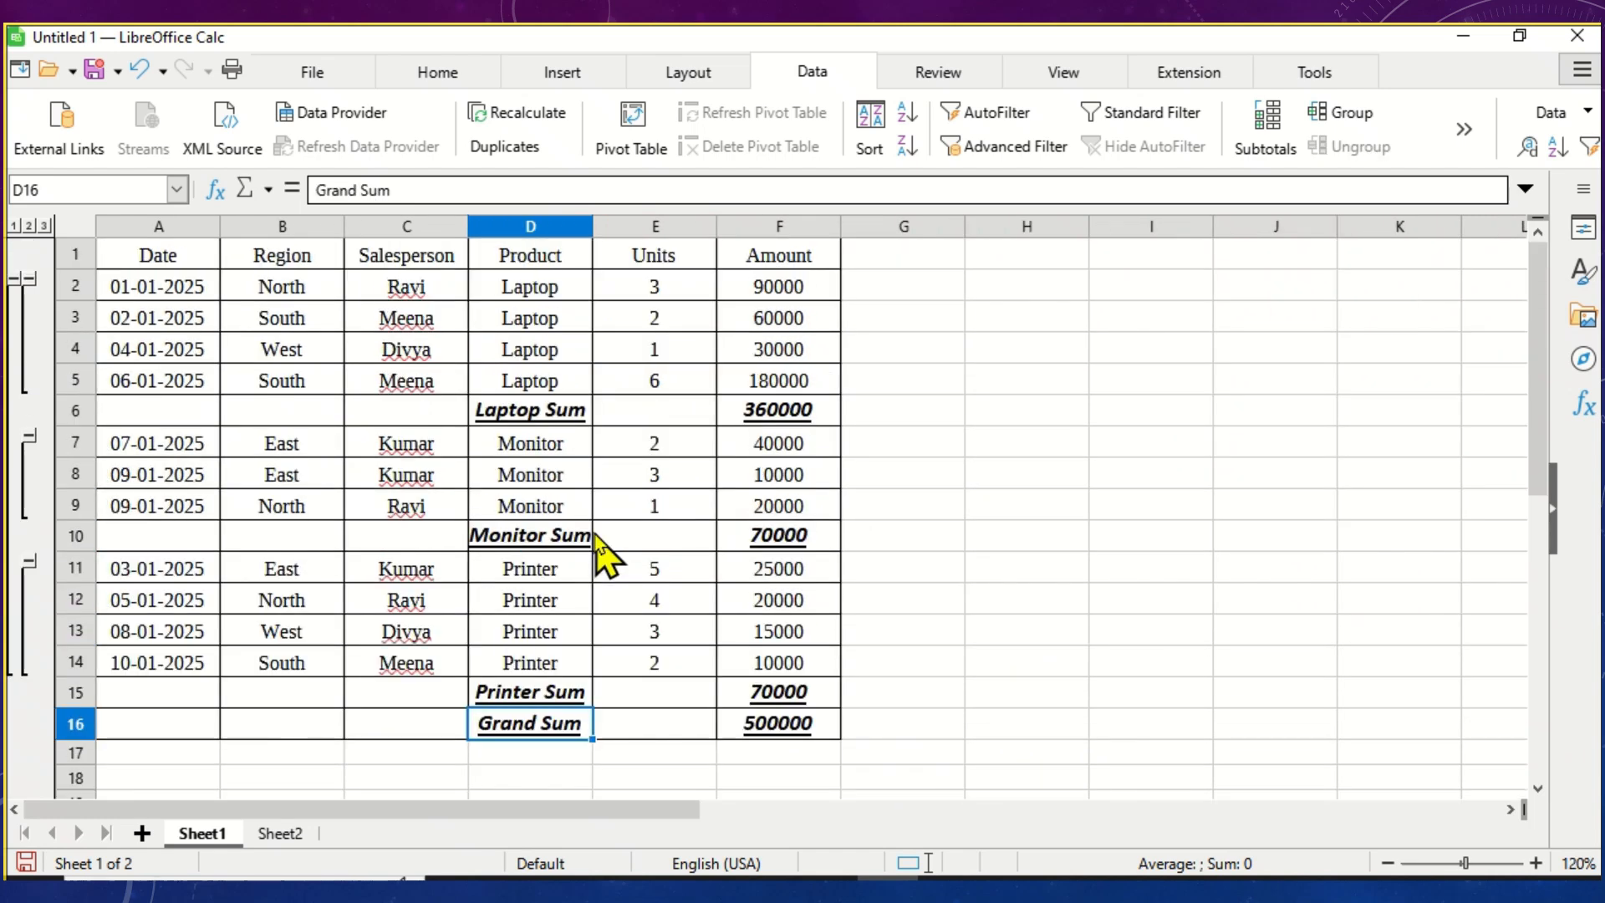
click(560, 412)
Step: Change the table's subtotals so that the Amount sums are grouped by Region
click(252, 264)
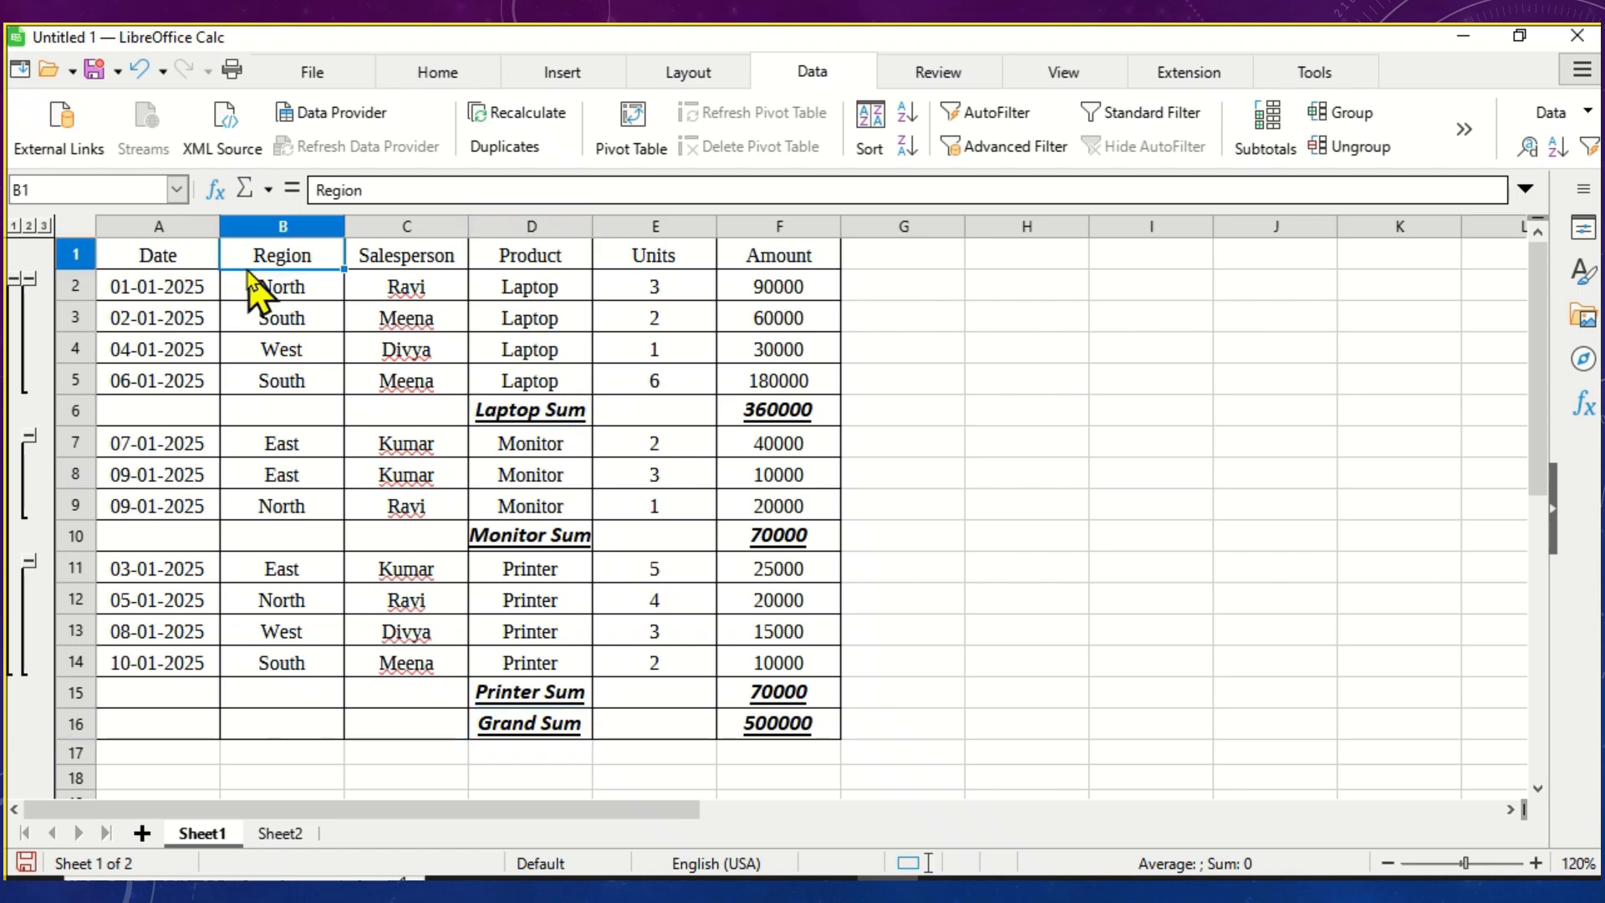
click(303, 277)
click(311, 258)
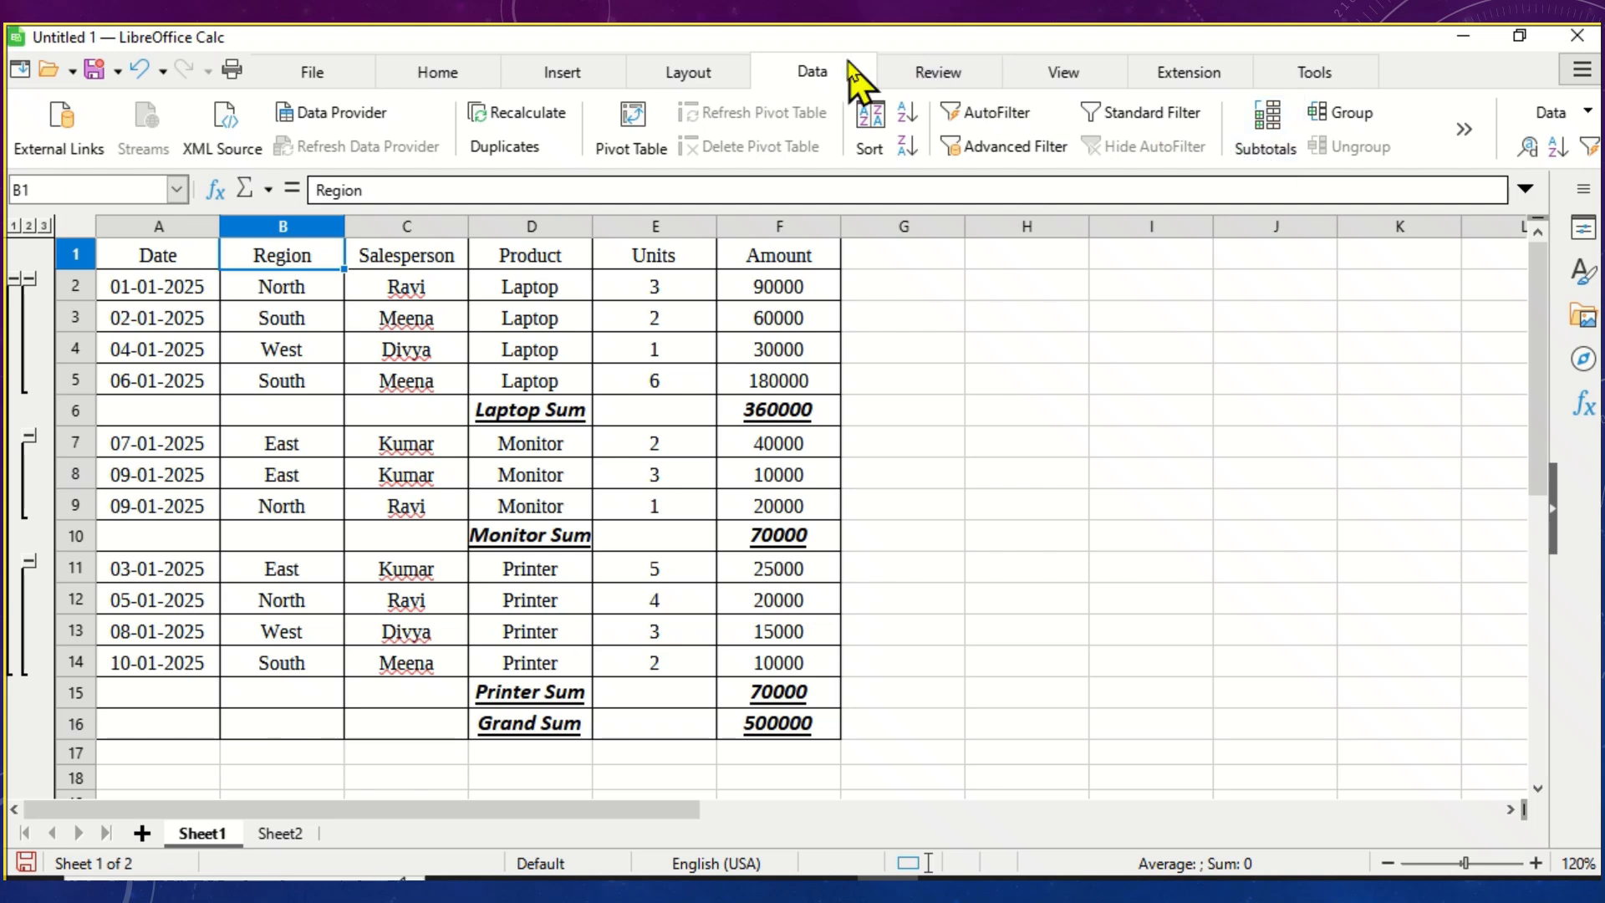
click(1265, 132)
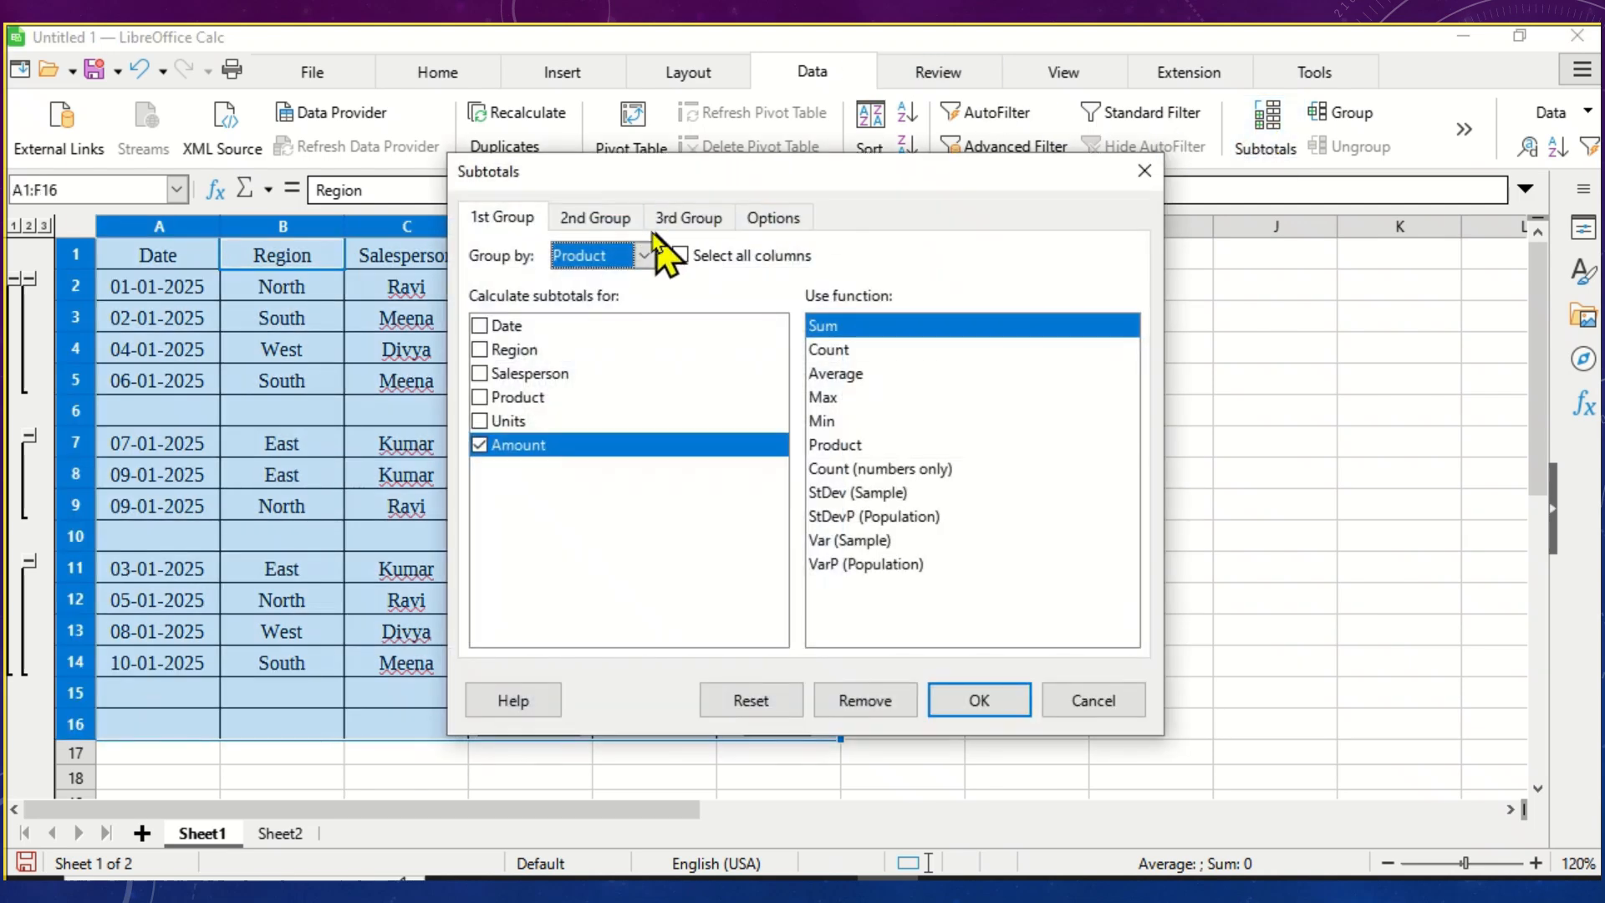
click(645, 254)
click(628, 322)
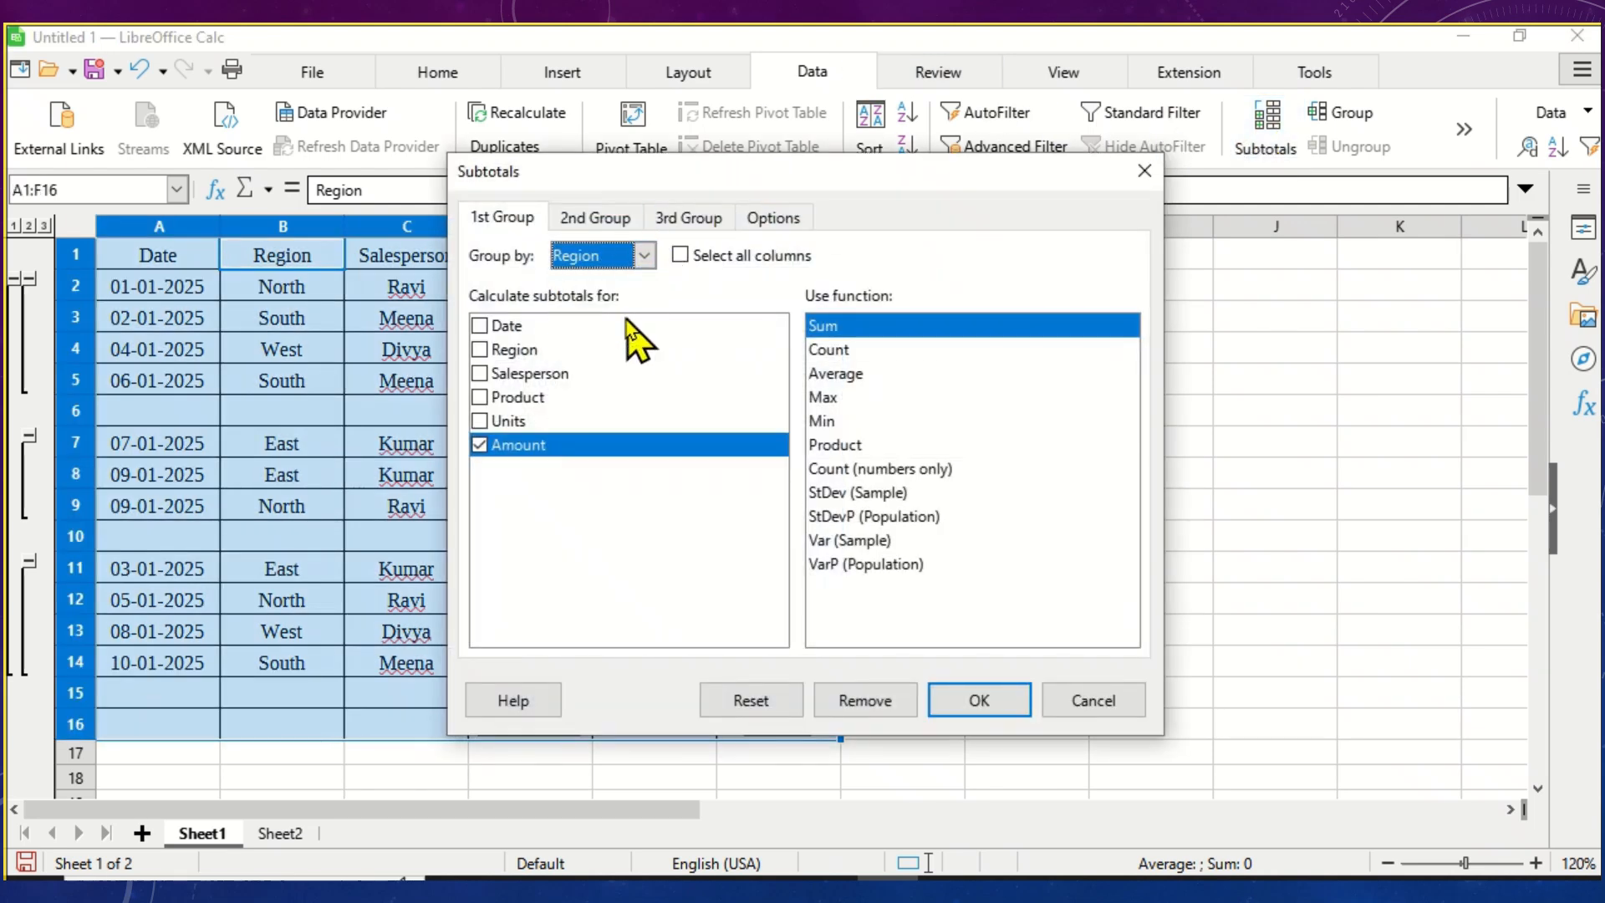
click(972, 704)
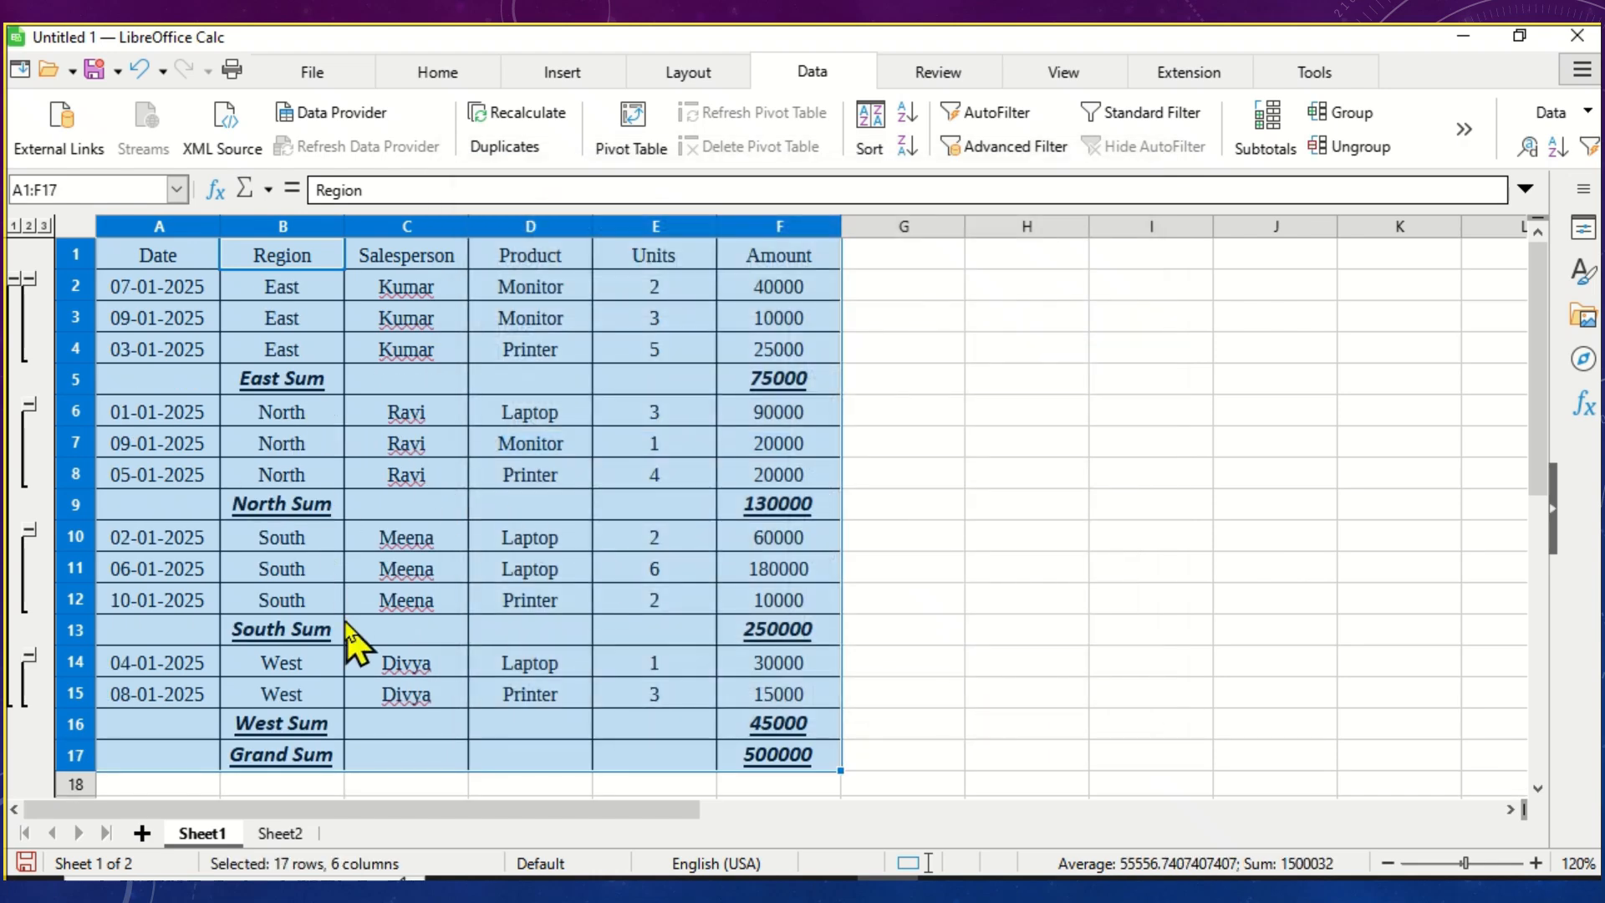
Step: Remove all subtotal rows from the sales table
click(399, 390)
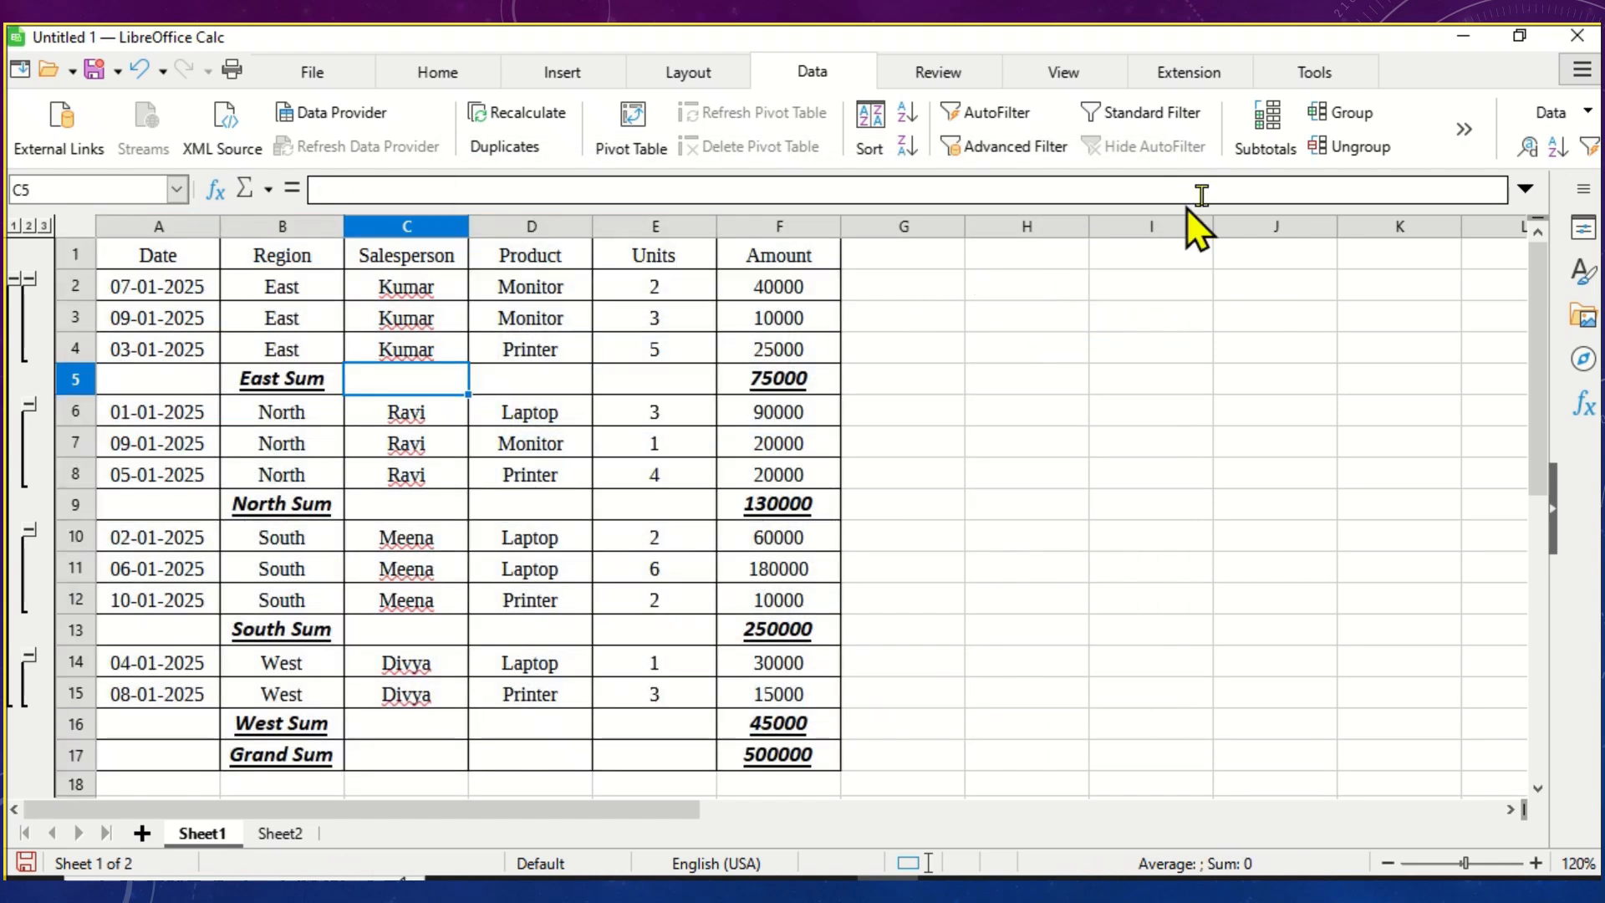
click(1257, 158)
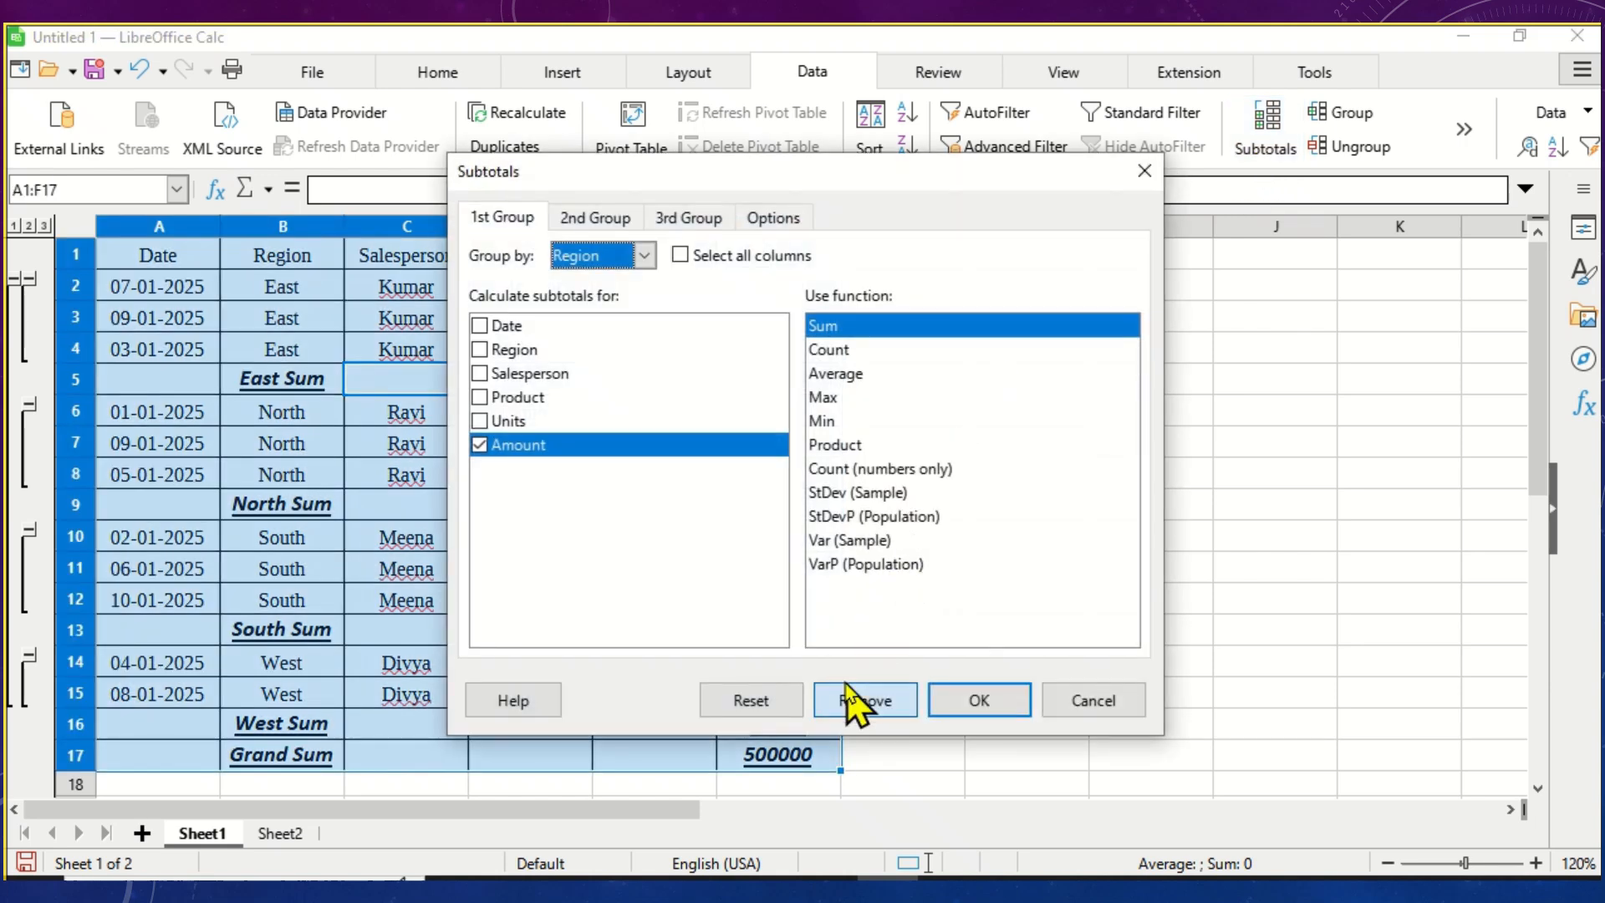
click(855, 702)
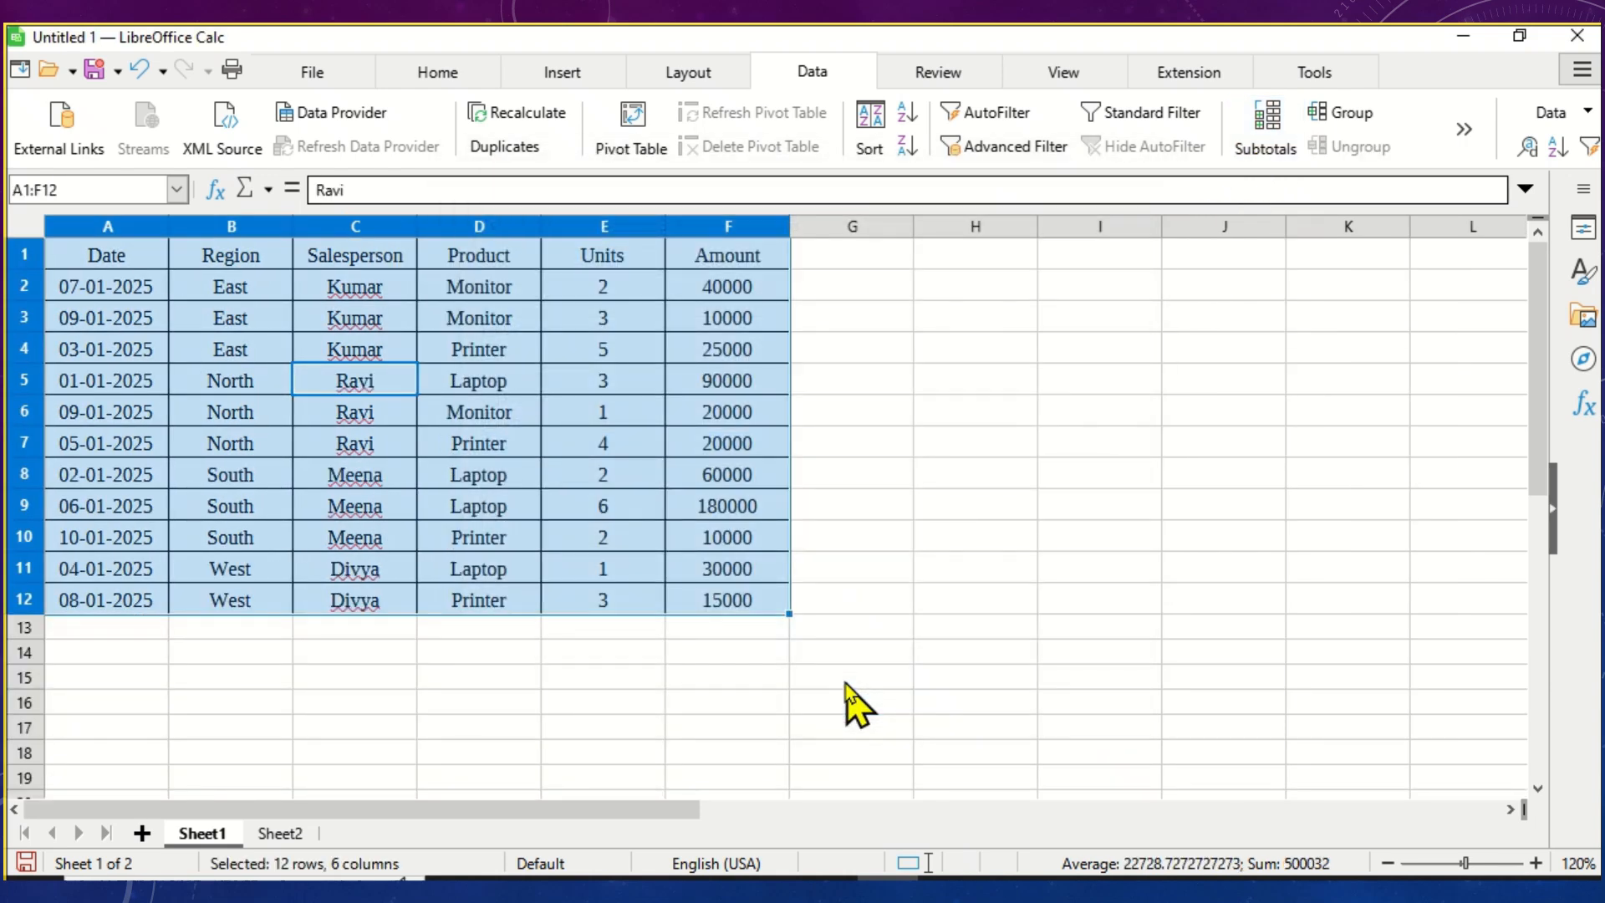
Step: Apply subtotals to the sales table, grouped by Salesperson and using Sum on the Amount column
click(527, 510)
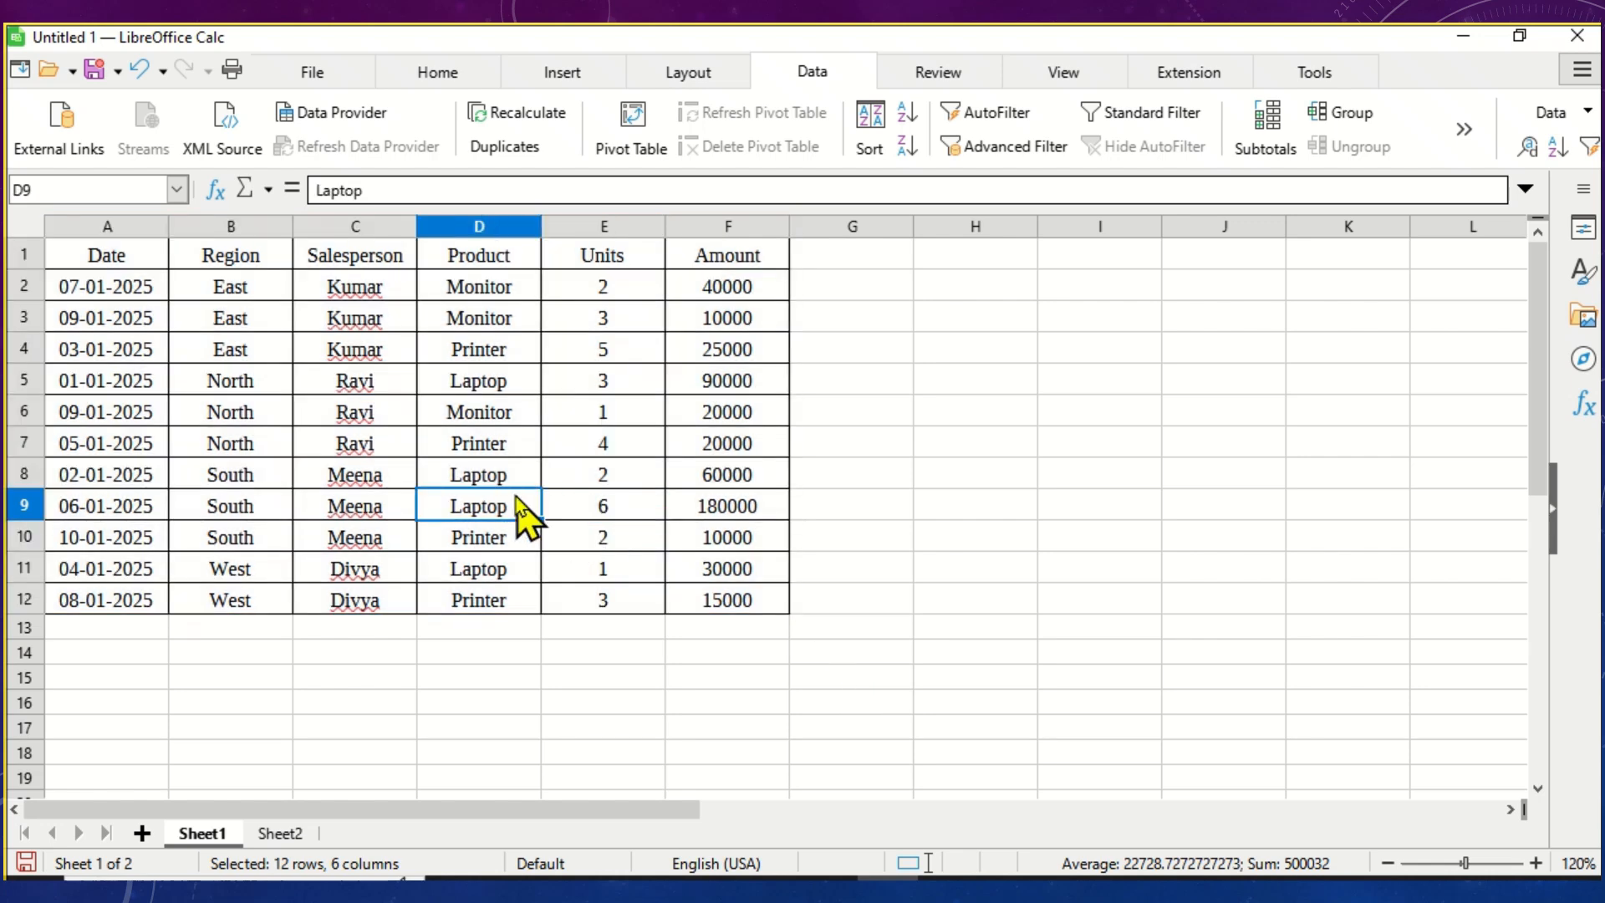
click(505, 381)
click(510, 349)
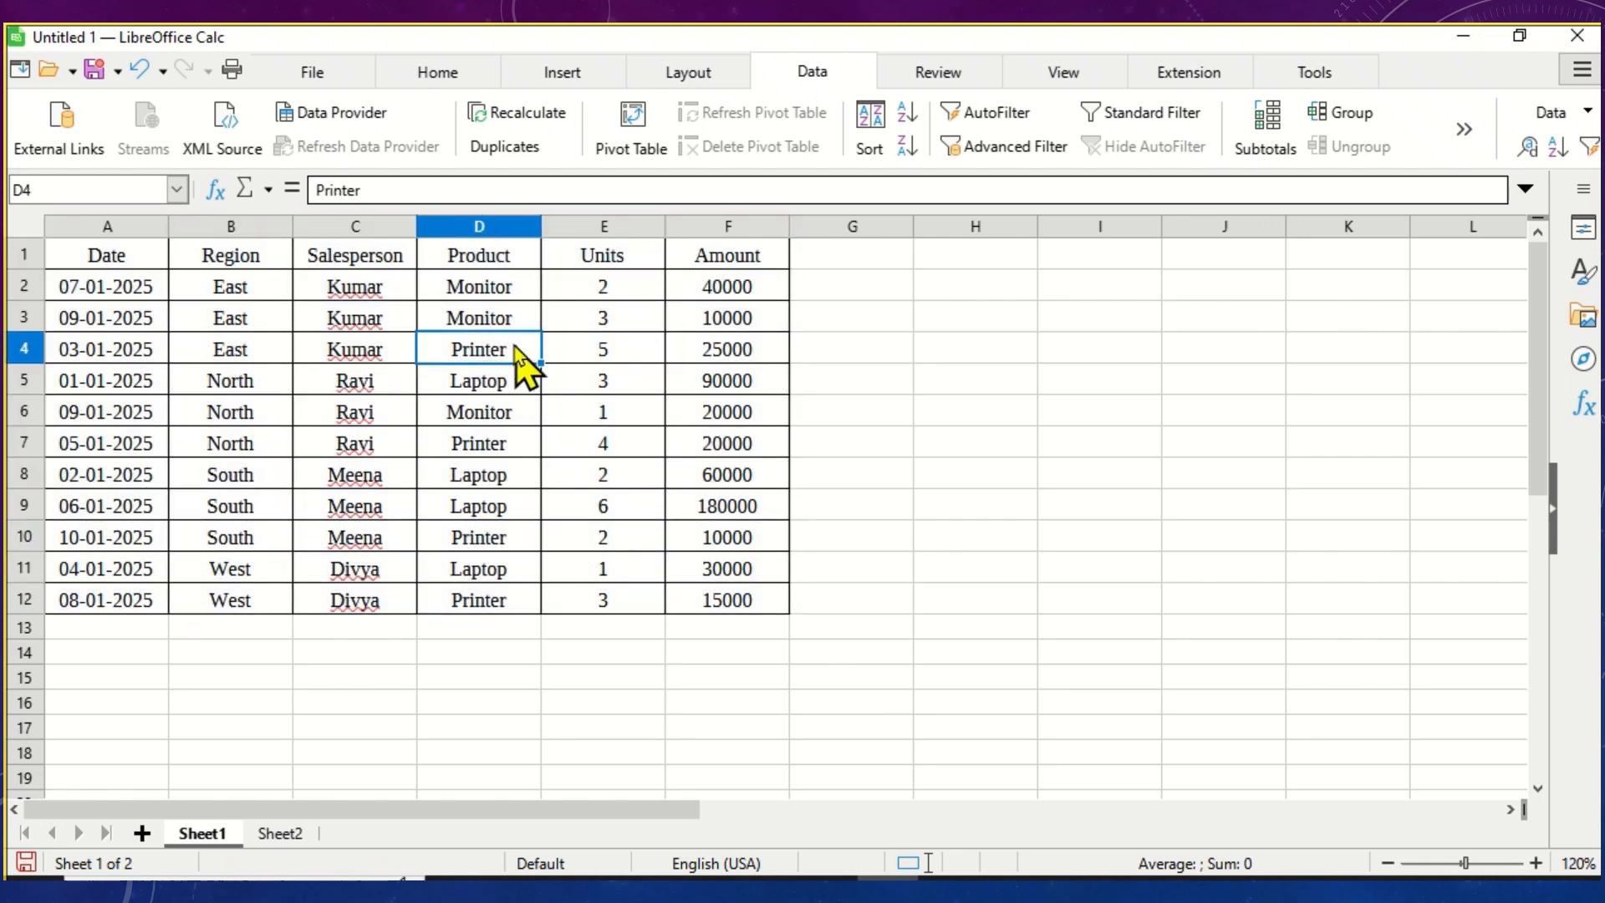
click(1258, 160)
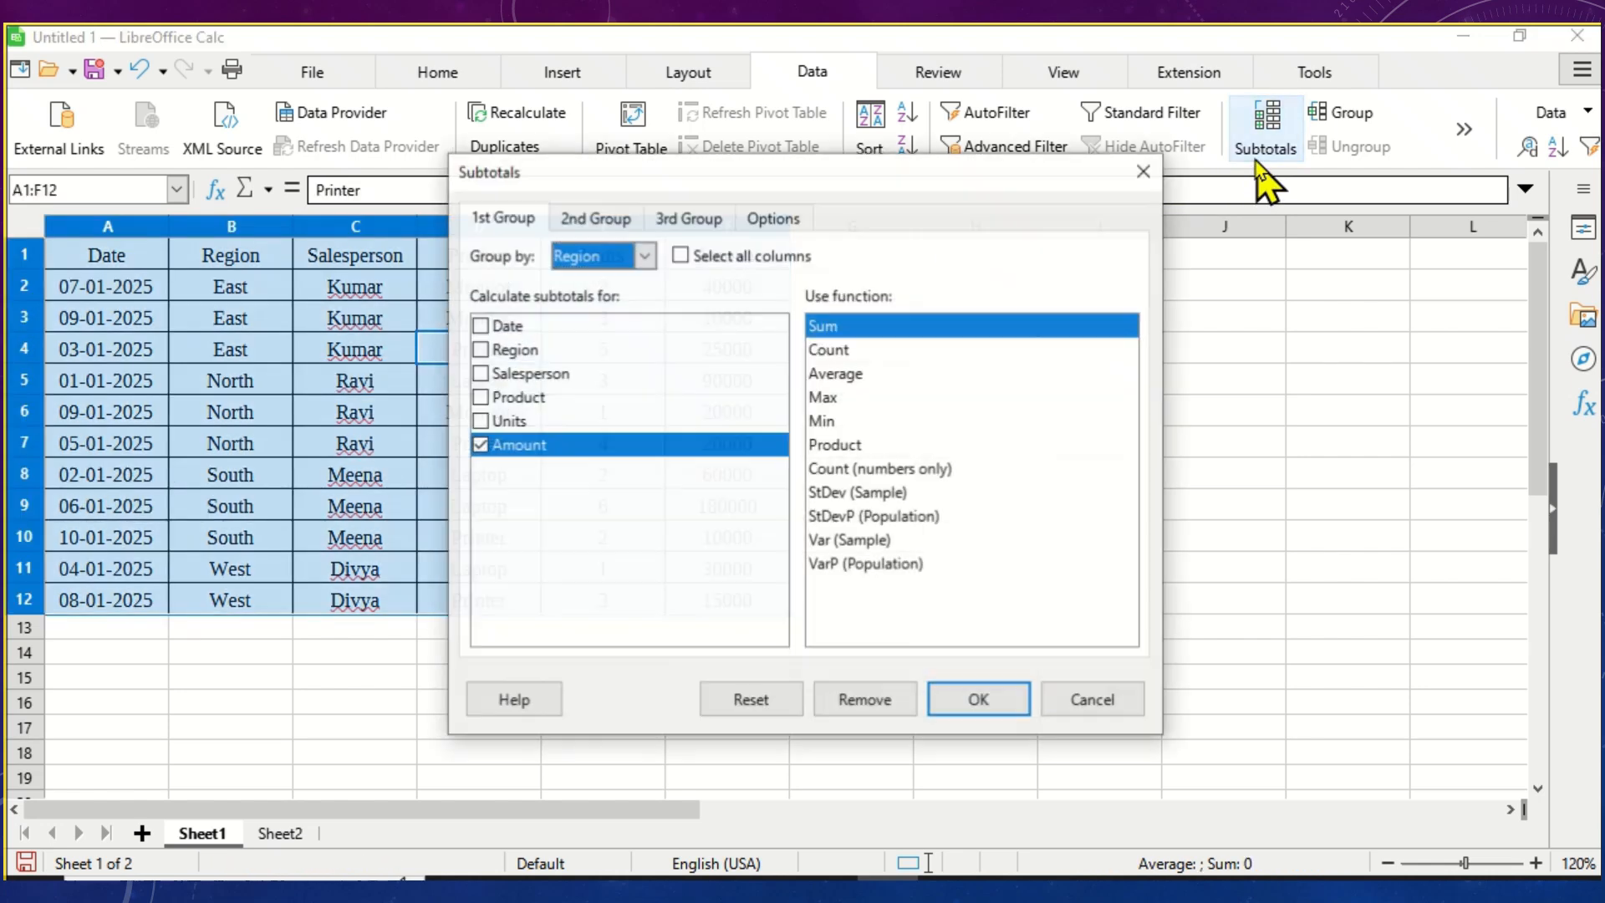
click(632, 266)
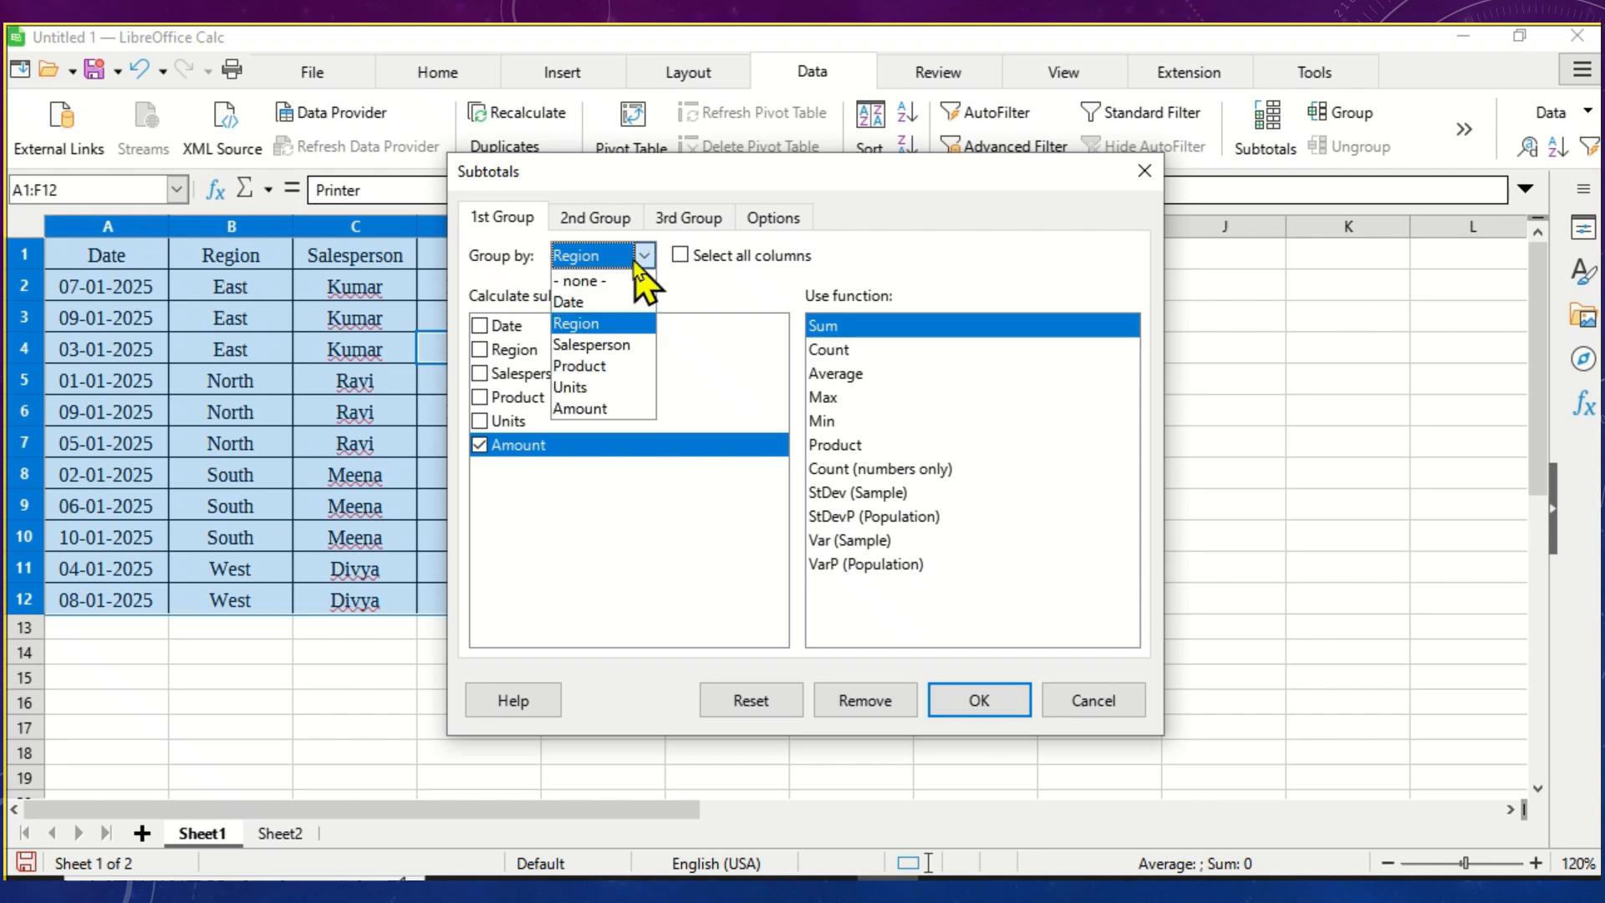
click(605, 341)
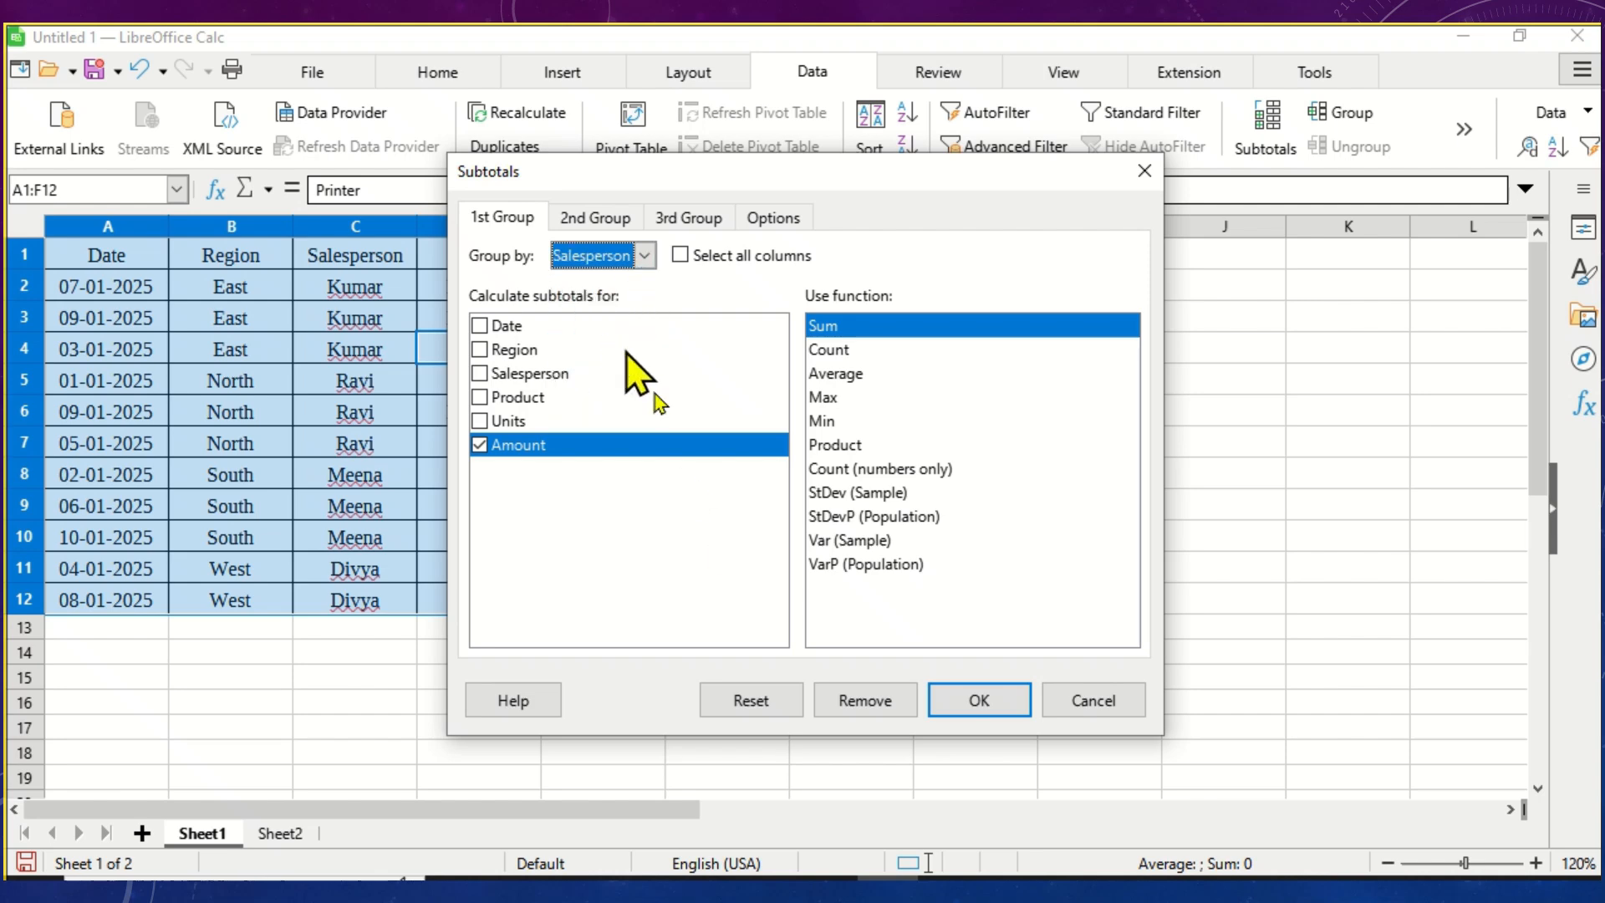
click(961, 705)
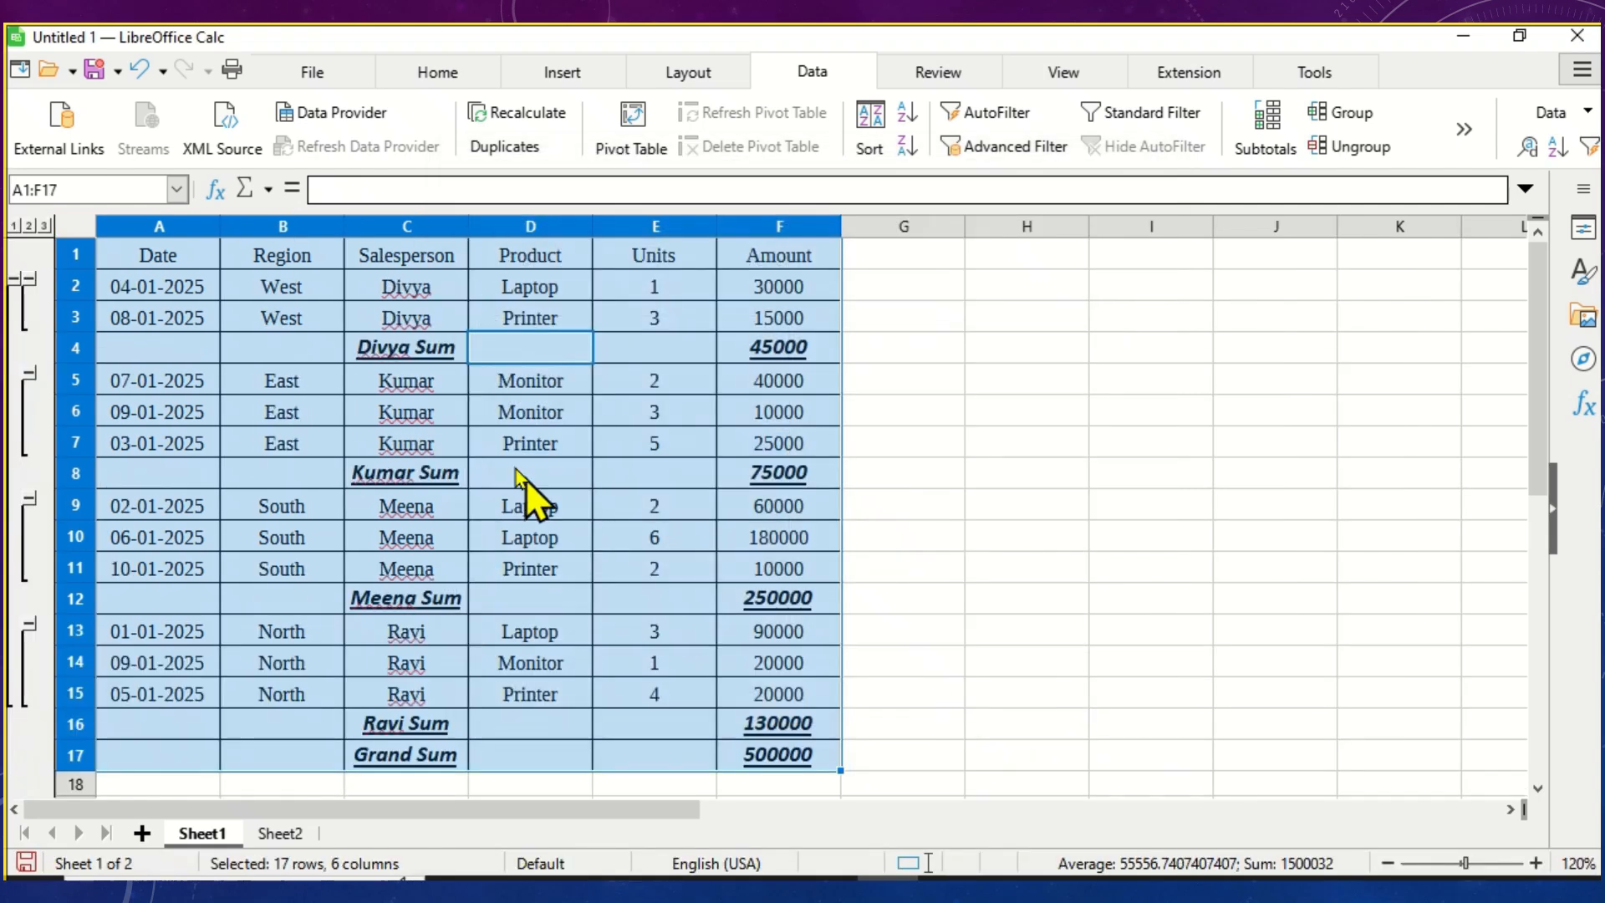
click(460, 414)
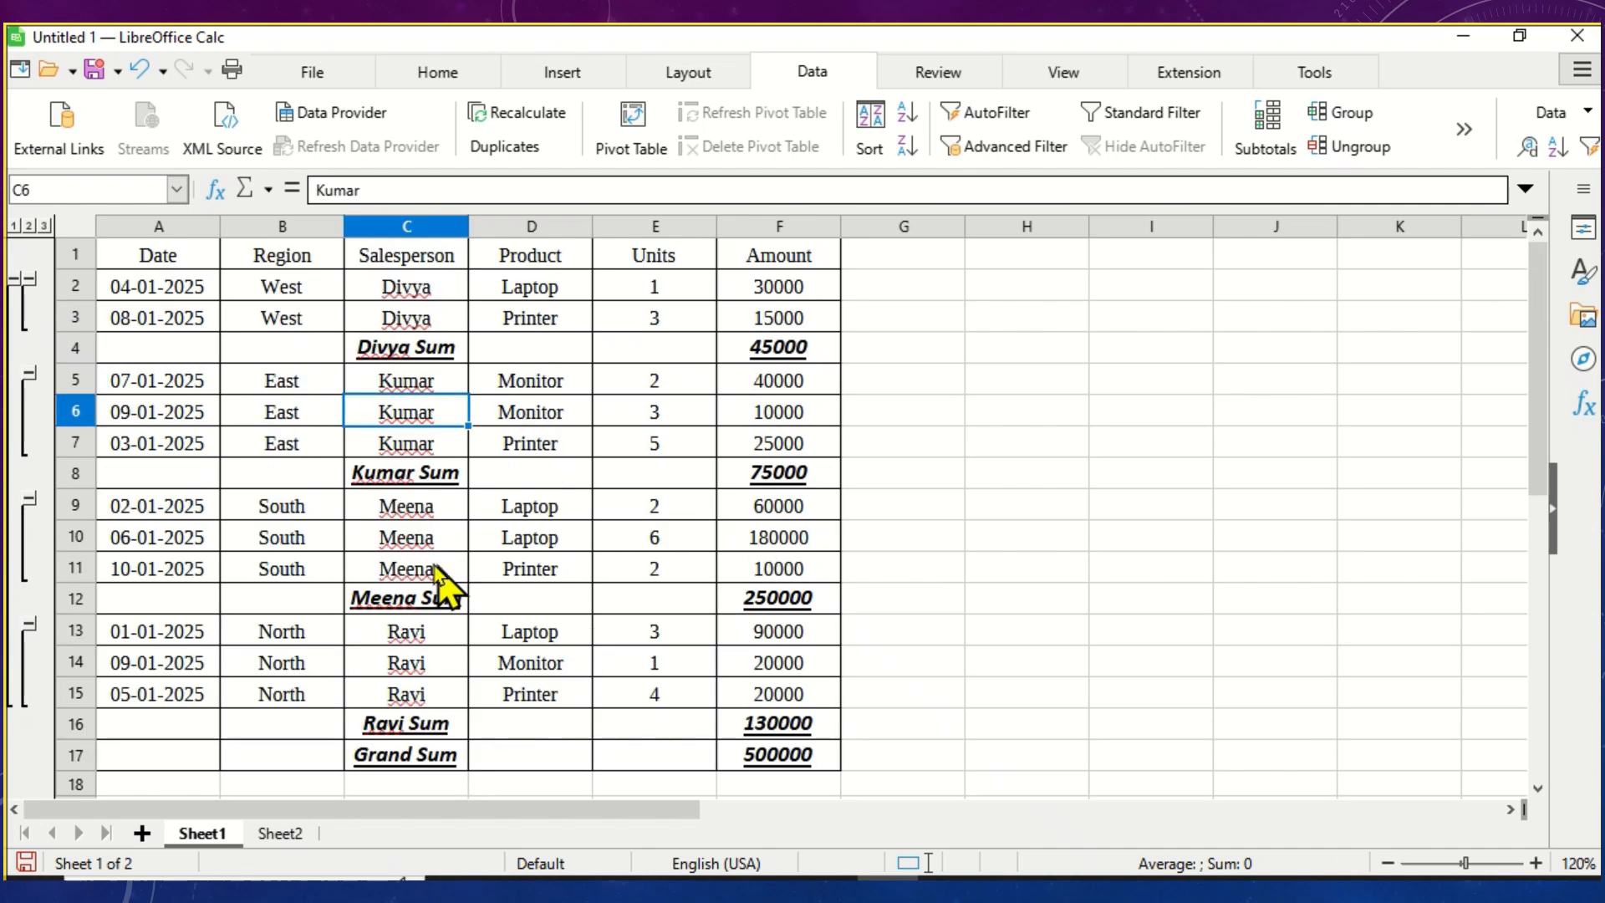
click(398, 318)
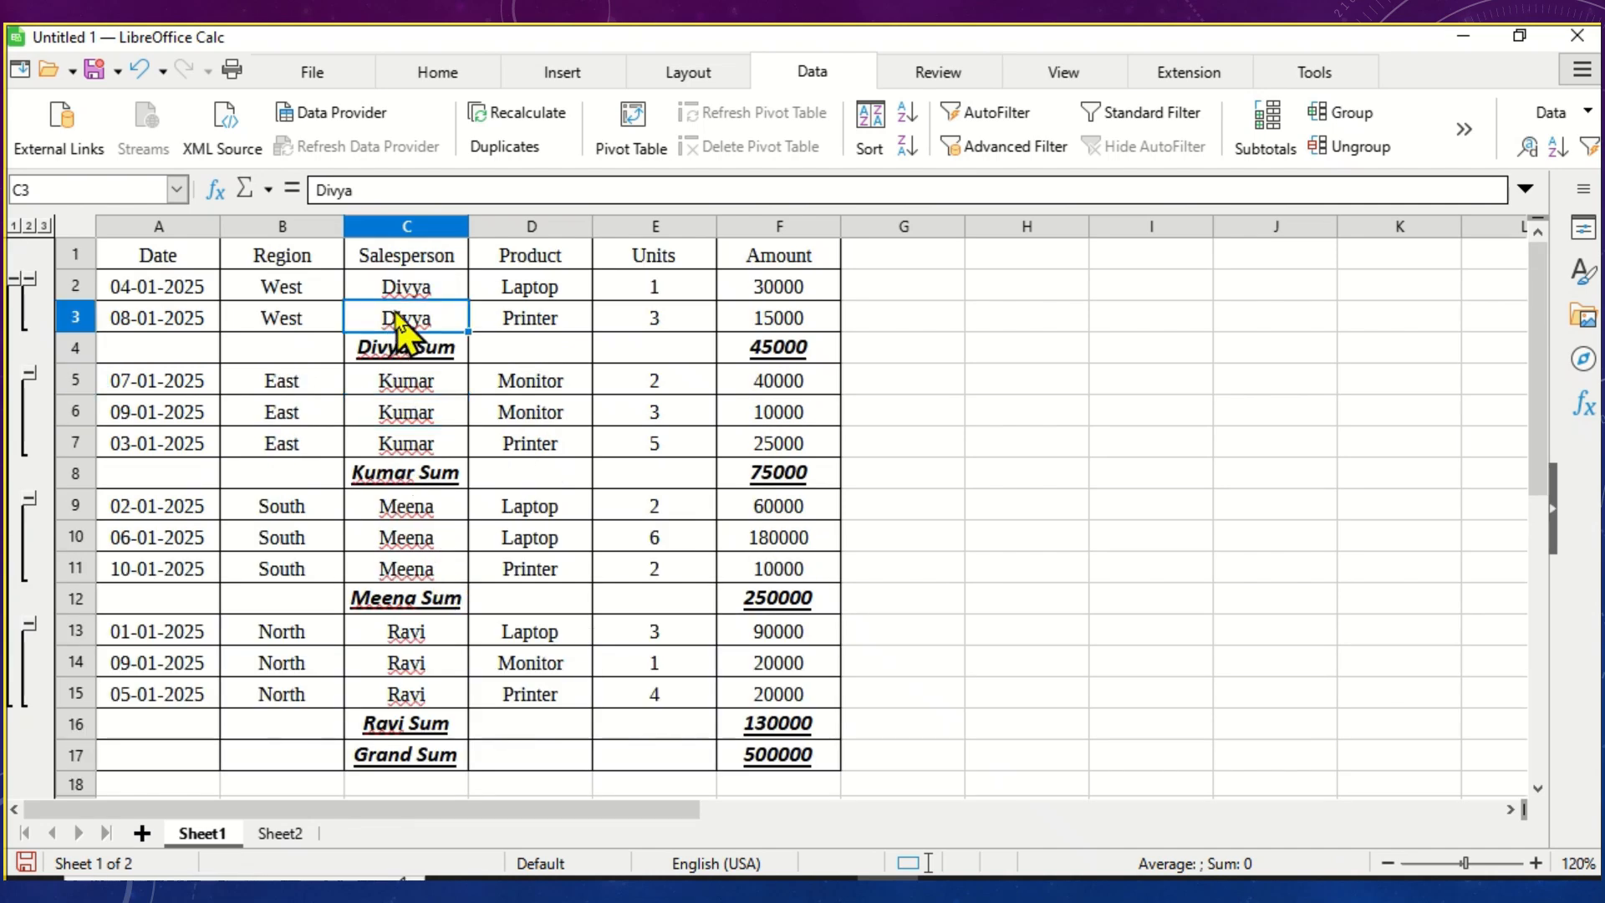
click(73, 321)
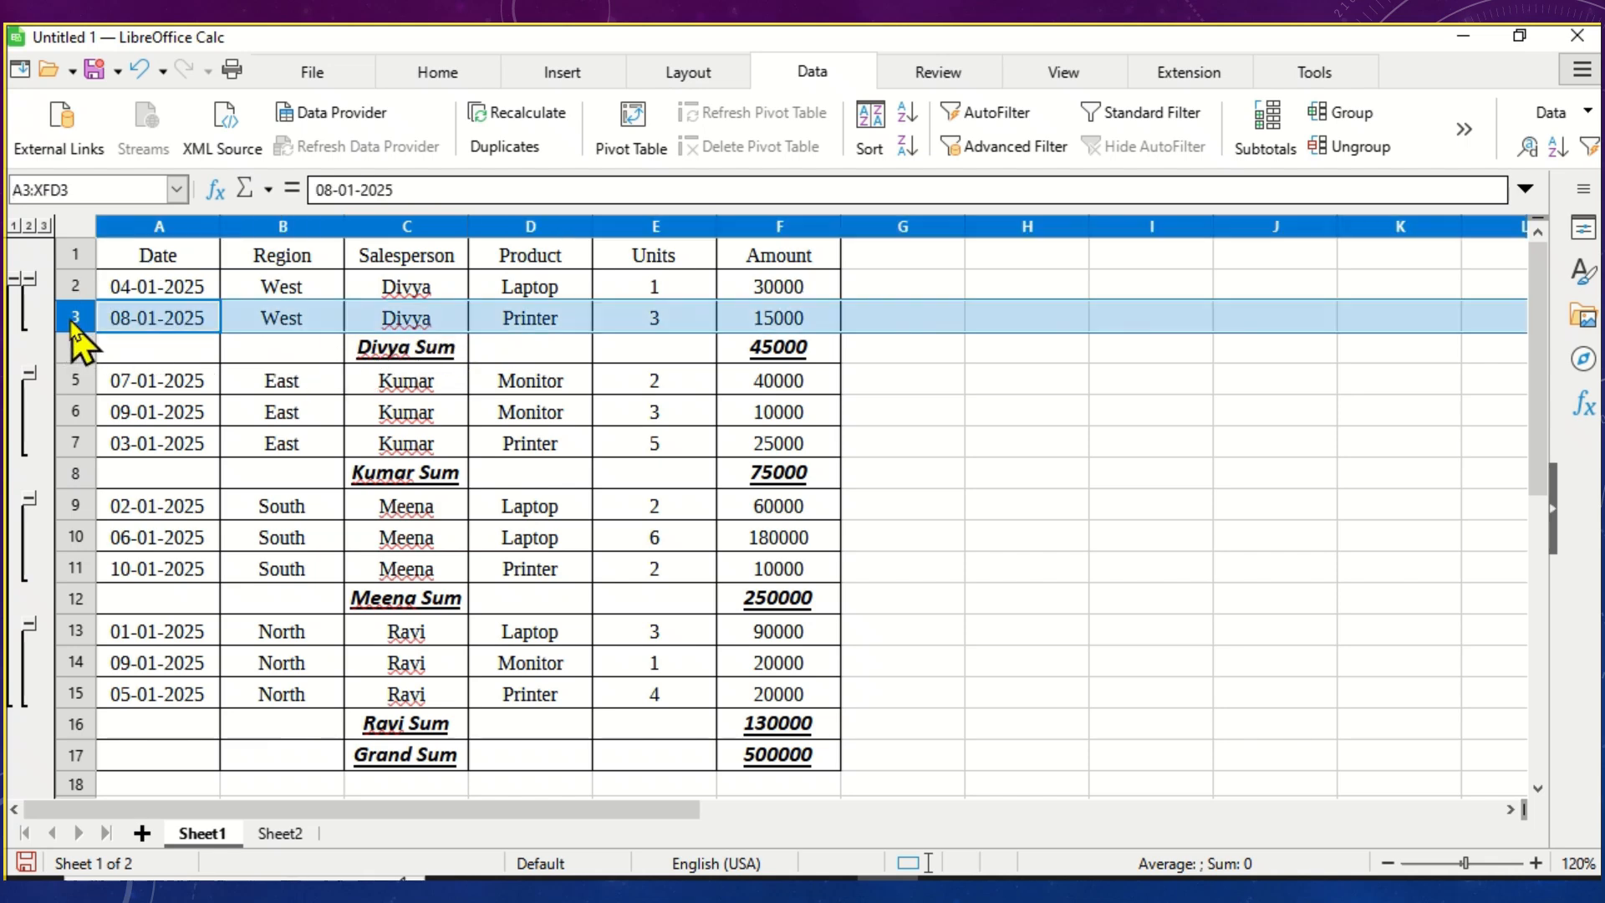
right_click(72, 326)
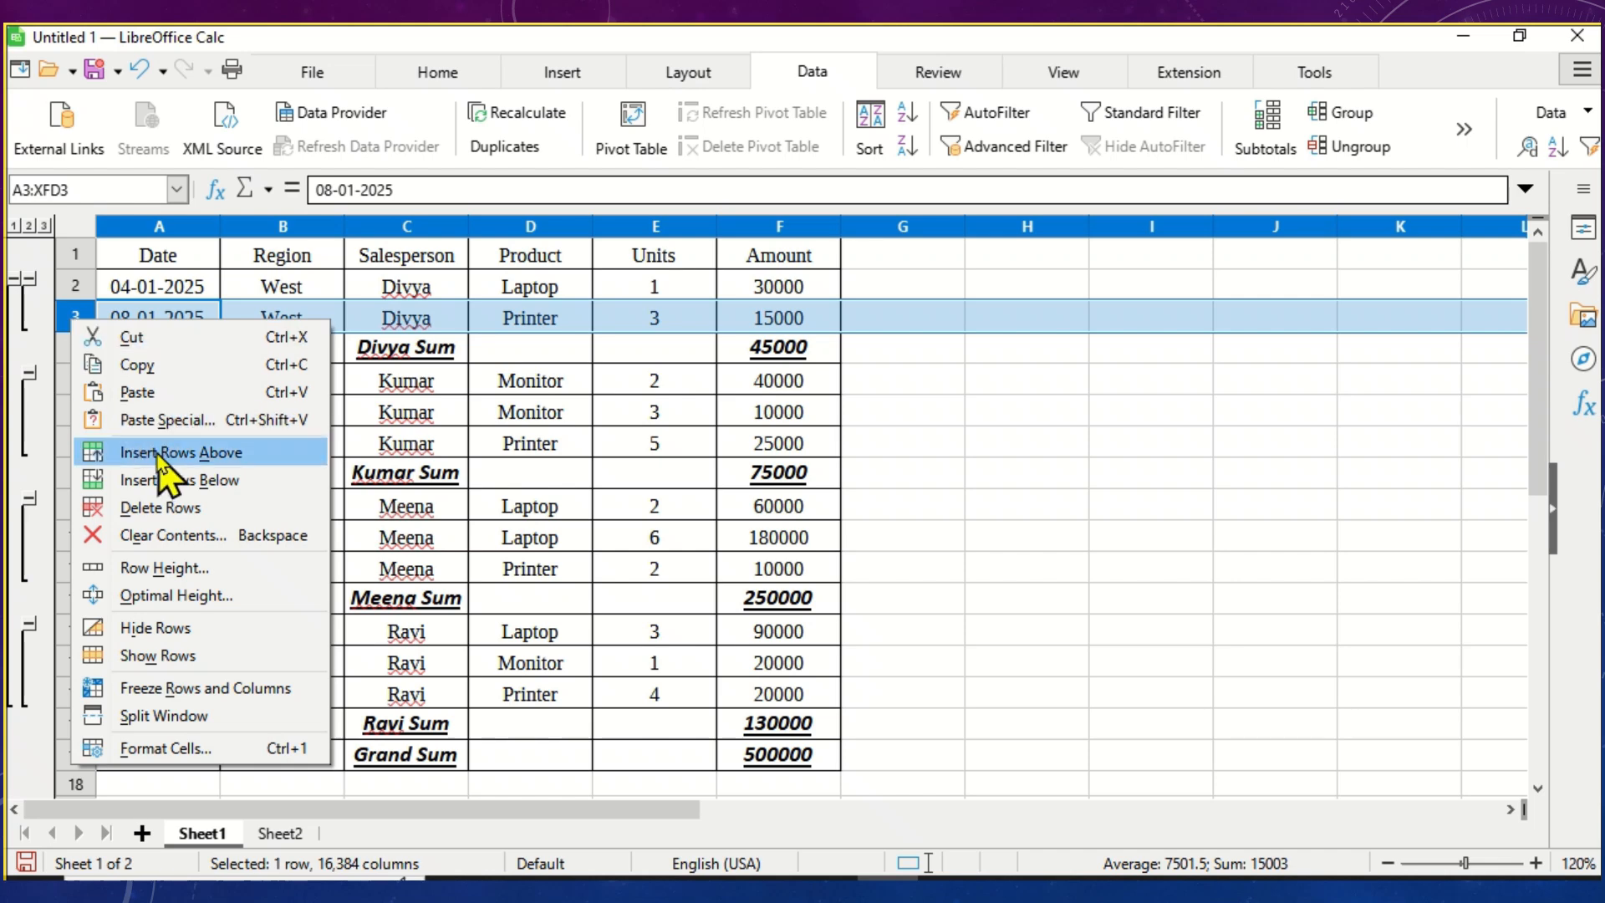
click(494, 399)
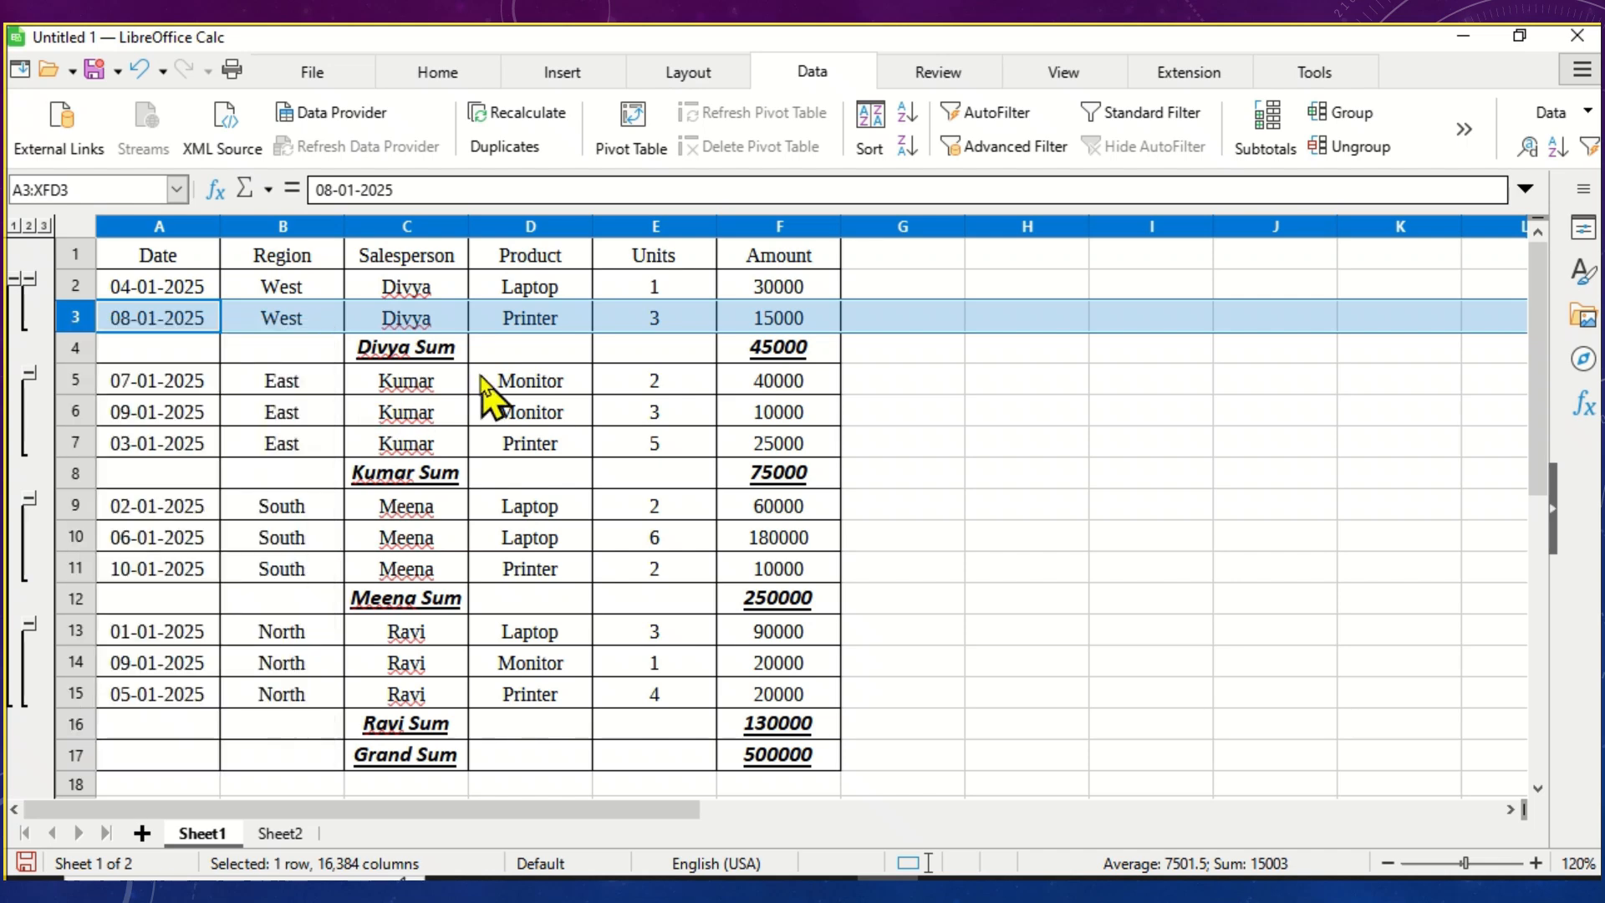
Step: Insert an empty row directly below row 3, above the first salesperson's subtotal row
click(77, 339)
click(76, 317)
right_click(77, 319)
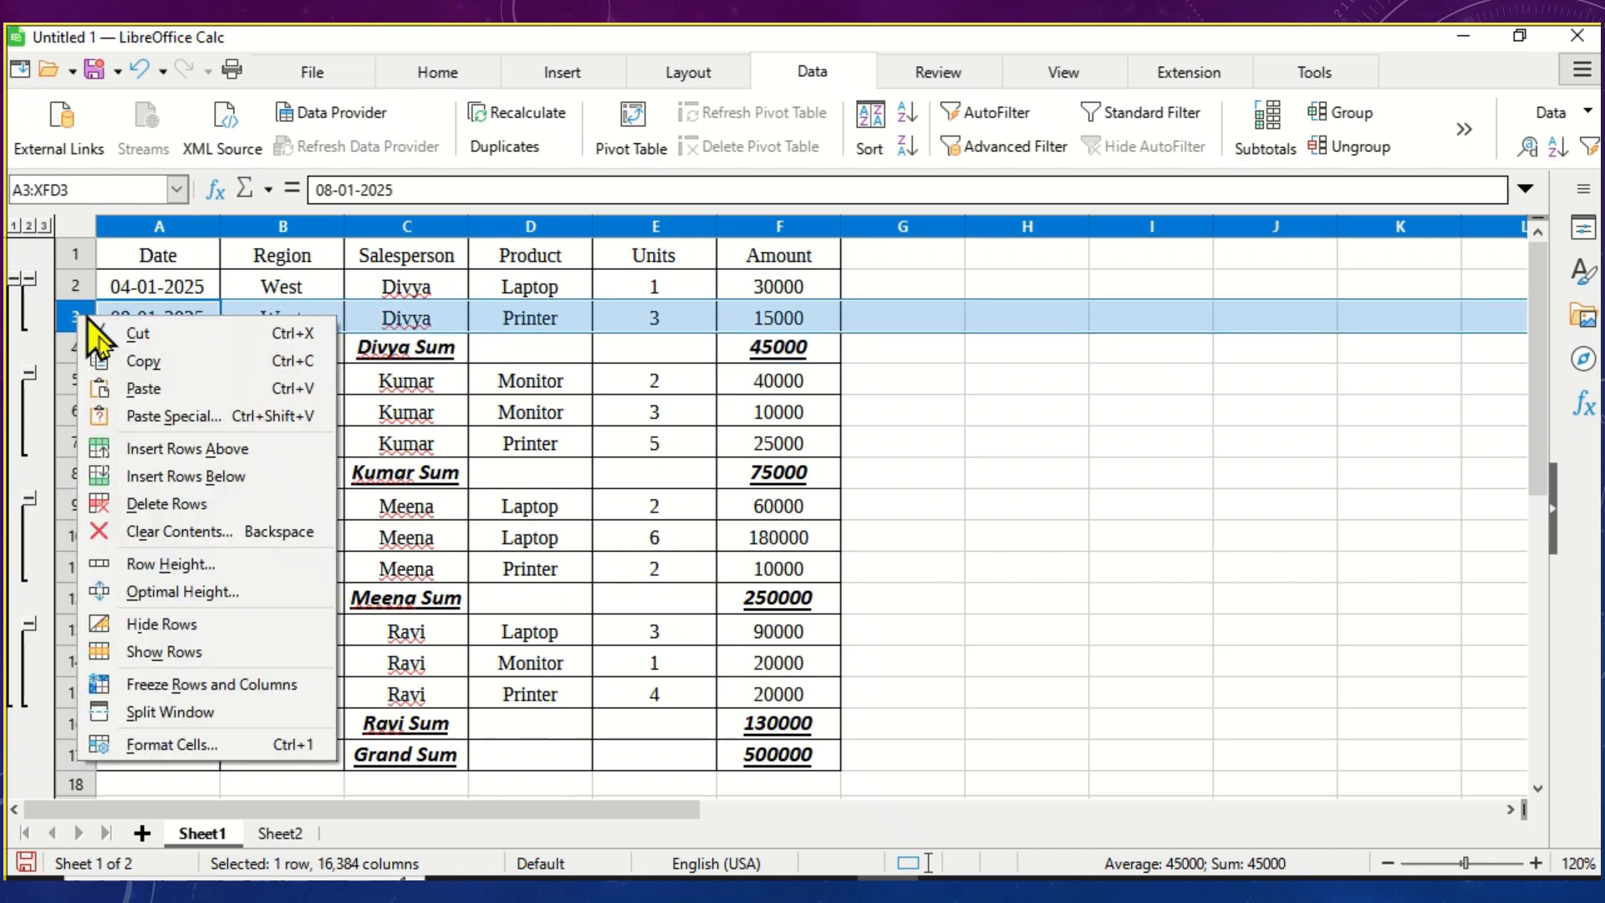
click(231, 478)
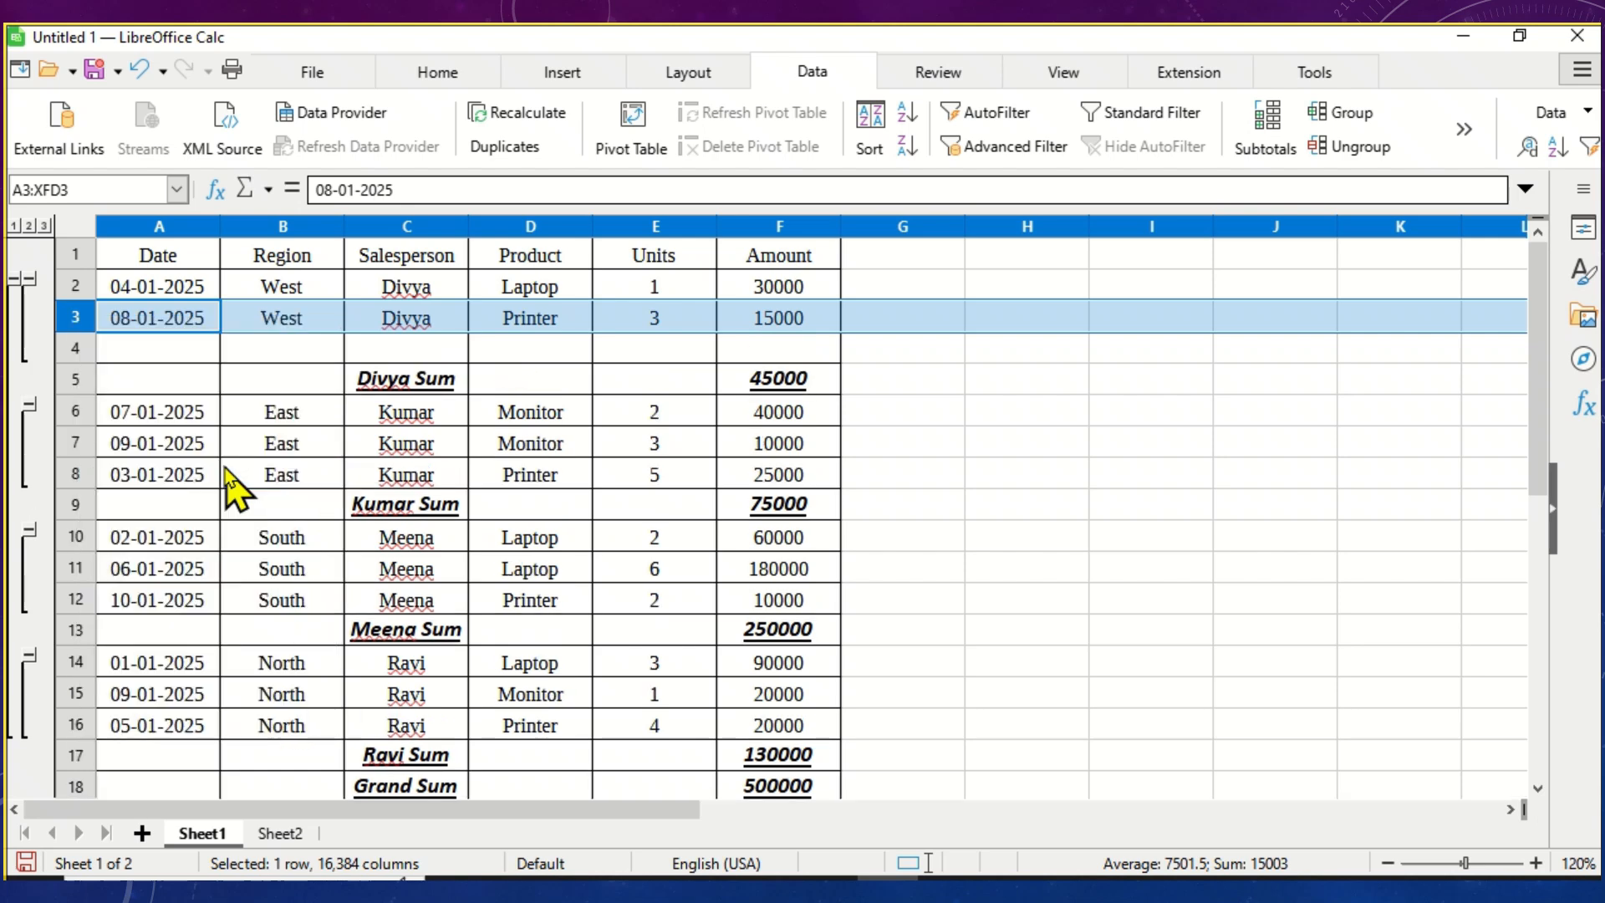
Step: Fill row 4 with date 10-01-2025, region West, the same salesperson as row 3, product Laptop, 10 units and amount 500000
click(213, 351)
text(10-)
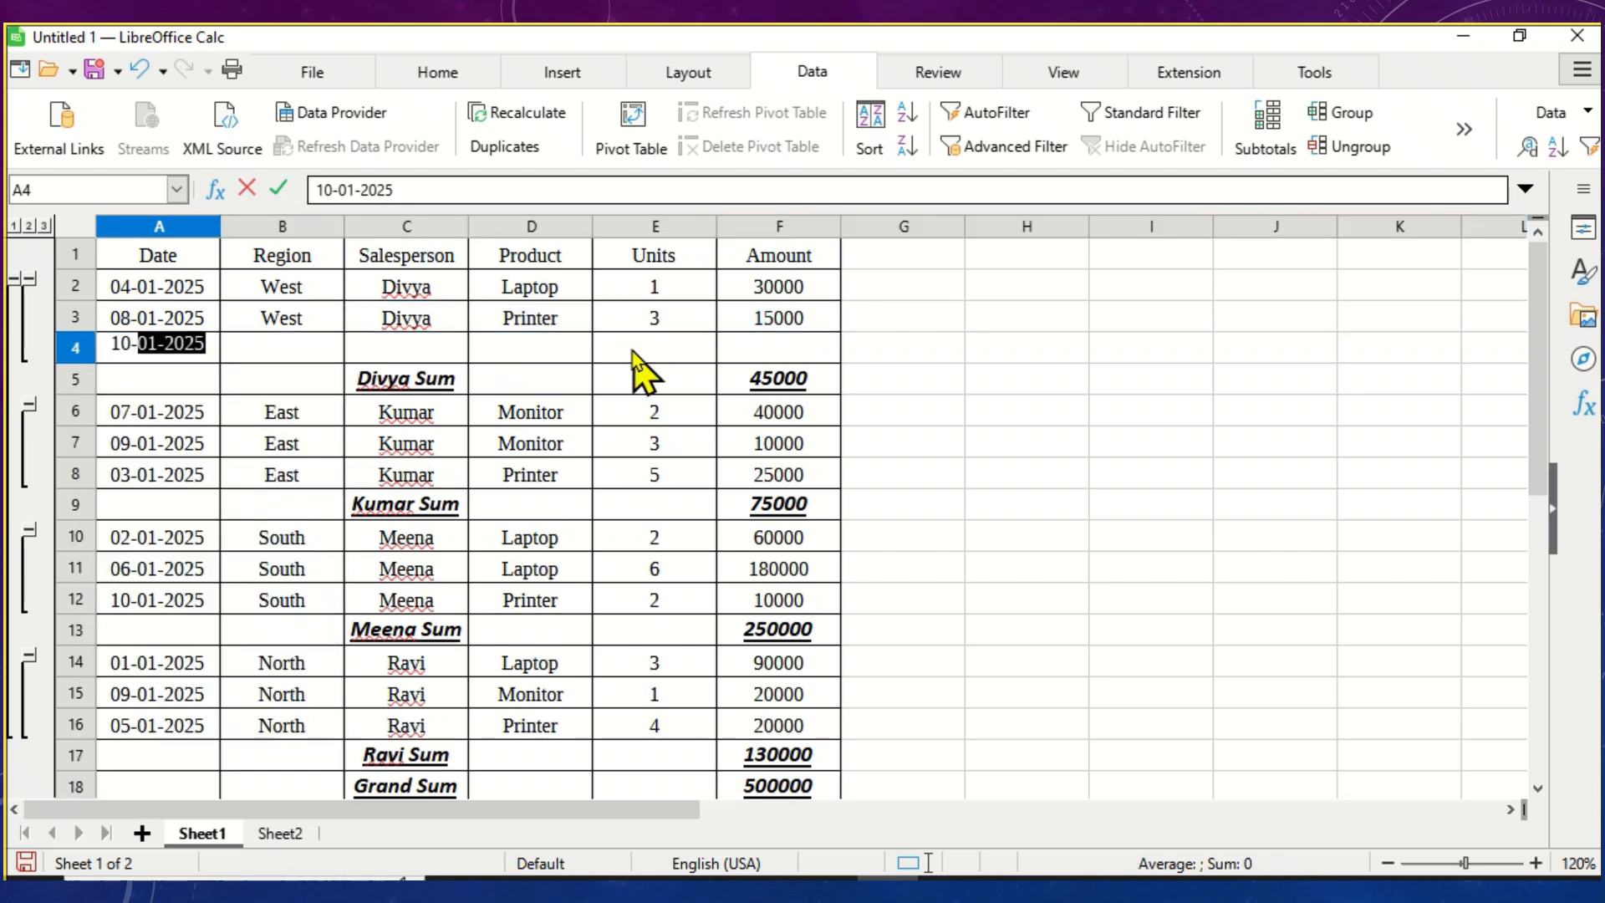
key(Tab)
text(W)
key(Tab)
text(D)
key(Tab)
text(a)
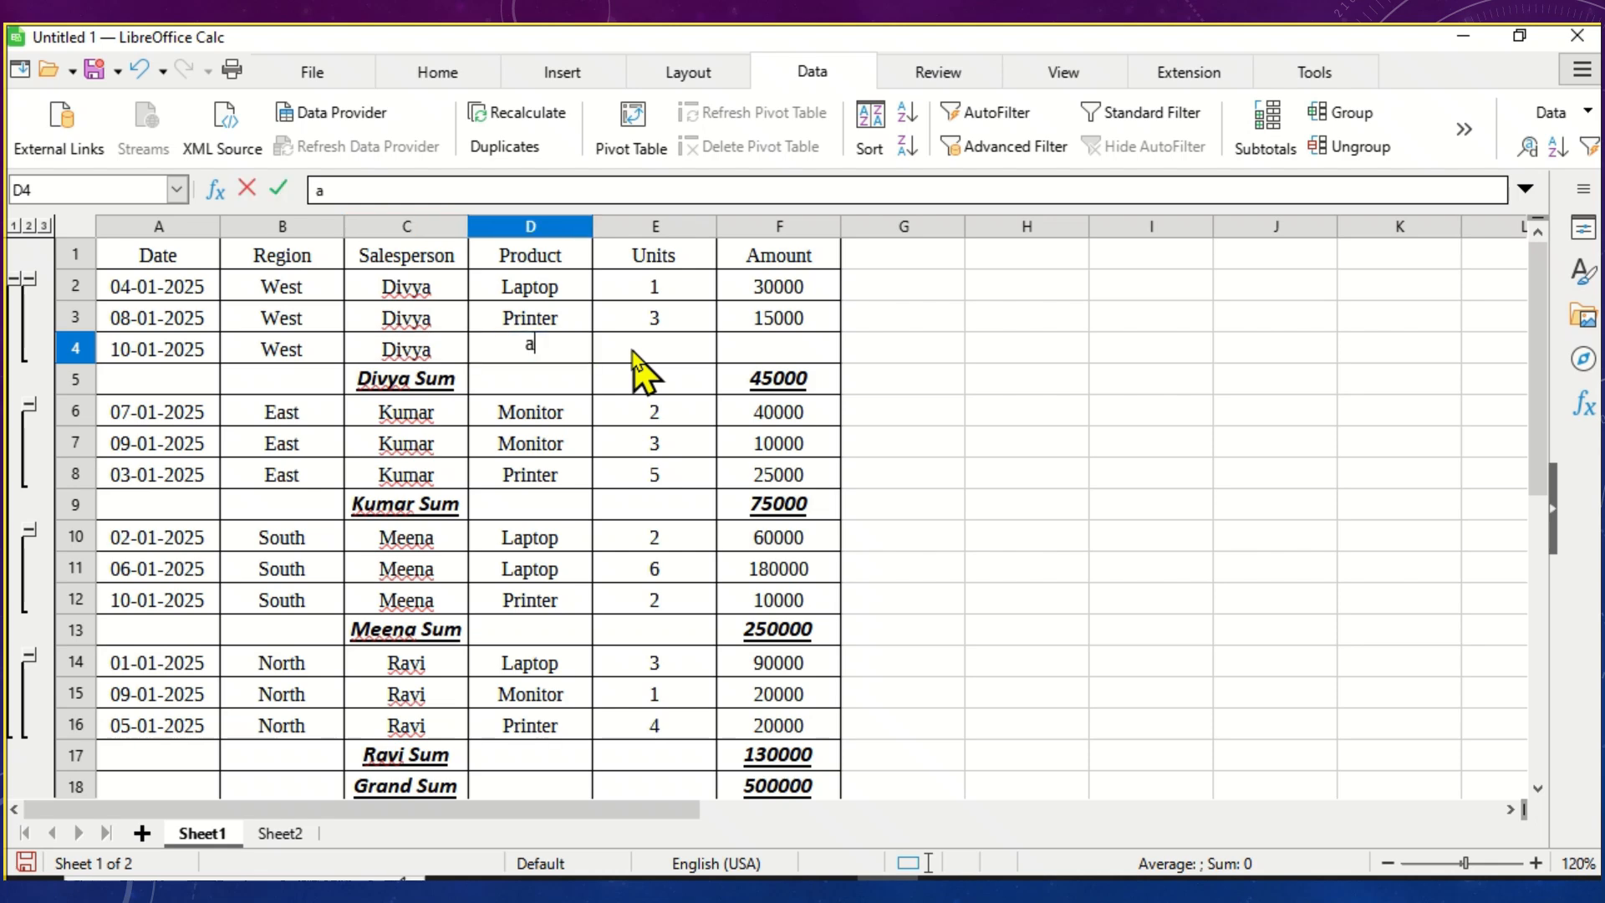
key(Tab)
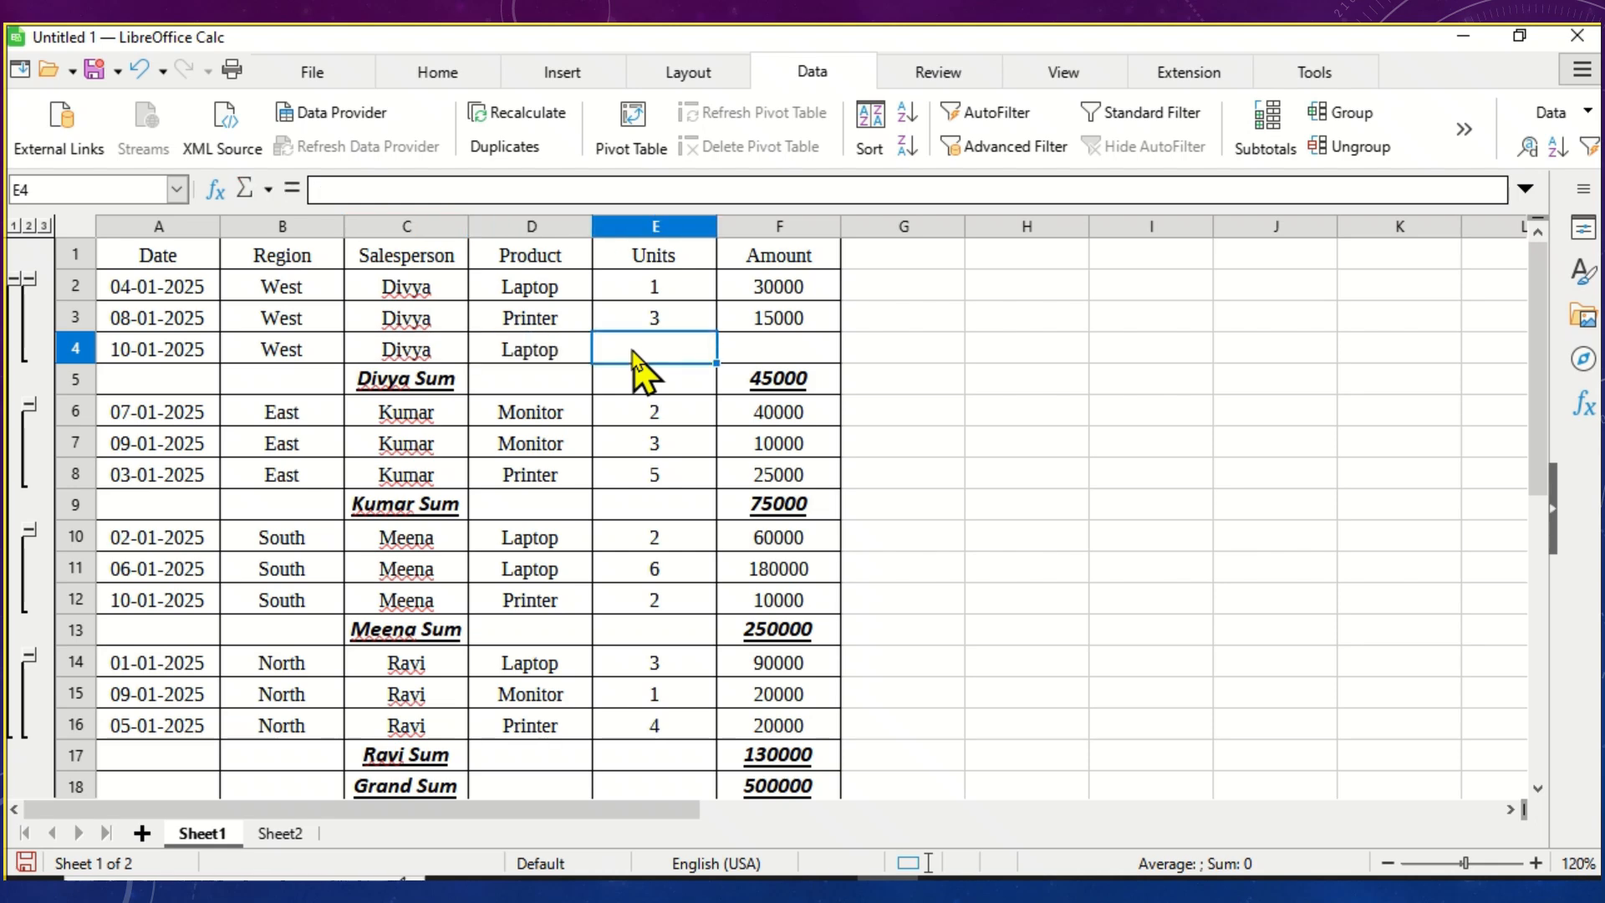
text(10)
key(Tab)
text(50)
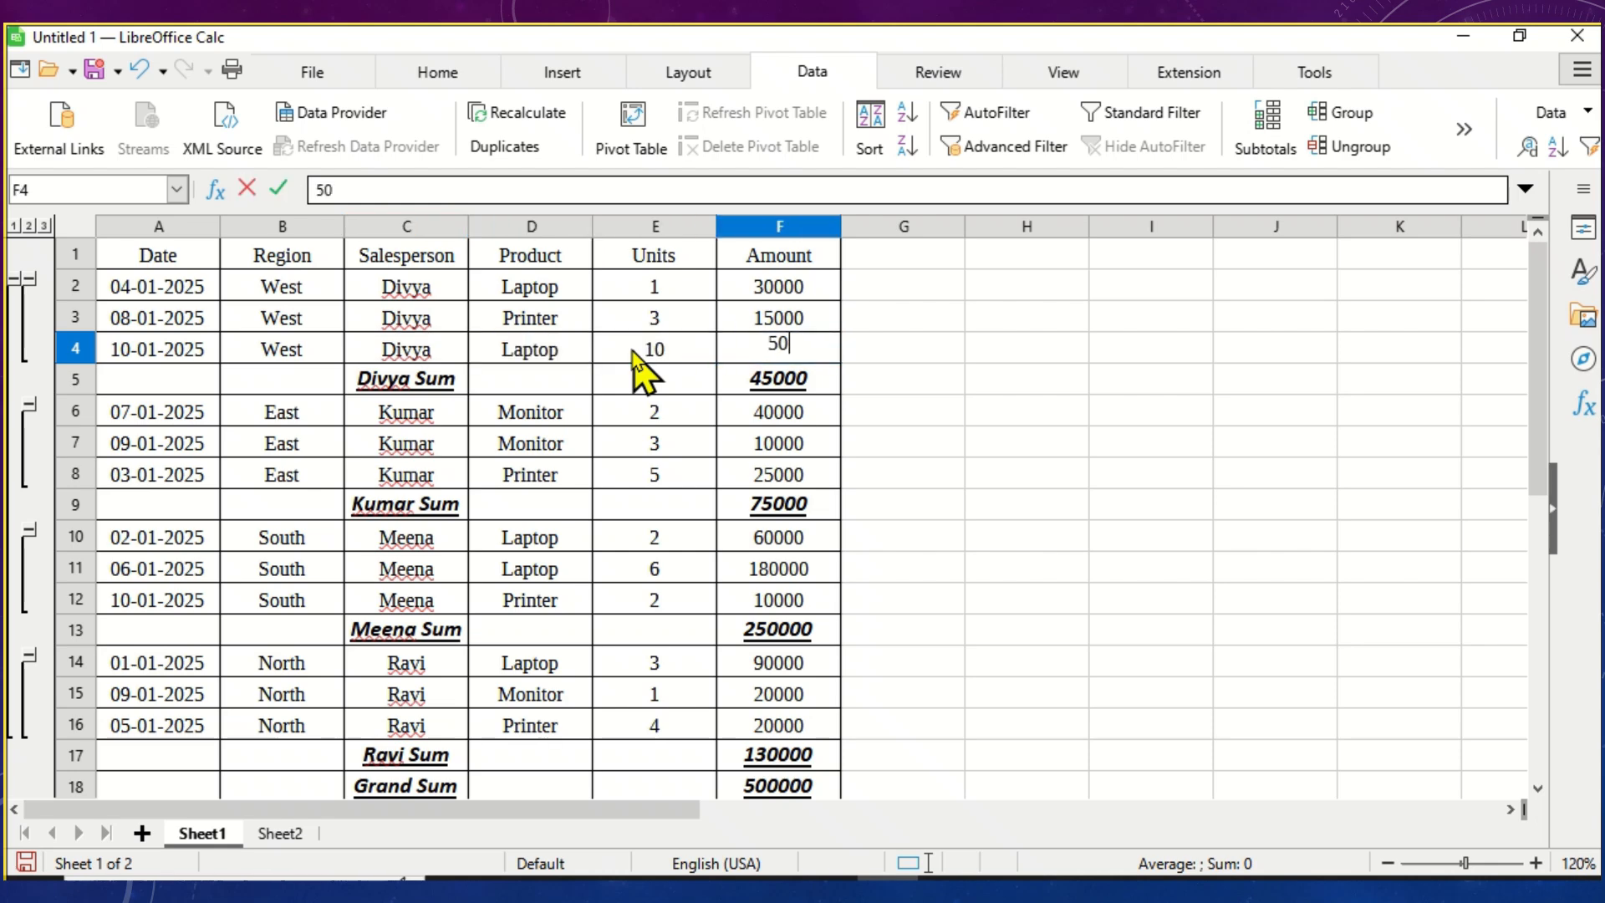
key(Tab)
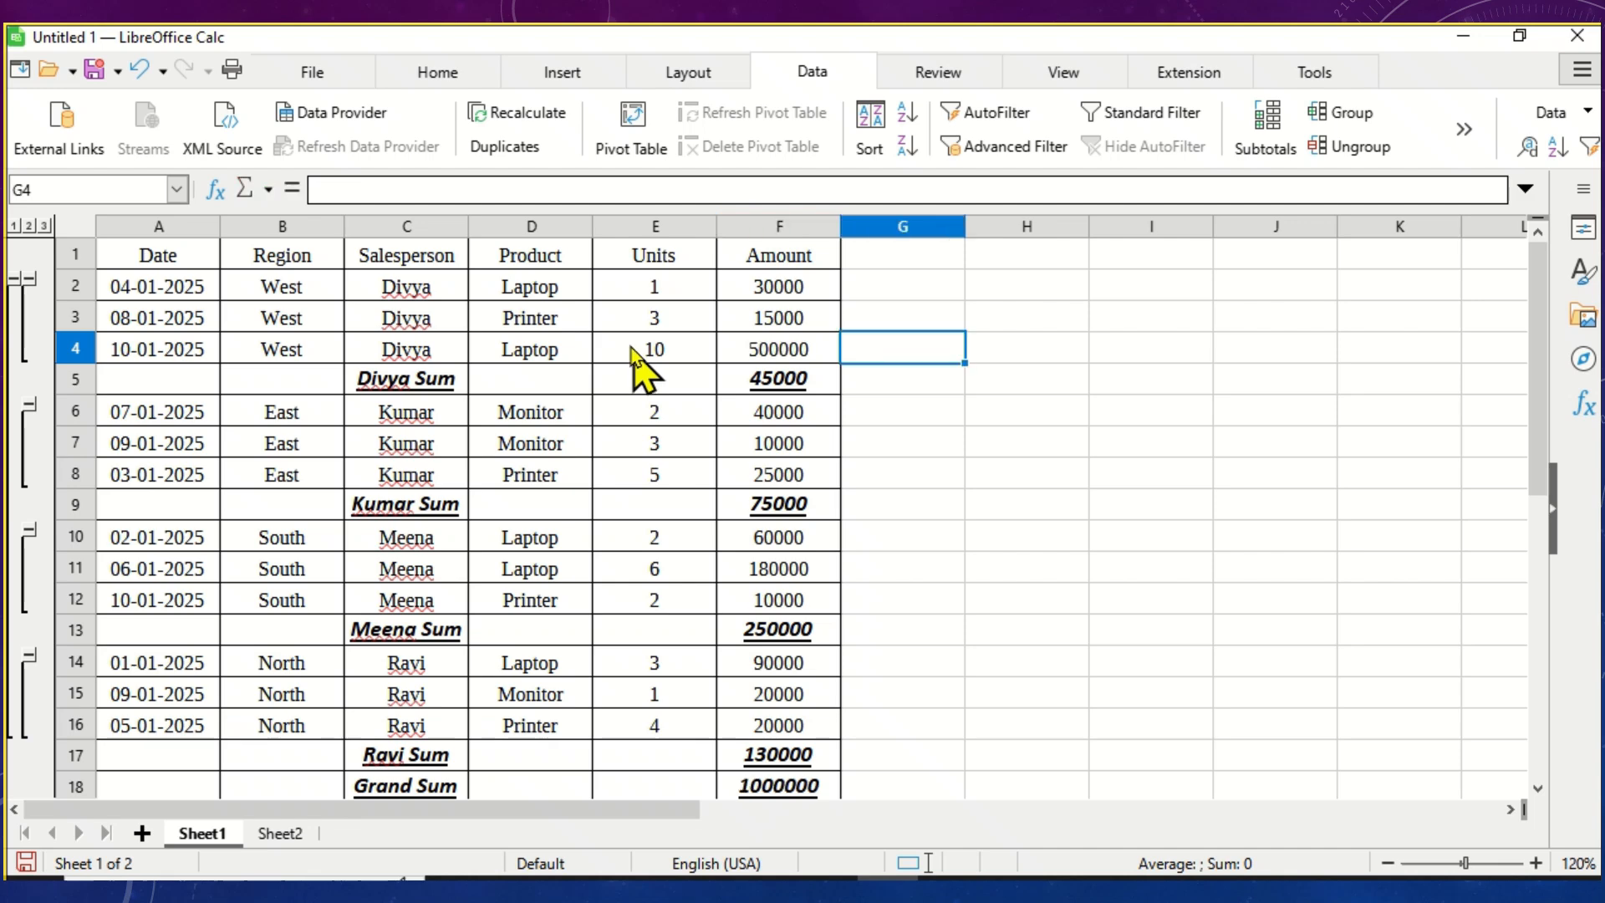
Step: Extend the first salesperson's subtotal formula in F5 to cover $F$2:$F$4, including the added record
click(794, 387)
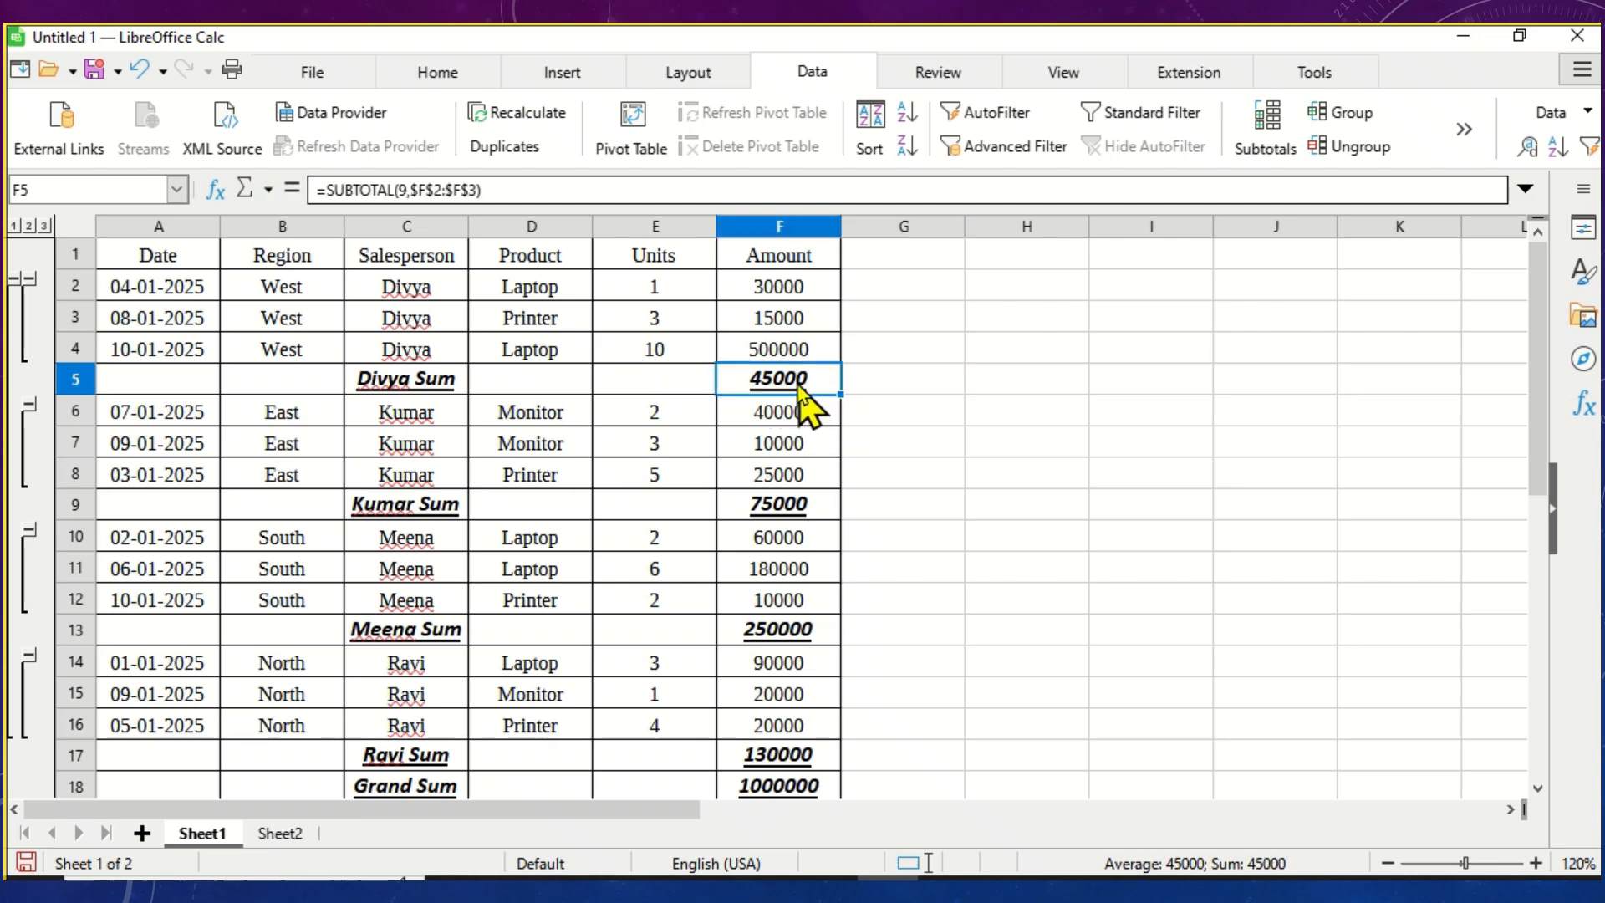
double_click(800, 389)
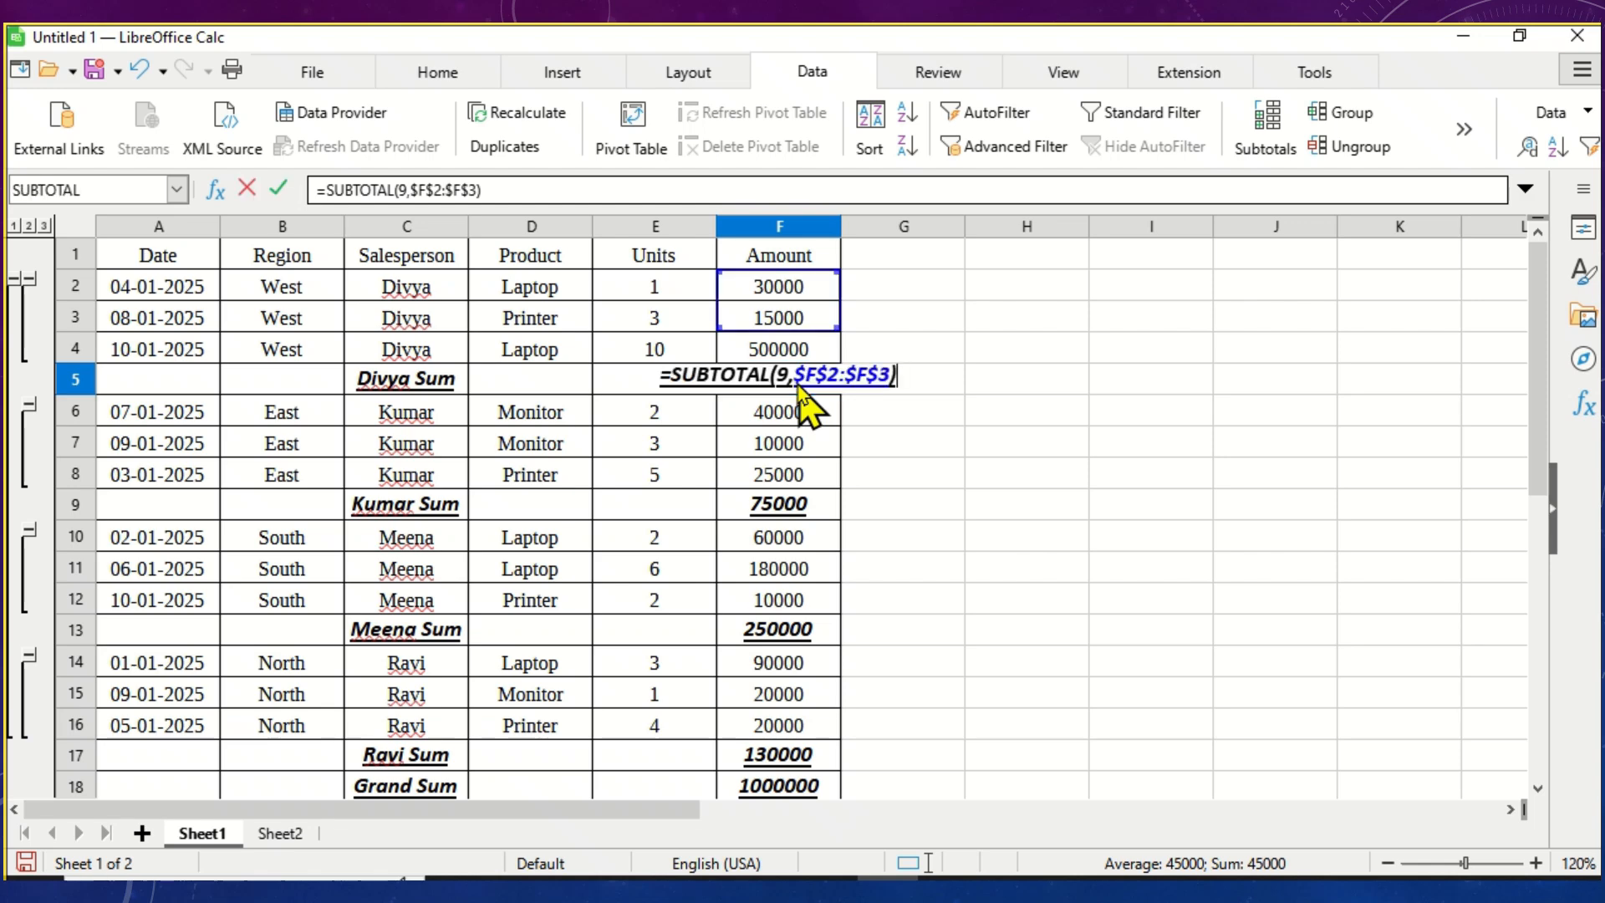
click(888, 376)
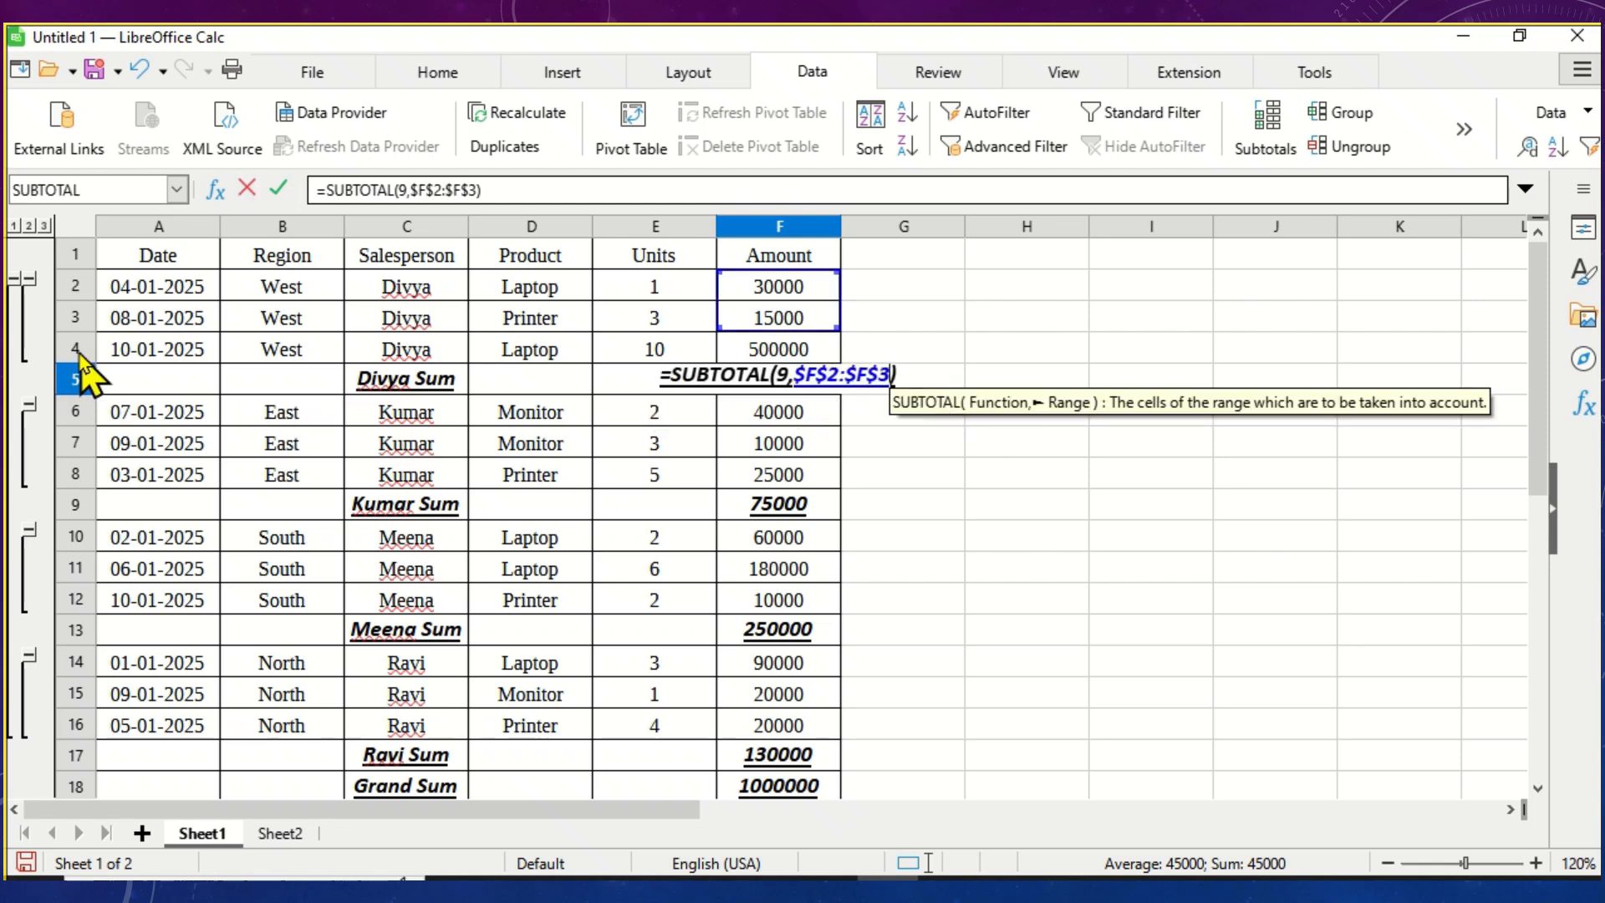
key(BackSpace)
text(4)
key(Return)
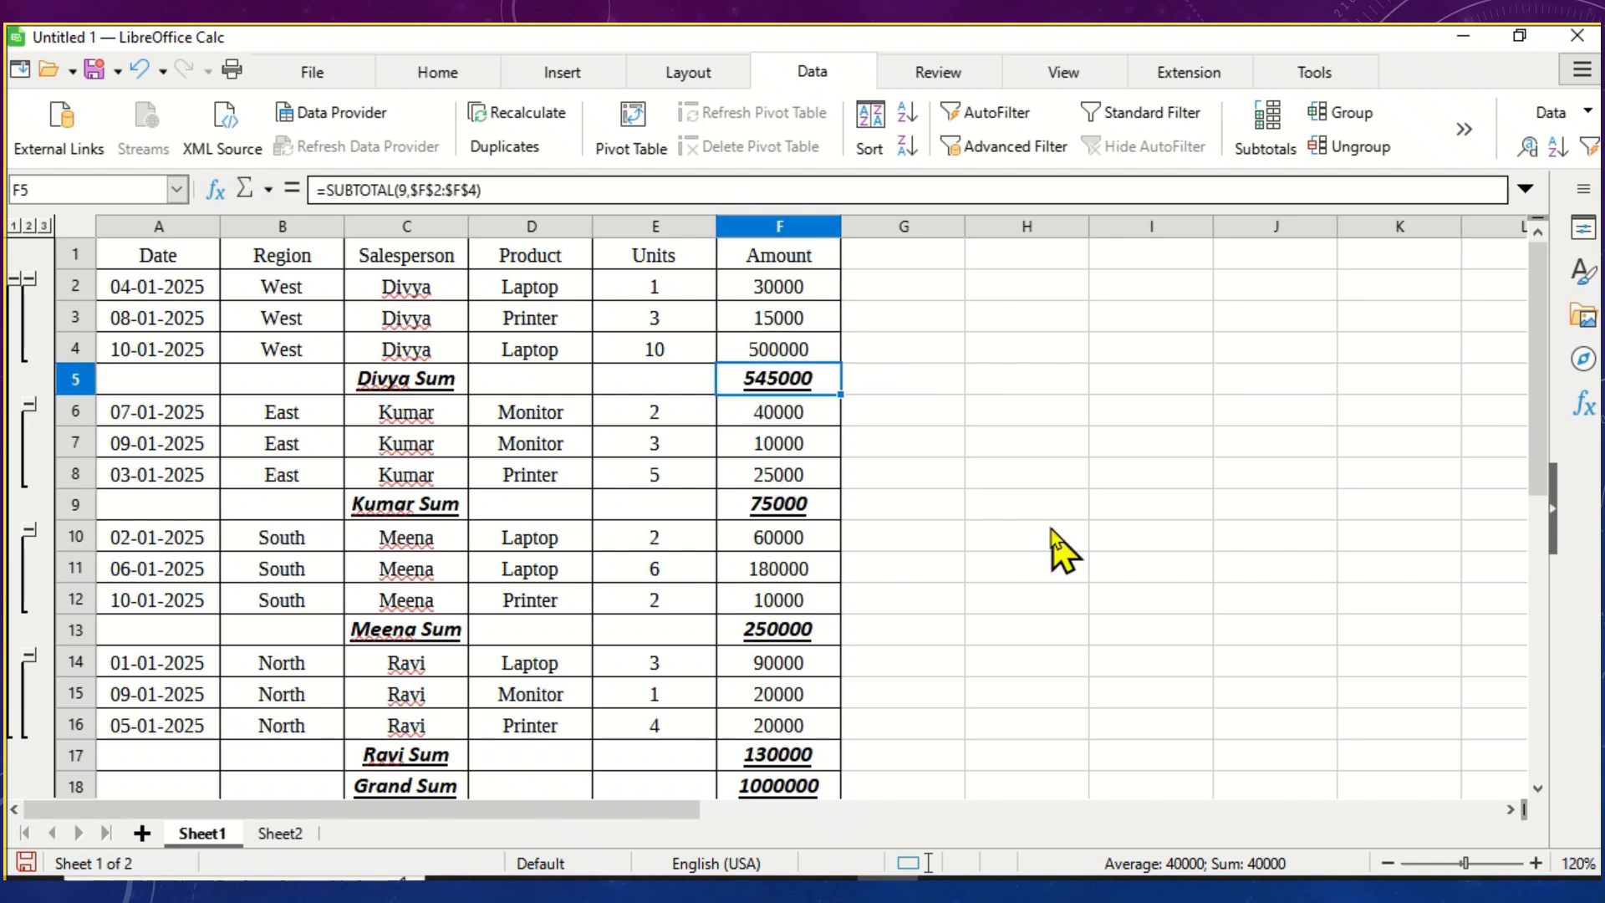
scroll(805, 464, down, 1)
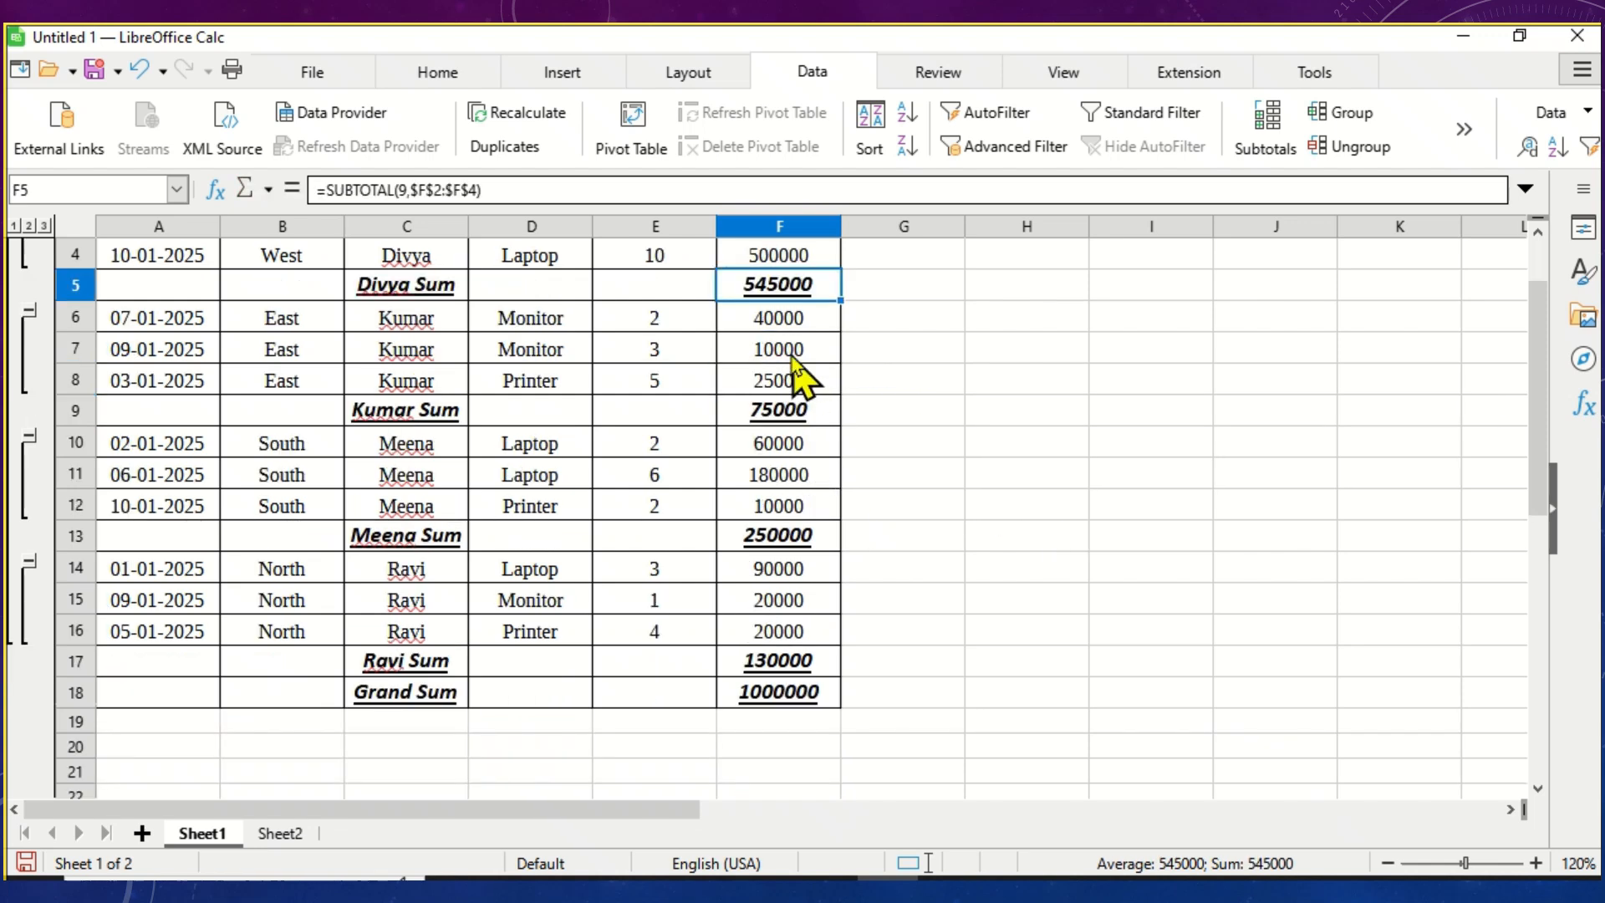
scroll(788, 363, up, 1)
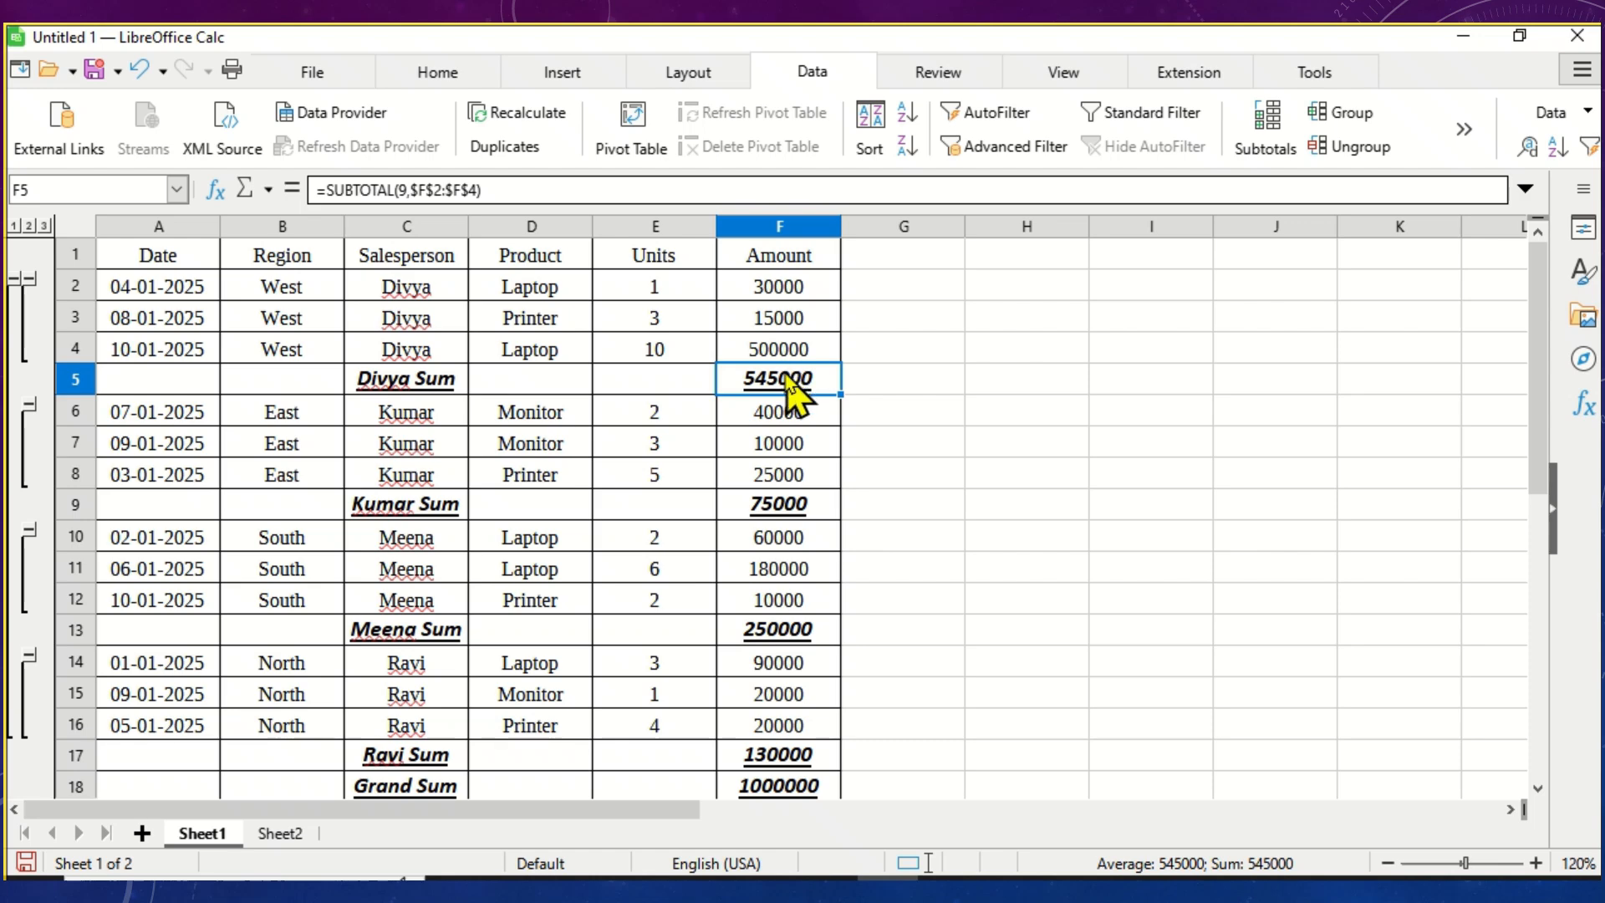
Step: Remove the salesperson subtotals from the sales table
click(453, 344)
click(529, 331)
click(440, 351)
click(550, 359)
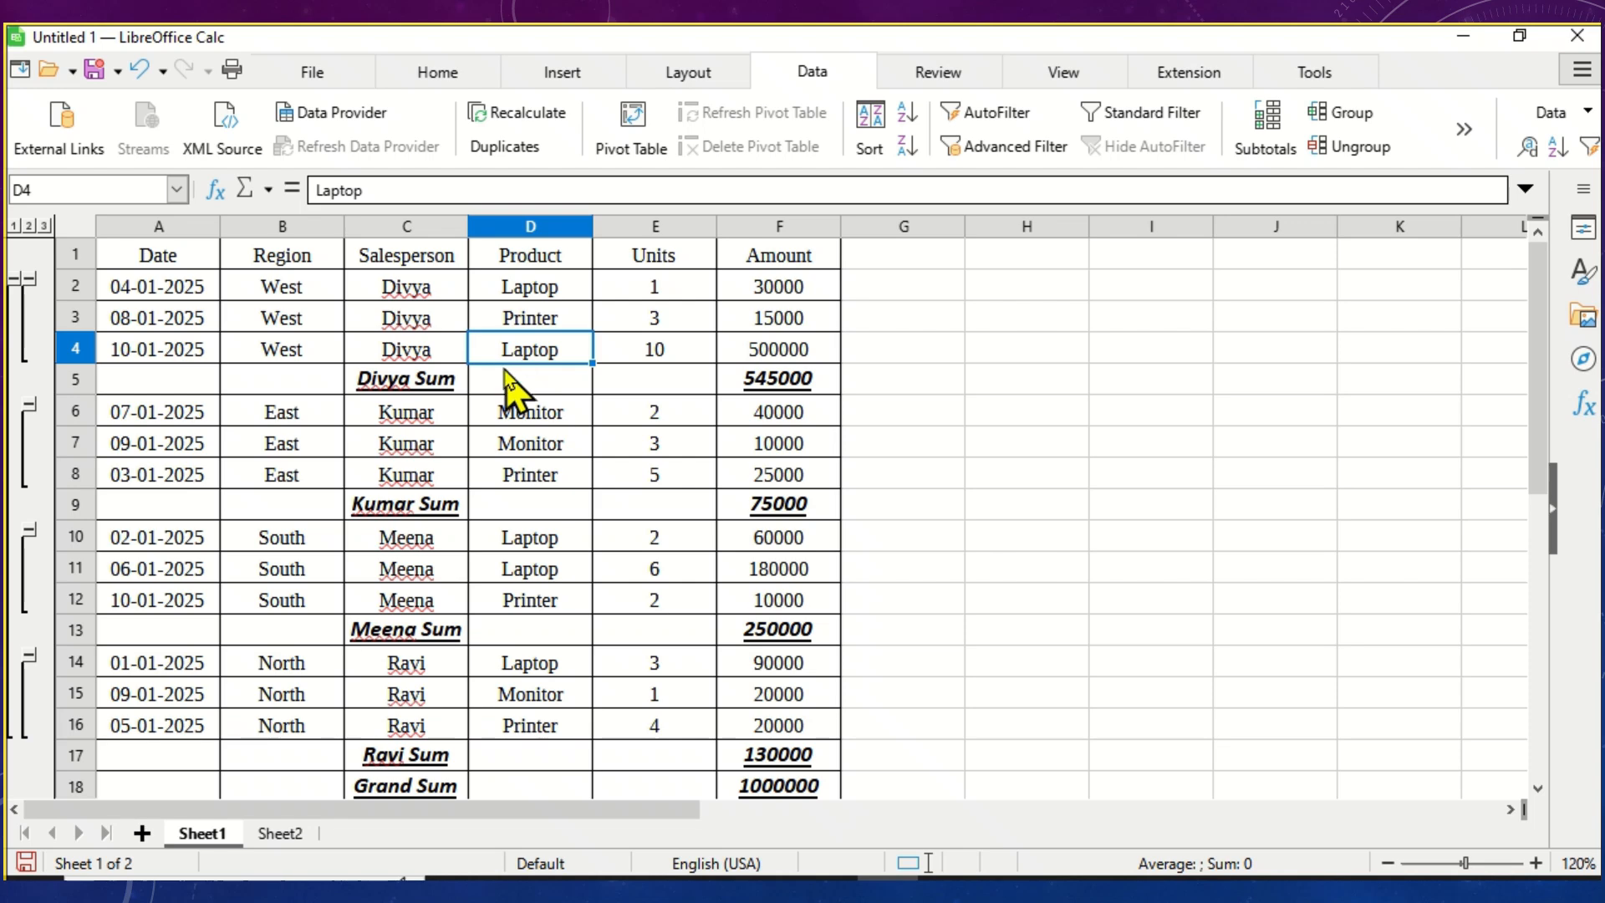
click(390, 386)
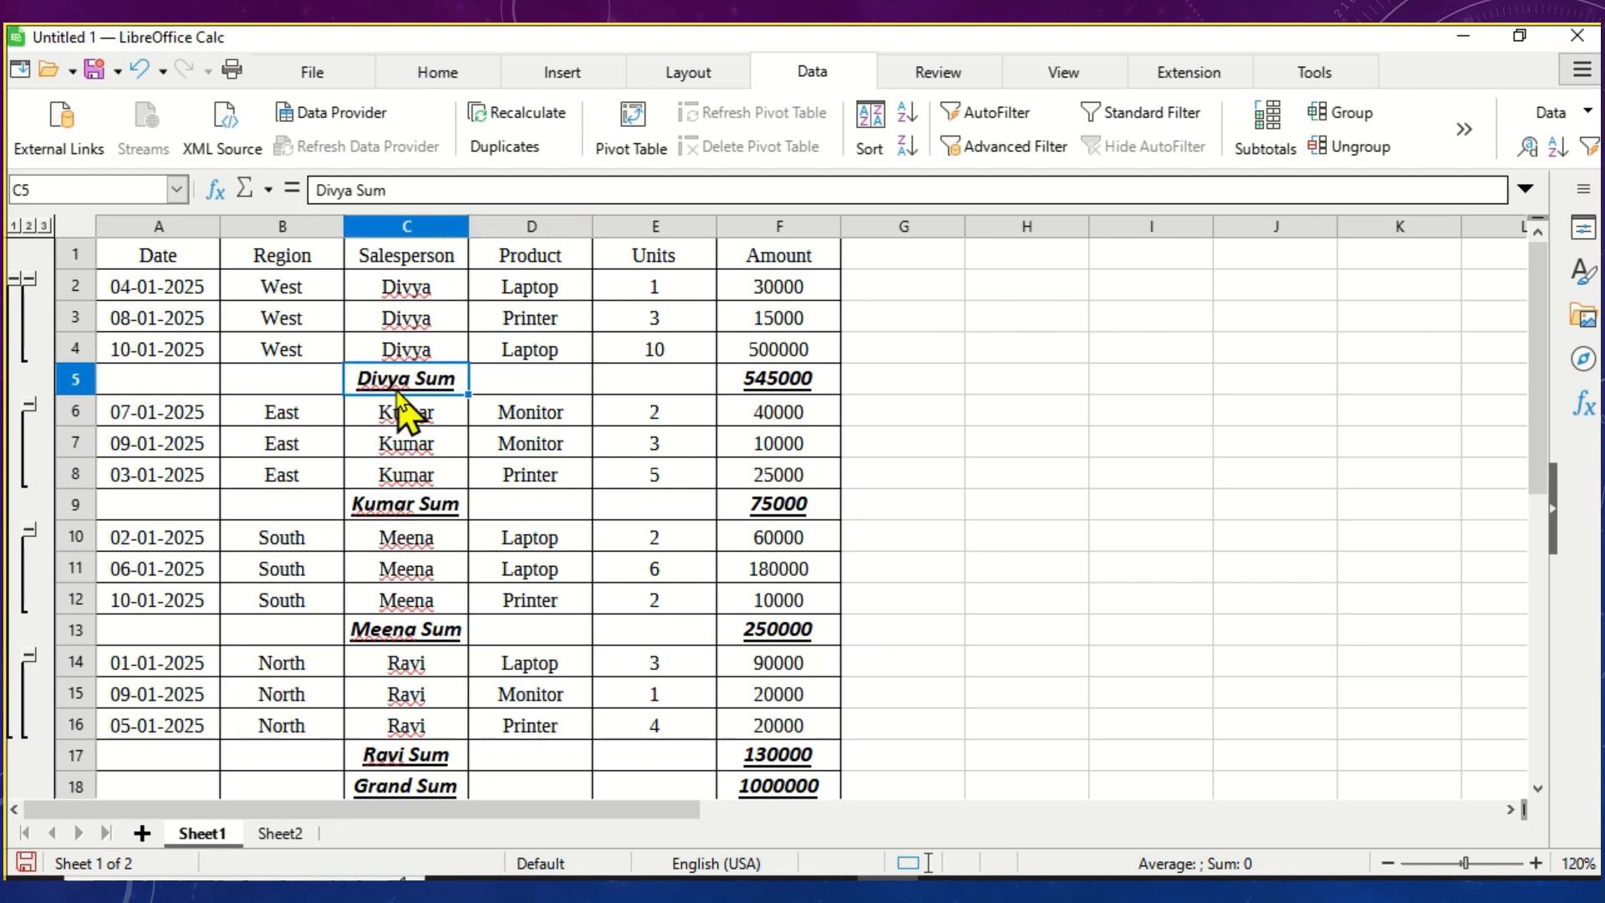
click(1259, 160)
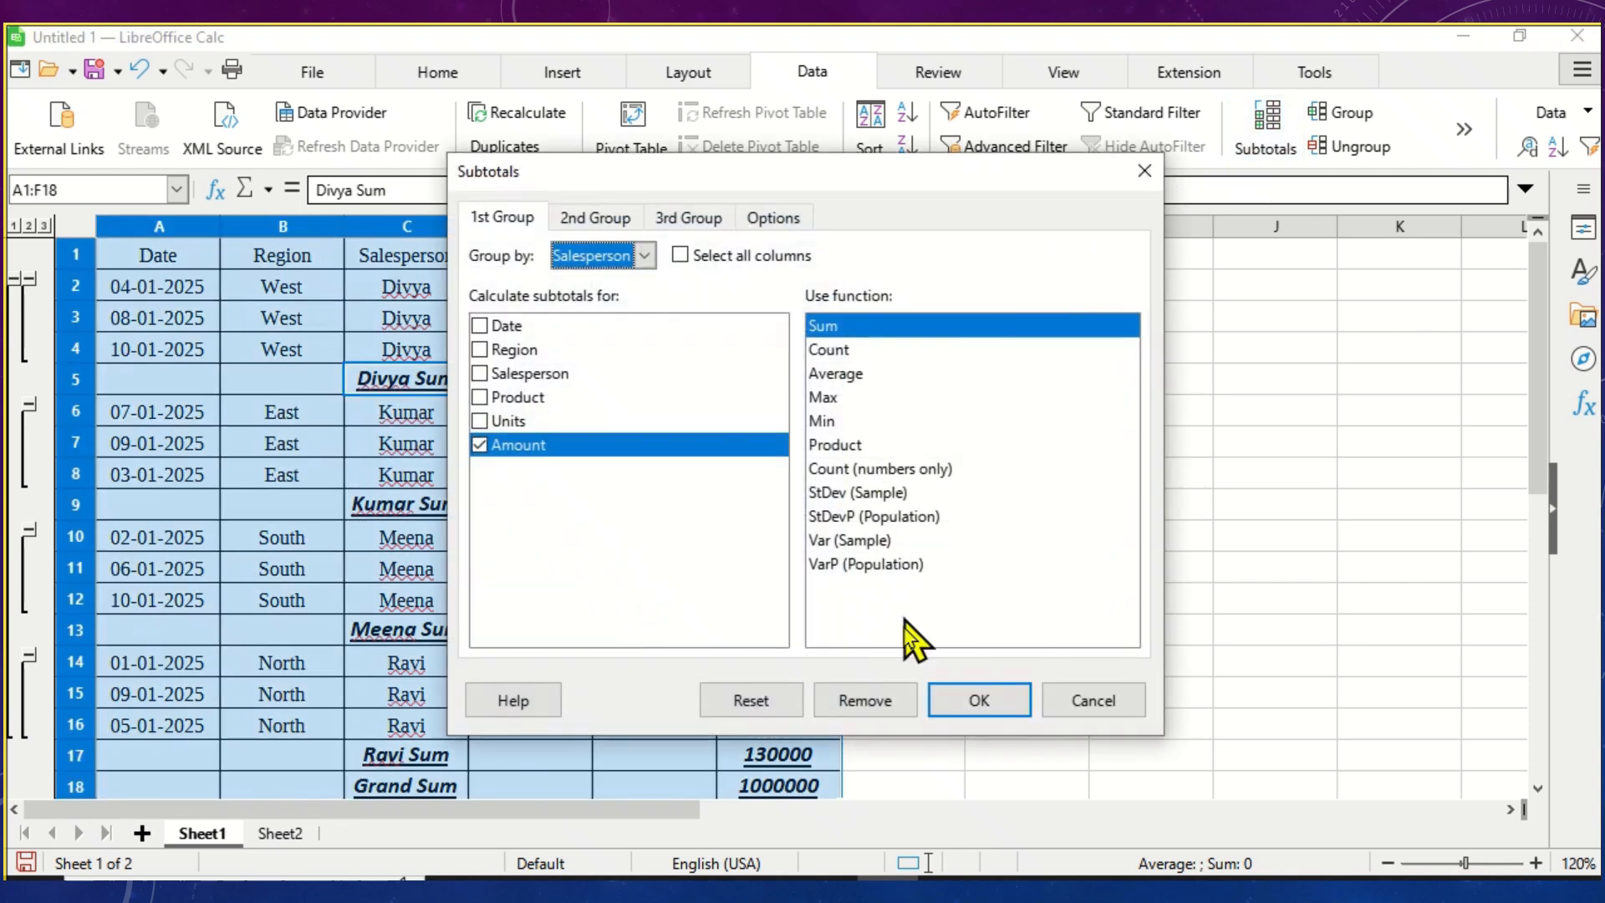
click(874, 694)
Step: Apply subtotals to the sales table, grouped by Region and using Sum on the Amount column
click(387, 294)
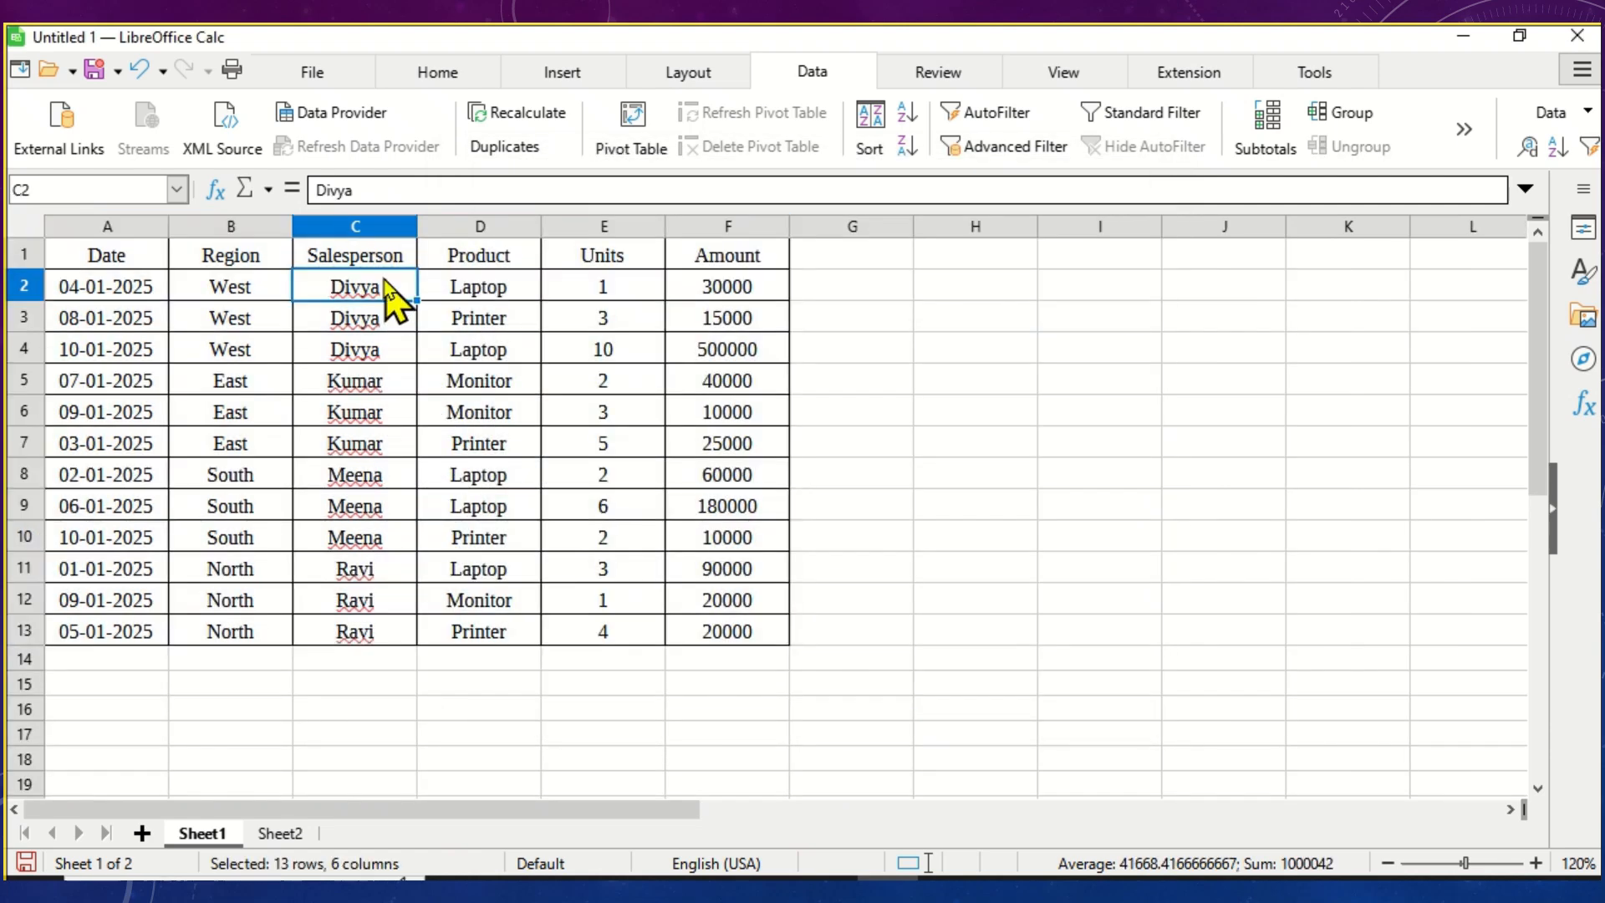
click(257, 295)
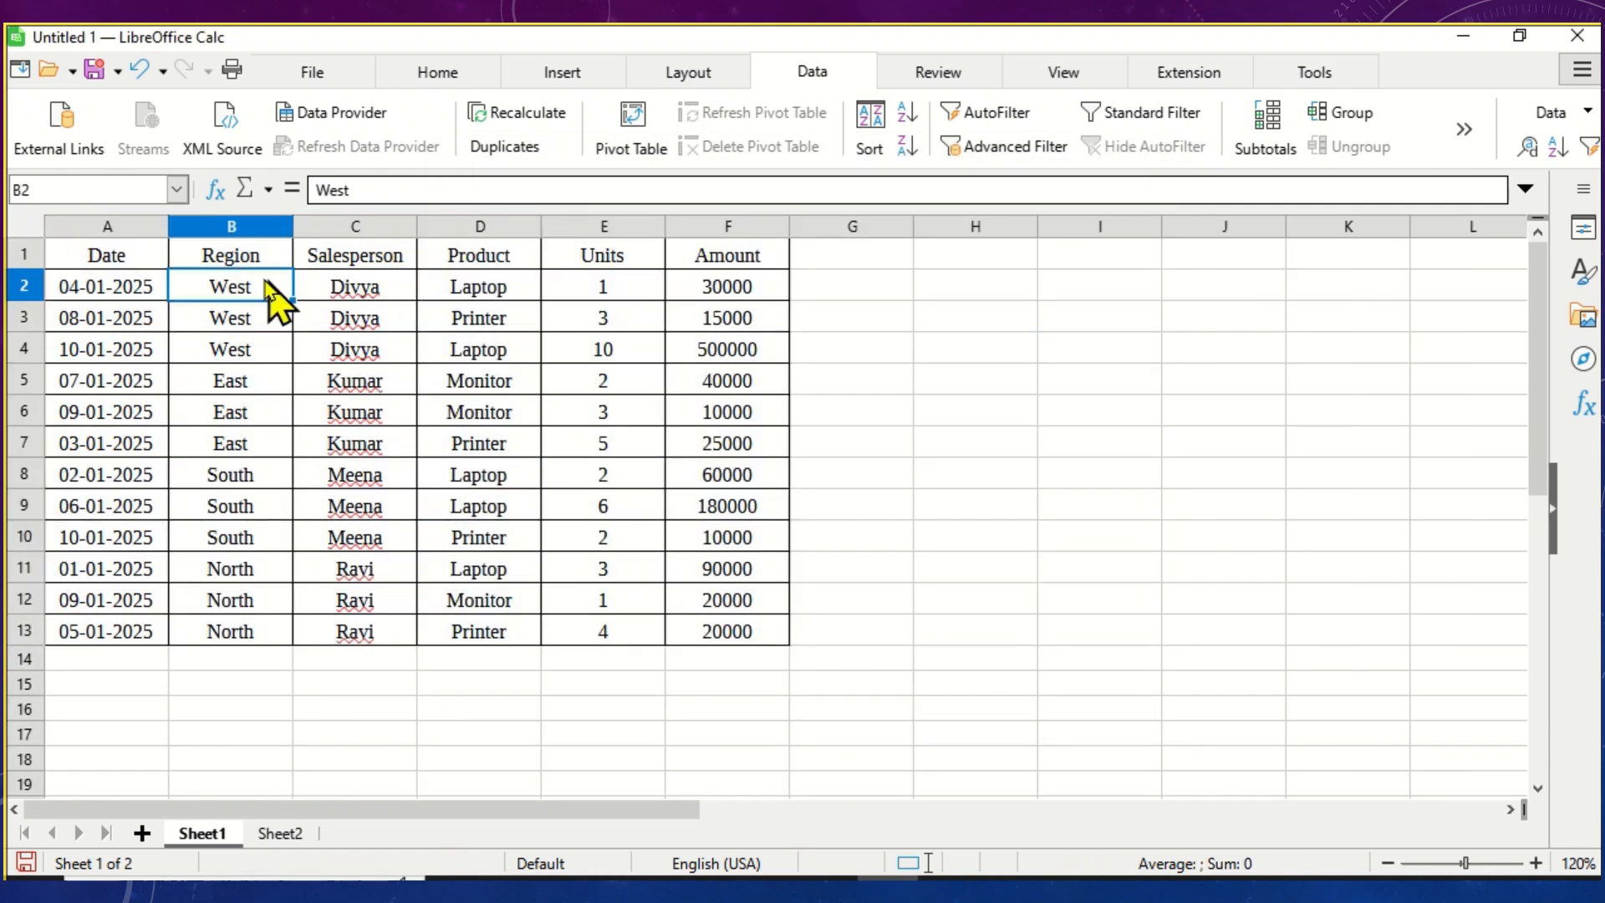
drag(264, 287, 258, 358)
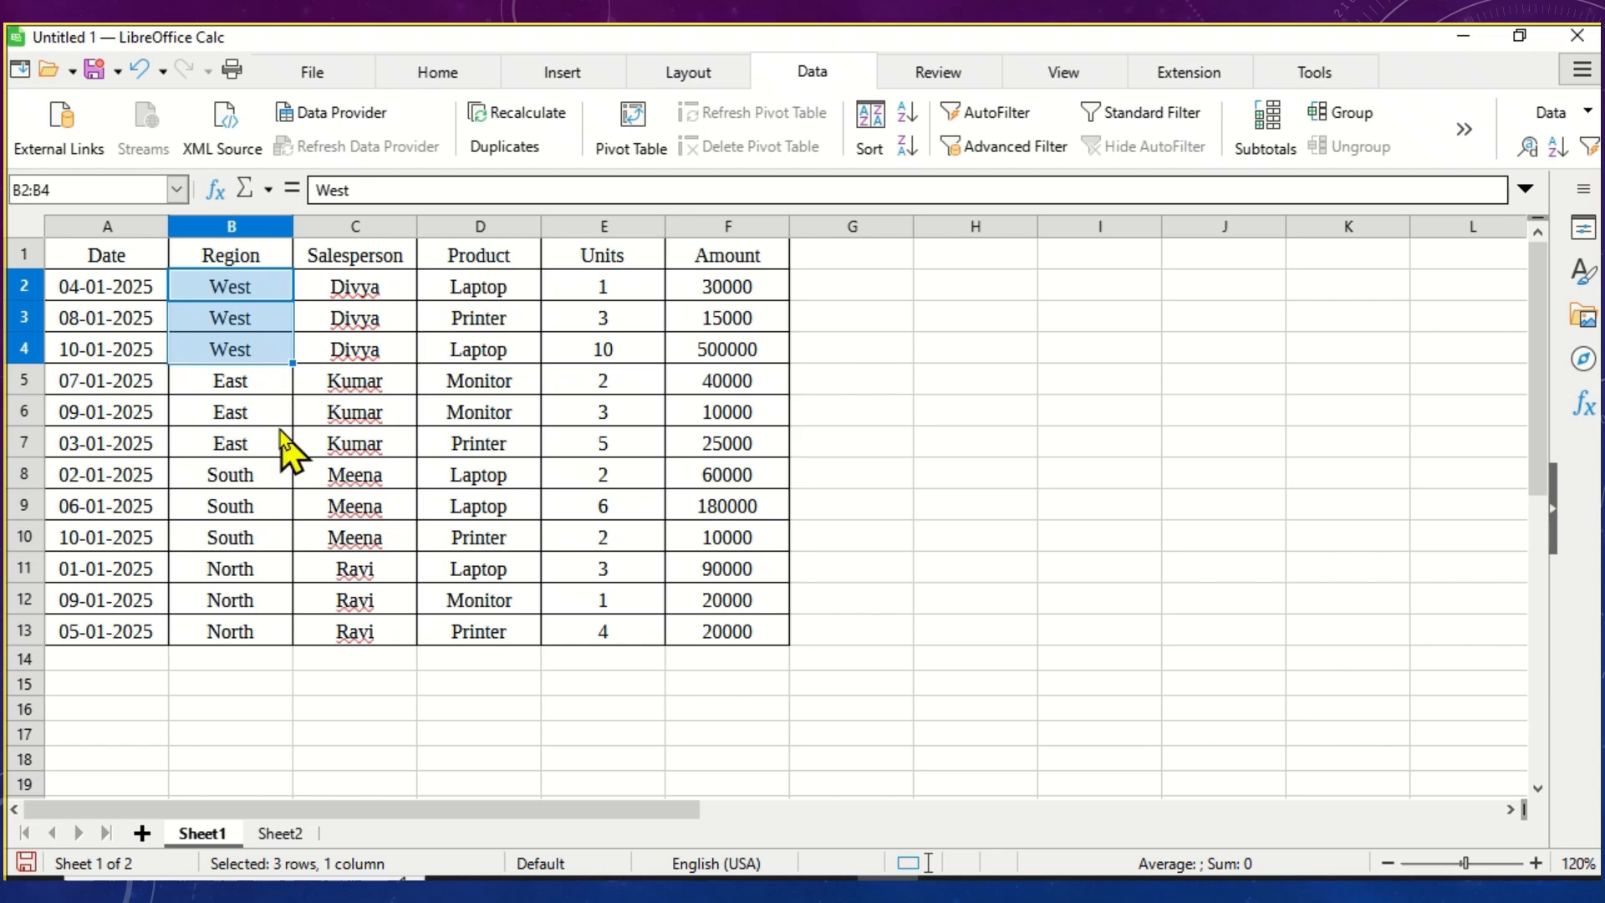
drag(494, 288, 504, 351)
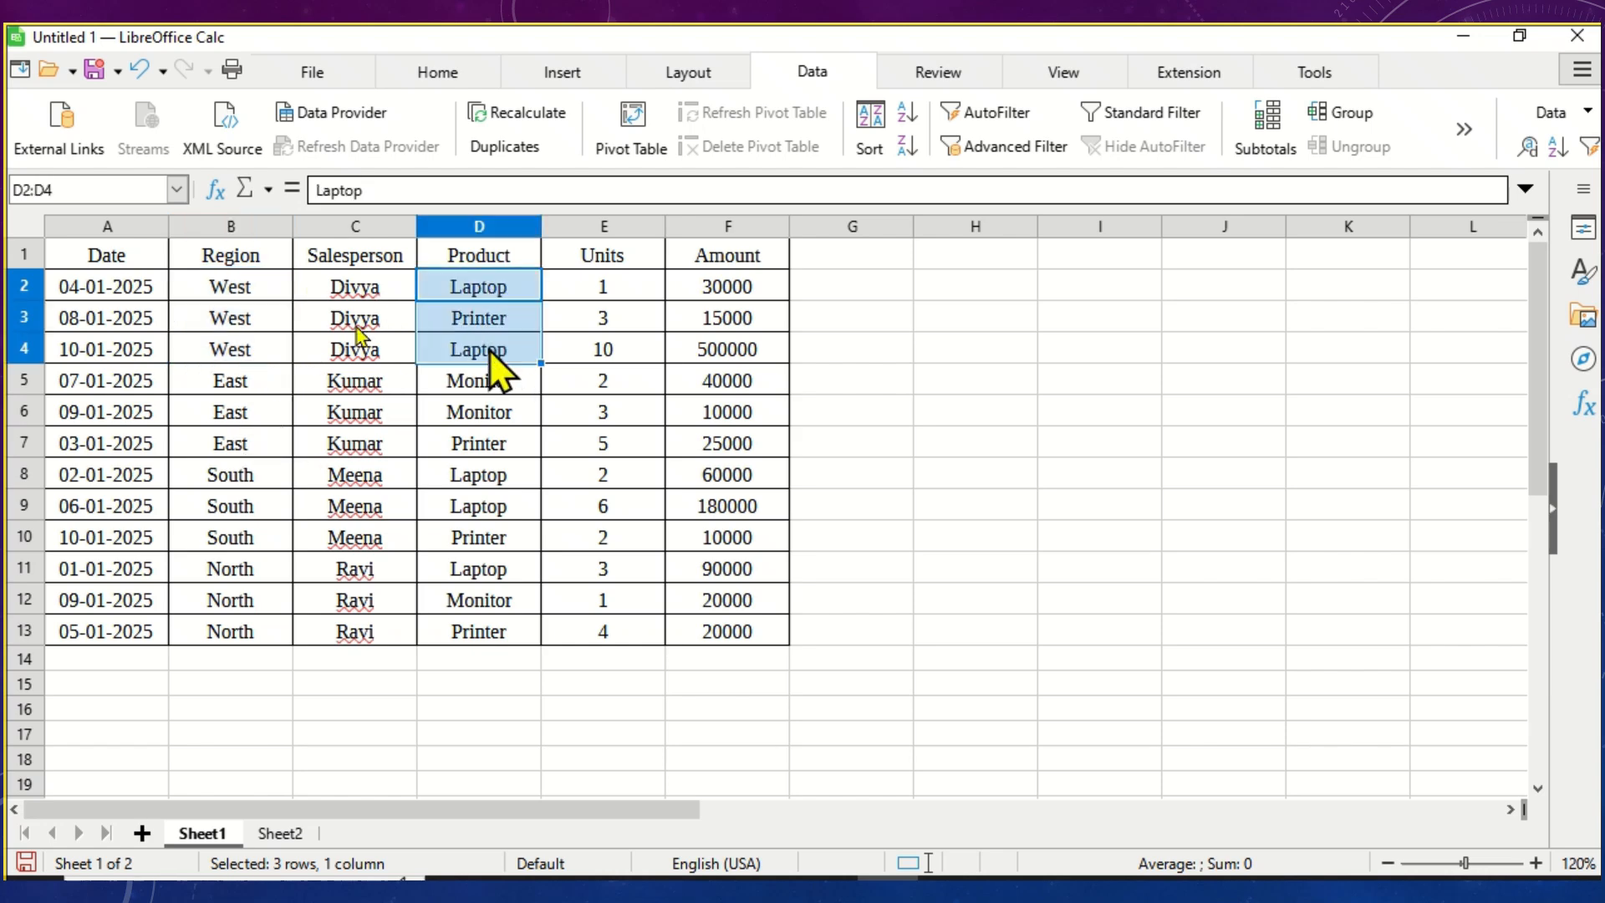
click(253, 264)
click(1265, 152)
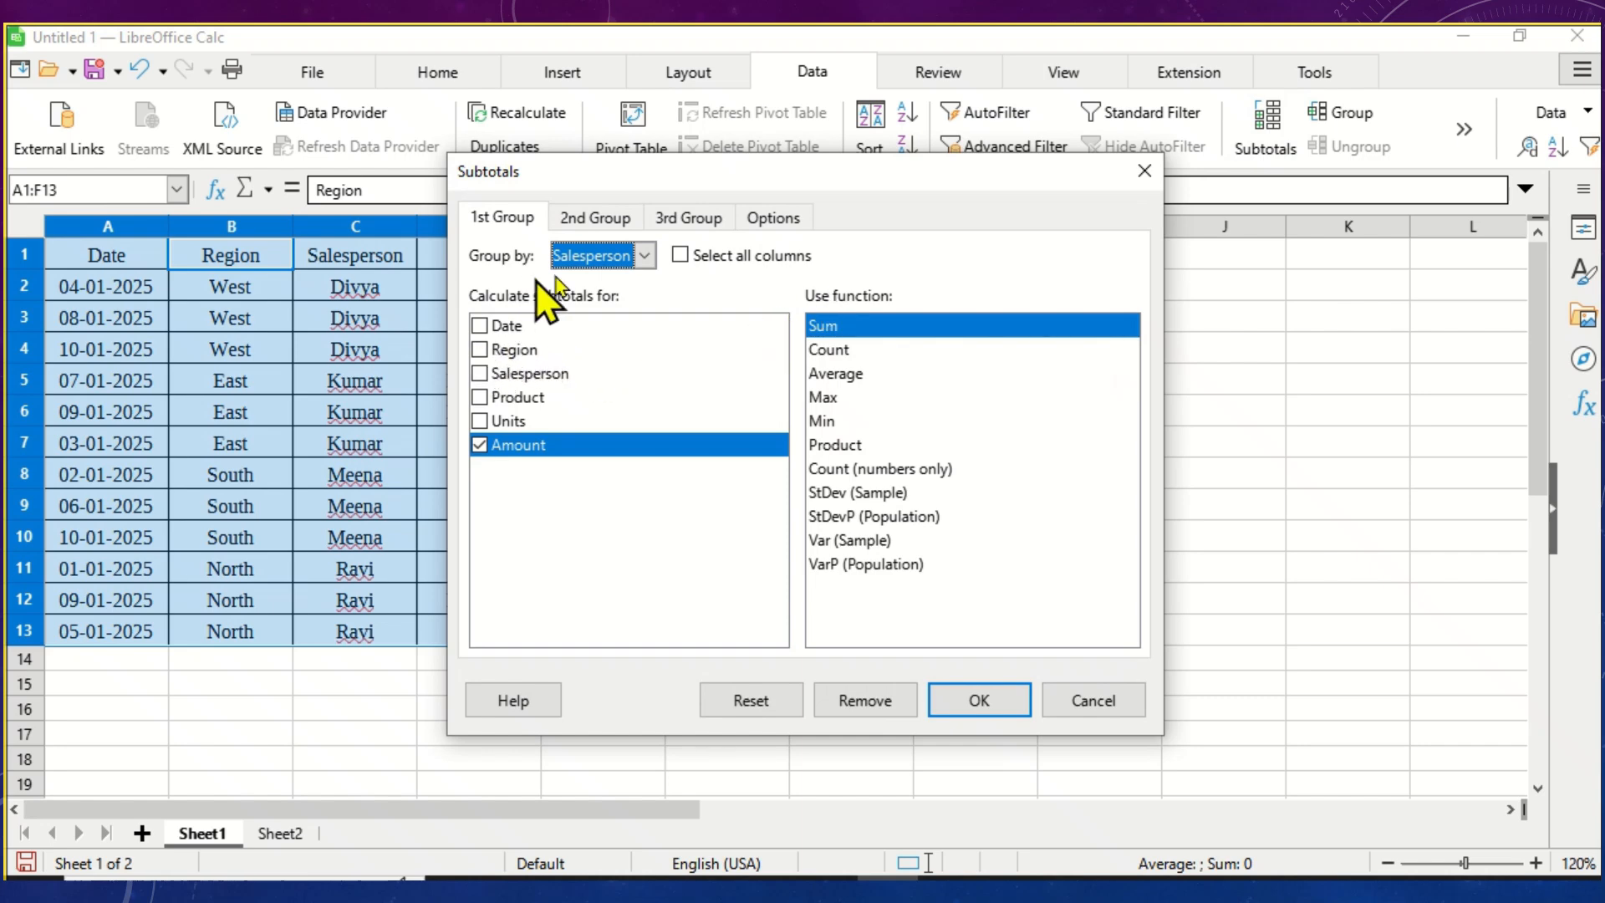
click(595, 256)
click(585, 318)
click(974, 698)
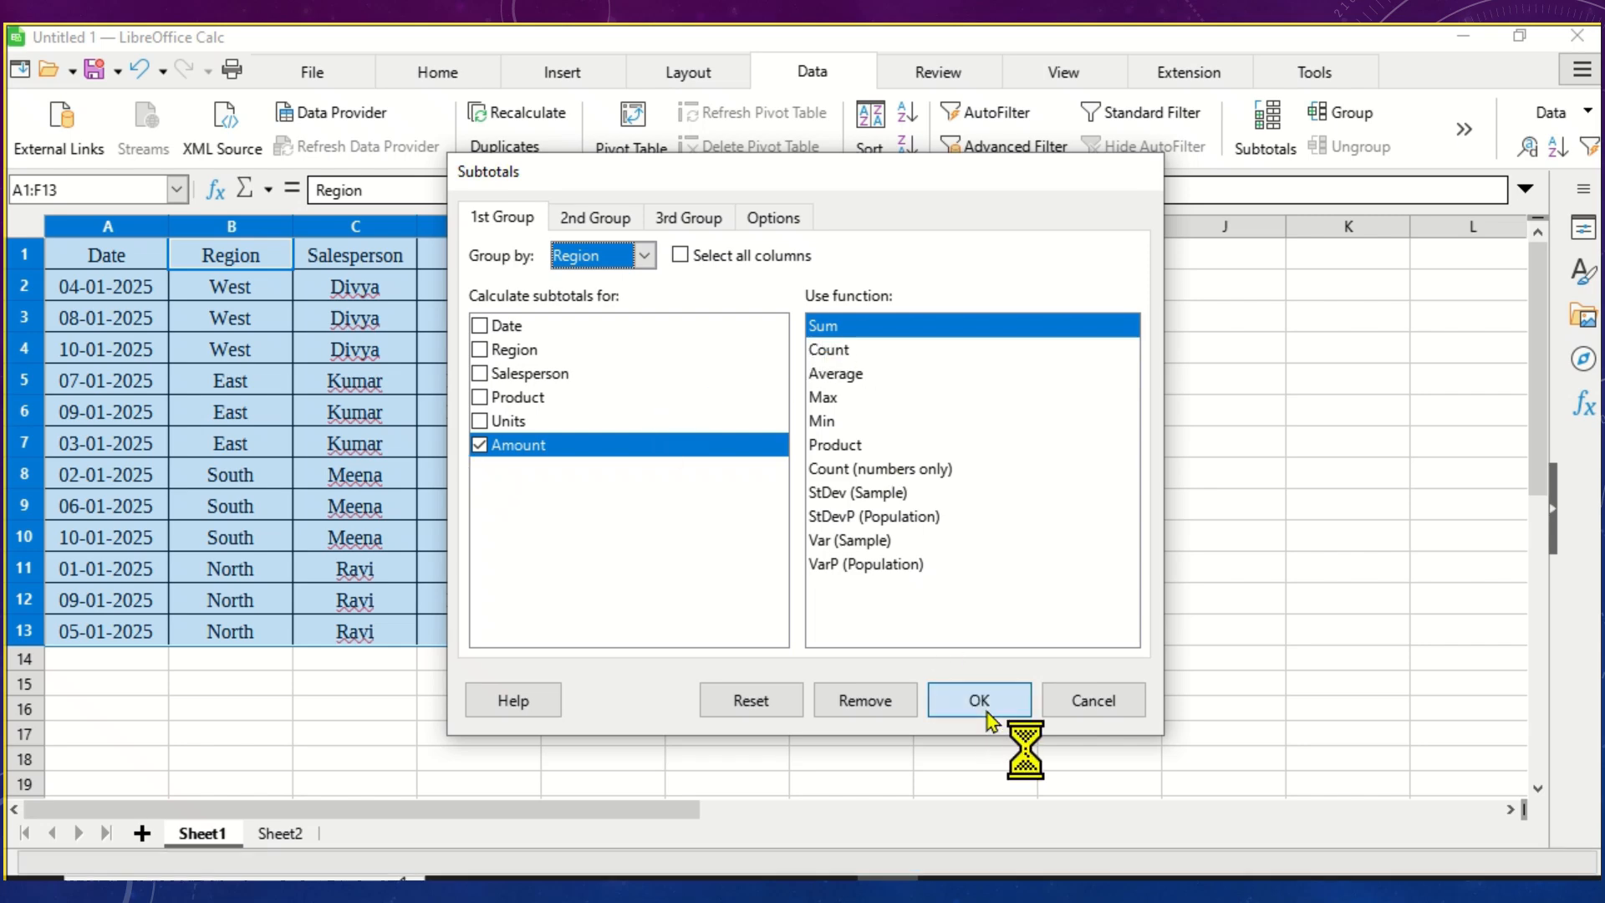
click(289, 393)
click(756, 386)
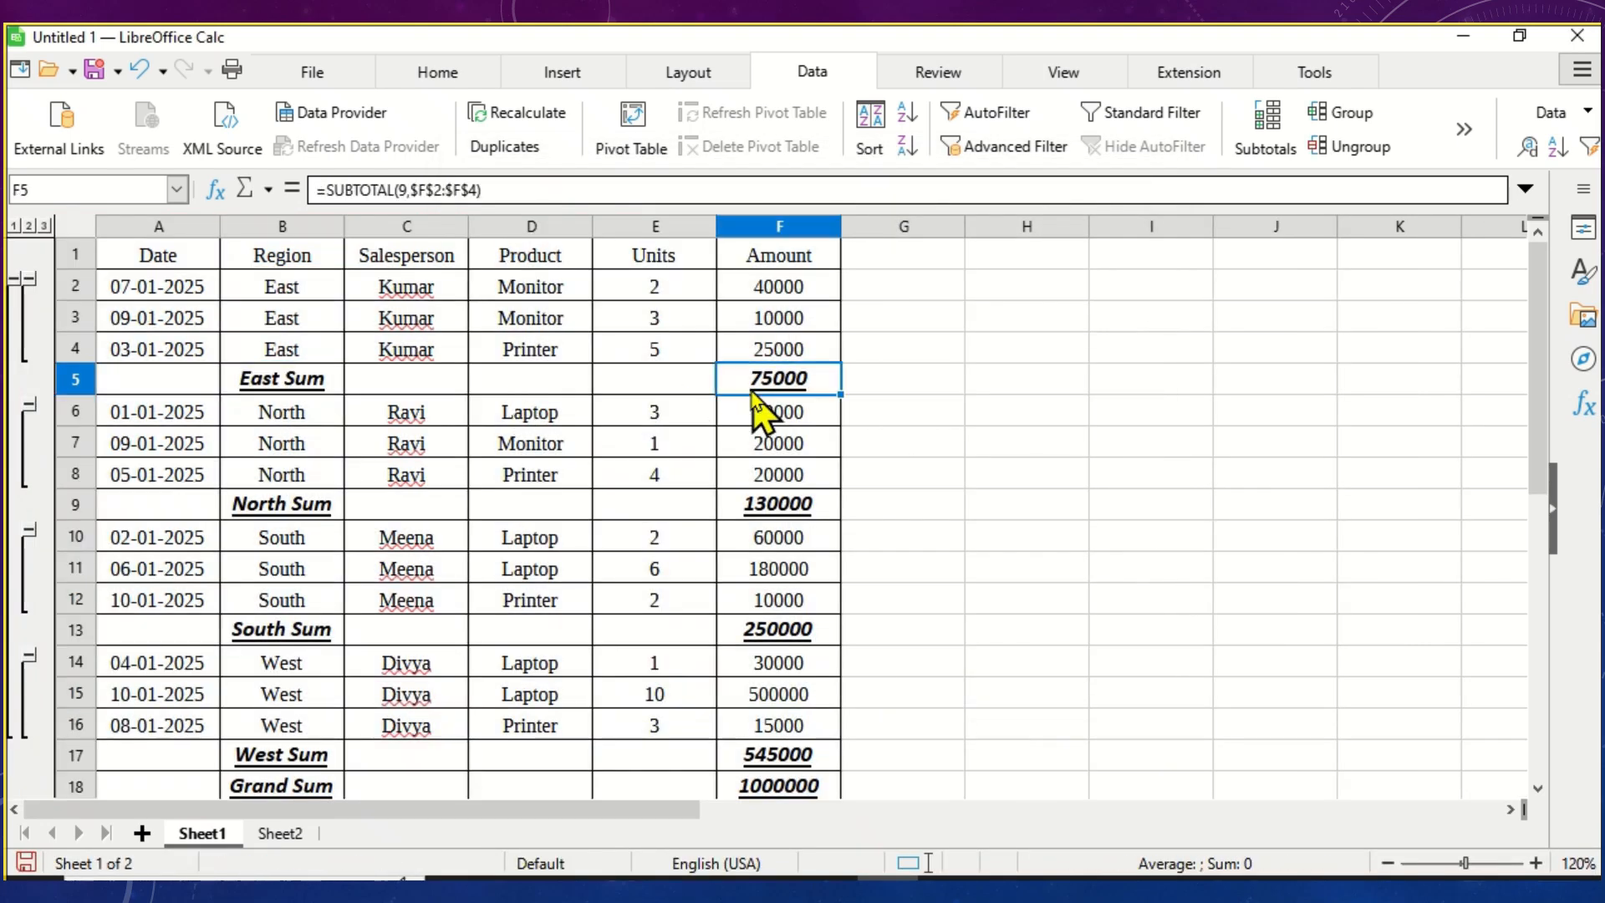
click(482, 387)
click(280, 388)
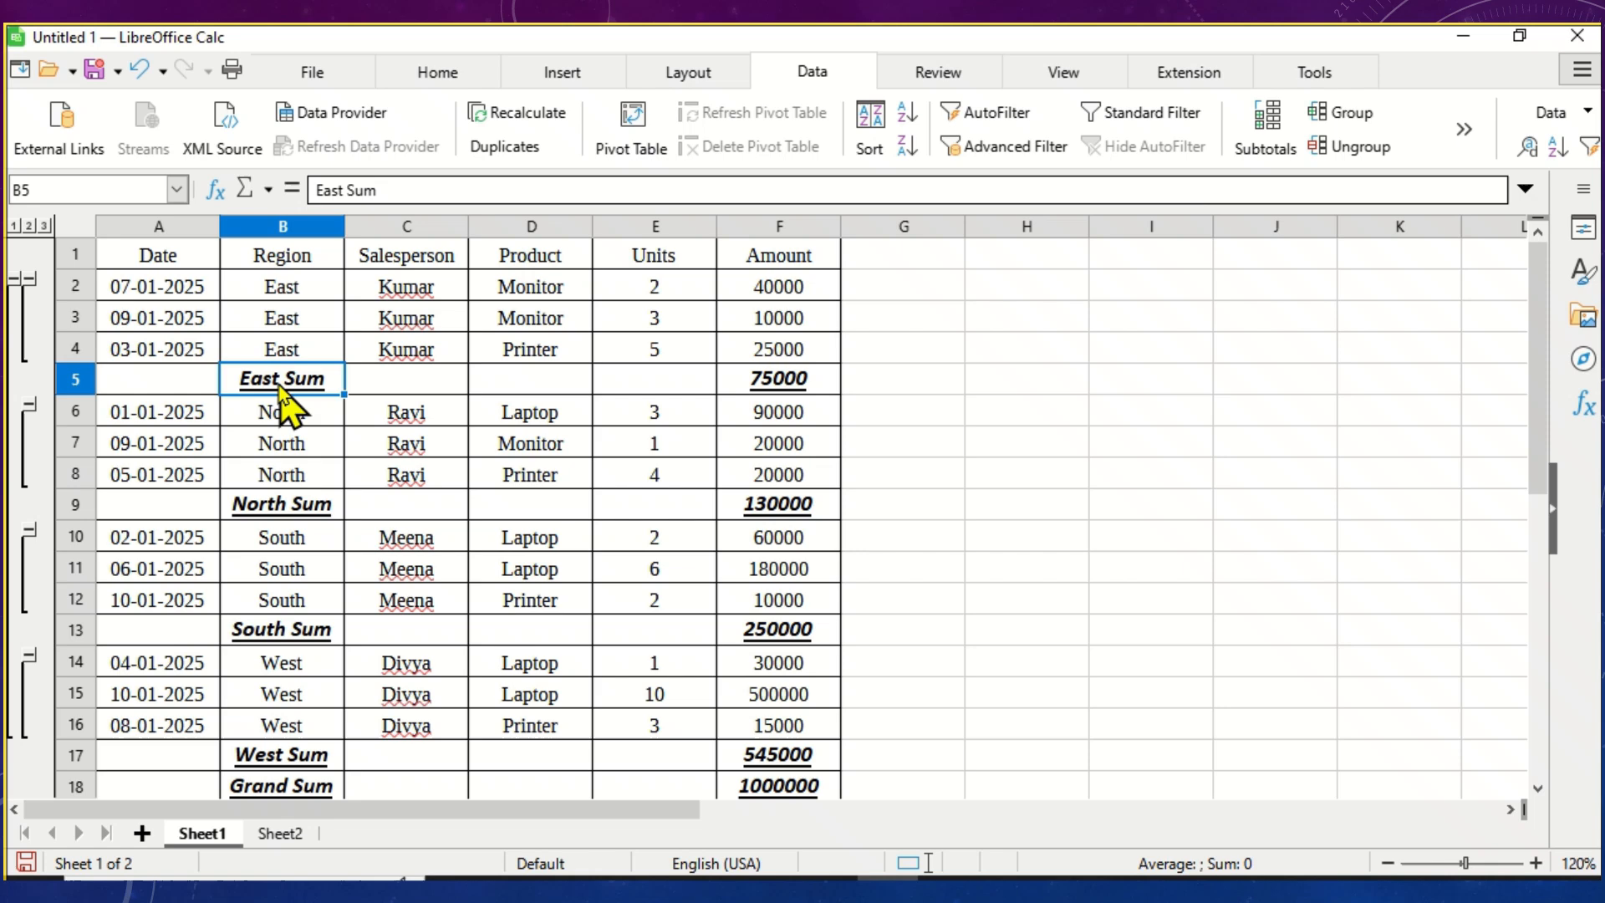
Step: Add a second subtotal group by Product, using Sum on the Amount column, within the Region groups
drag(547, 292, 771, 326)
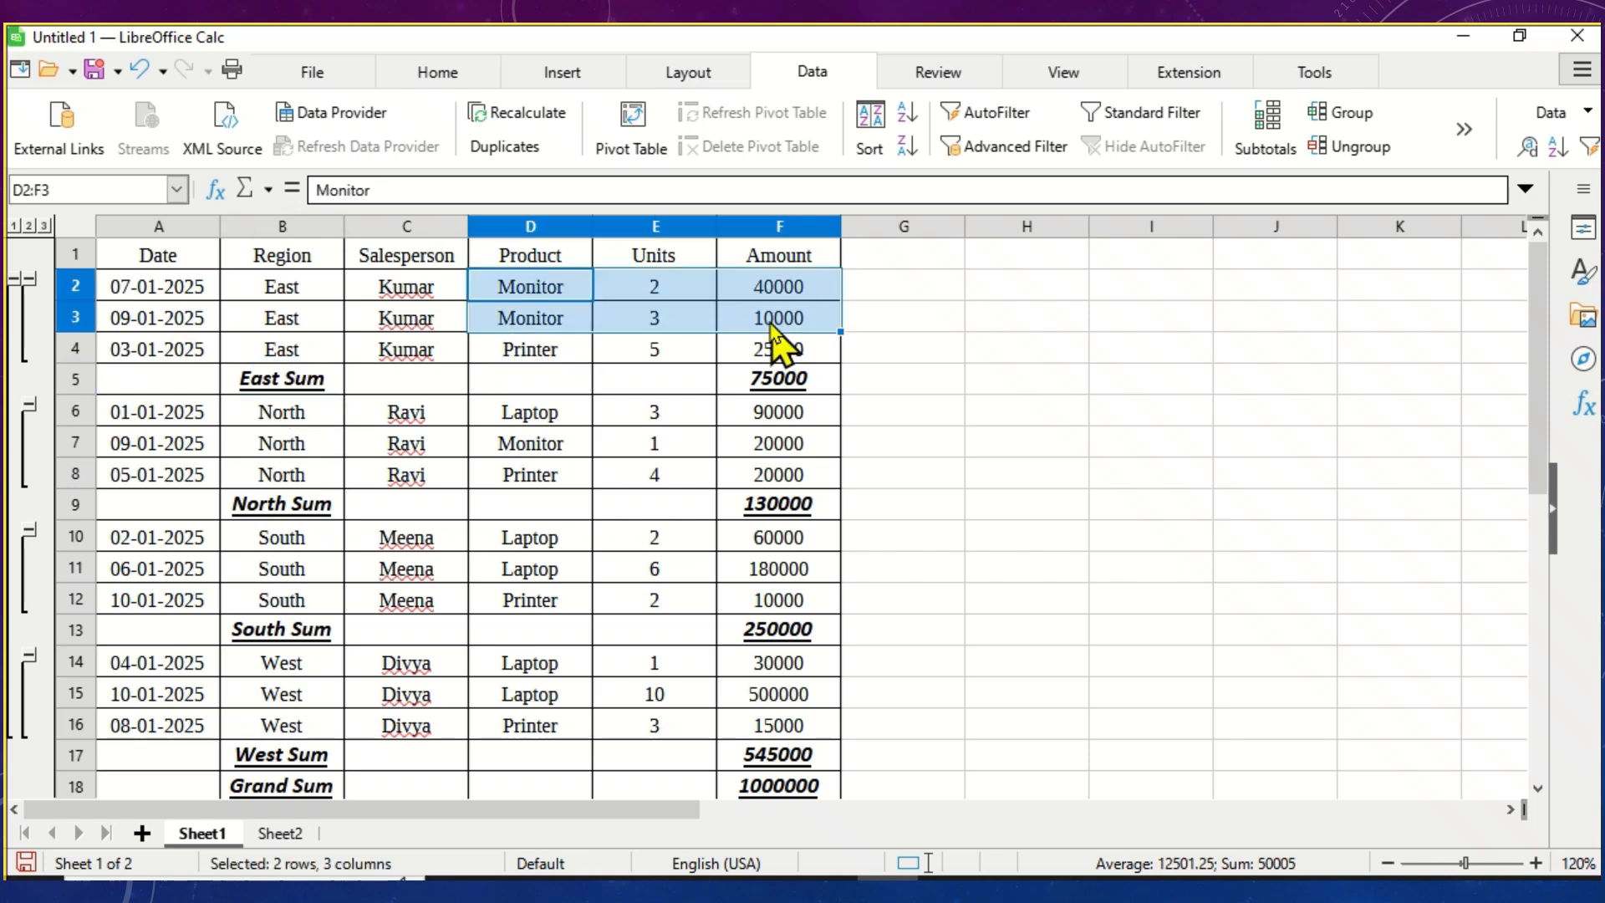
click(556, 325)
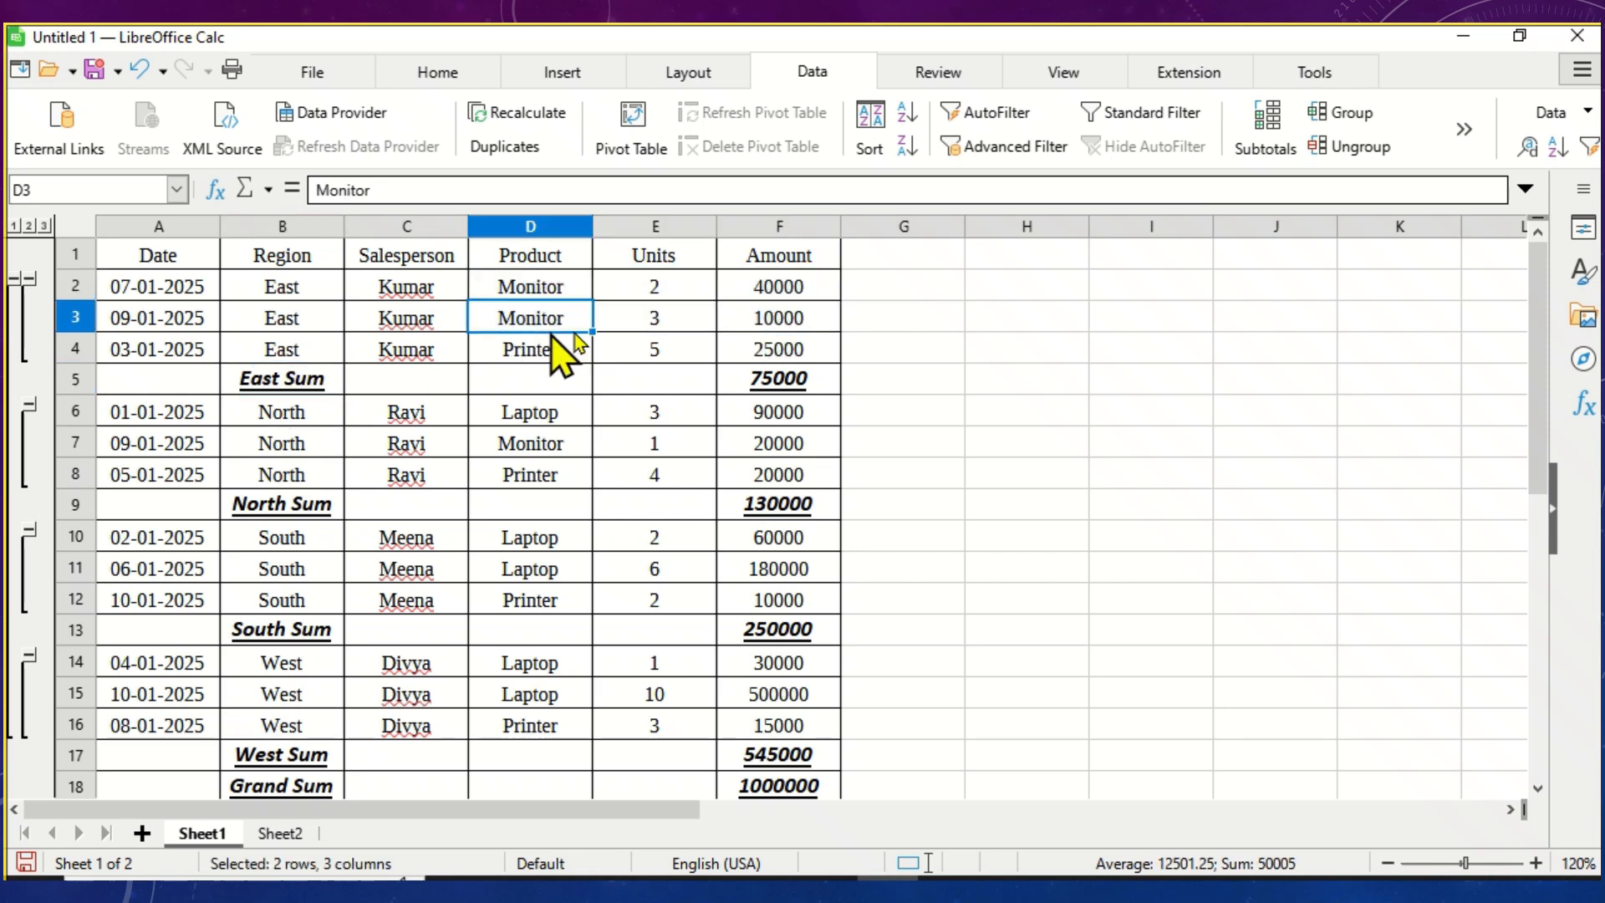
click(1261, 161)
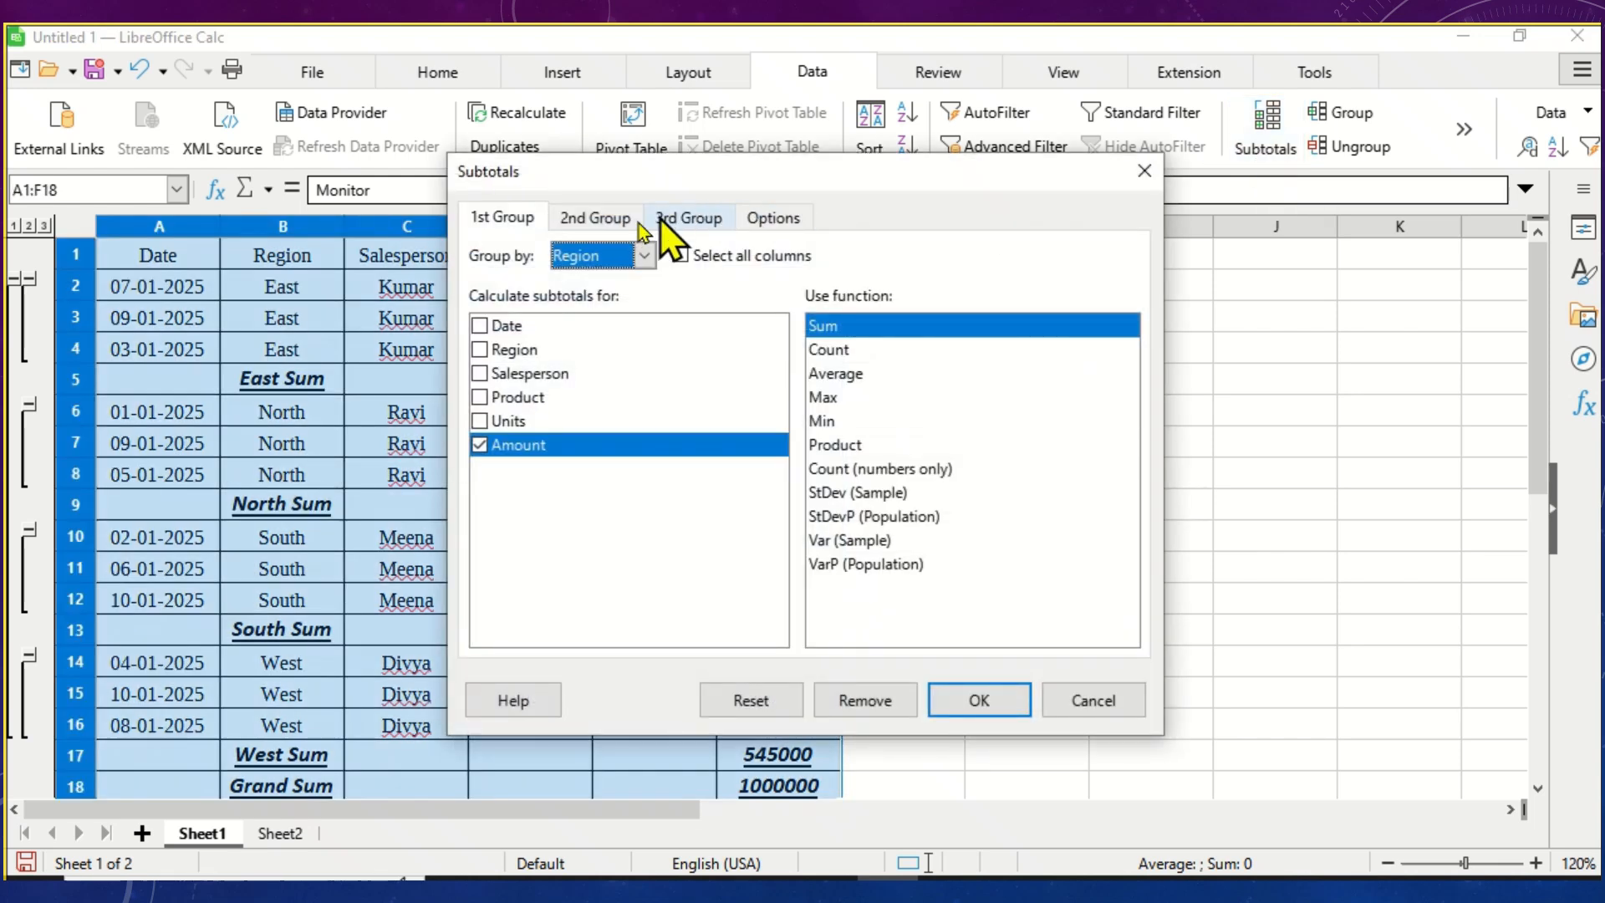
click(617, 224)
click(614, 255)
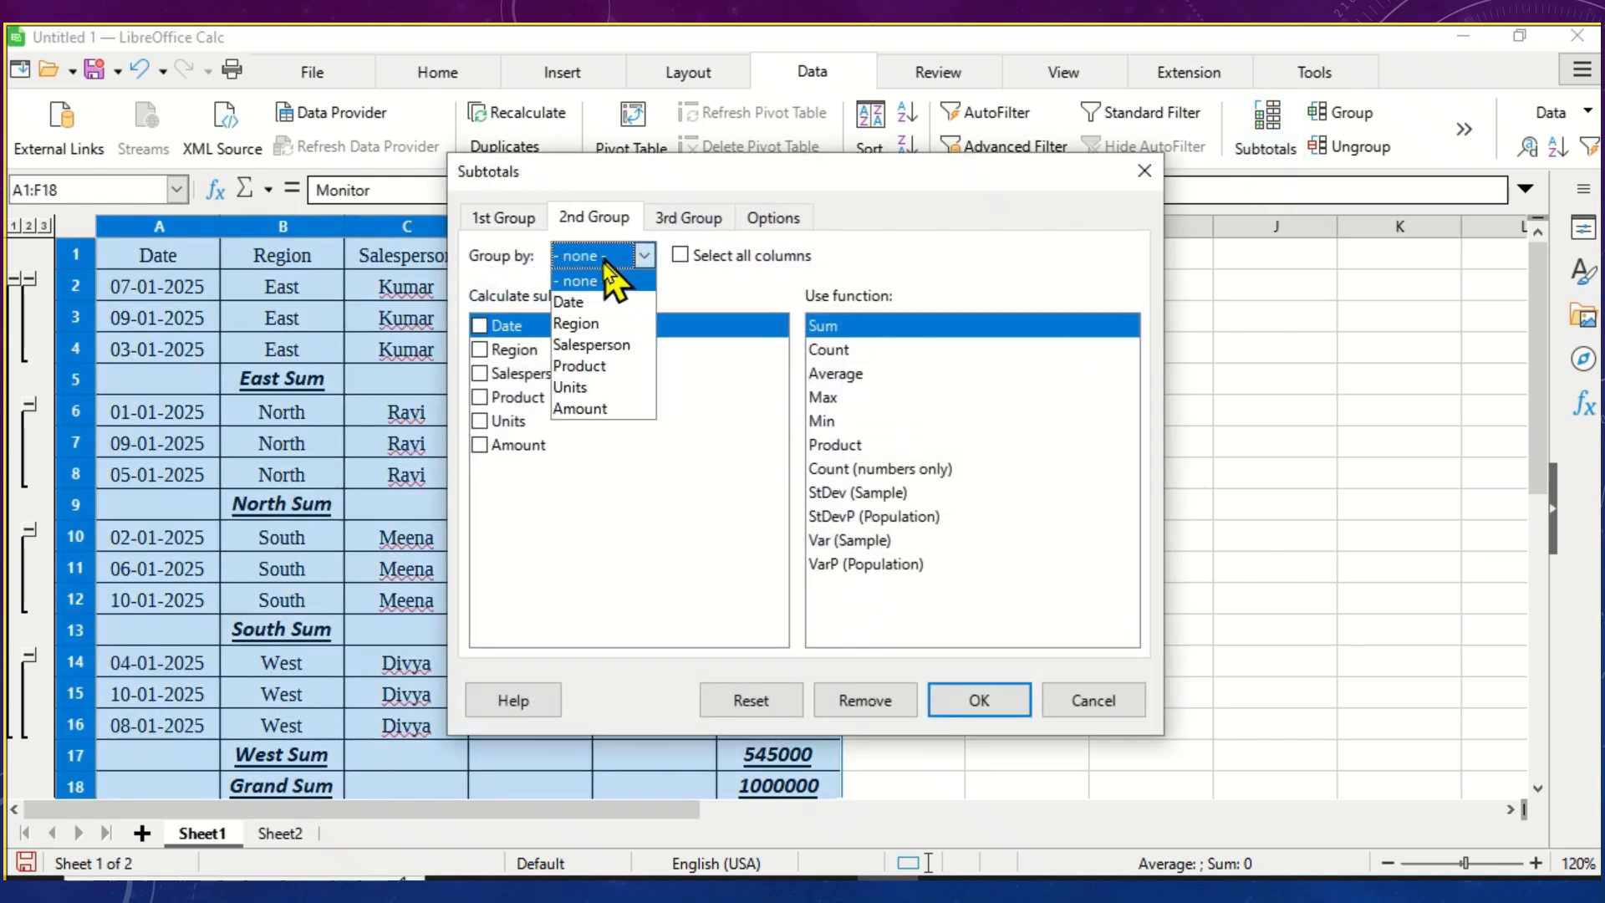
click(600, 368)
drag(882, 179, 1304, 116)
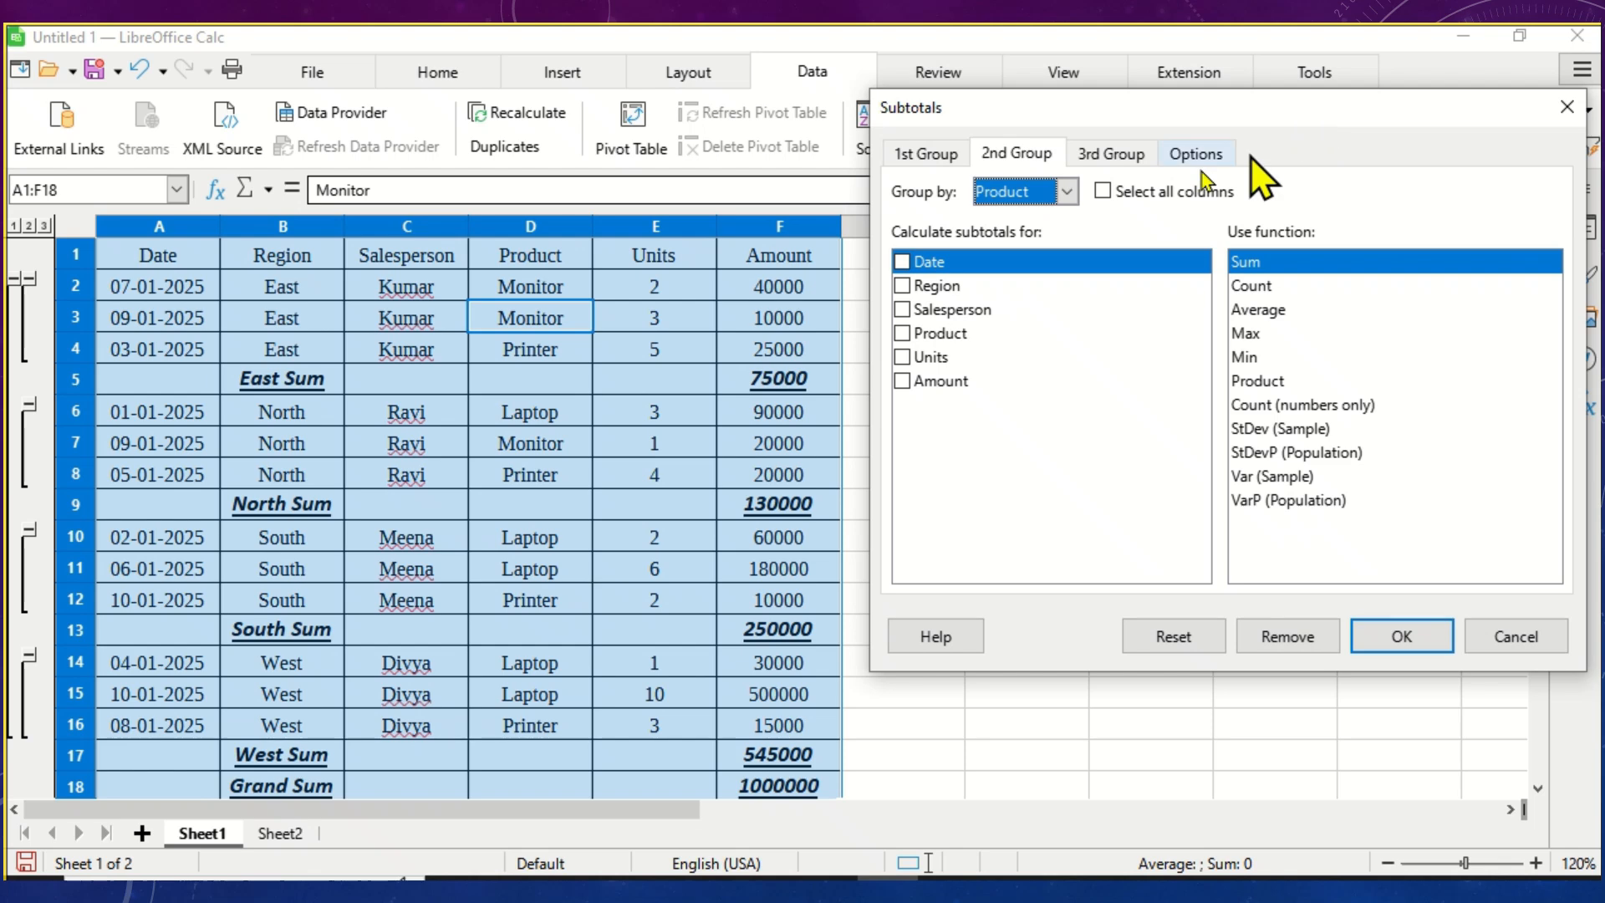
click(902, 383)
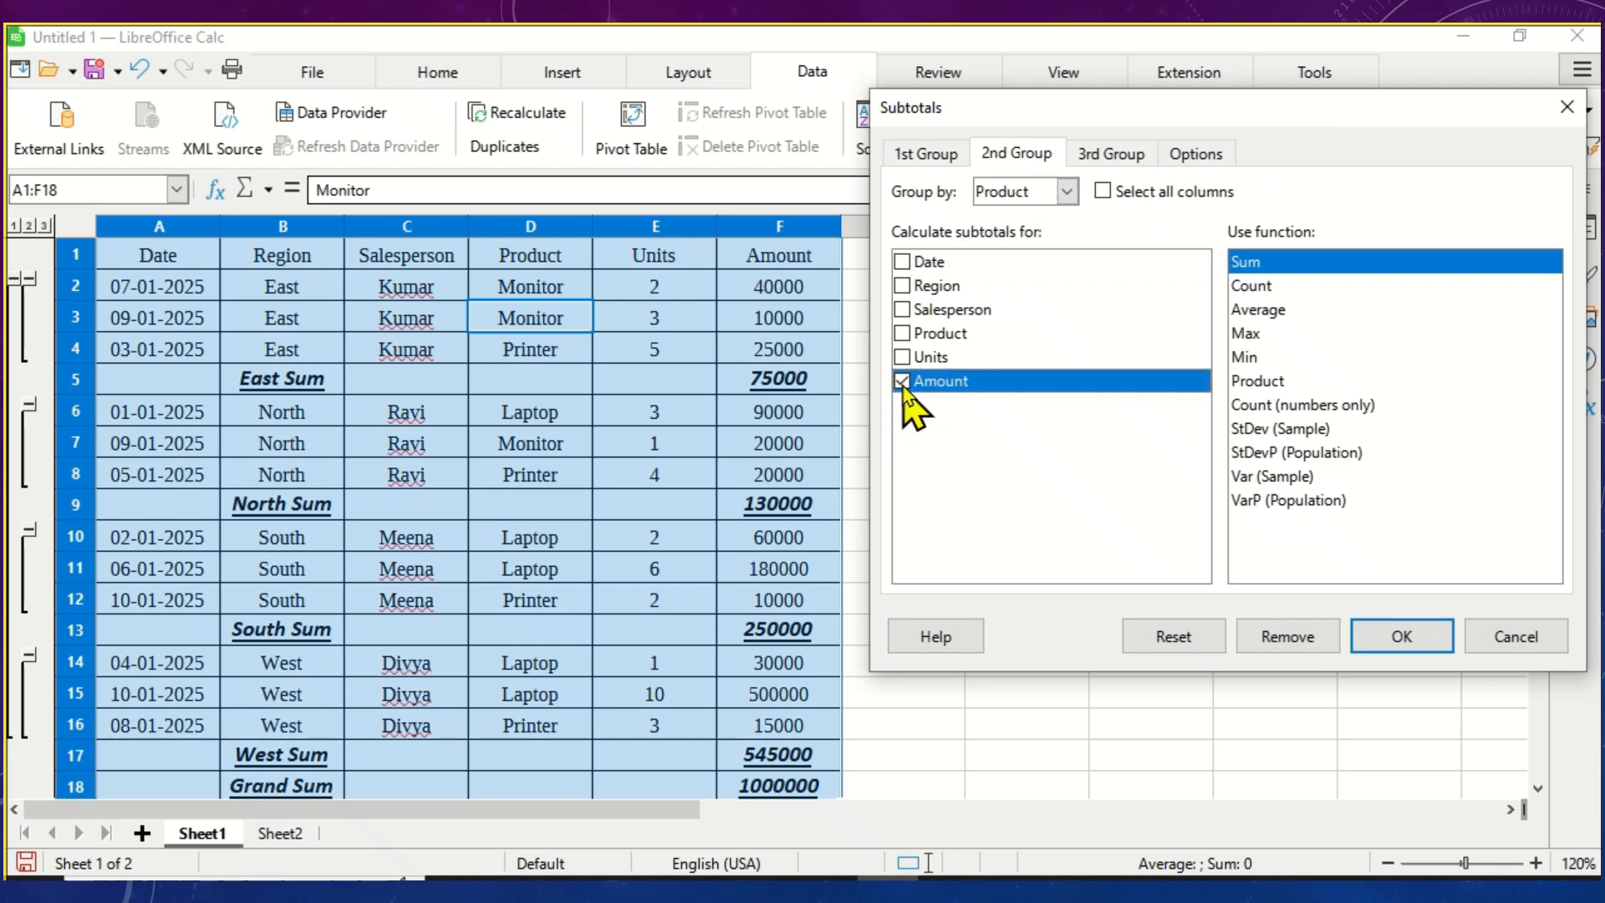
click(1407, 642)
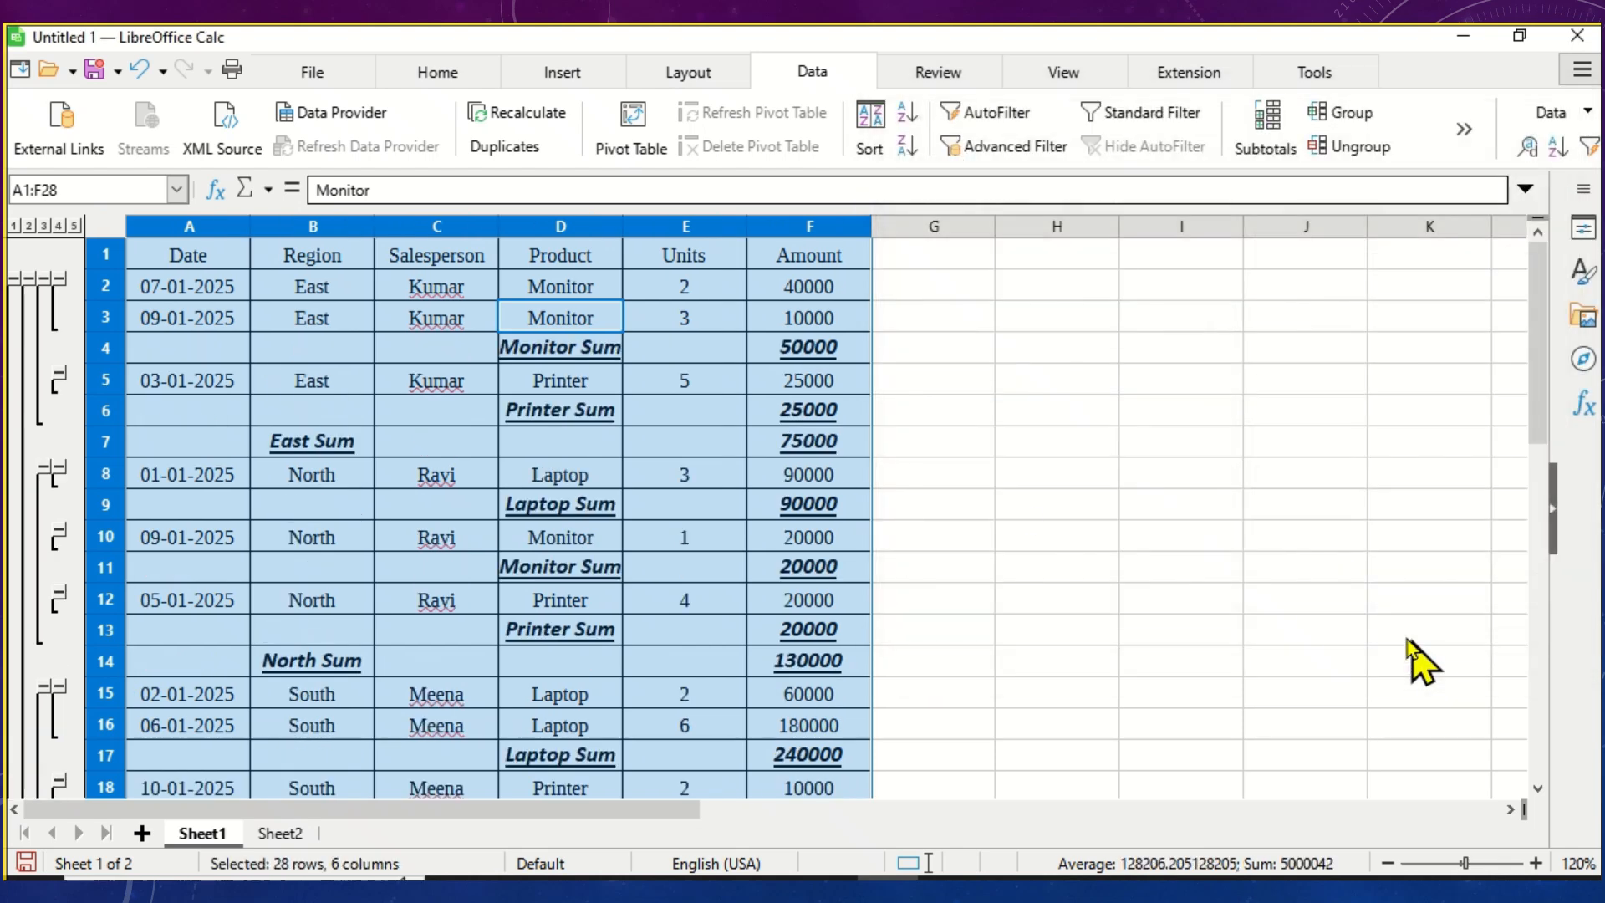
Step: Examine the nested region and product subtotal rows throughout the sales table
click(331, 444)
click(814, 452)
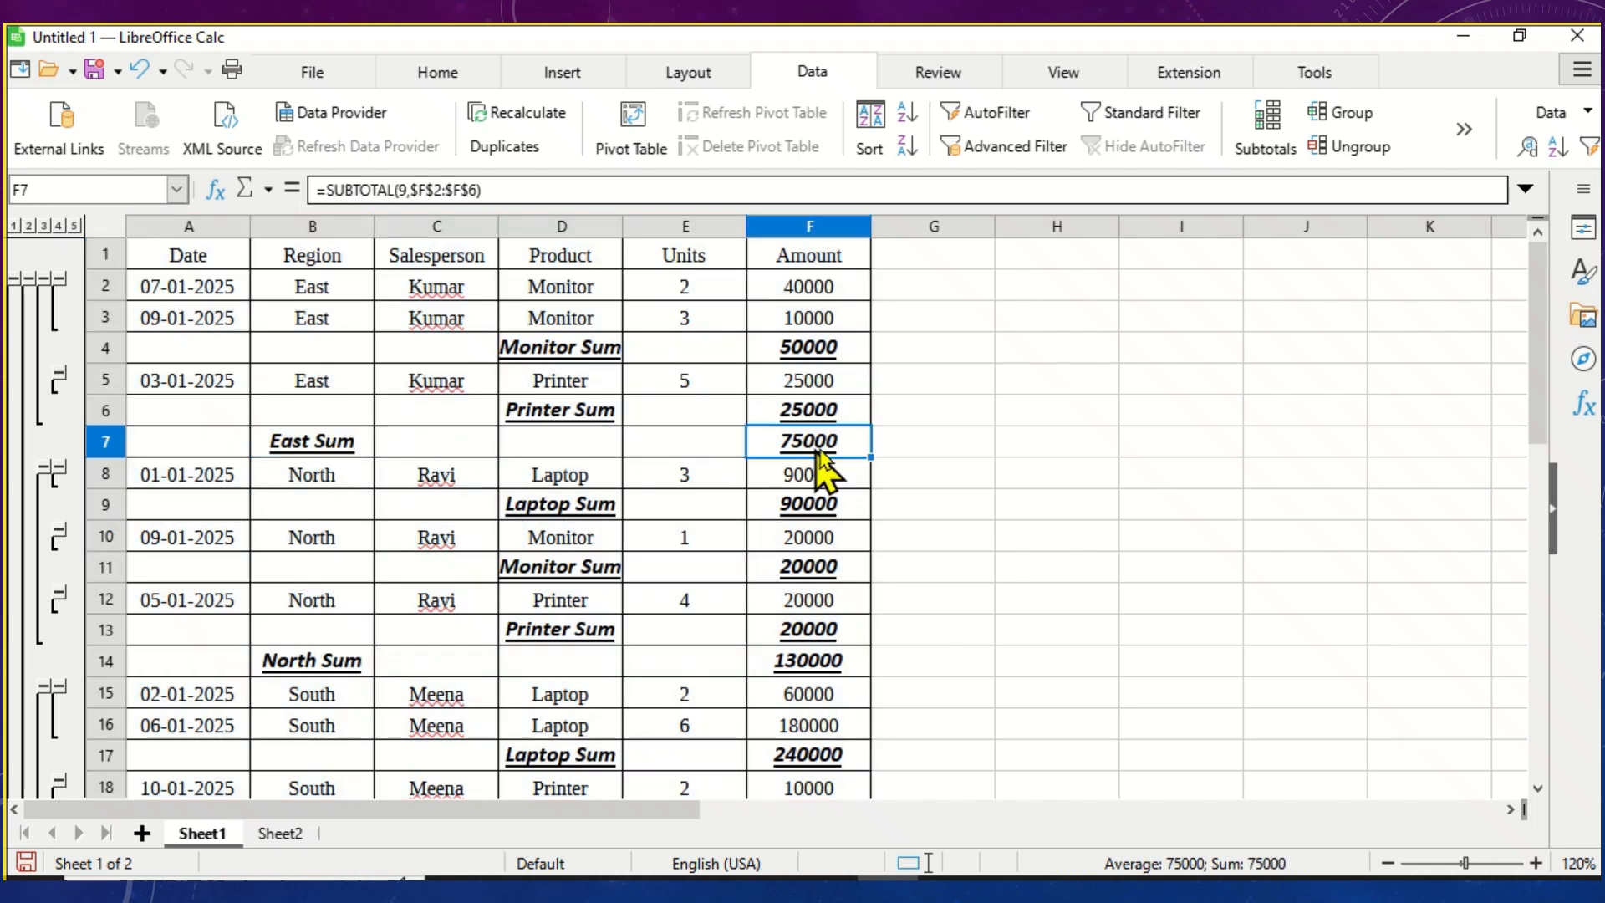
scroll(969, 442, down, 2)
scroll(974, 455, down, 2)
scroll(965, 448, up, 4)
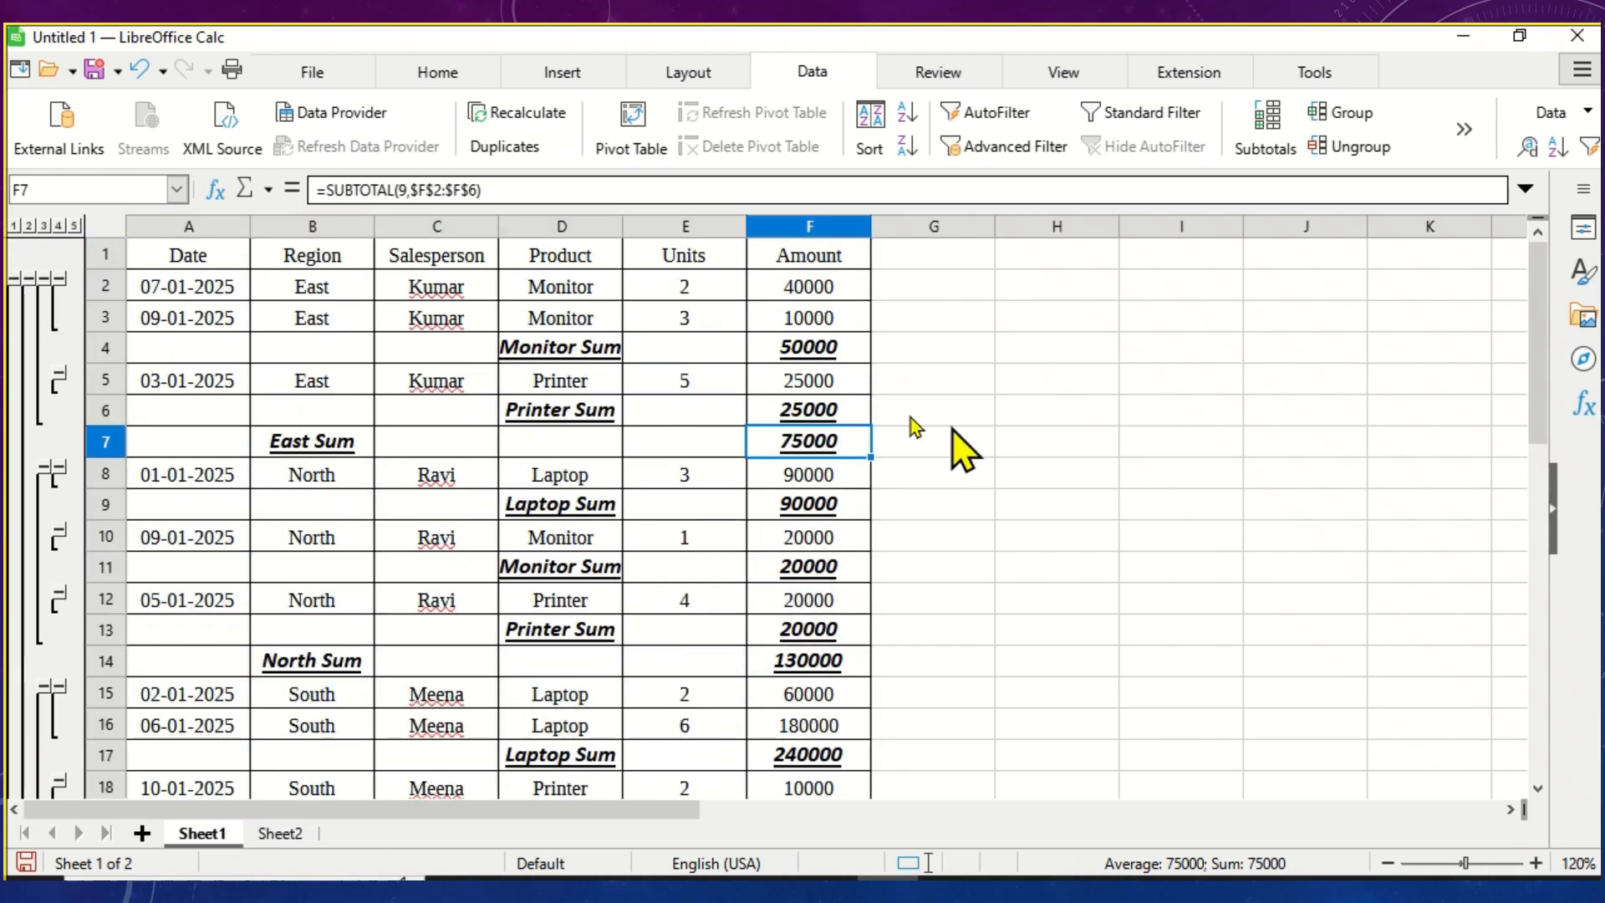
click(578, 351)
Step: Try to remove the subtotals with only the amount cells F2:F3 selected
drag(794, 287, 825, 315)
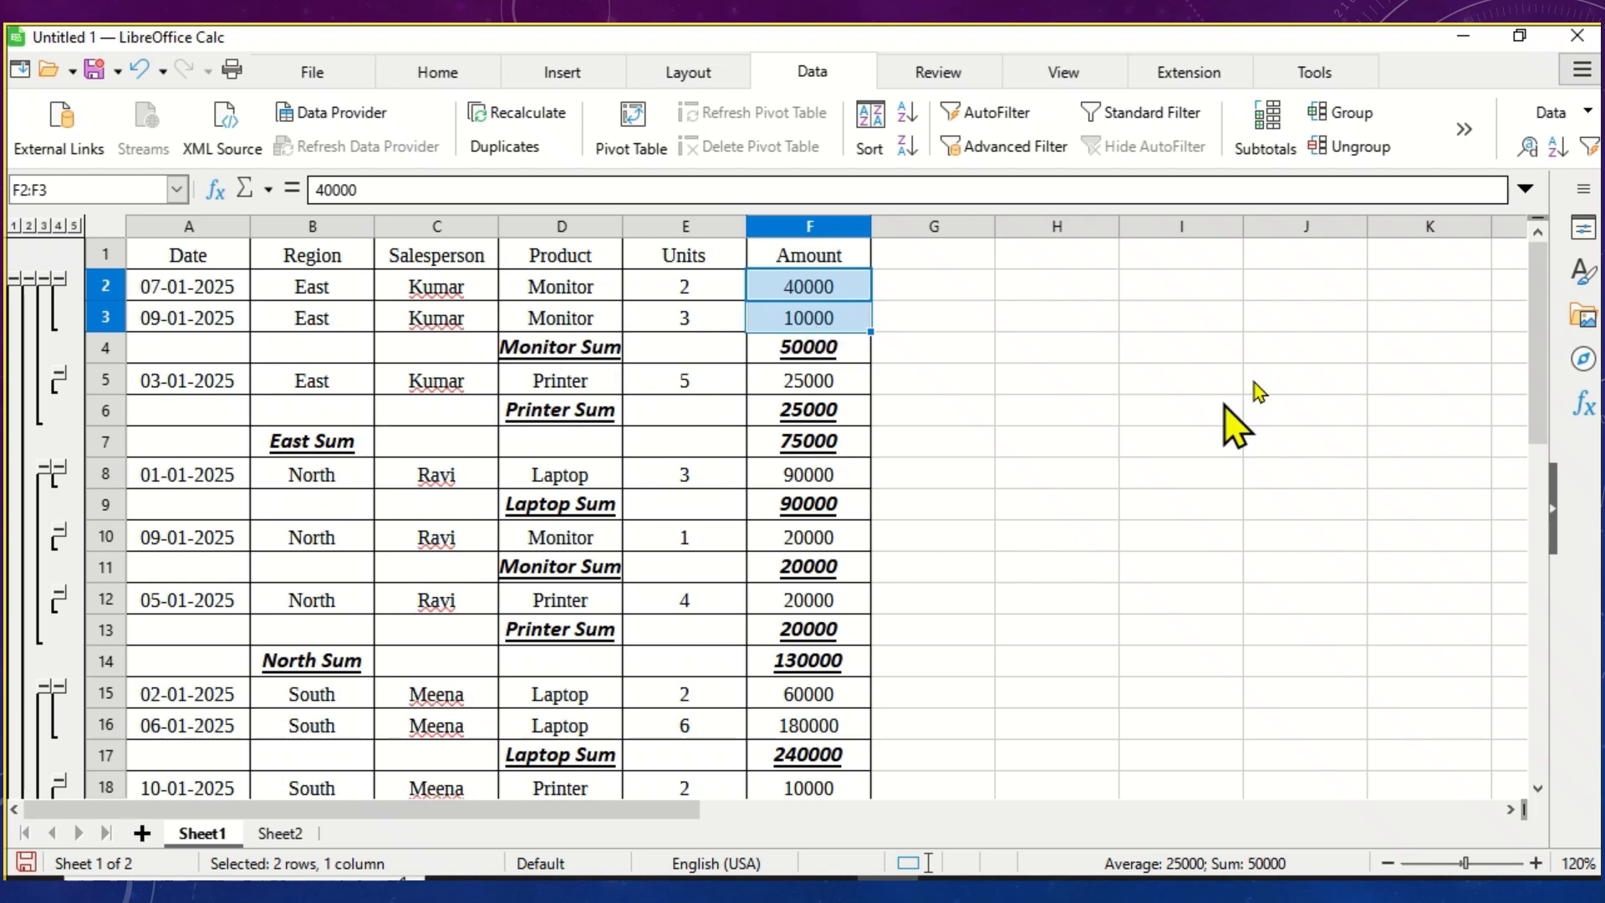
click(1271, 125)
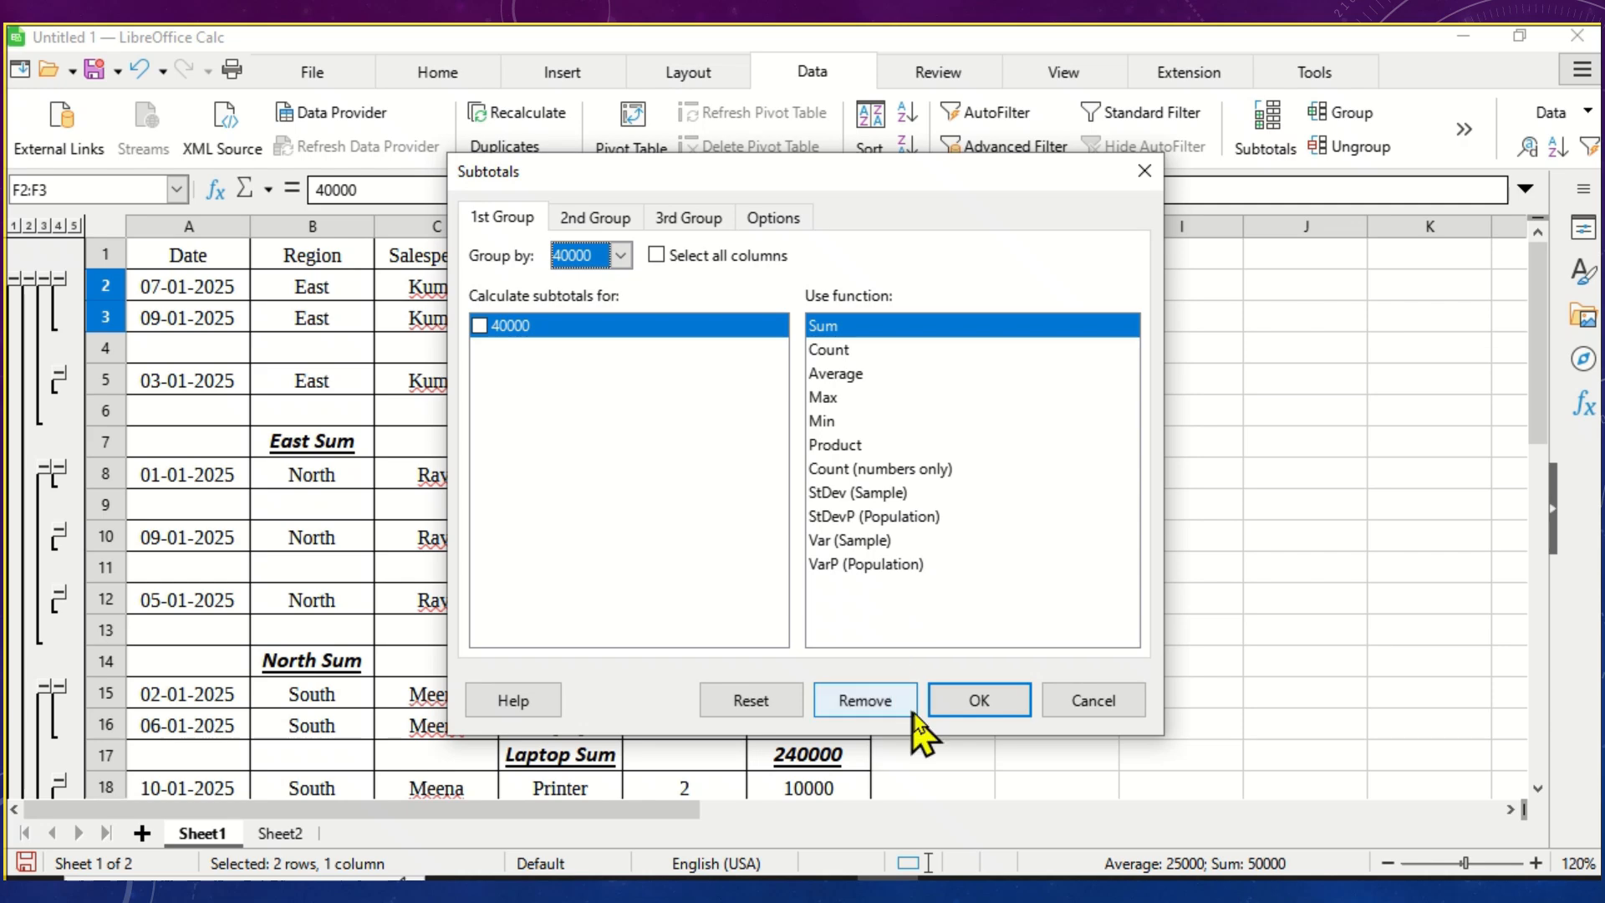
click(898, 712)
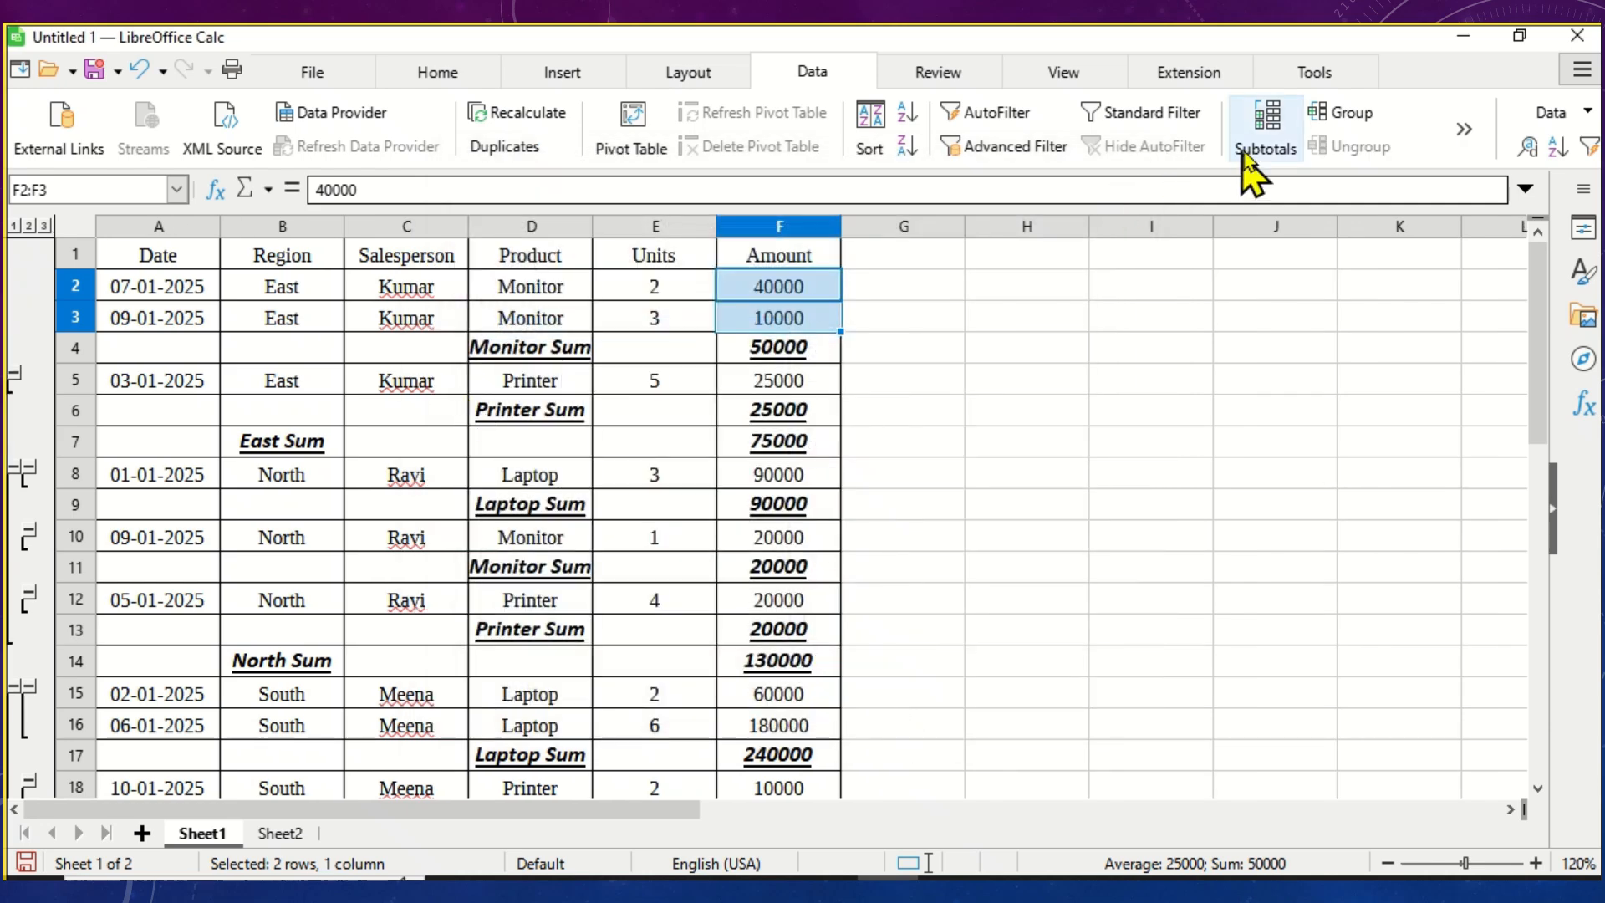
click(1262, 133)
click(880, 702)
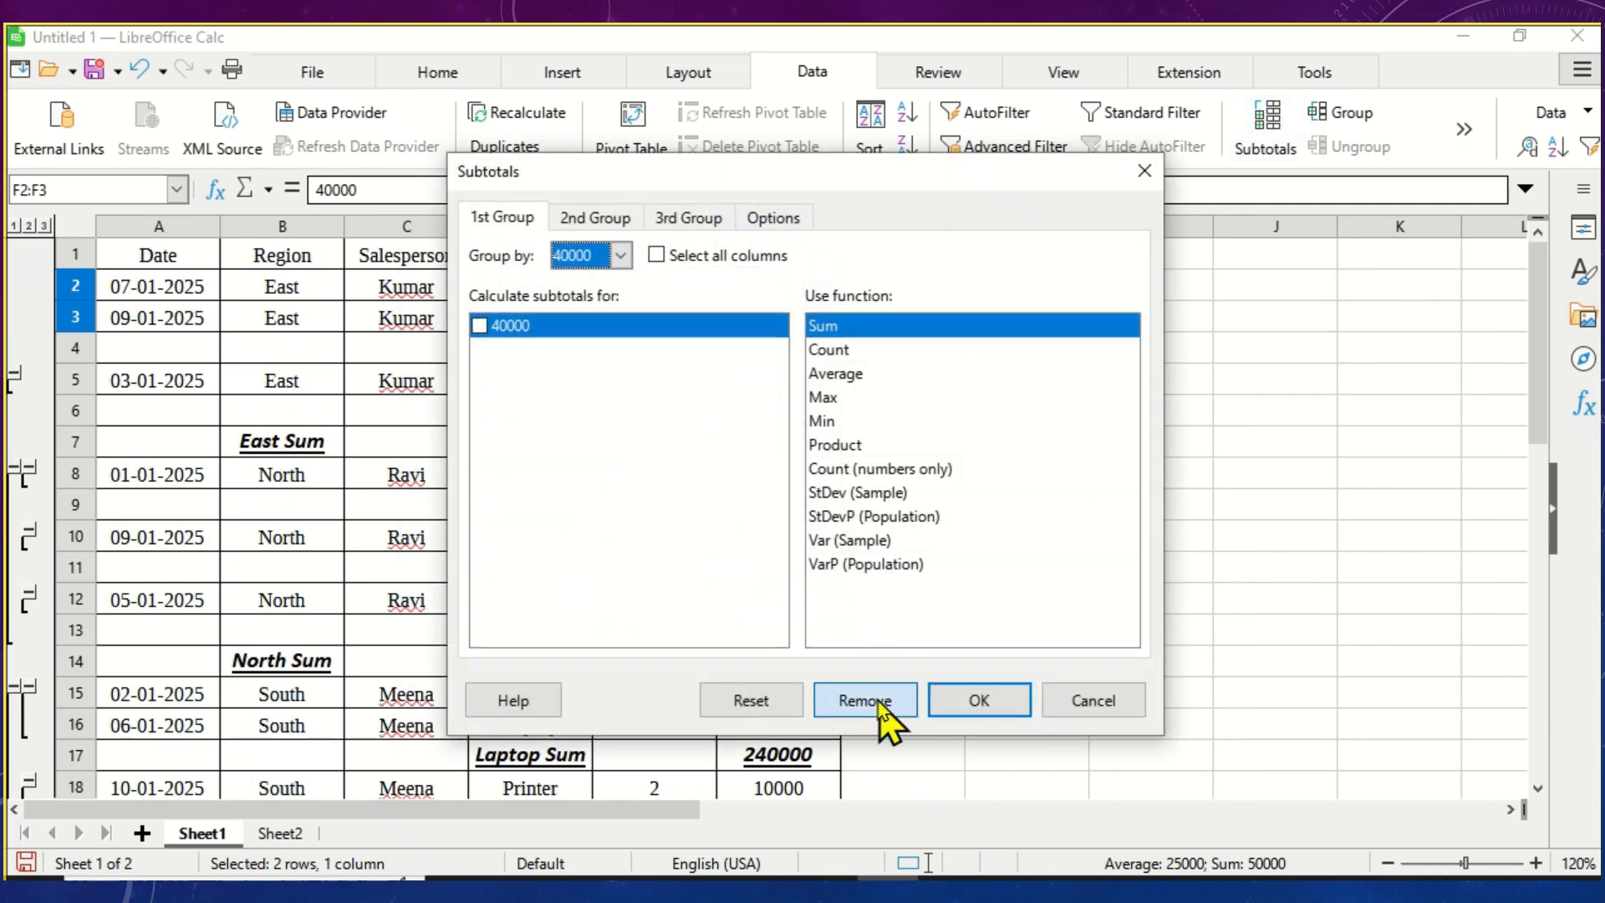
Step: Remove the region and product subtotals from the whole sales table, starting from the Monitor Sum cell D4
click(689, 350)
click(583, 355)
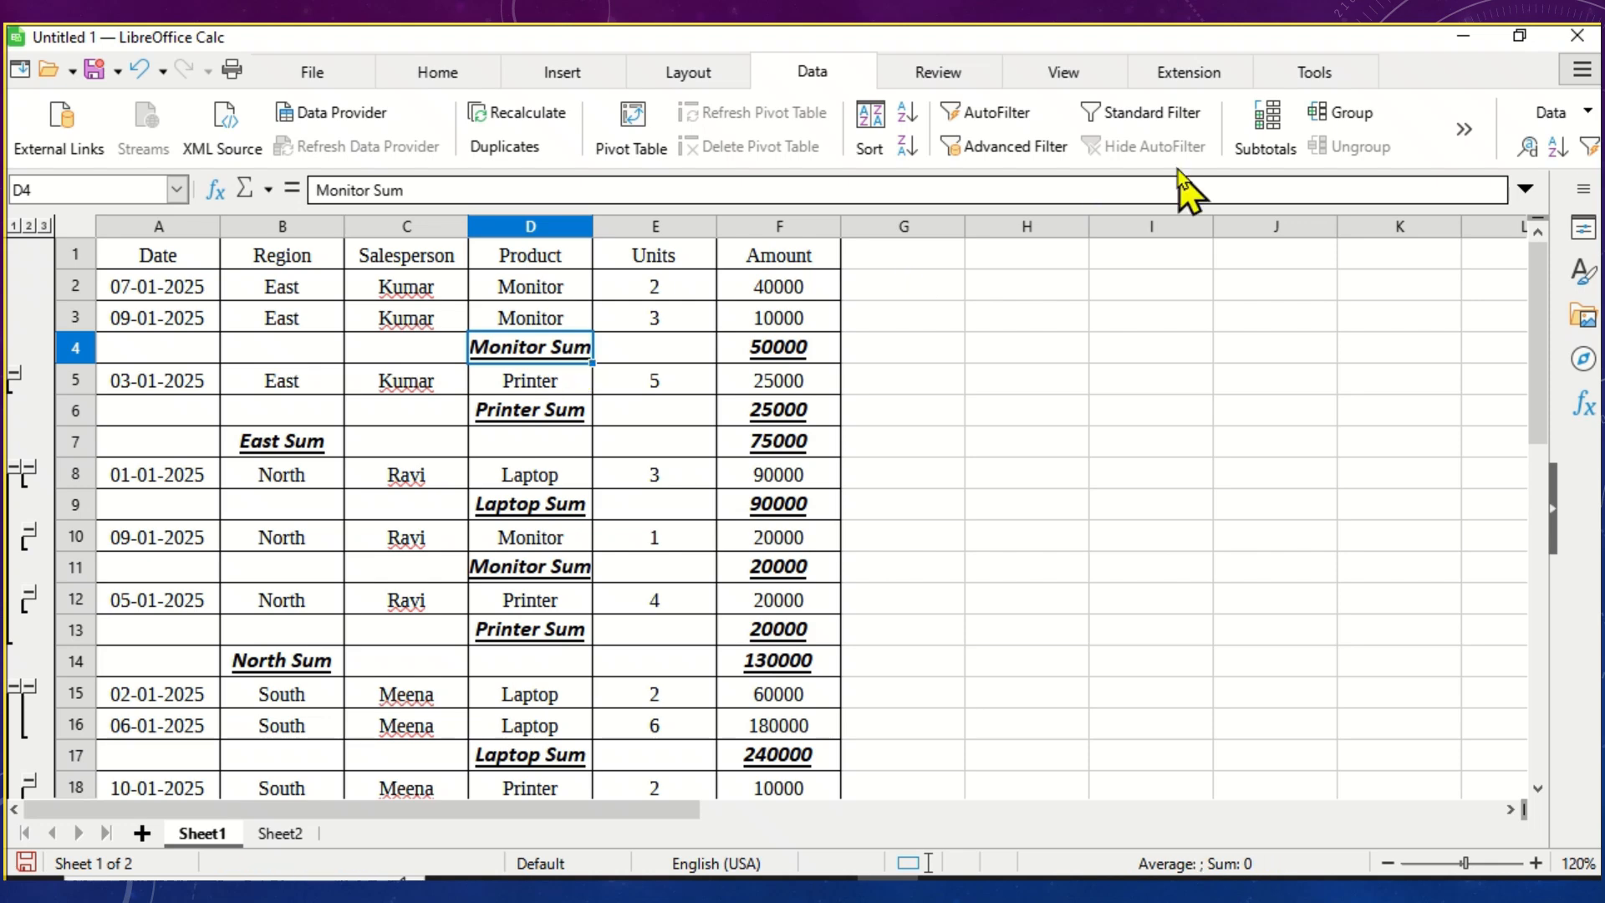
click(1267, 149)
click(600, 216)
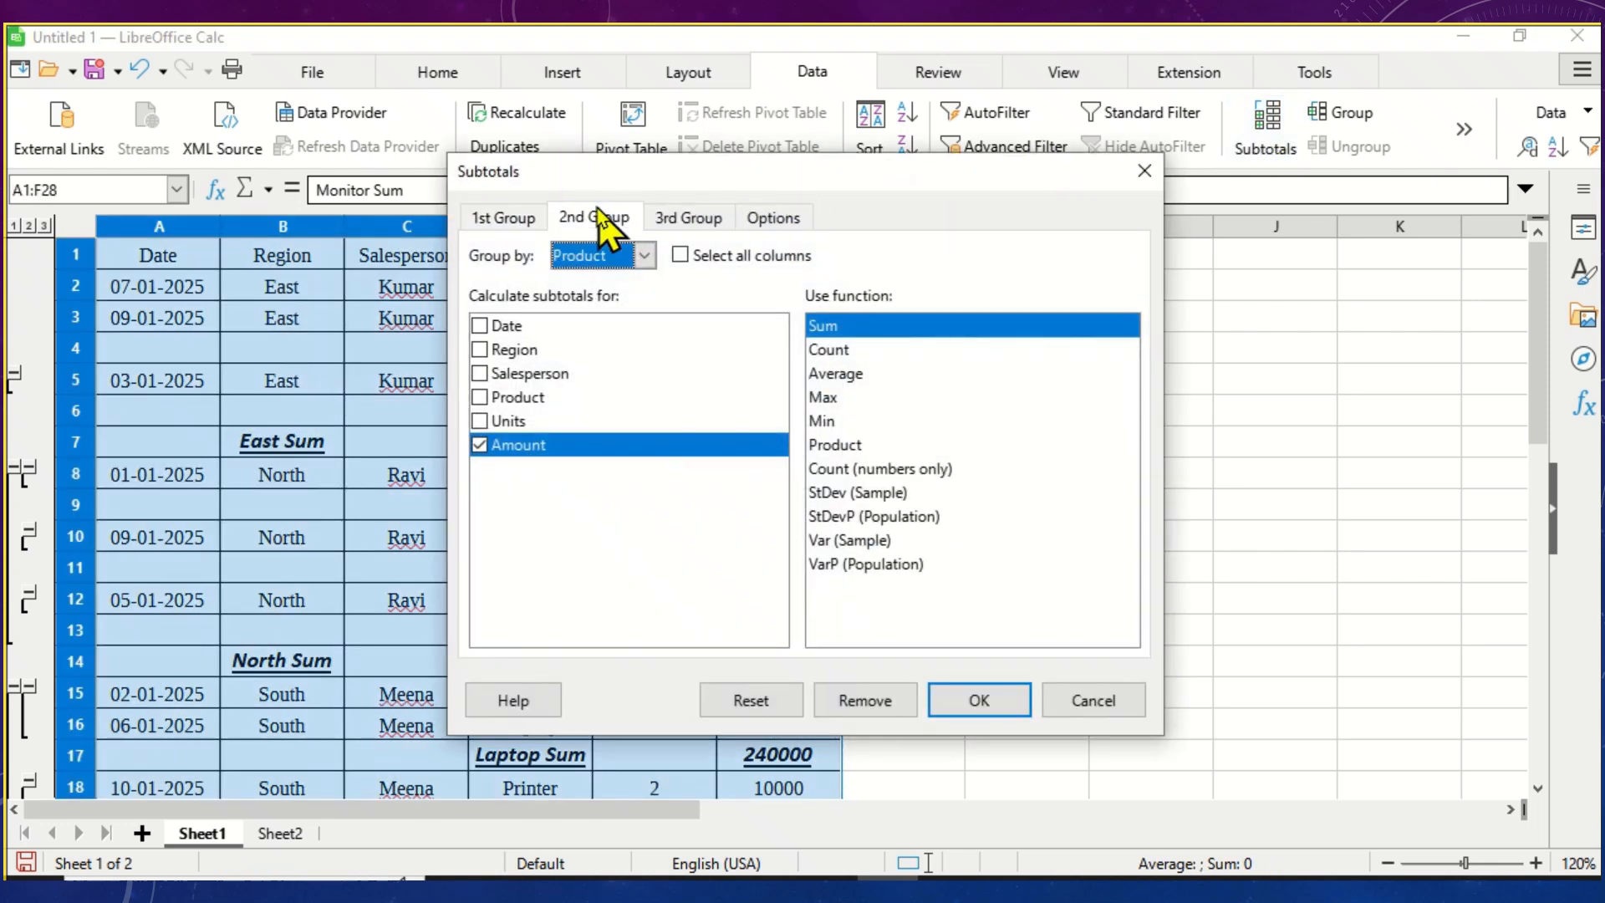
click(911, 706)
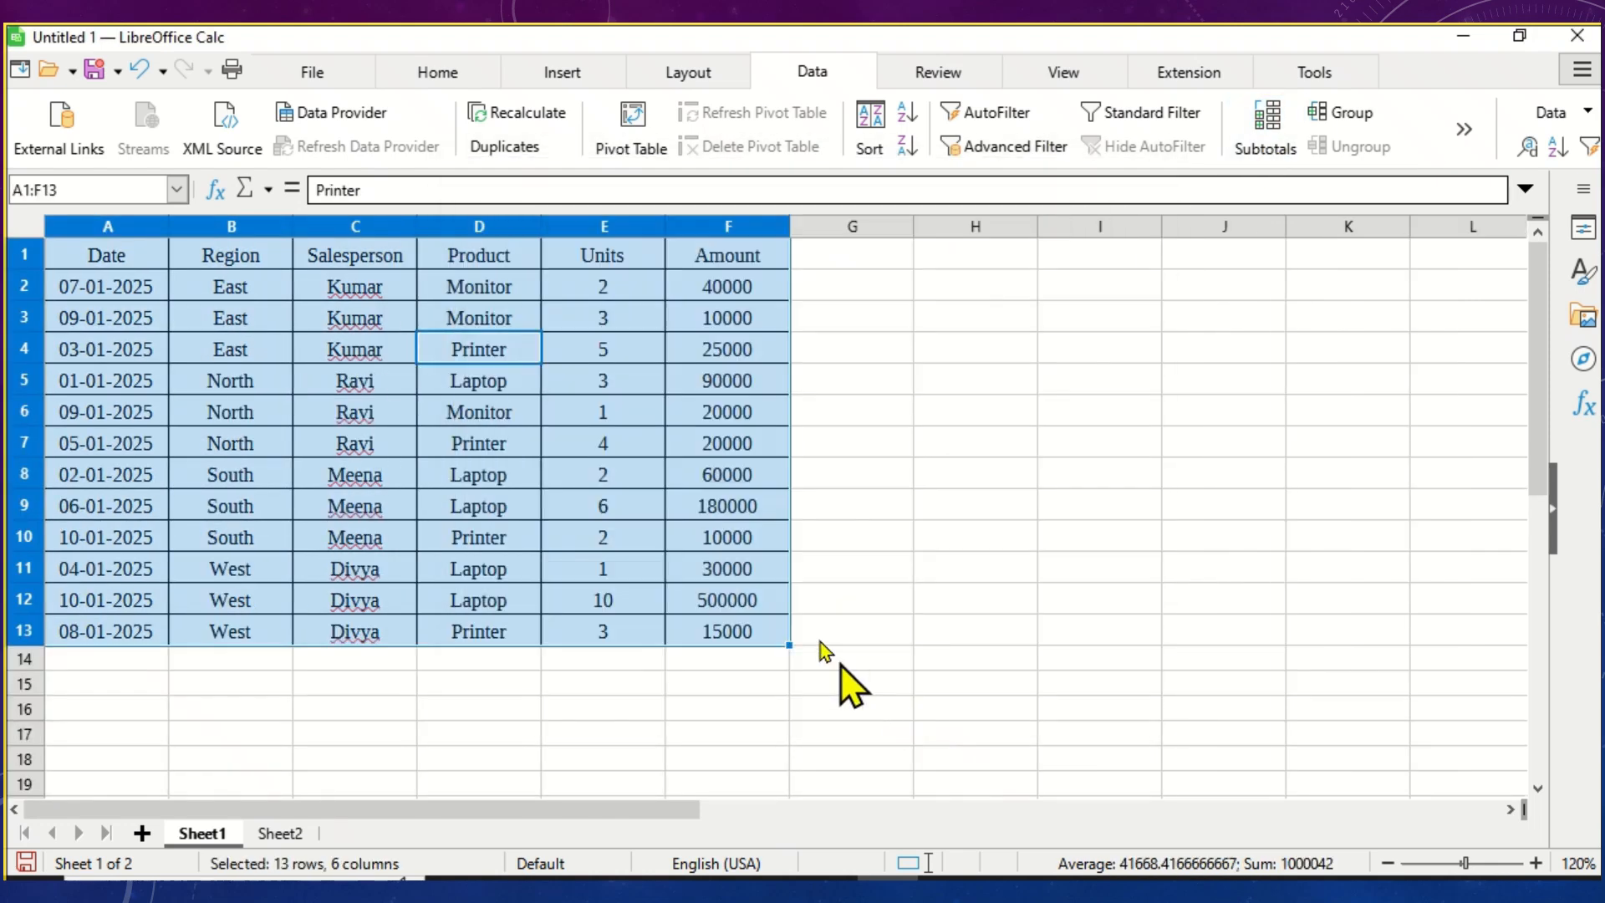
click(595, 485)
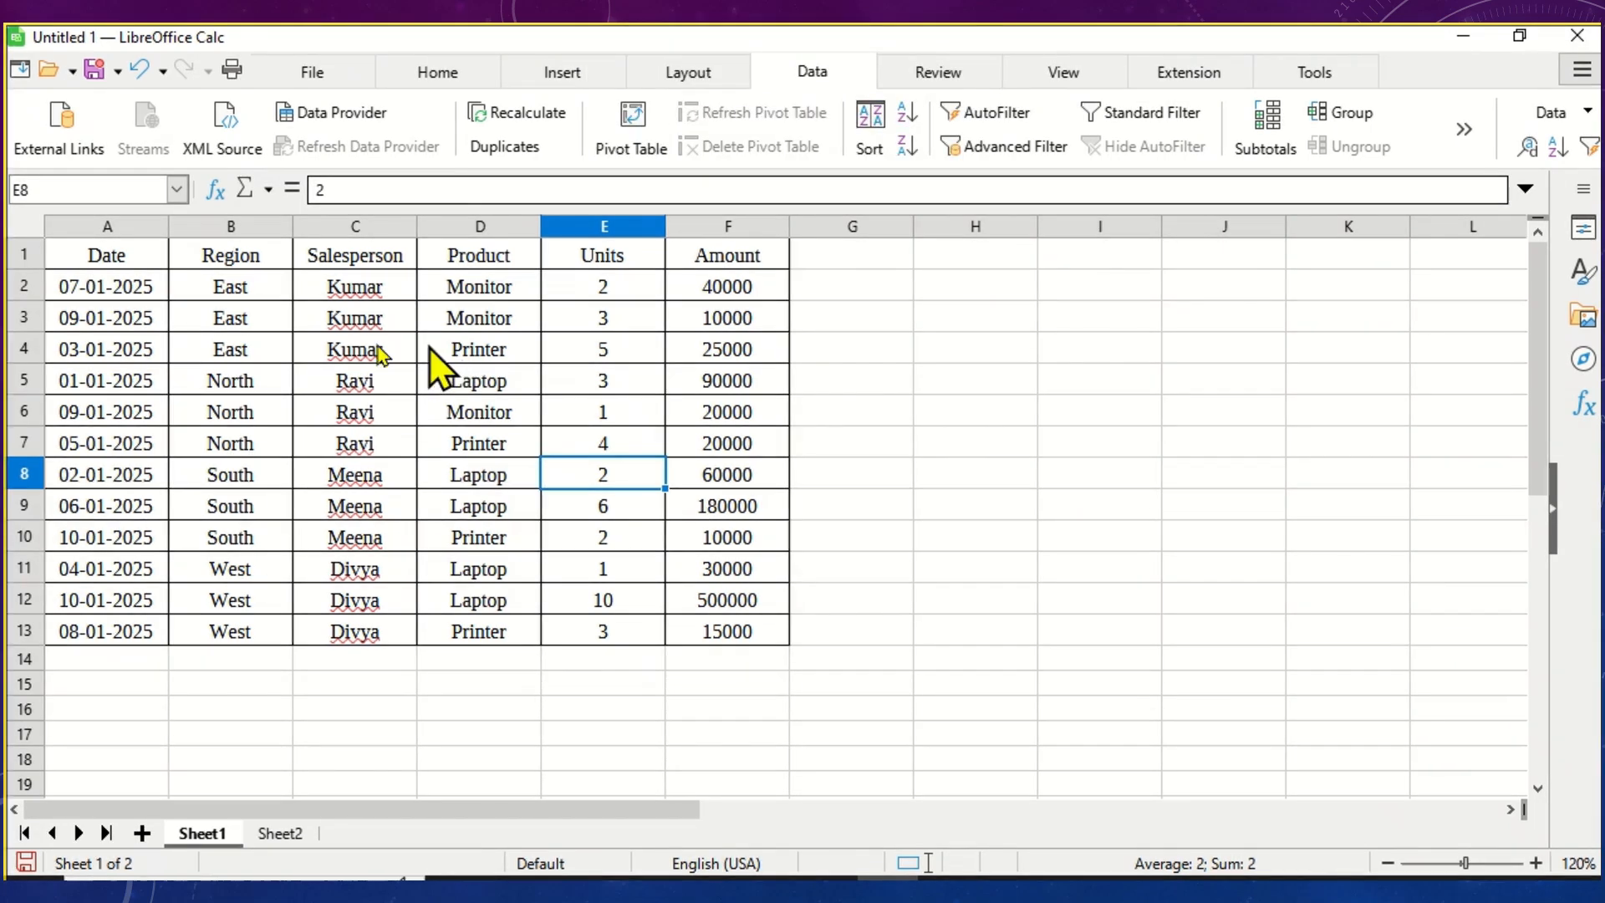
Step: Start a pivot table from the sales table range A1:F13, using the current selection as its source
drag(222, 293, 727, 638)
click(577, 74)
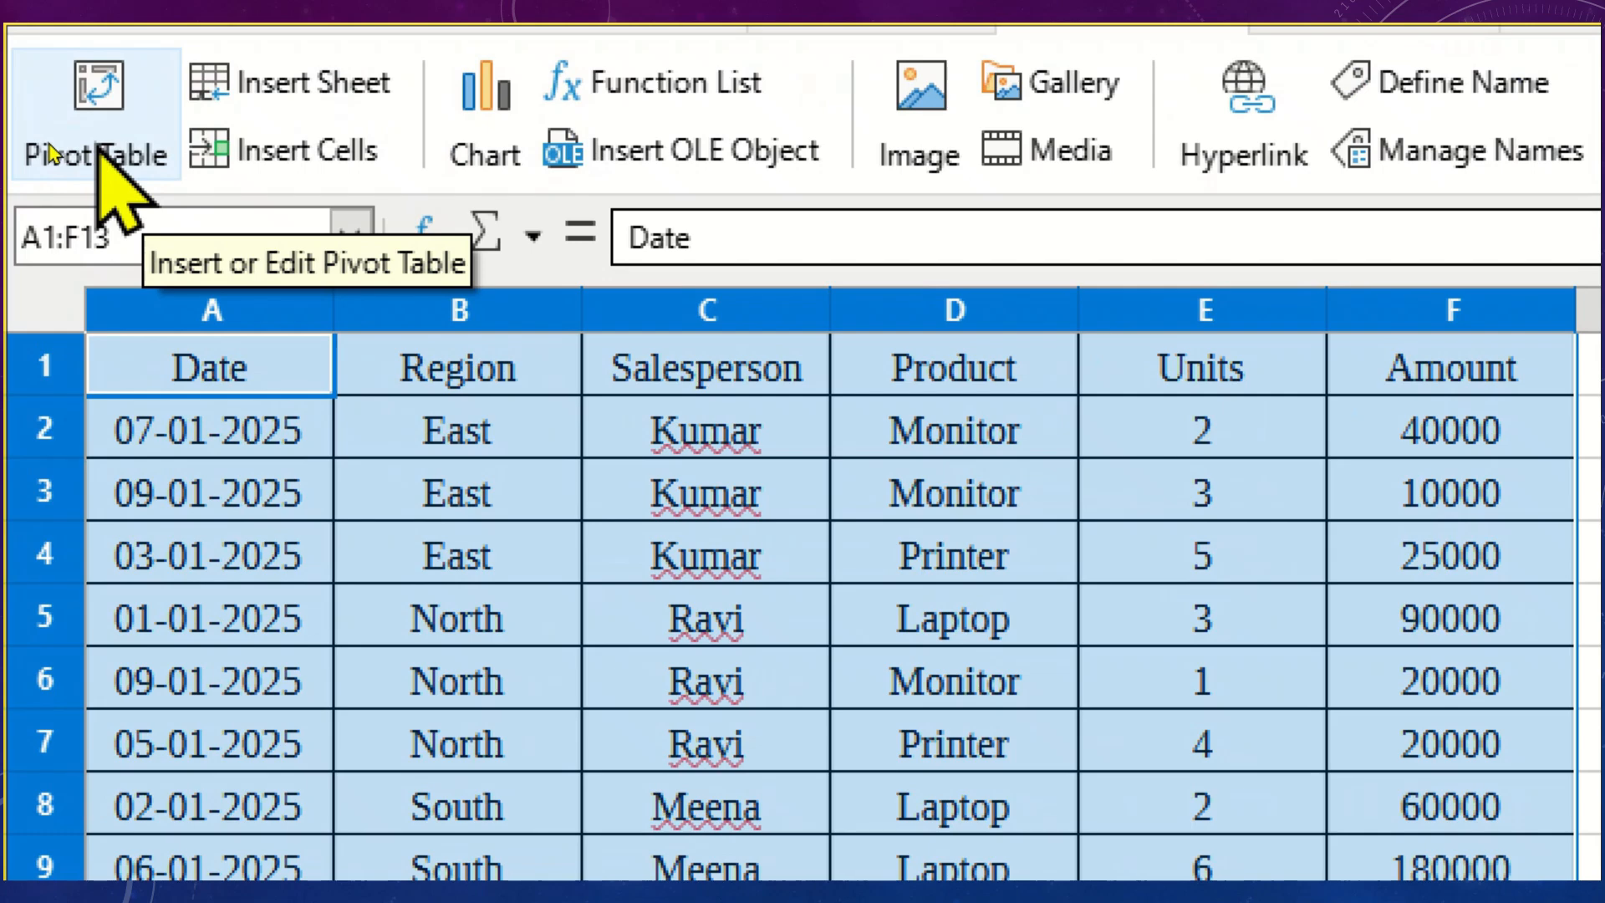
click(52, 147)
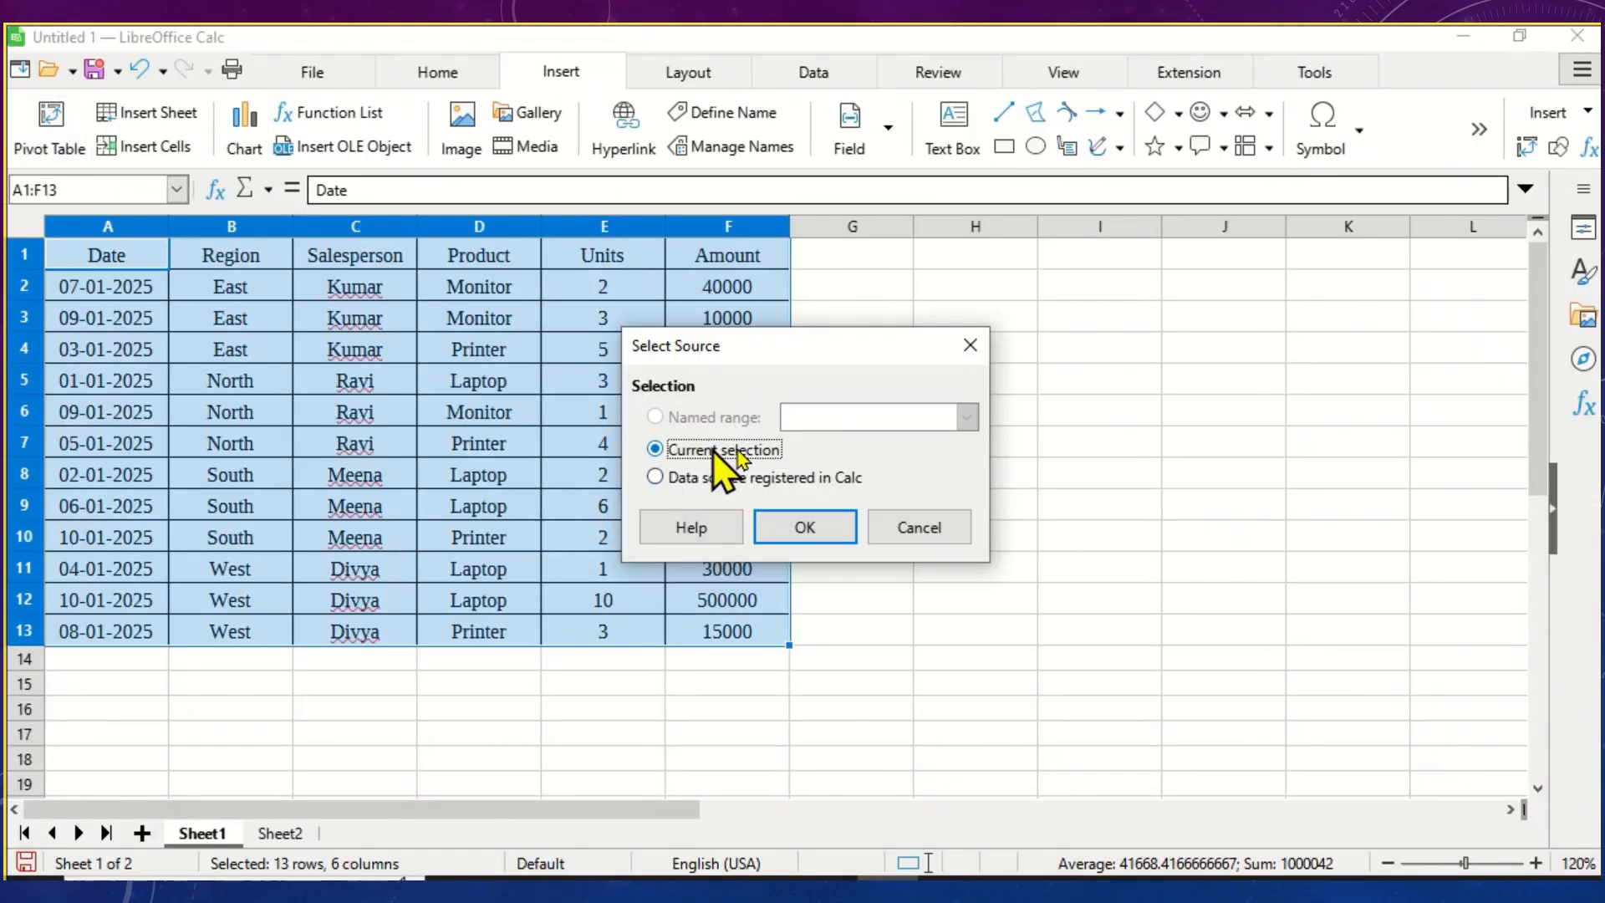
click(802, 528)
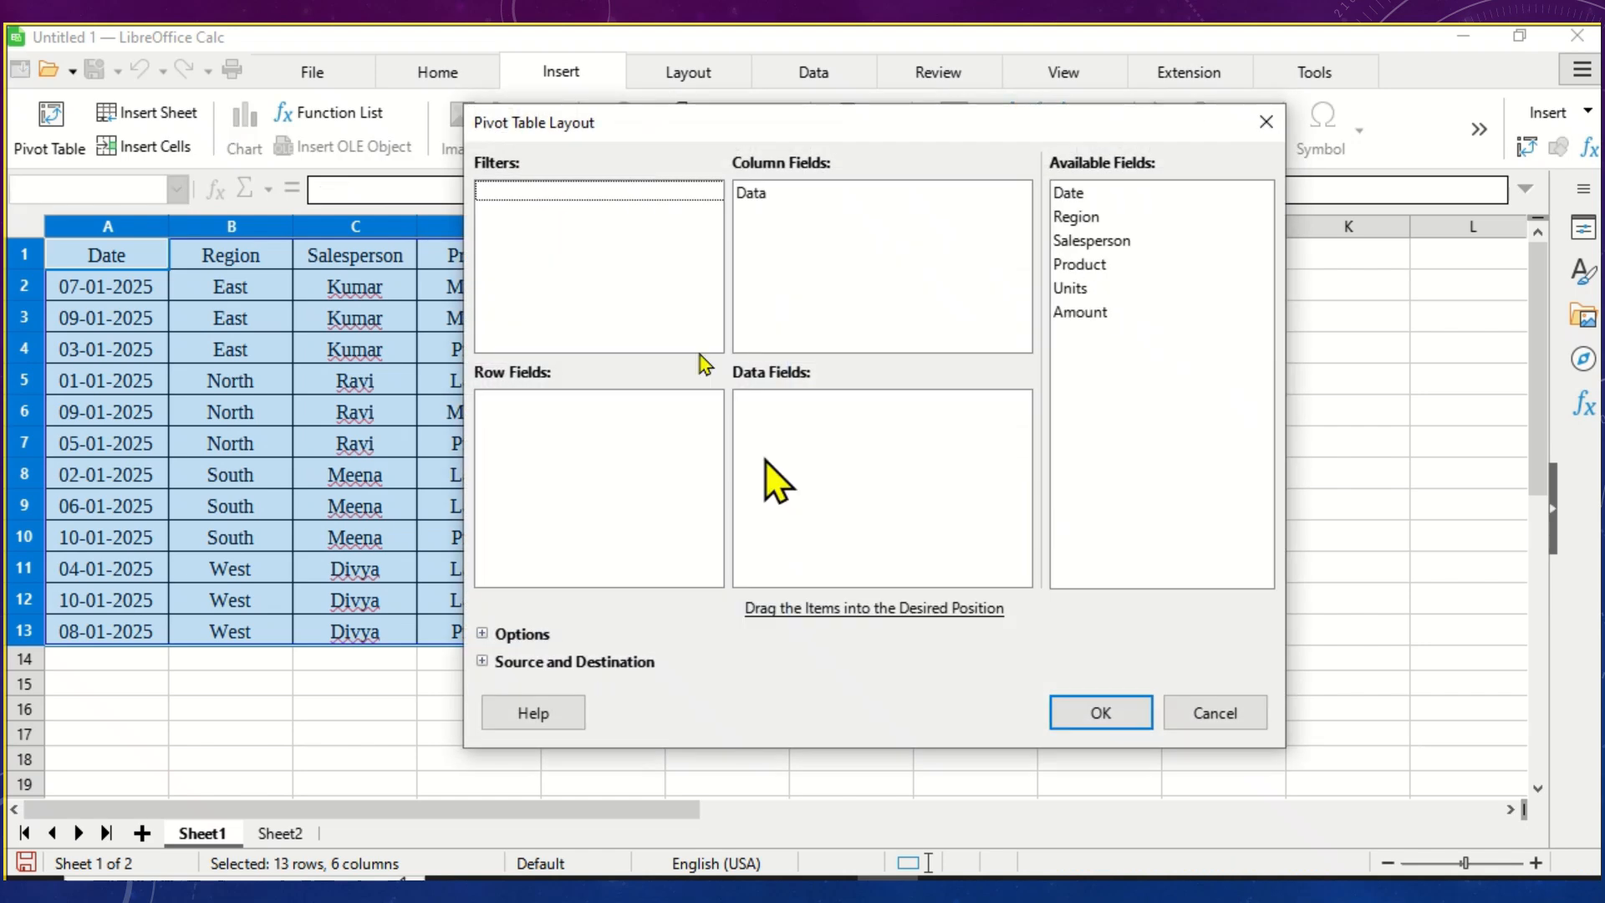
drag(760, 133, 722, 132)
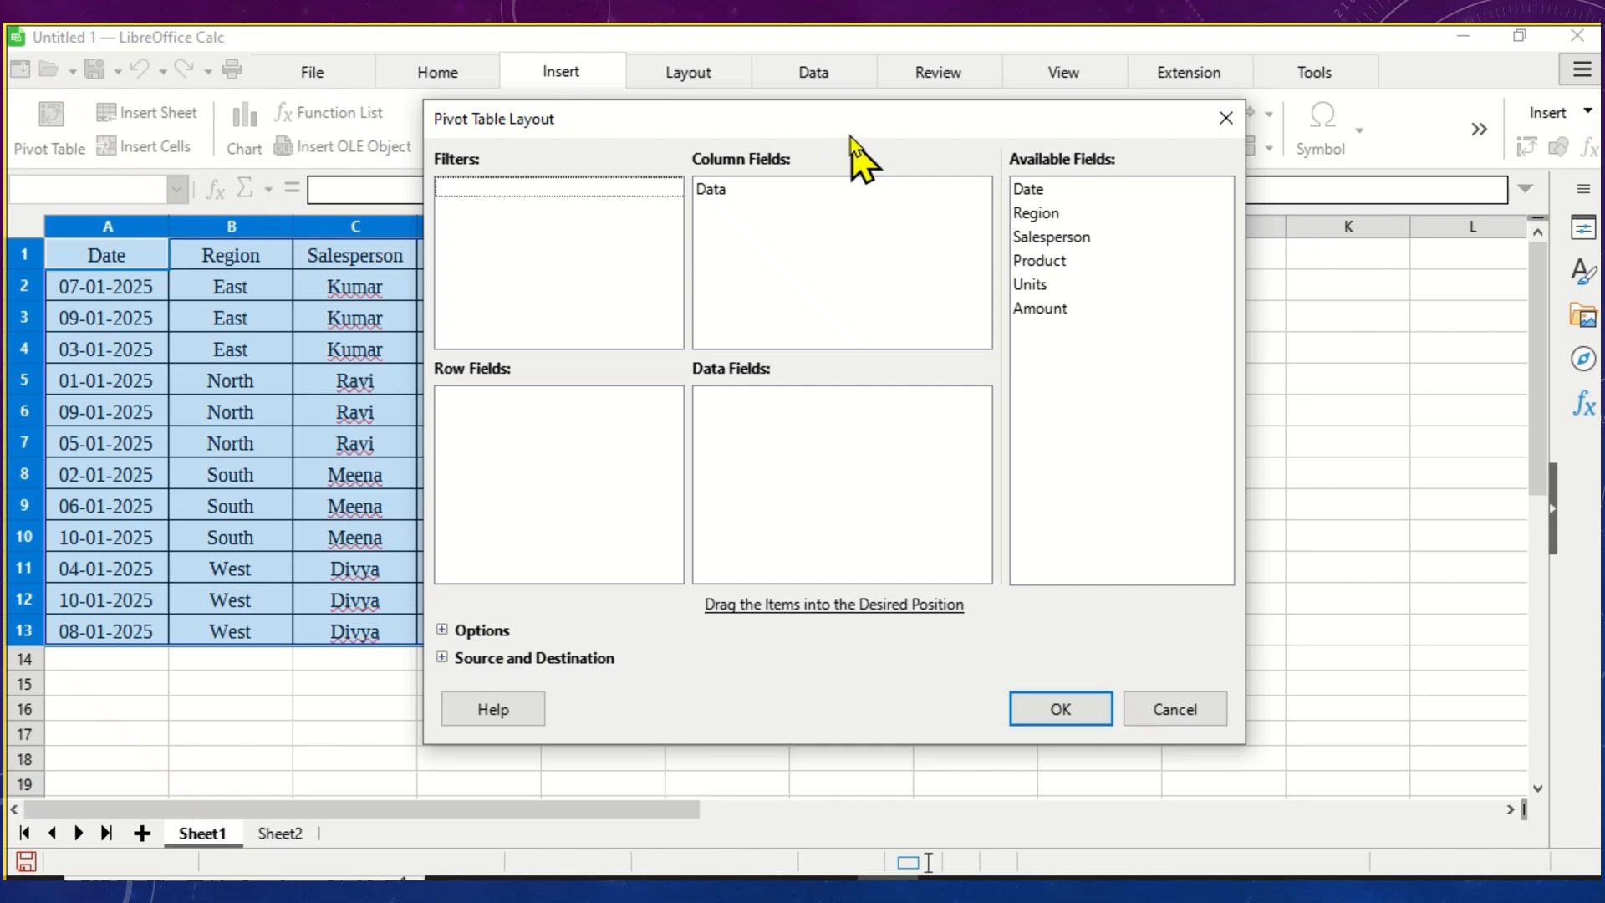
drag(840, 117, 1163, 57)
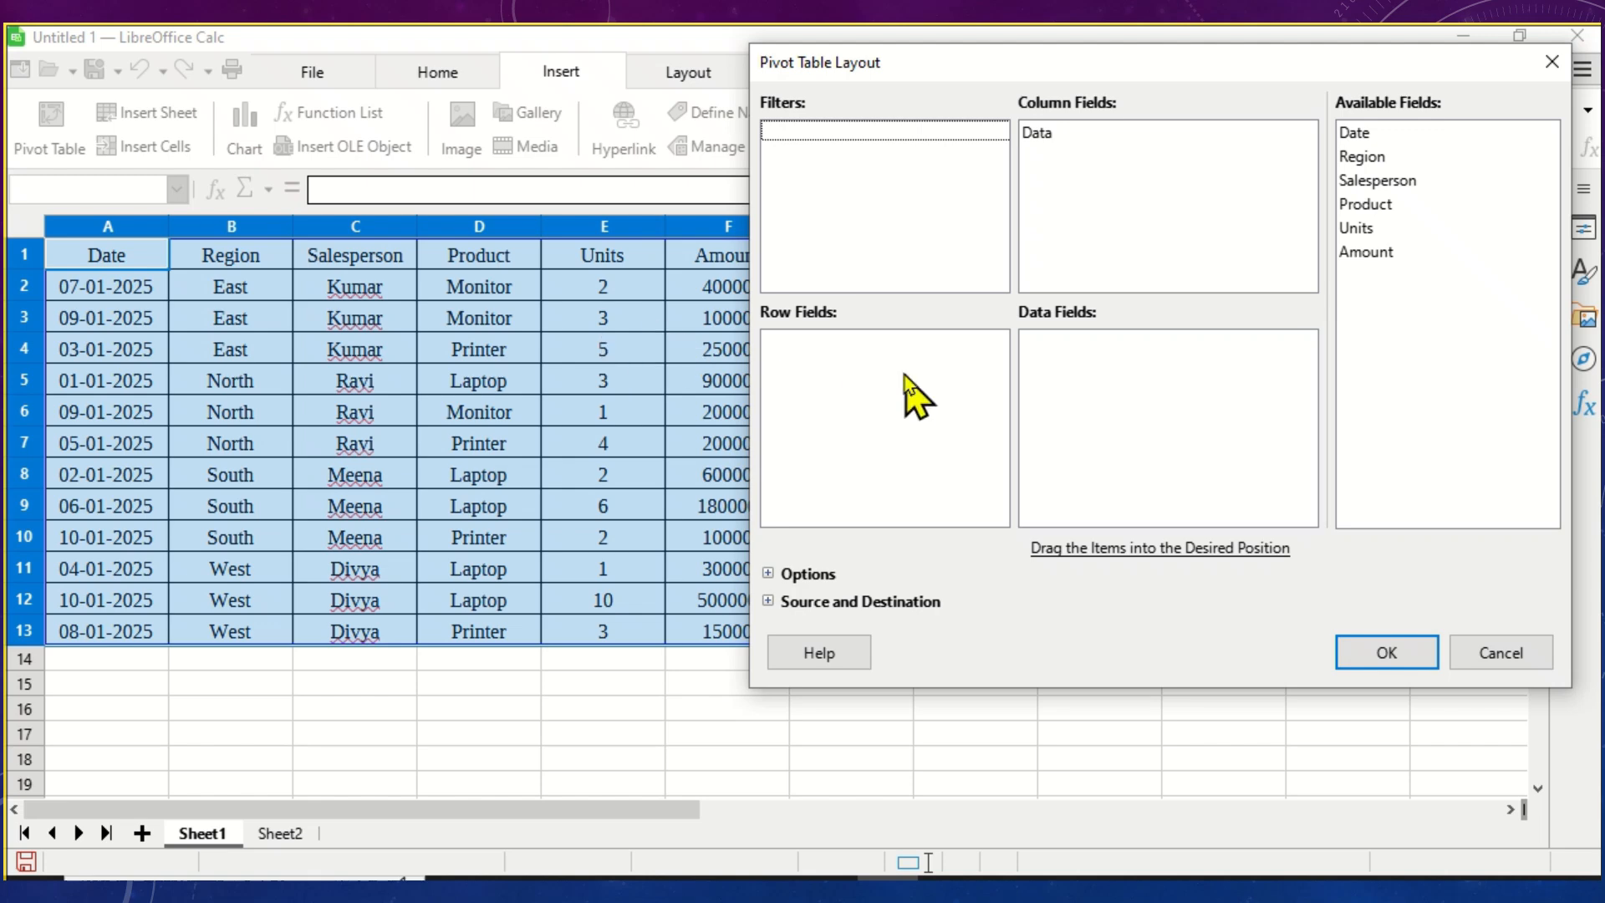
Step: Set Region as the row field and the sum of Amount as the data field, and create the pivot table
drag(1380, 161, 920, 423)
drag(1146, 72, 977, 84)
click(683, 362)
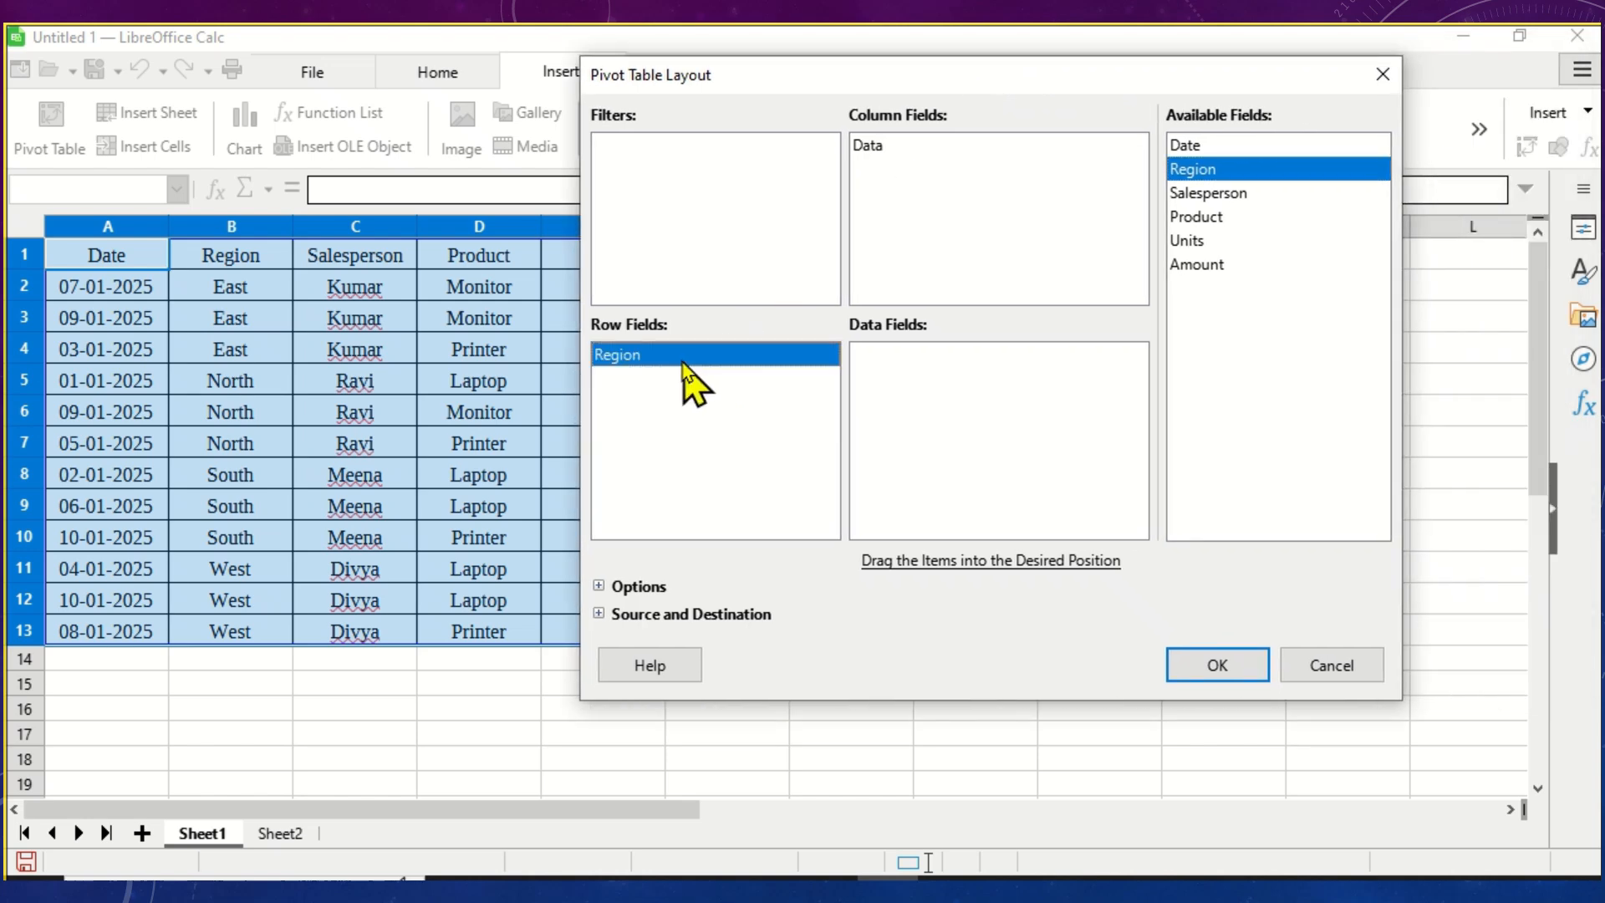
click(1238, 266)
drag(1259, 265, 1038, 393)
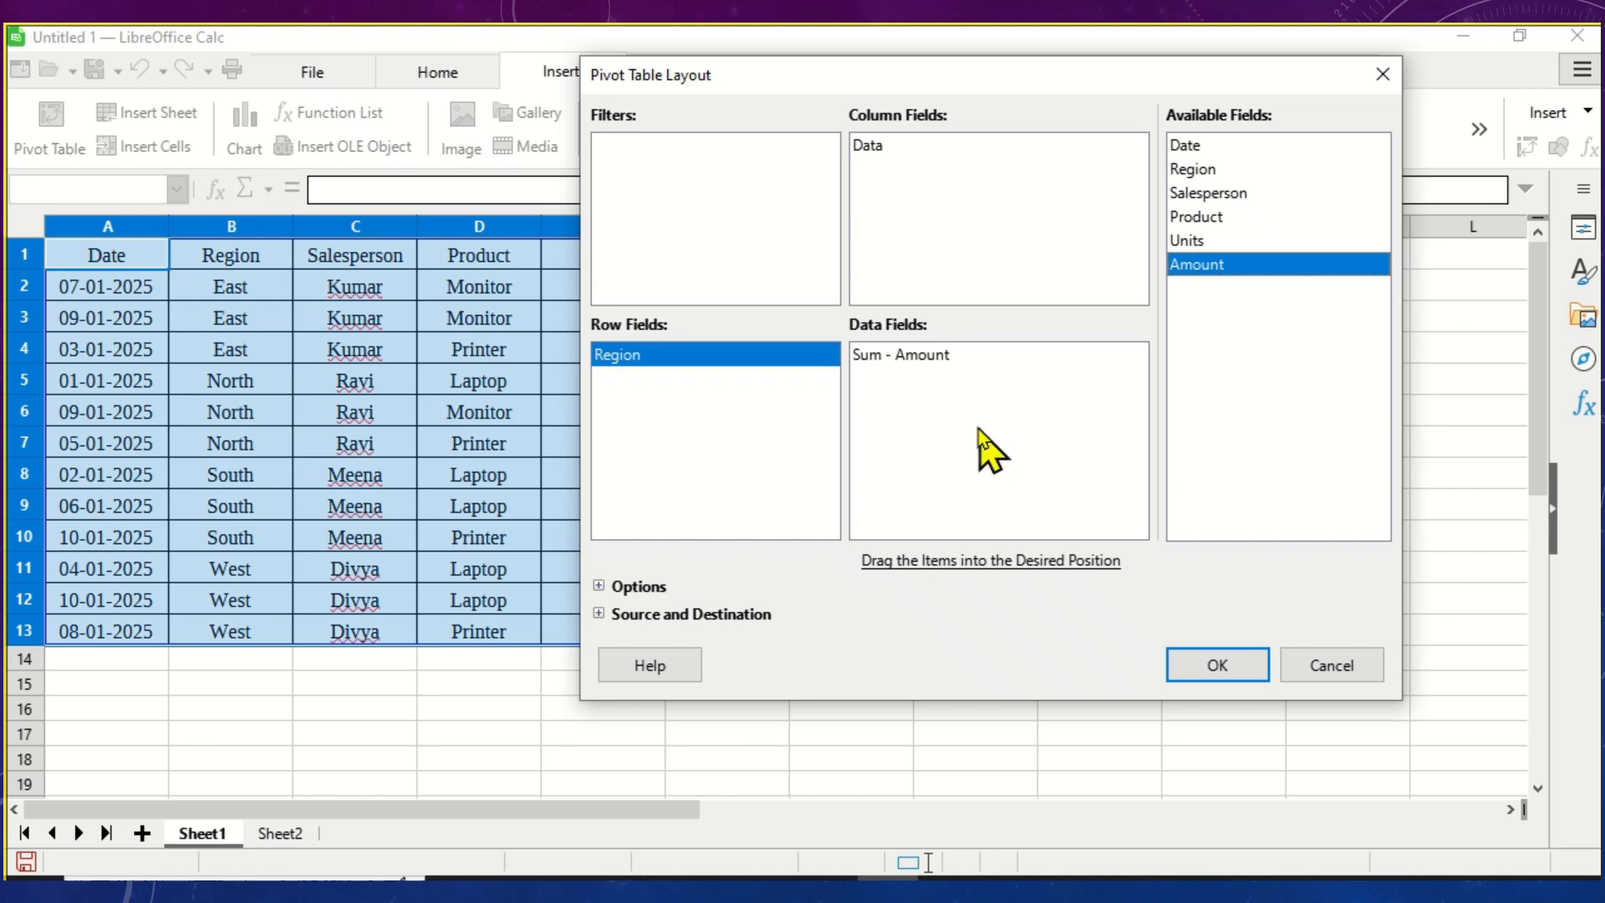
click(951, 366)
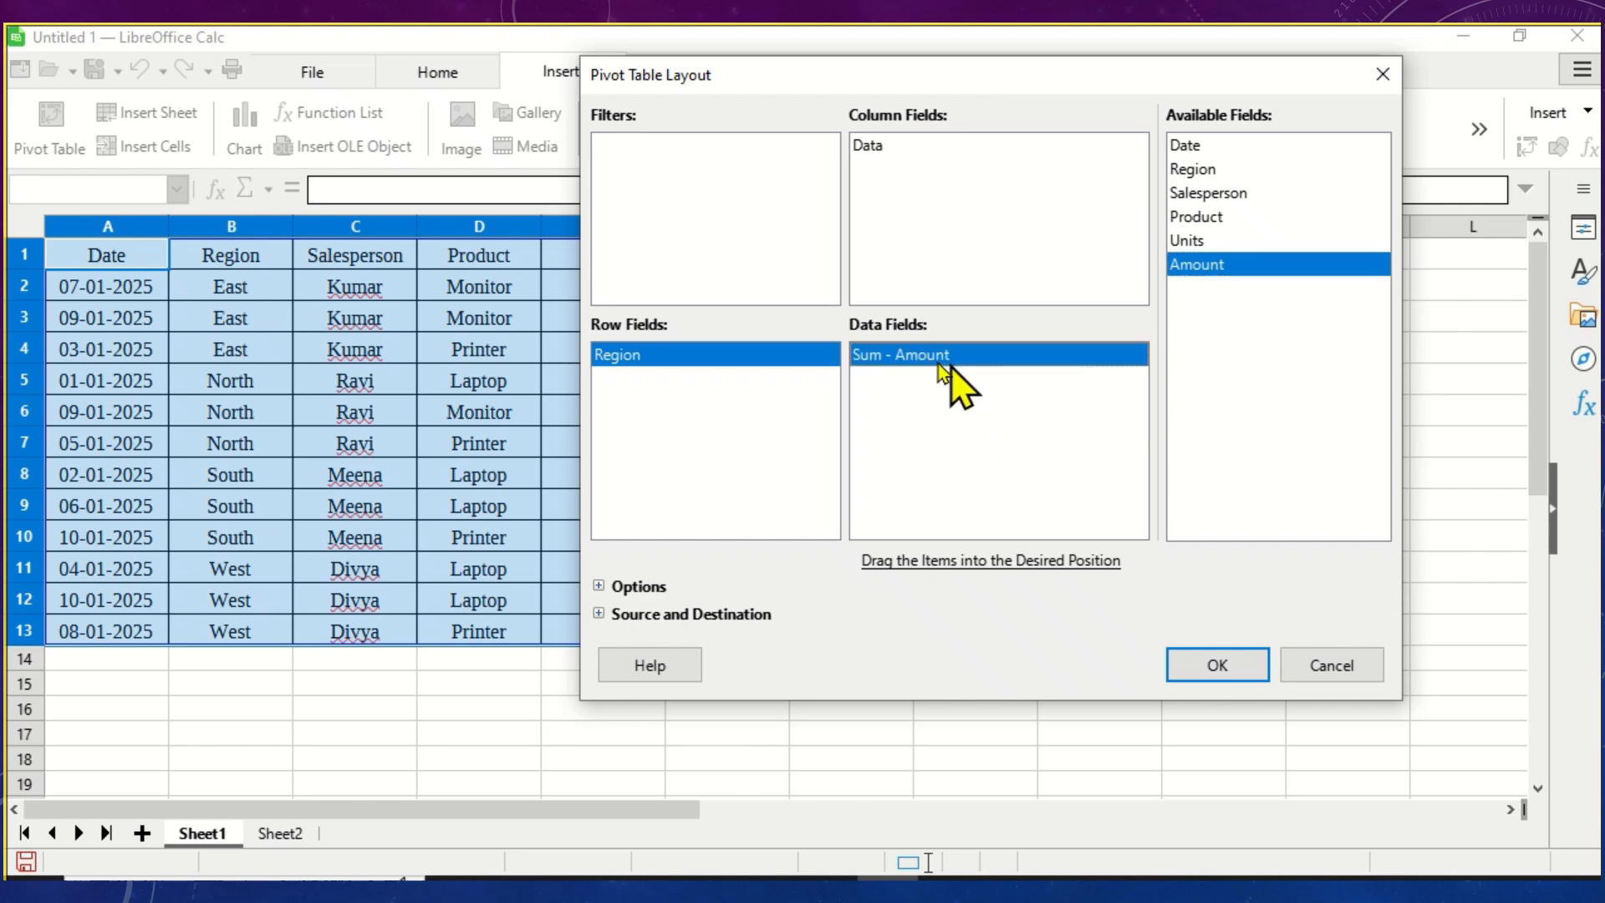
click(721, 355)
click(922, 364)
click(1209, 668)
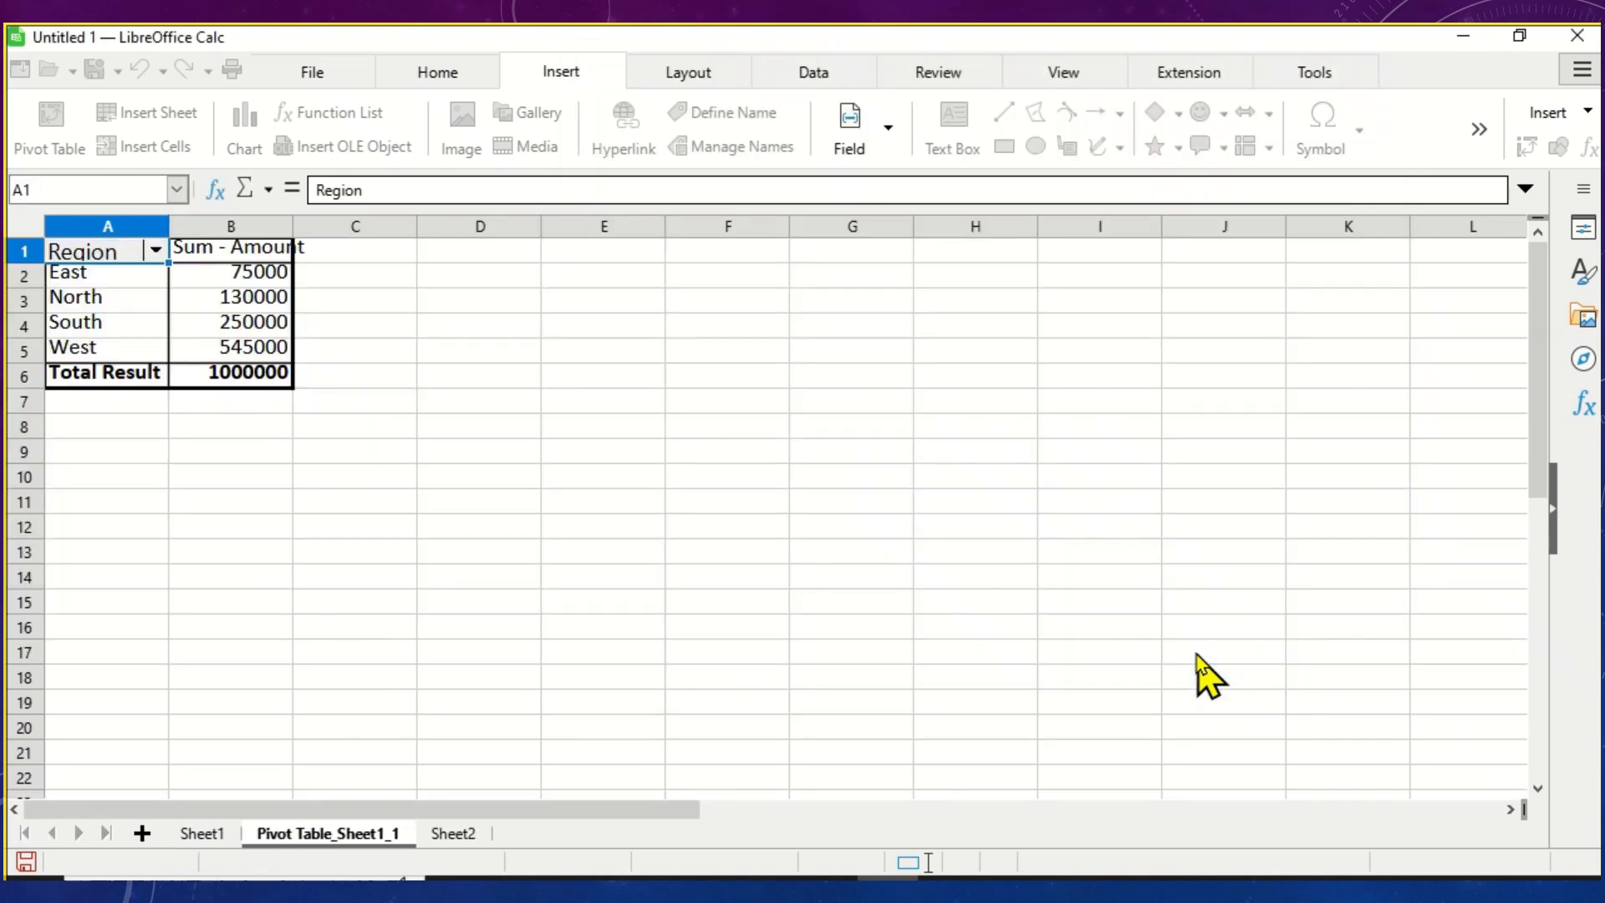
Step: Reopen the pivot table's layout and remove Region from the row fields
ctrl+scroll(407, 372, up, 10)
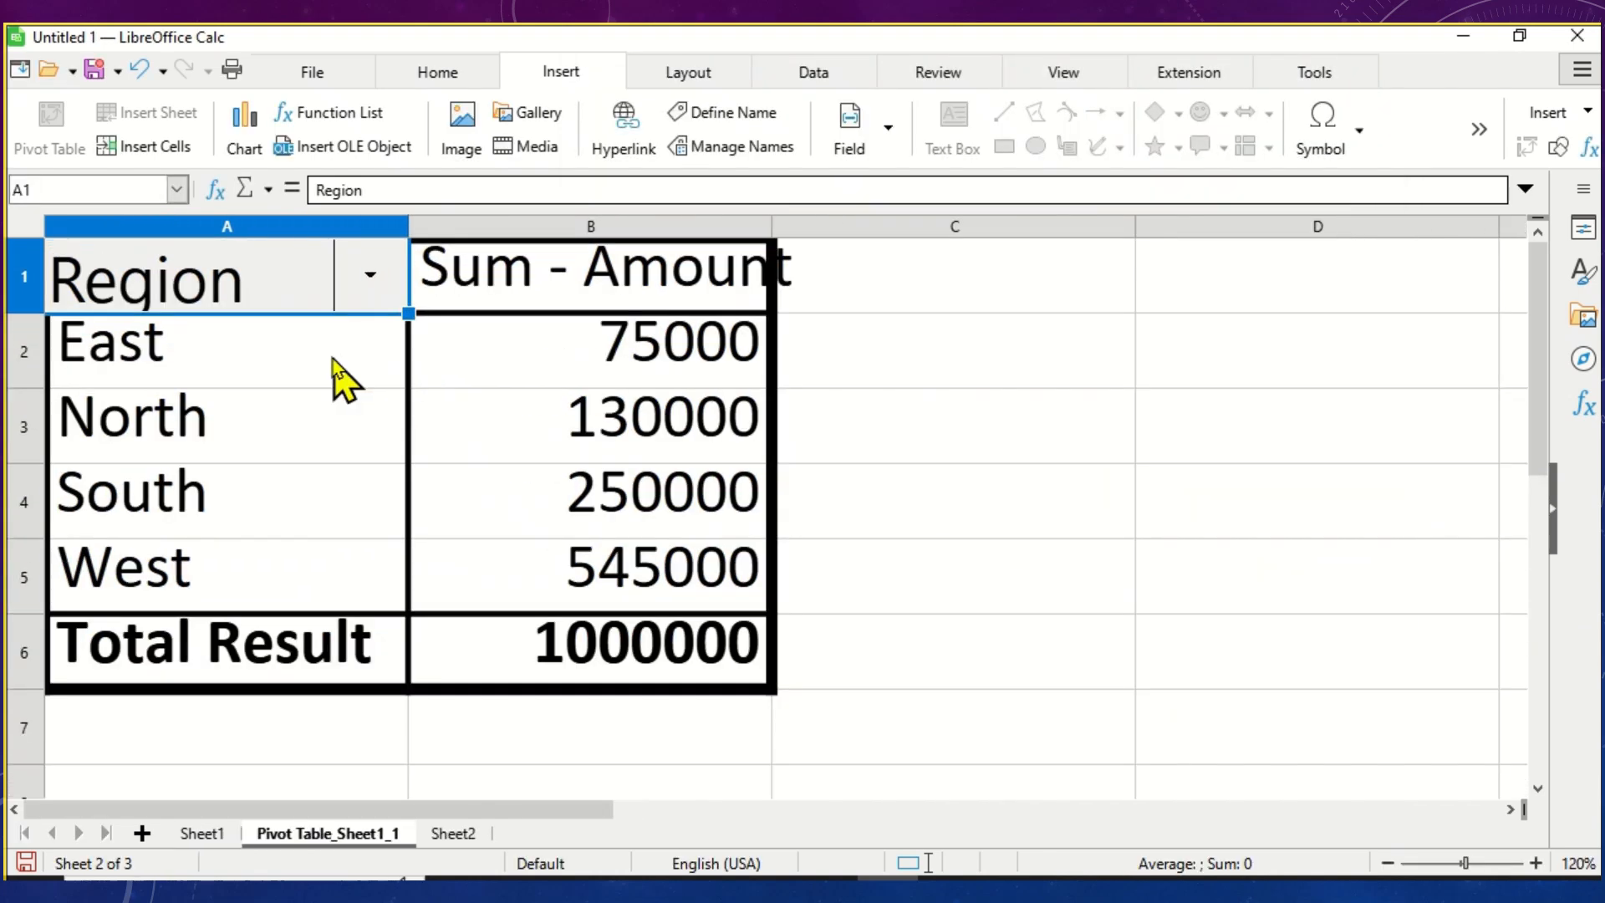
click(333, 359)
click(510, 351)
ctrl+scroll(510, 351, down, 1)
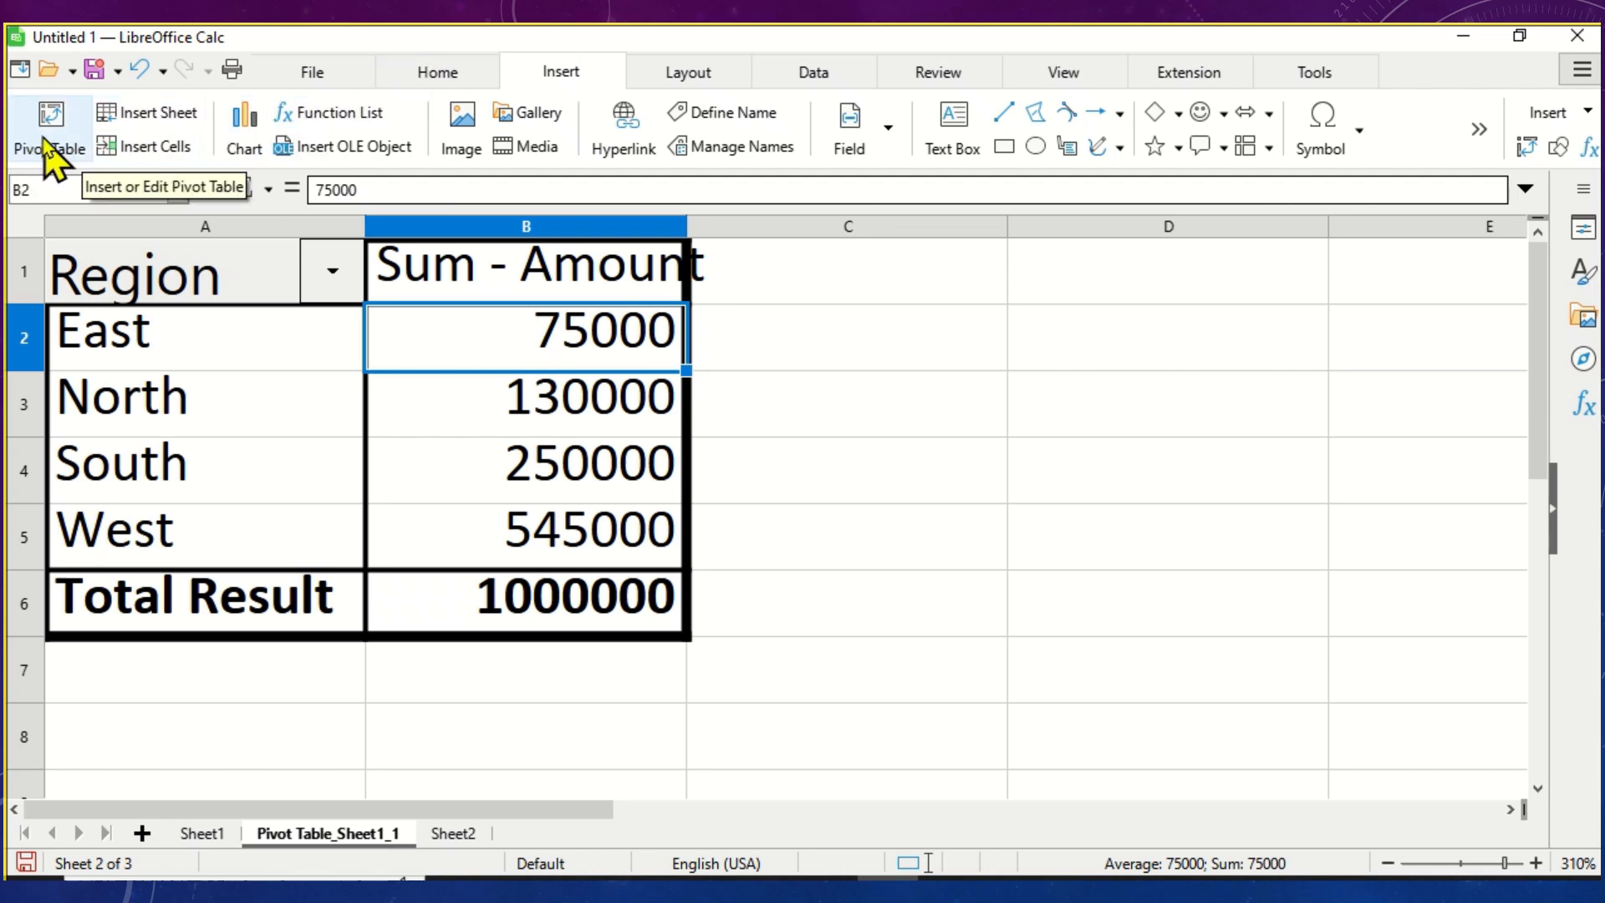
right_click(305, 341)
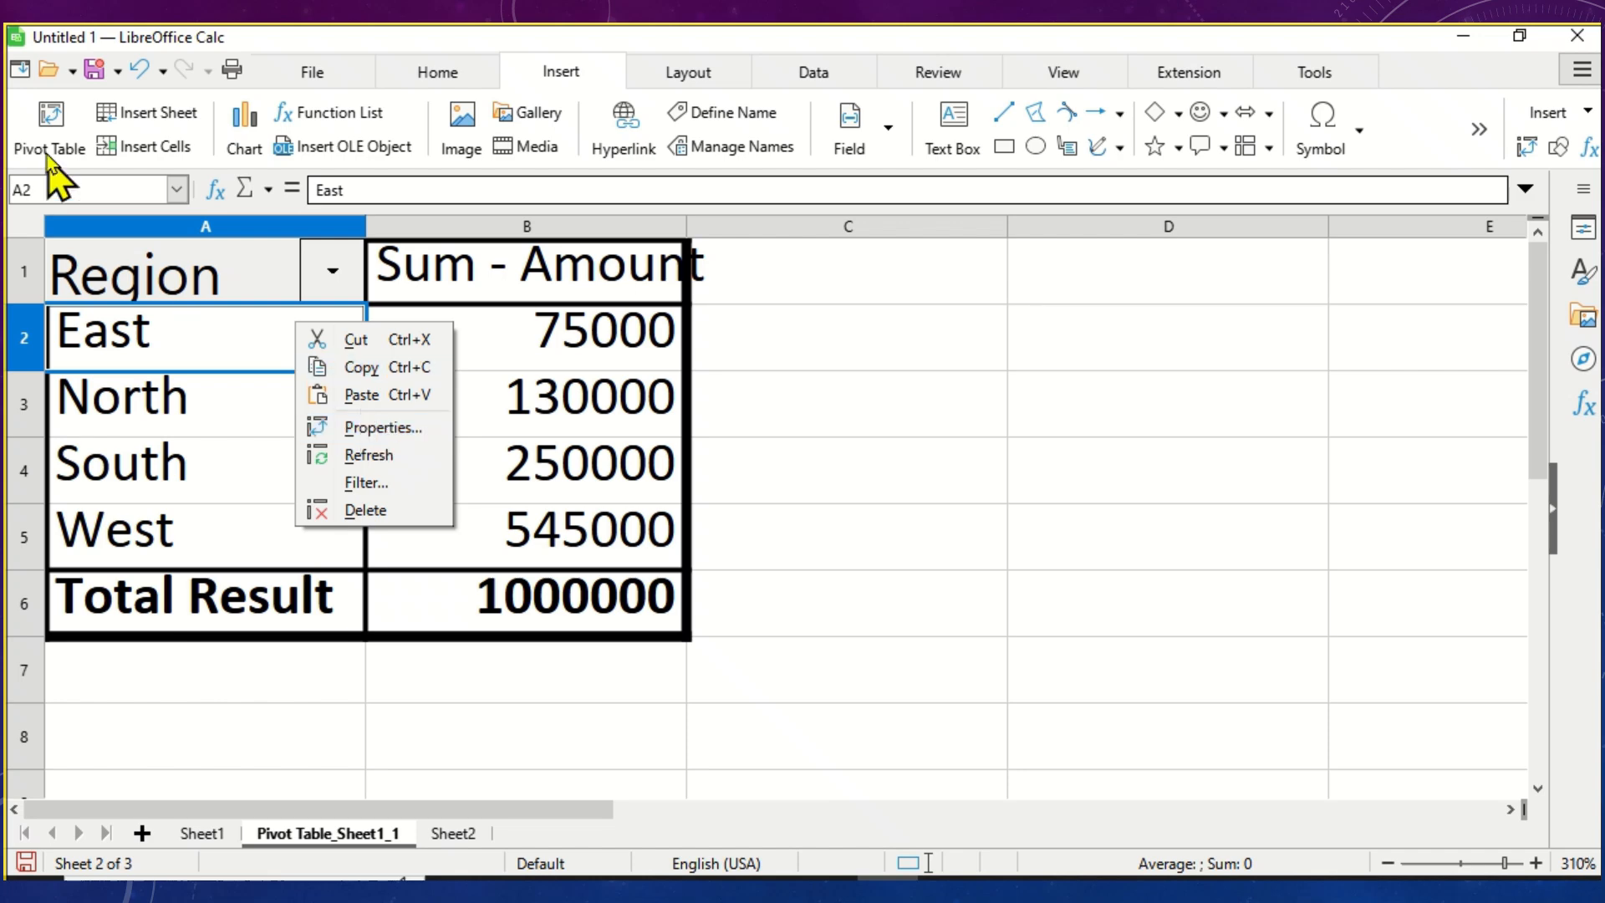
click(47, 127)
click(52, 134)
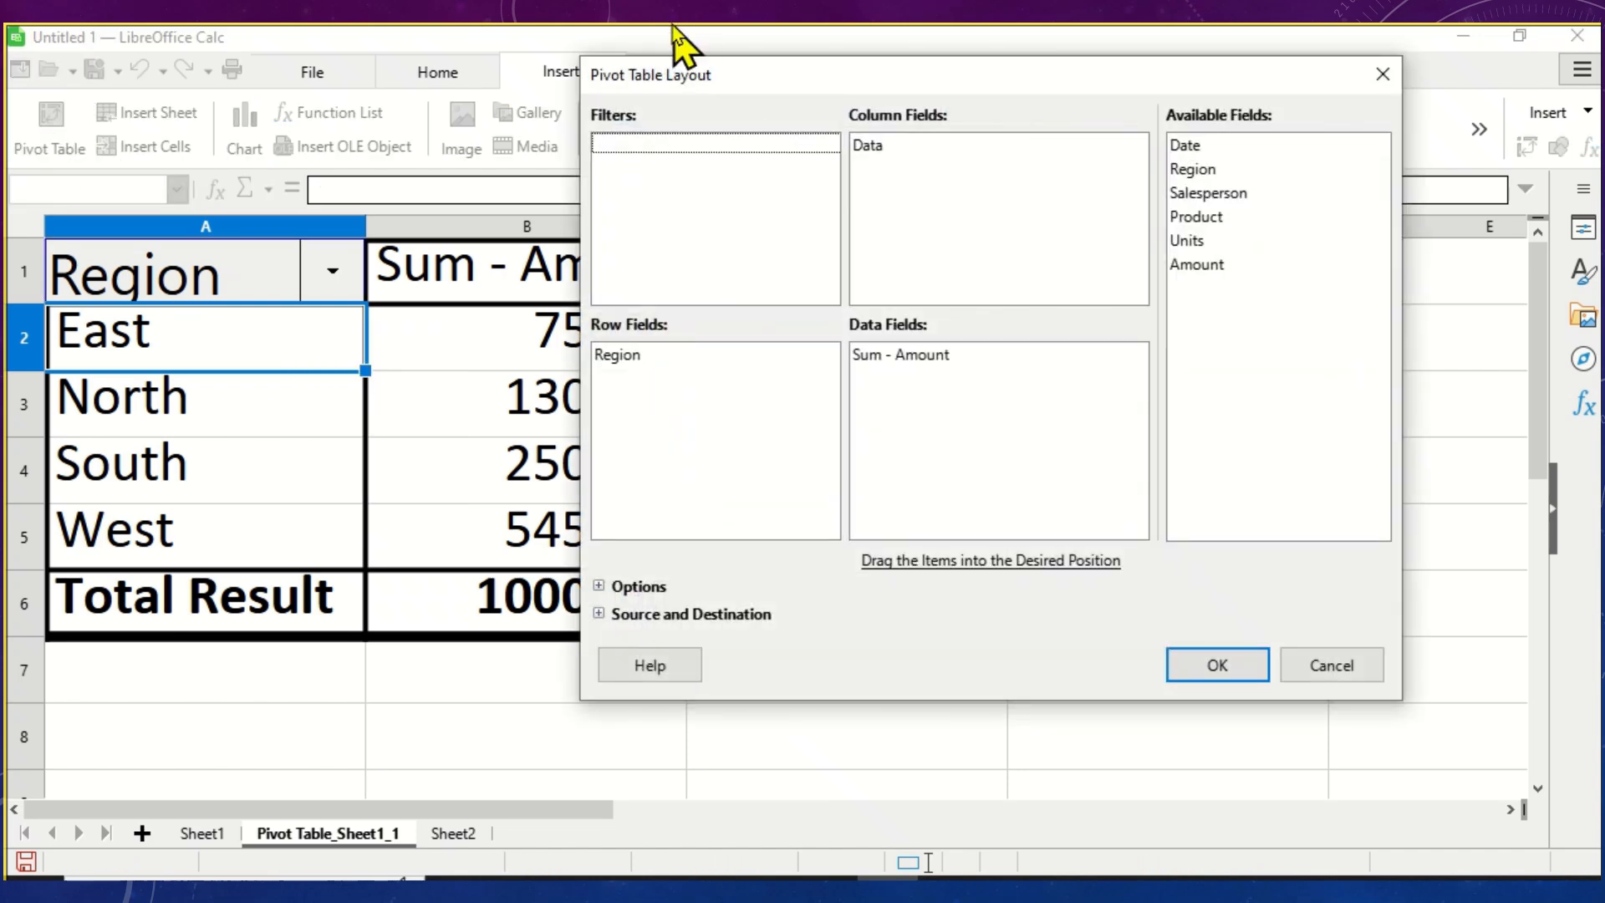
mouse_move(670, 27)
click(658, 64)
click(695, 426)
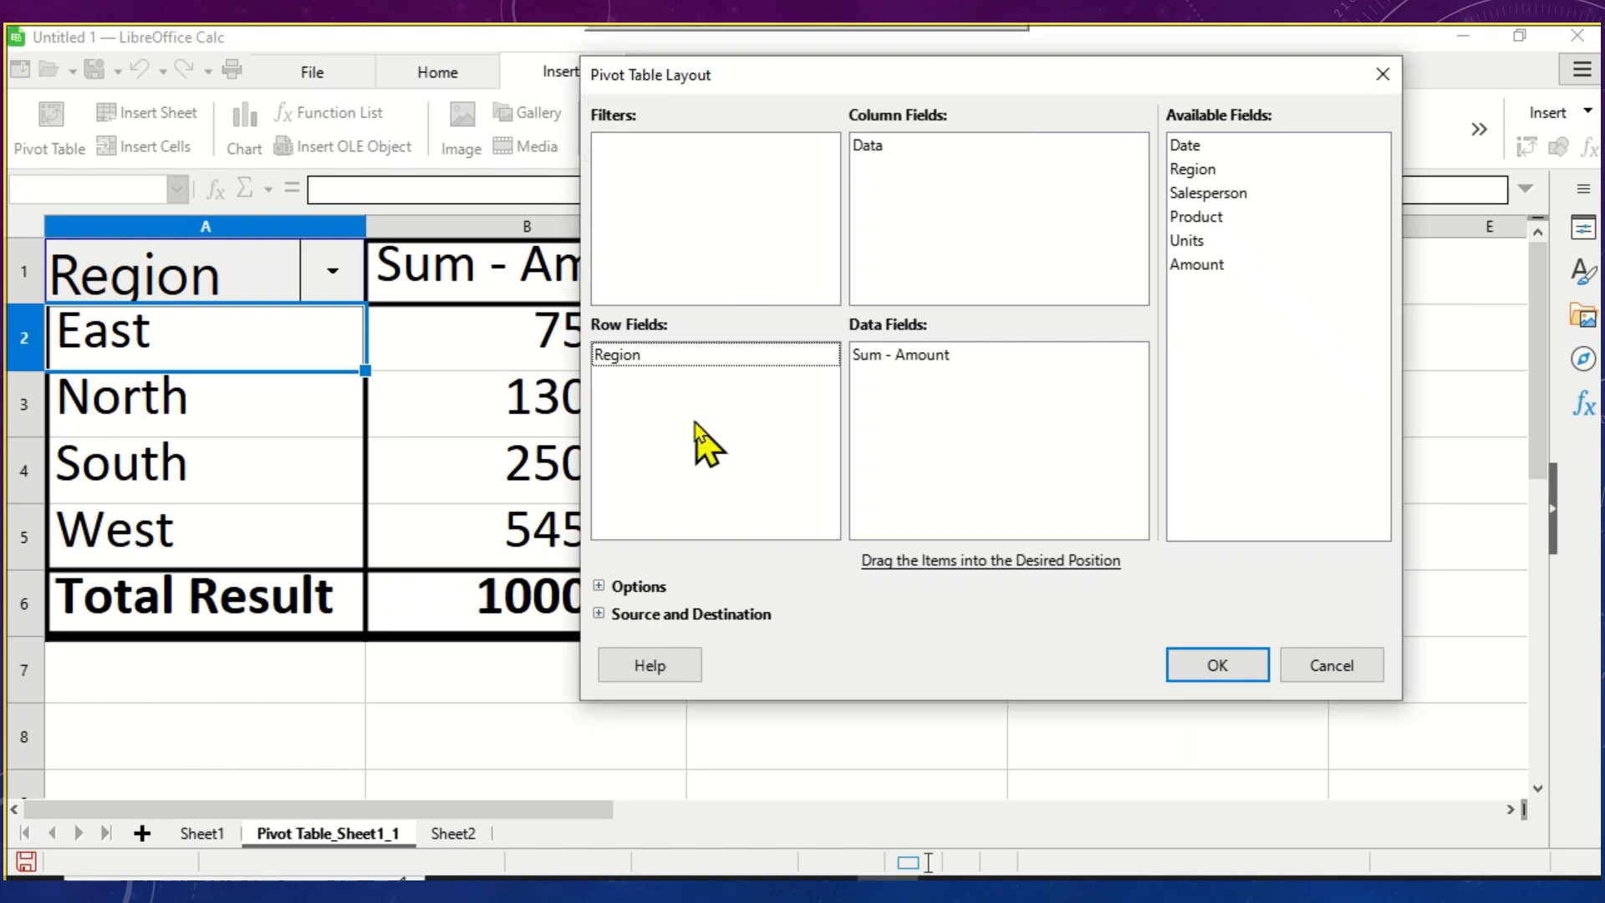
click(651, 365)
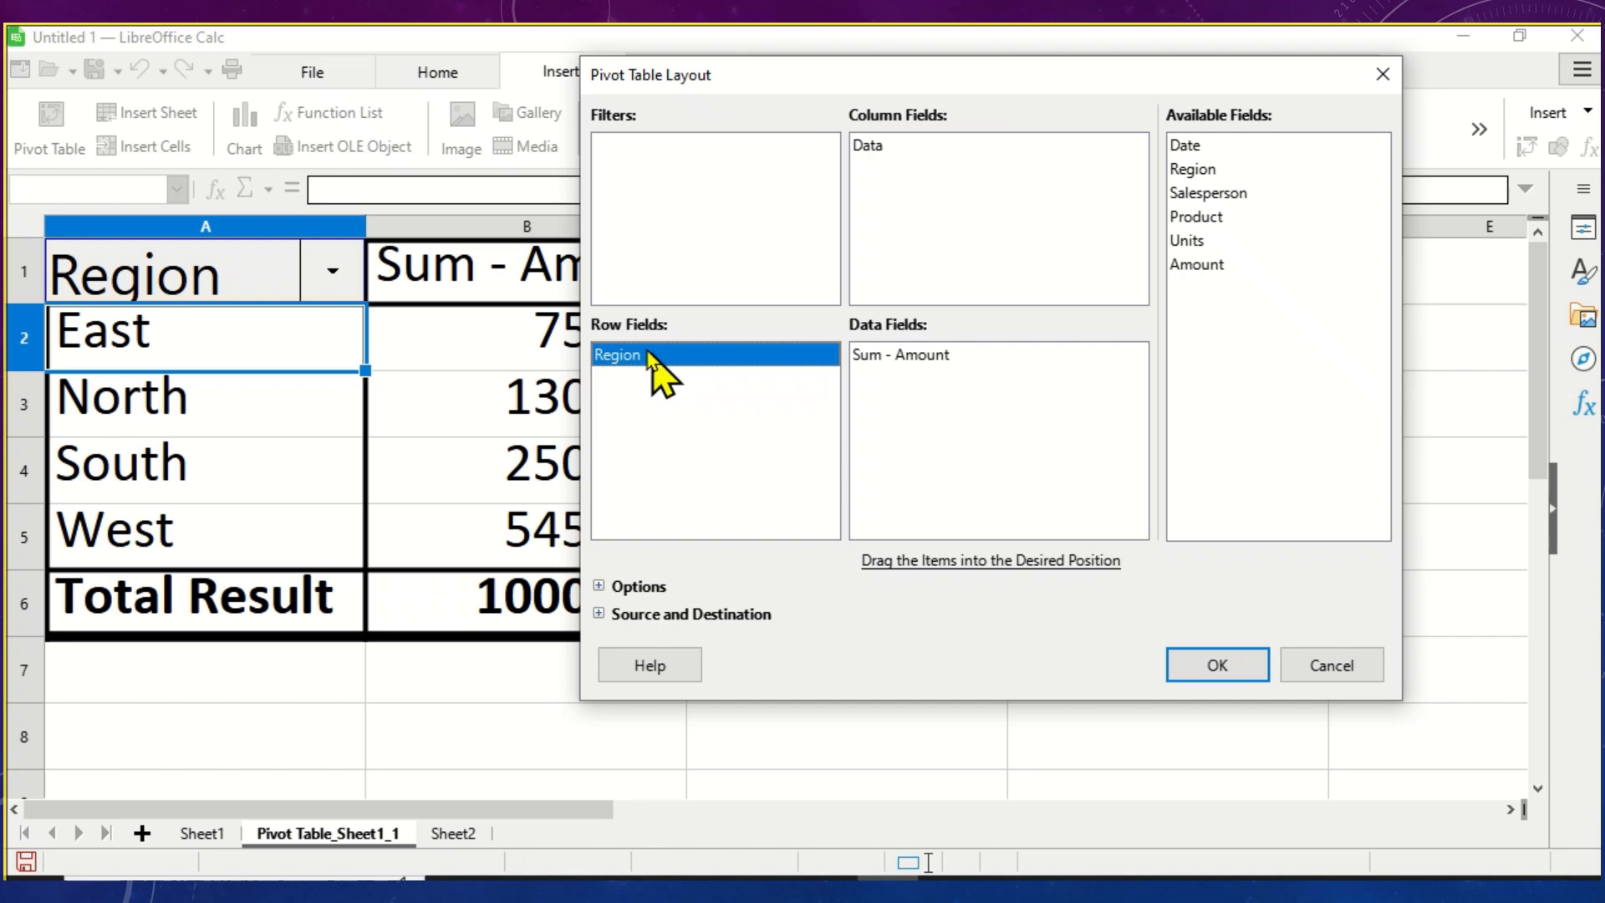
drag(744, 355, 1192, 276)
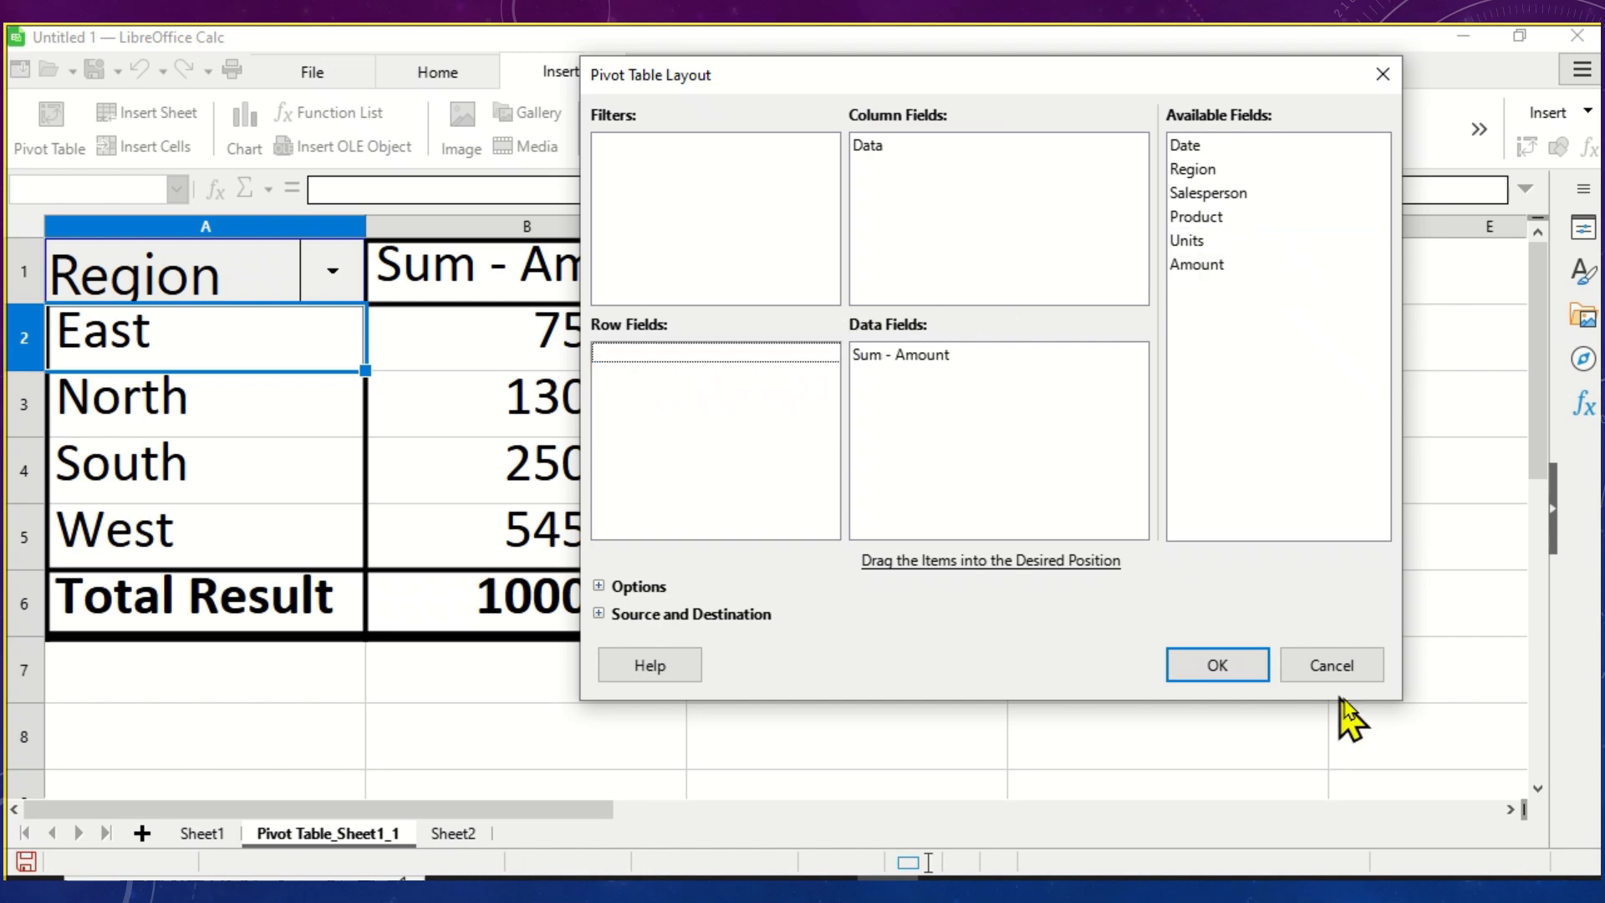
Step: Add Product as the pivot table's row field and apply the layout to total the amounts per product
click(1223, 222)
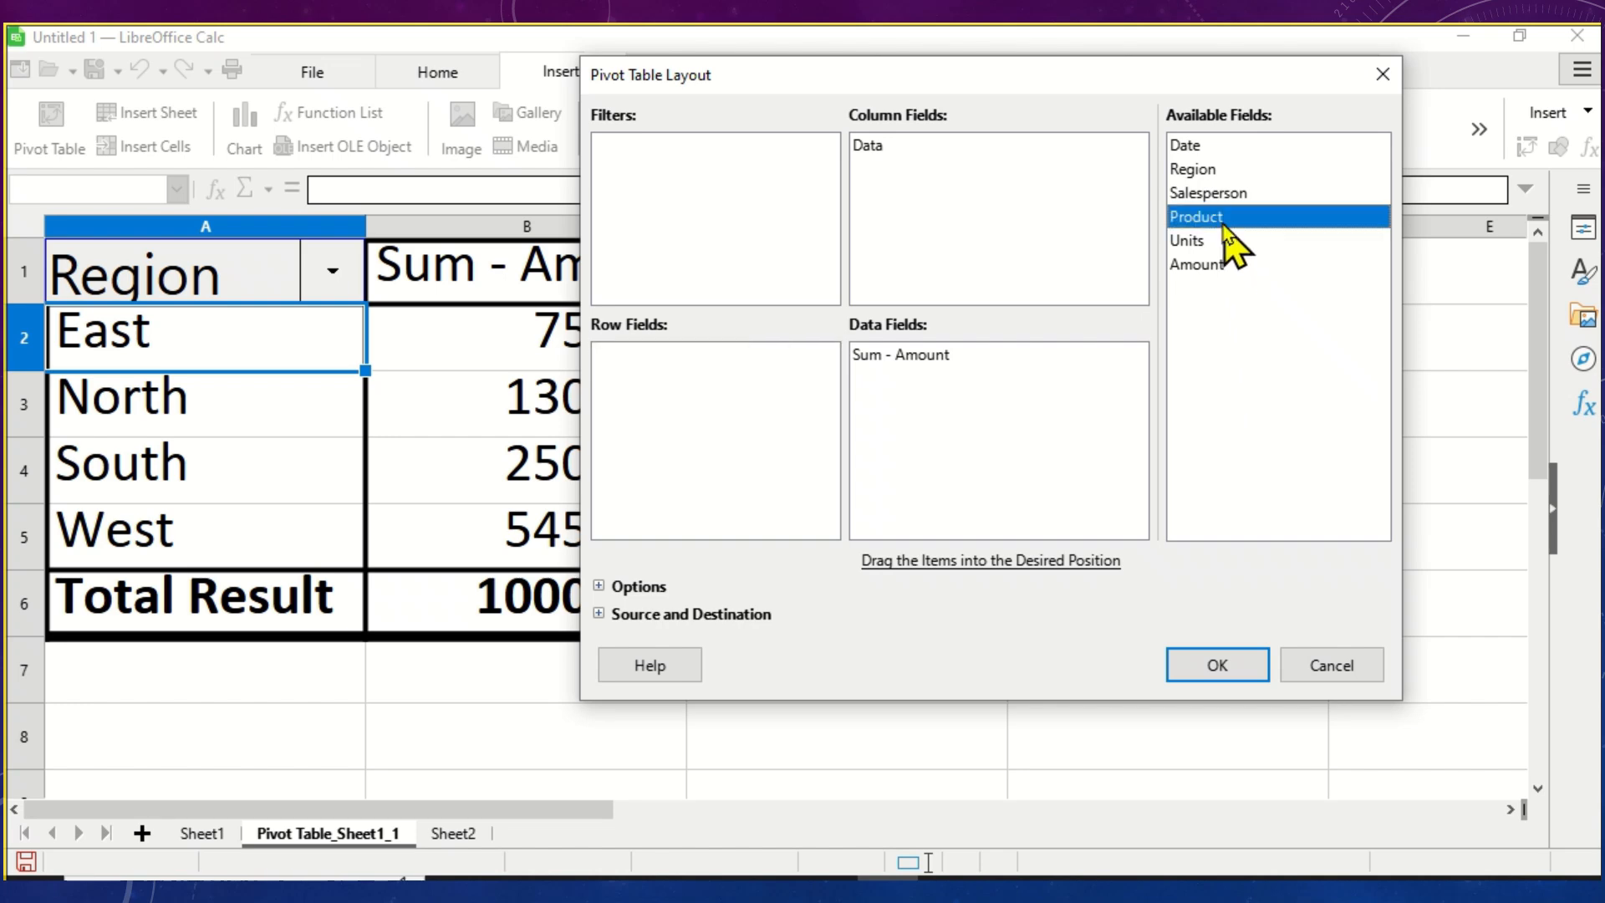
drag(1228, 224, 739, 469)
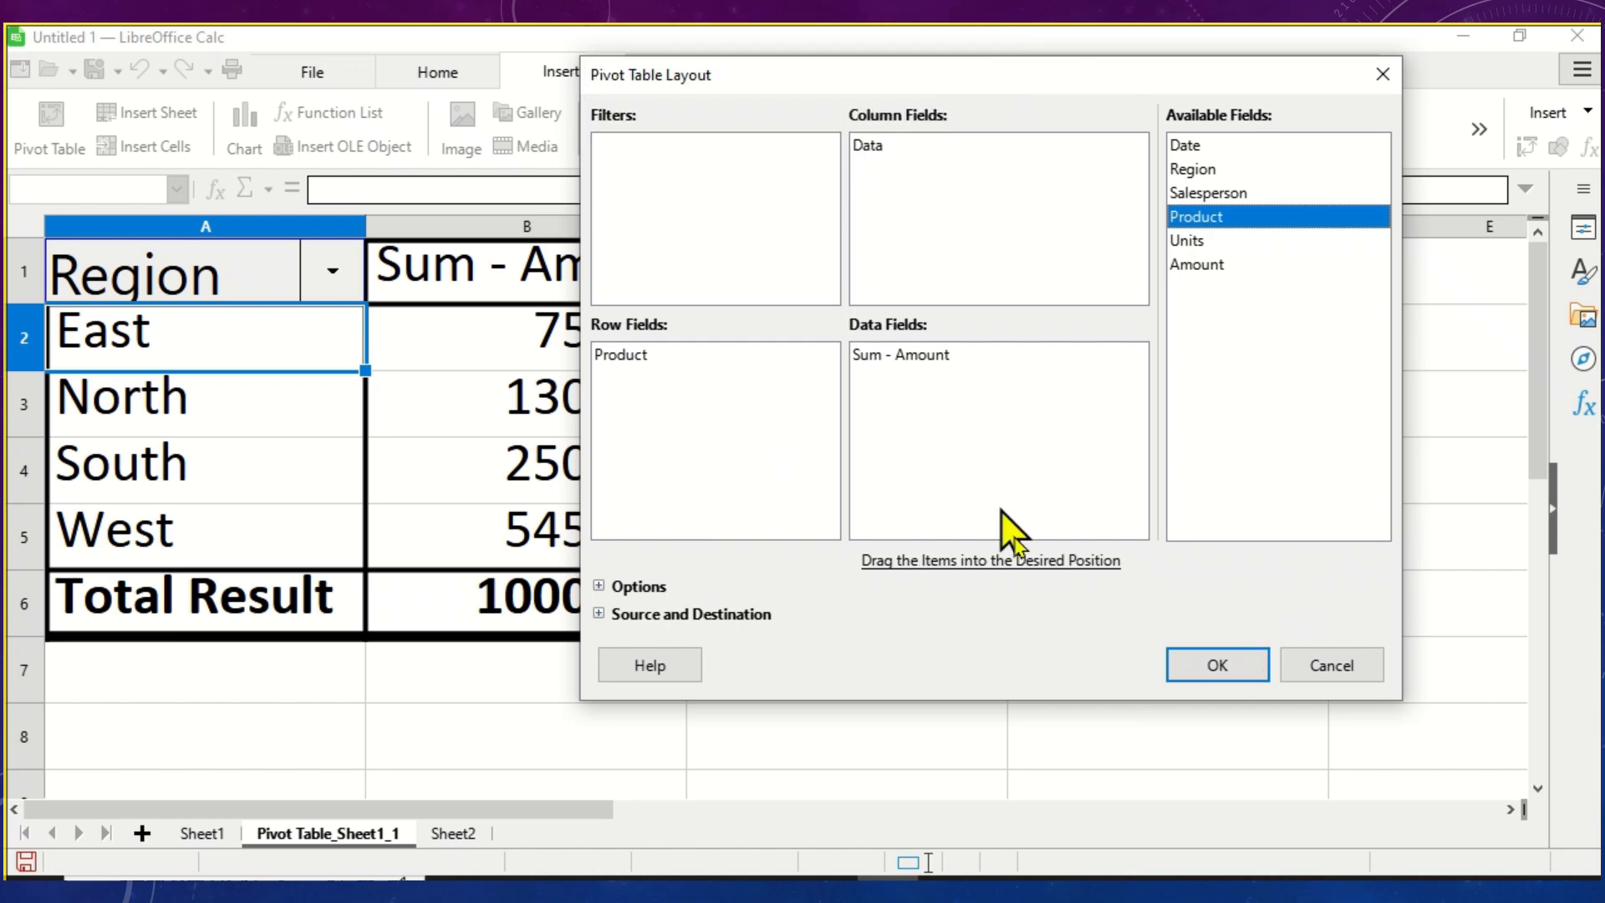
click(1212, 665)
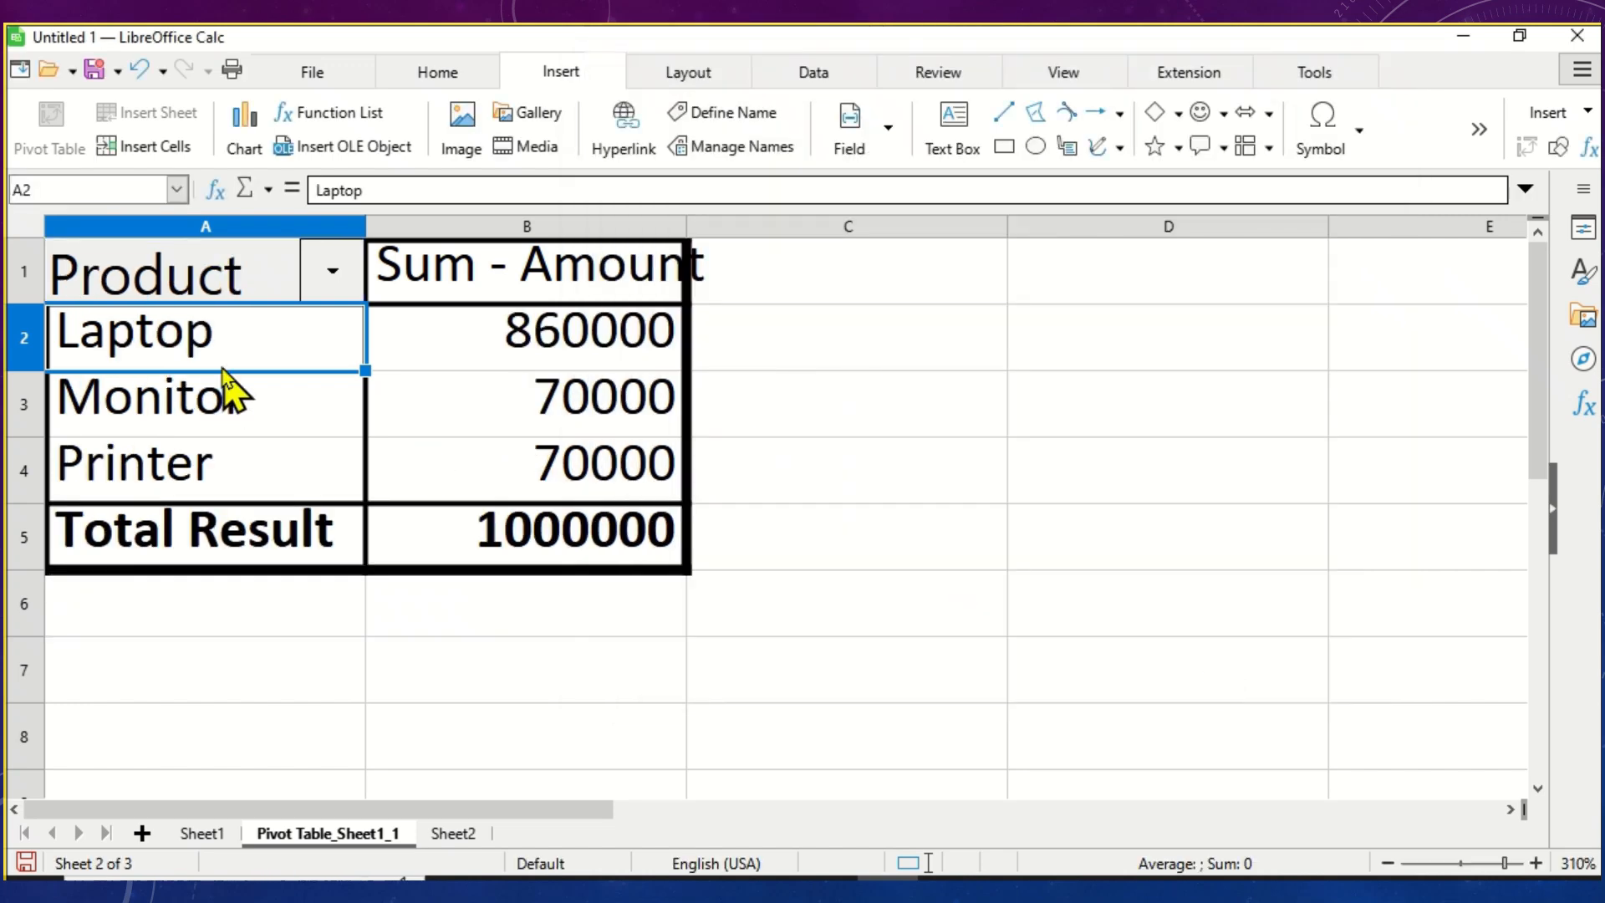
click(486, 318)
click(420, 401)
click(434, 456)
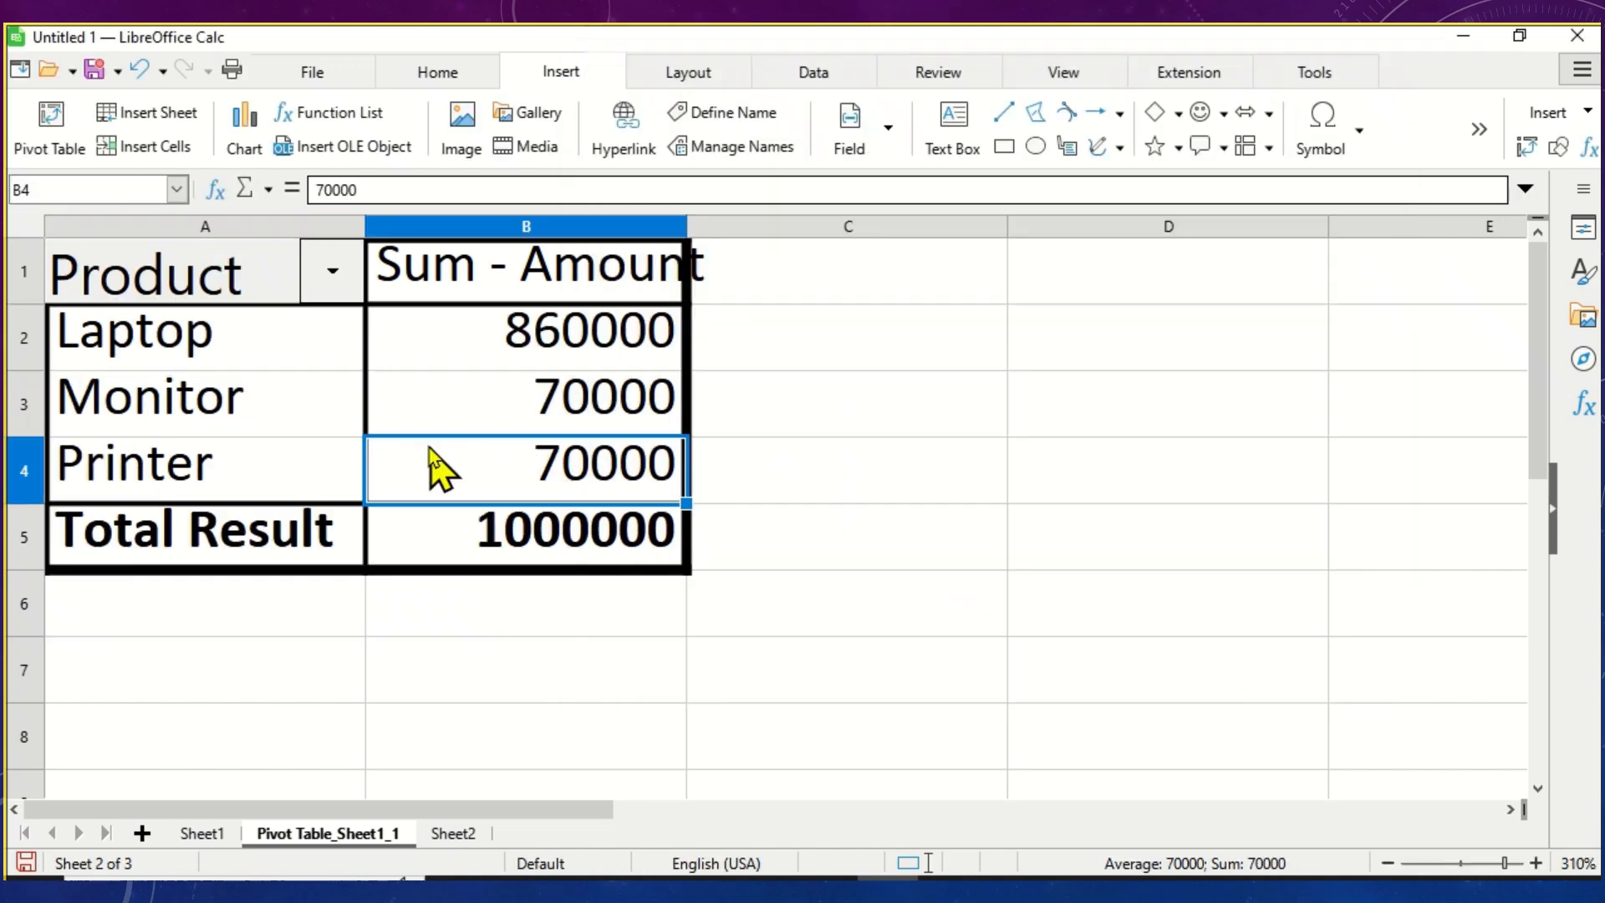
click(280, 342)
click(445, 337)
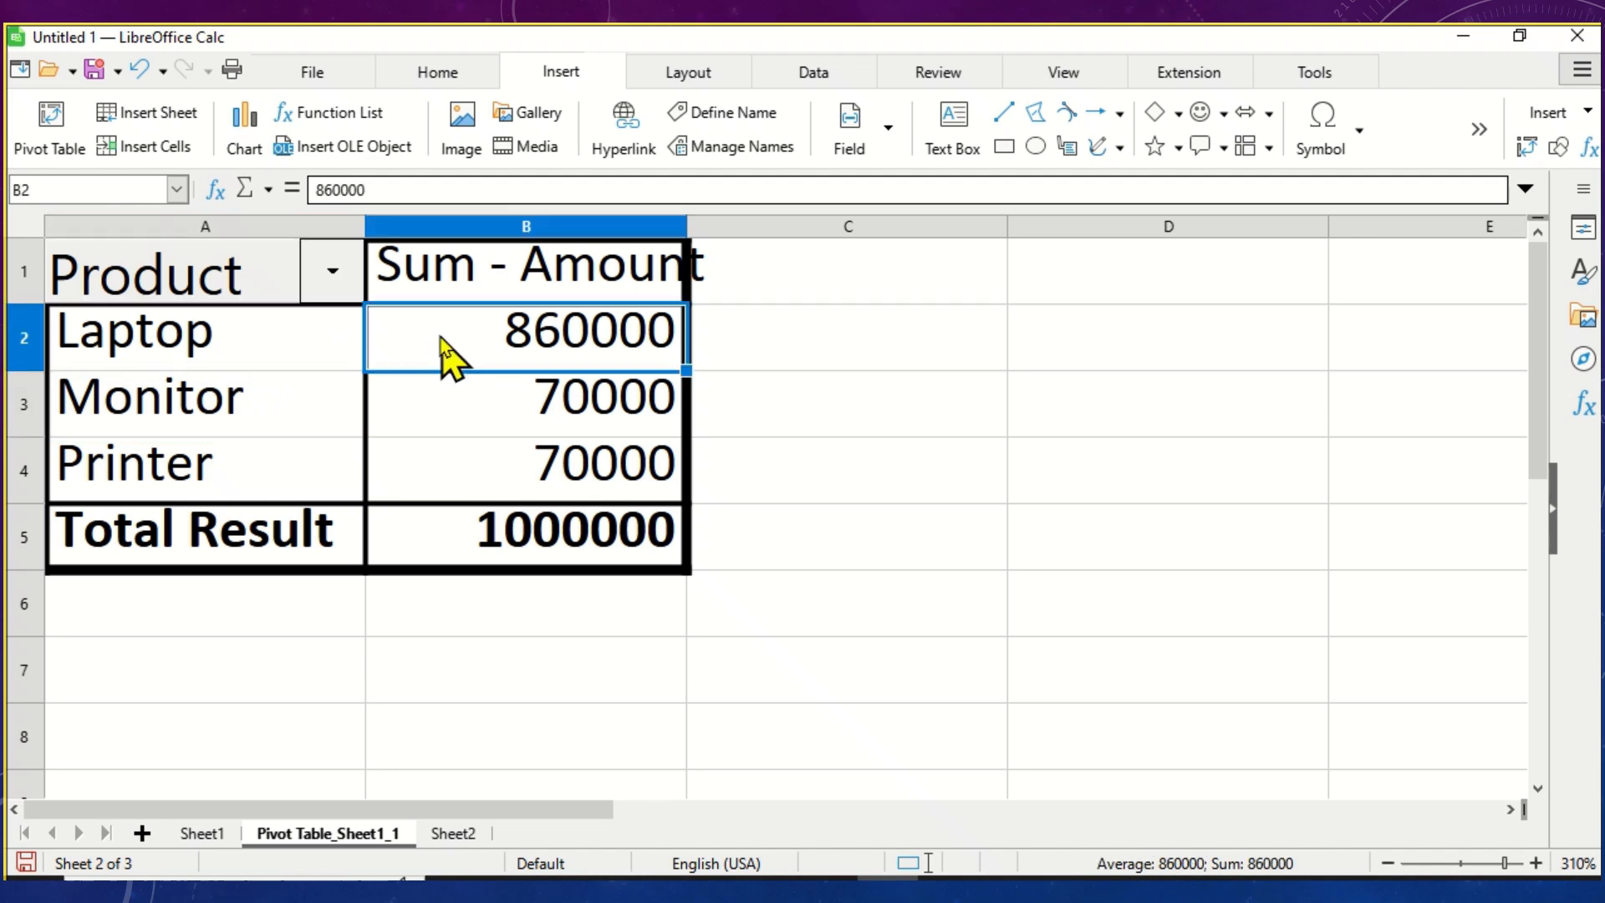
Step: Add Salesperson above Product in the pivot table's row fields and apply the layout
right_click(443, 336)
click(492, 443)
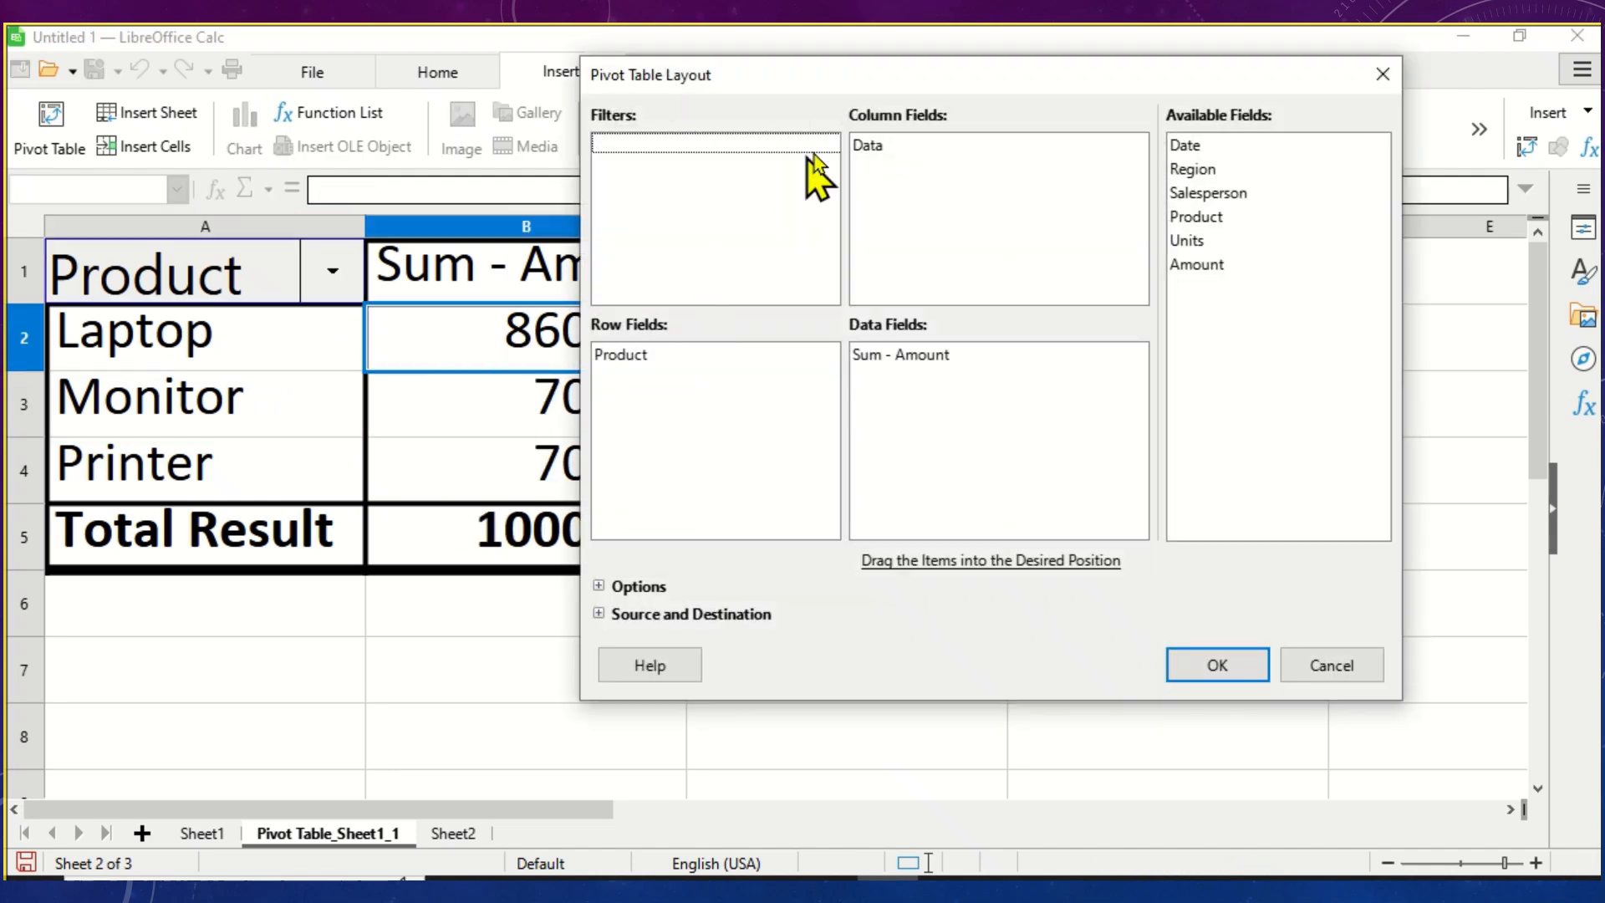
click(1212, 194)
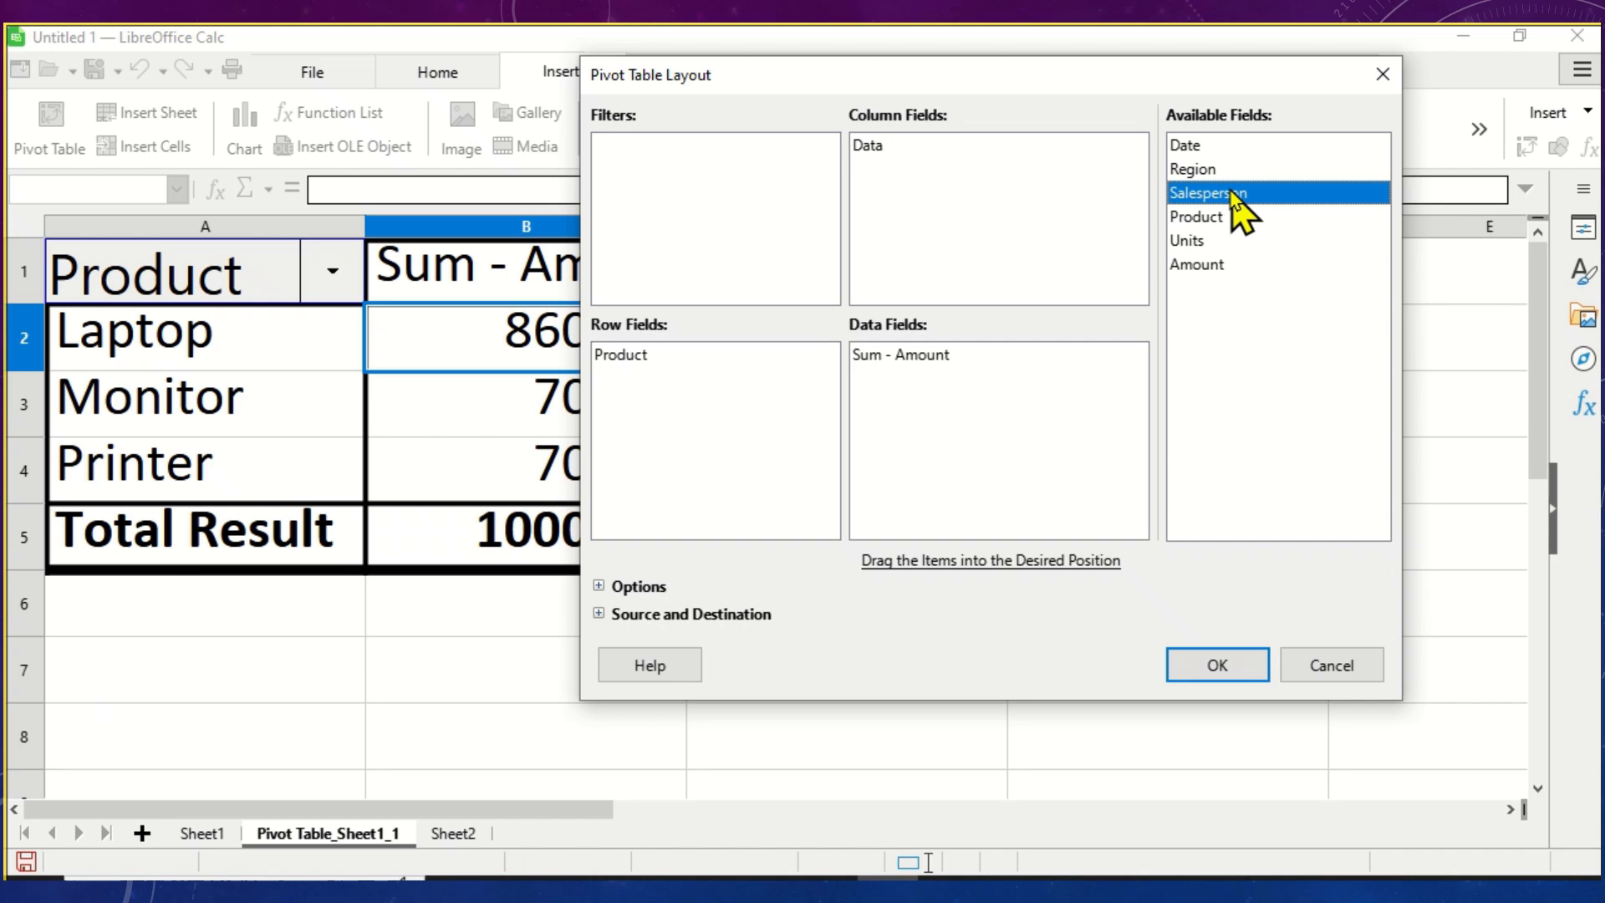
drag(1231, 194, 606, 349)
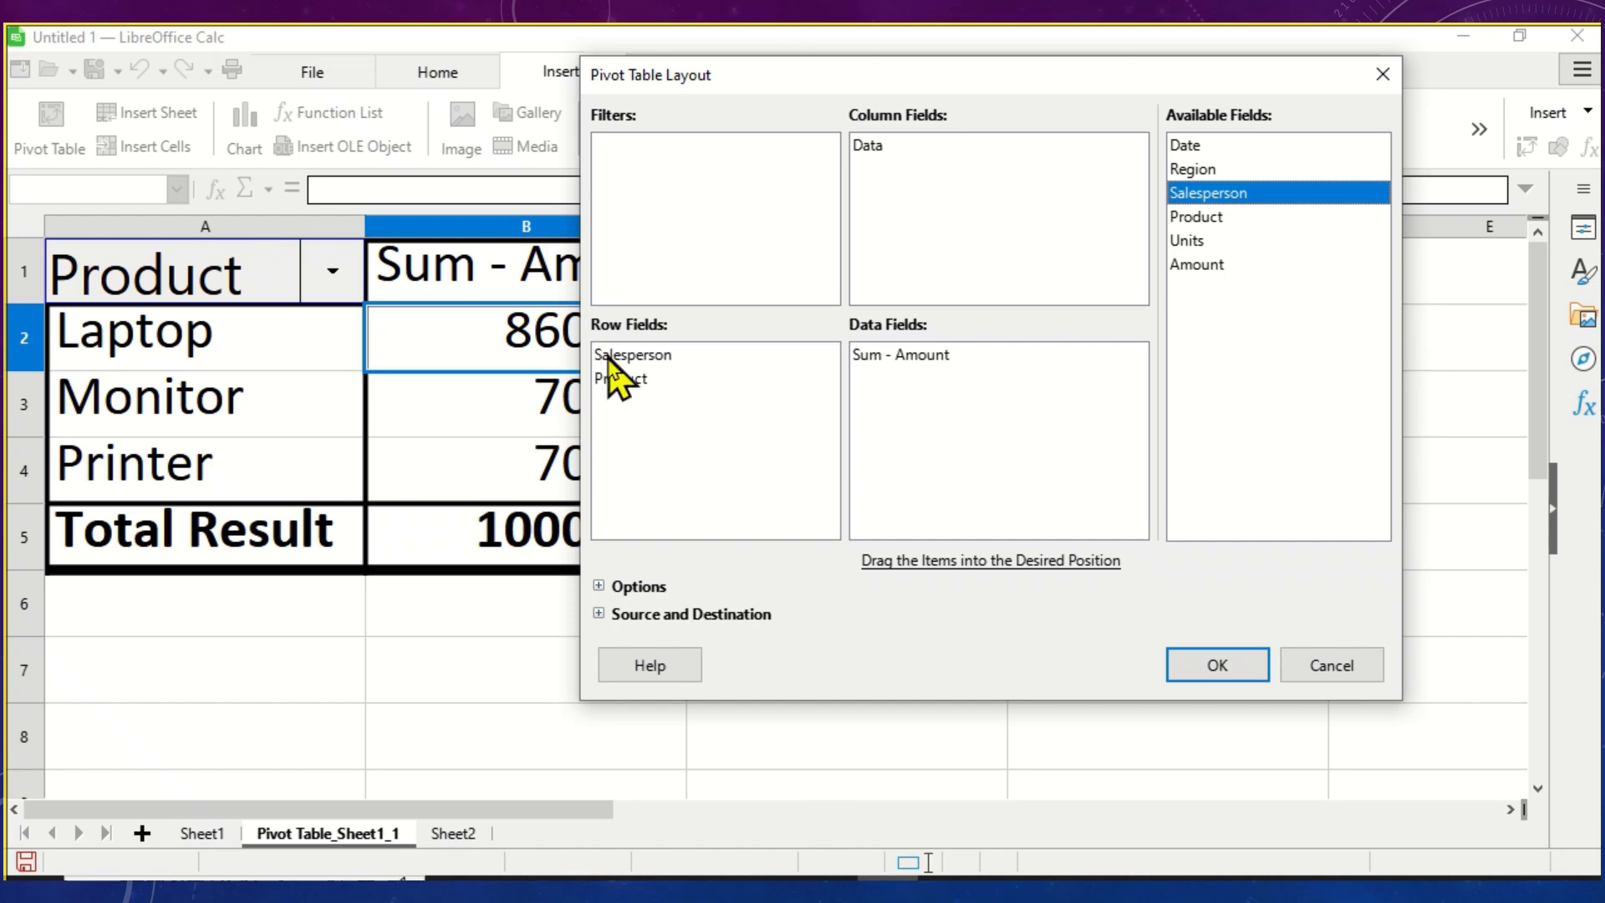
click(629, 361)
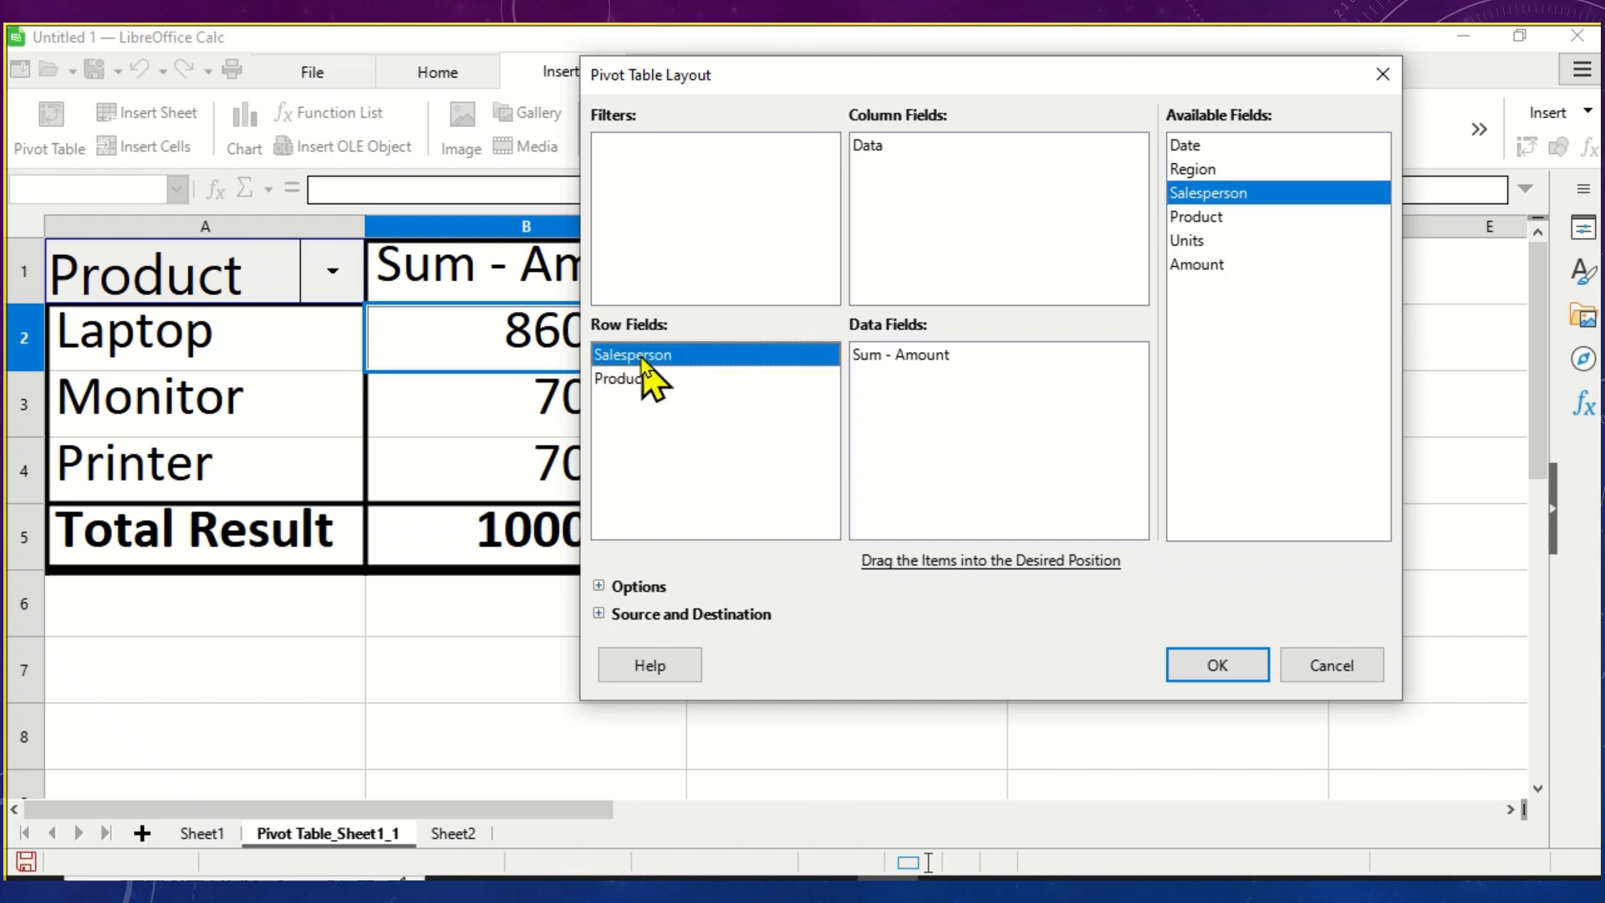
click(641, 378)
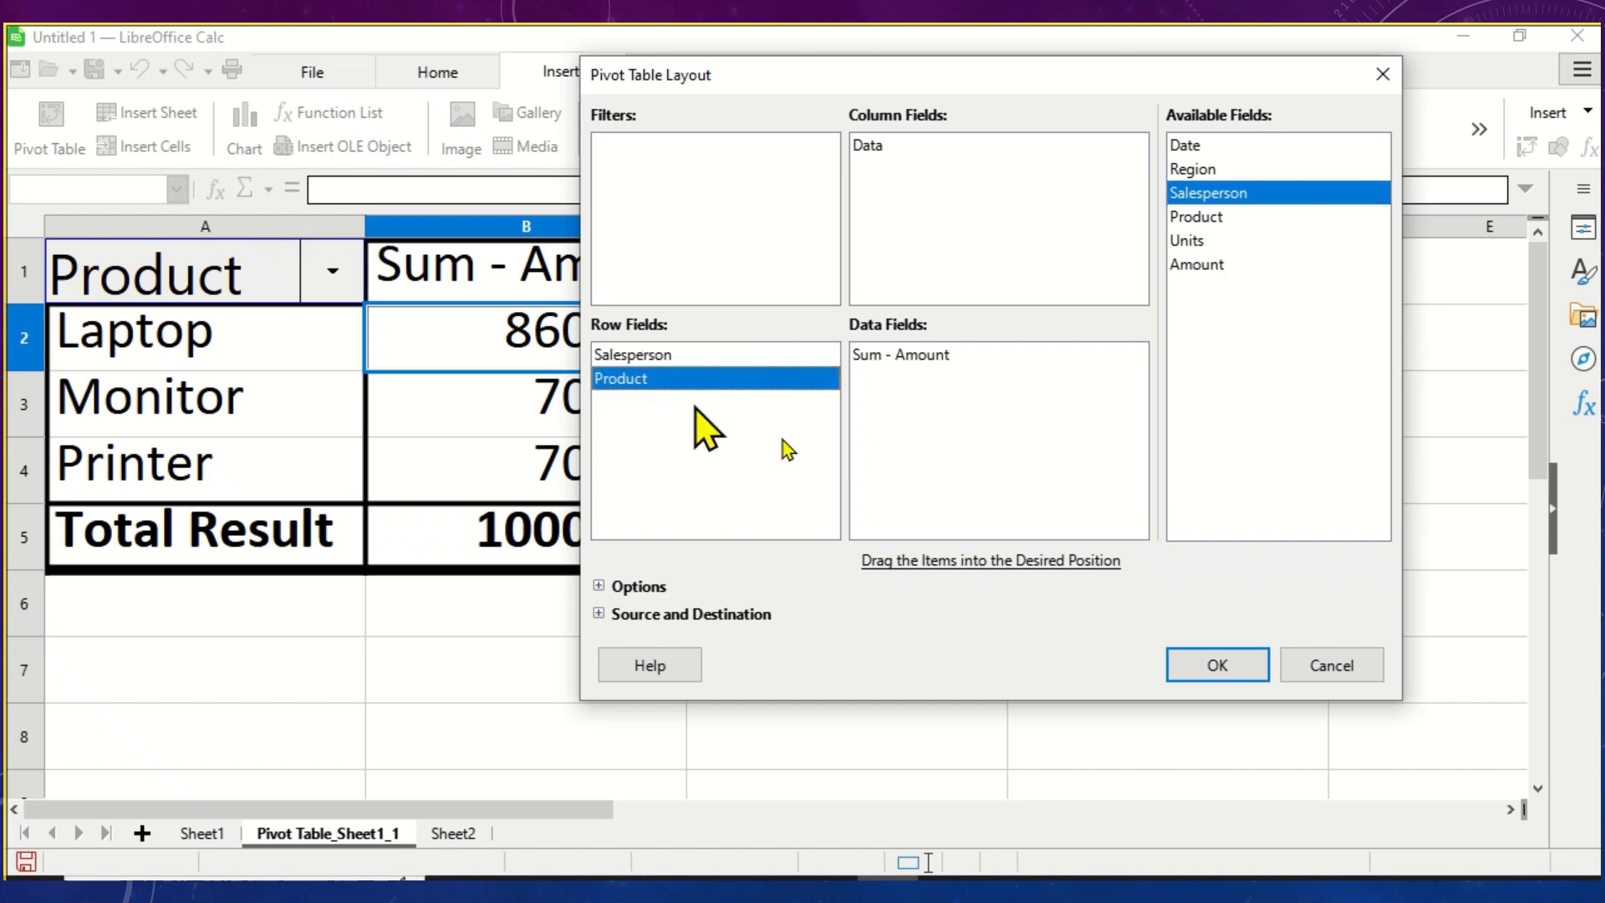
click(1204, 662)
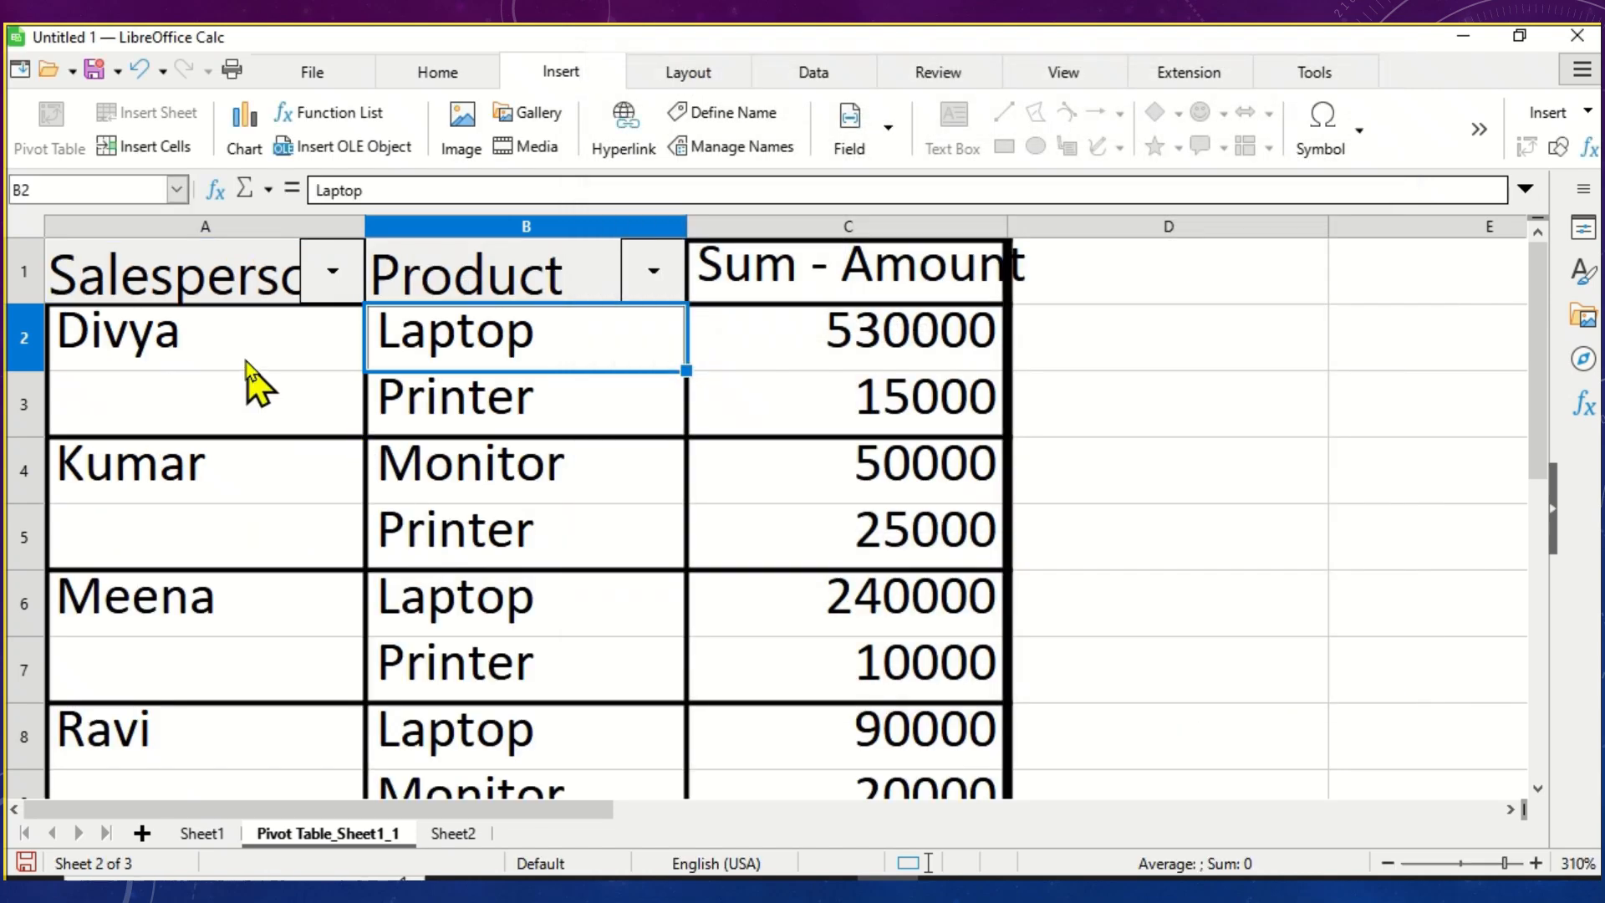
Step: Examine the amounts listed per salesperson and product in the pivot table, down to the total row
click(330, 367)
click(493, 368)
click(815, 361)
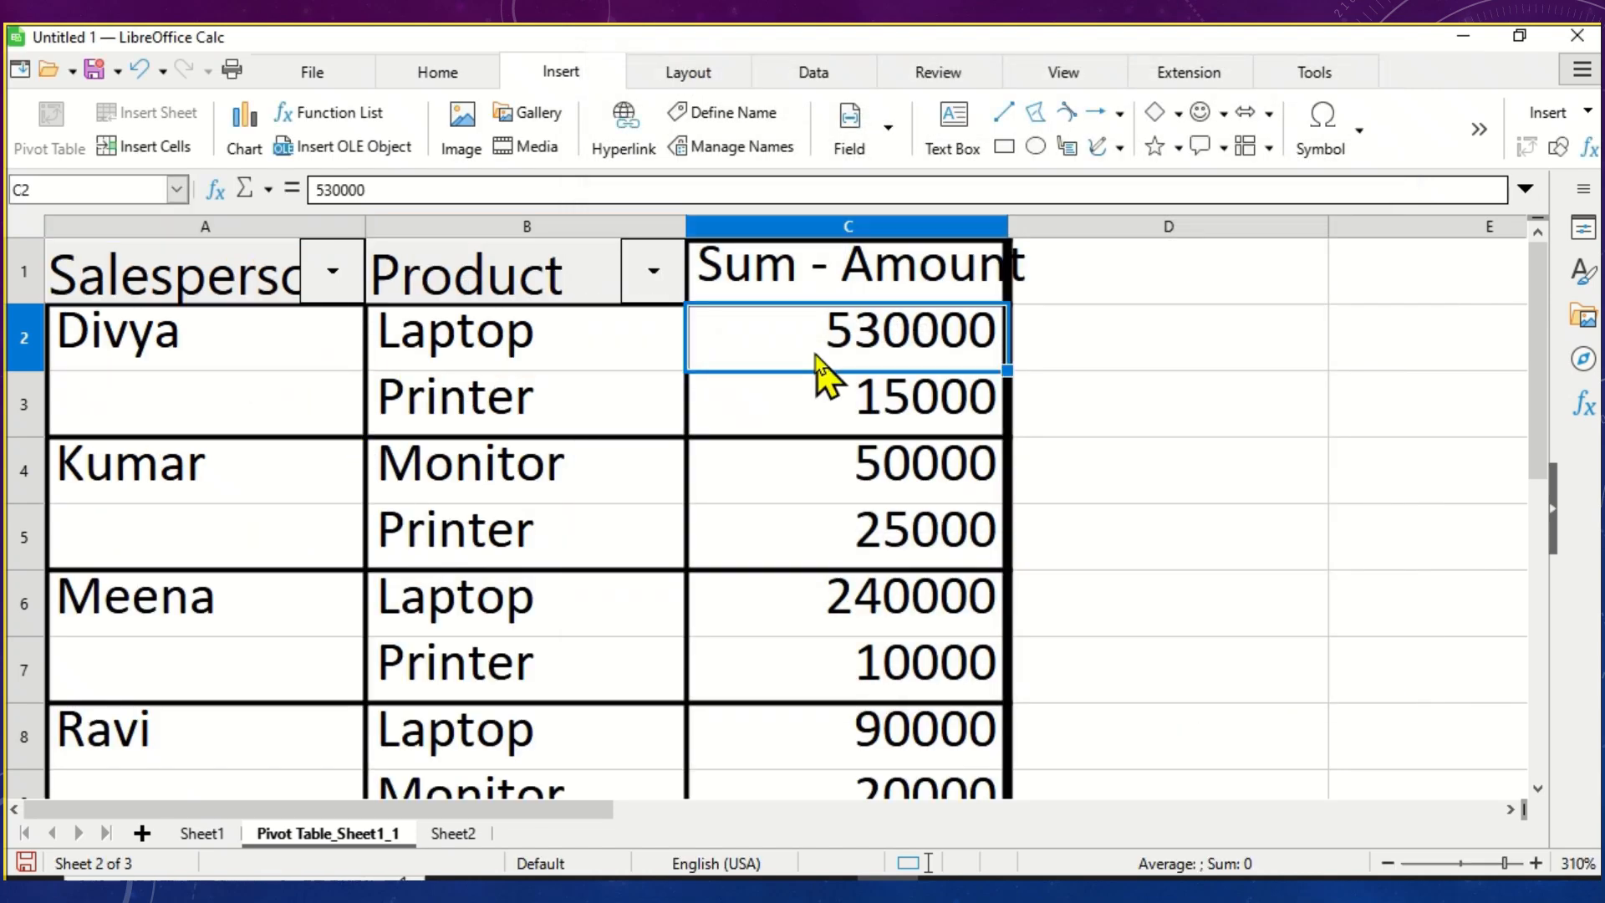
click(563, 399)
scroll(548, 435, down, 2)
click(291, 316)
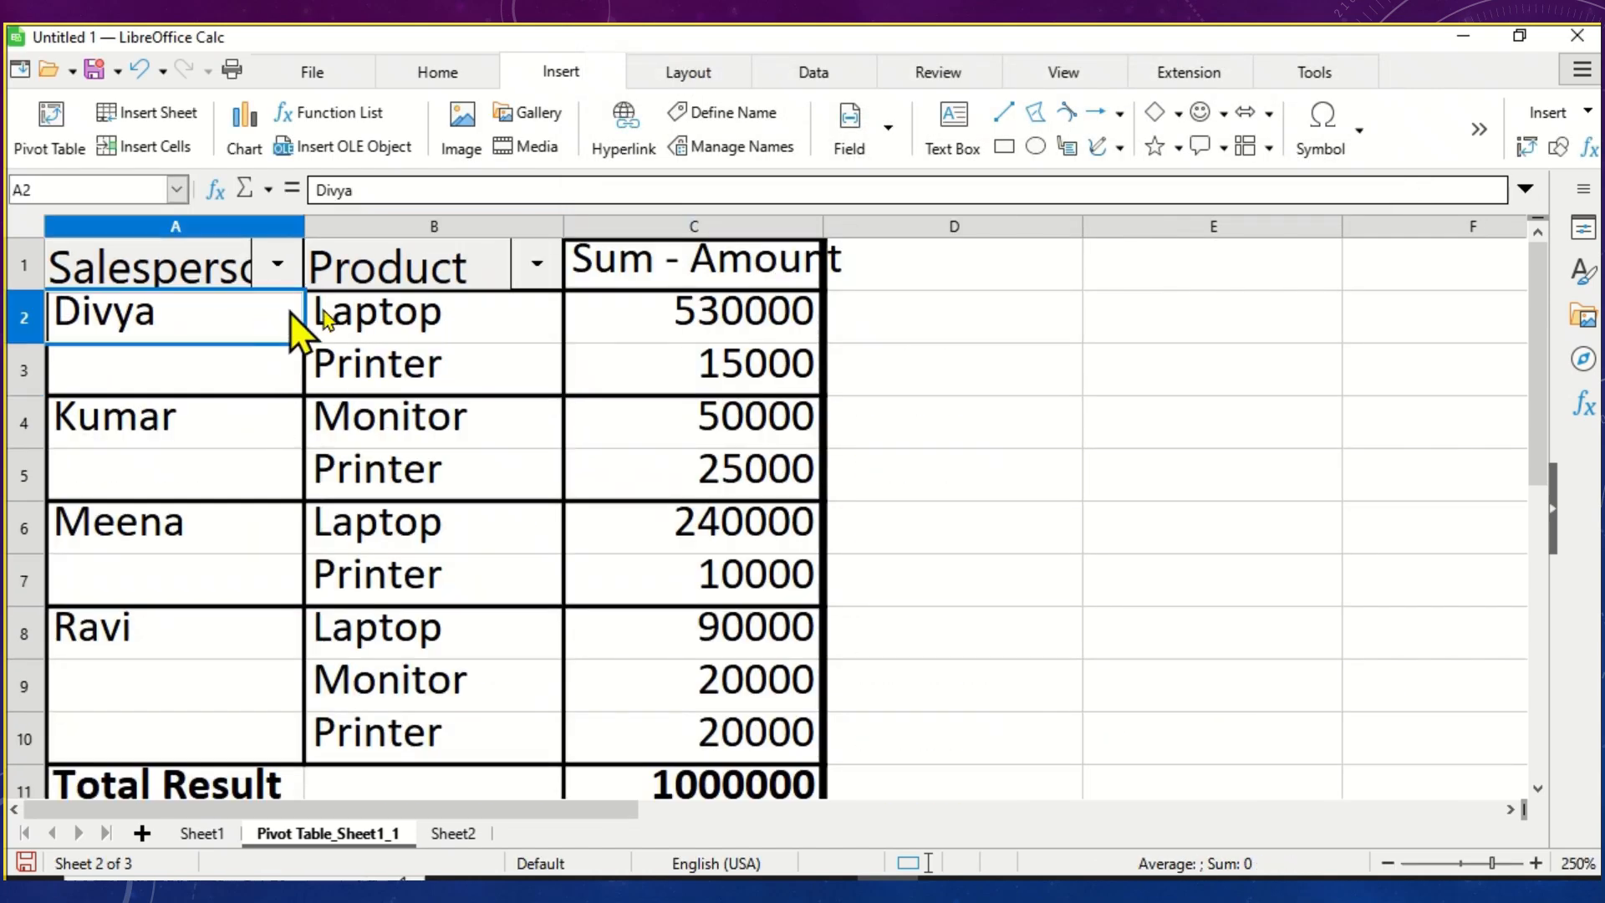
scroll(595, 476, down, 2)
scroll(594, 493, up, 2)
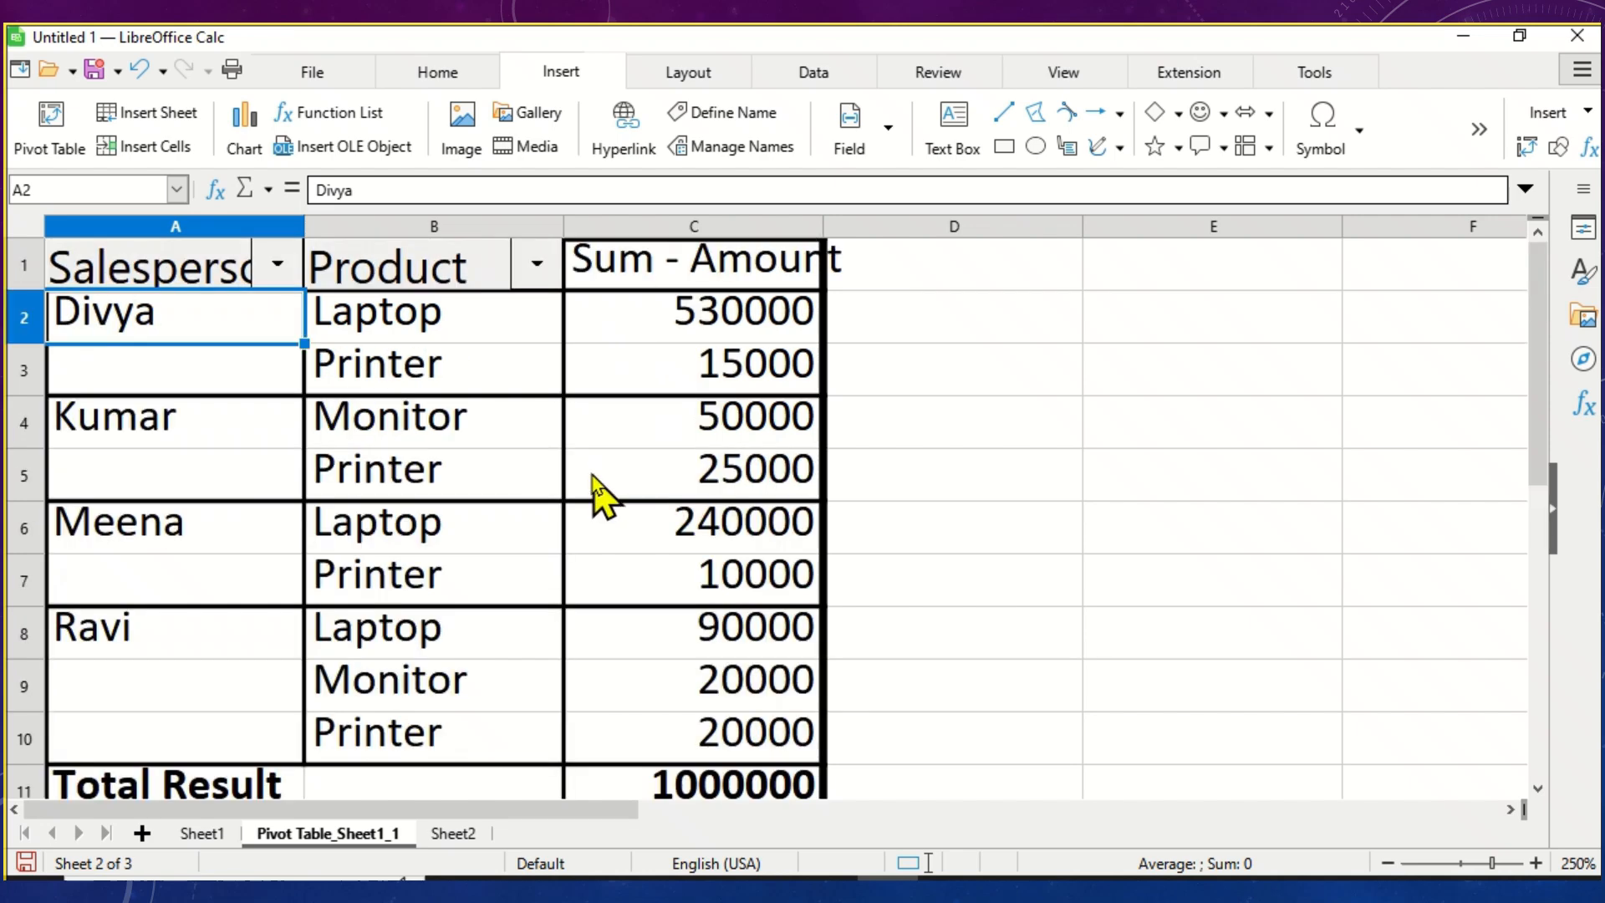
Step: Move the Product field ahead of Salesperson directly in the pivot table so amounts are grouped by product first
click(489, 338)
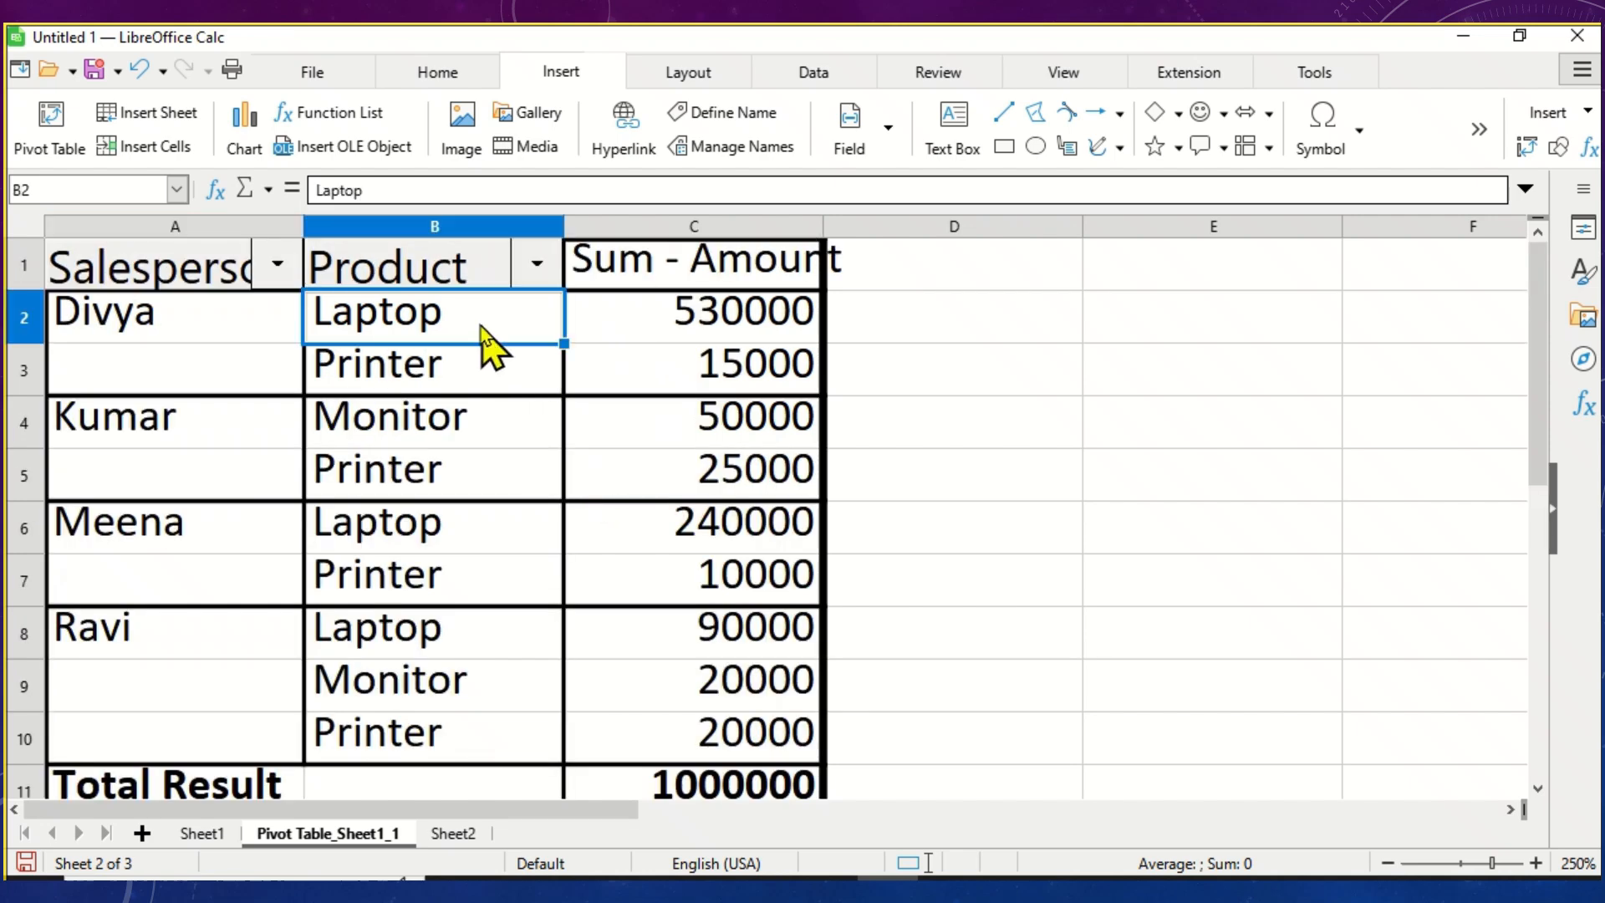
right_click(482, 325)
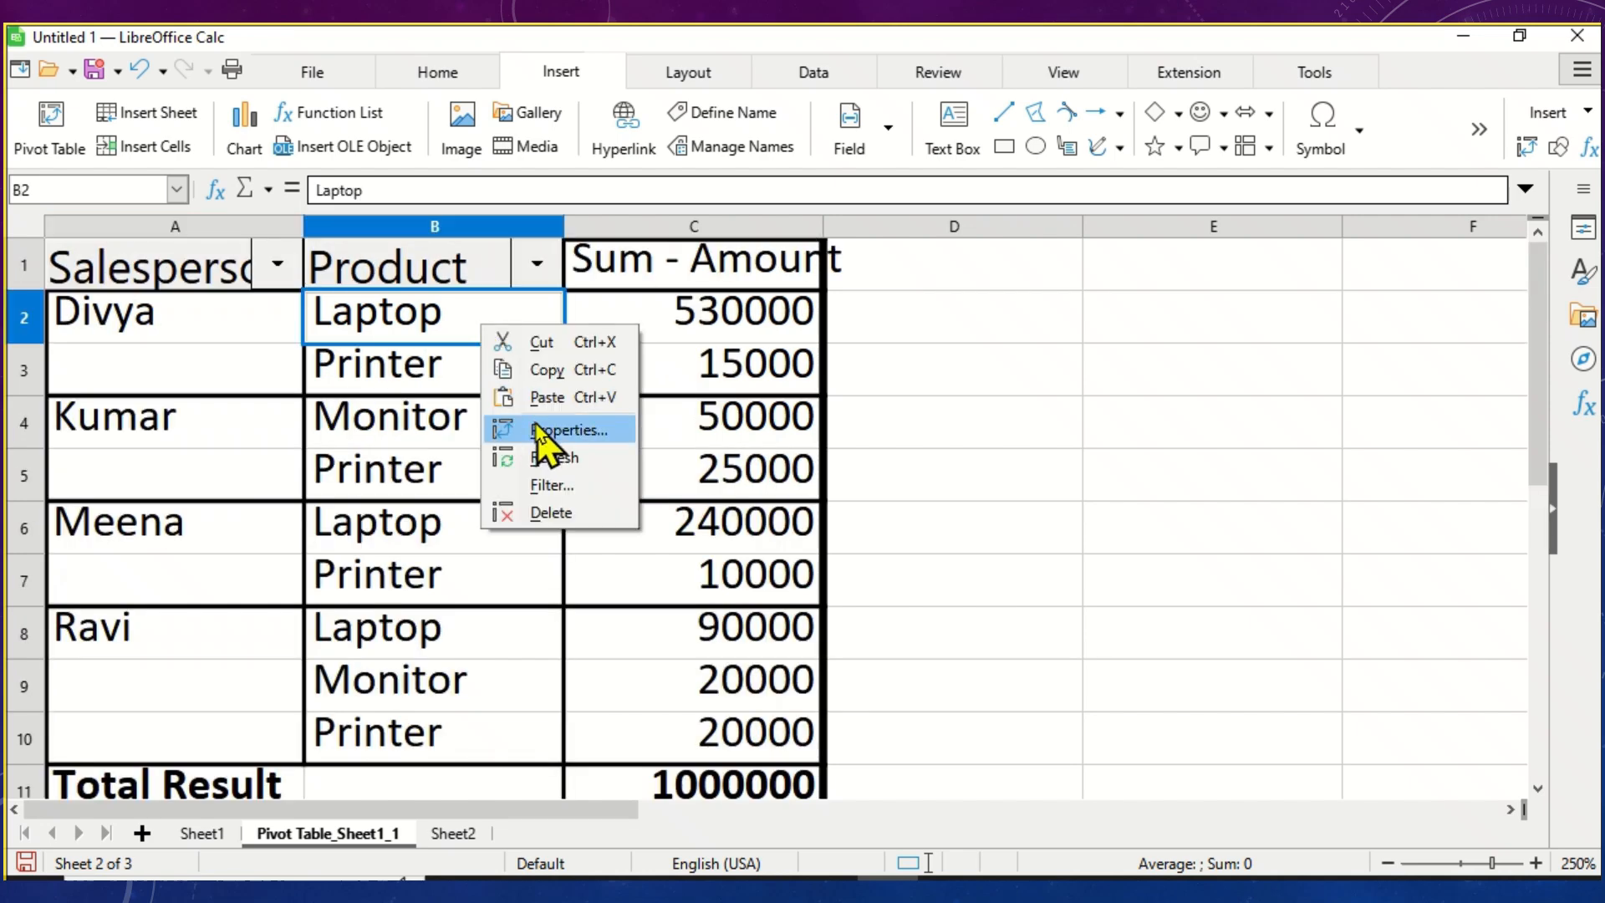
click(410, 330)
drag(429, 274, 149, 278)
drag(161, 334, 156, 412)
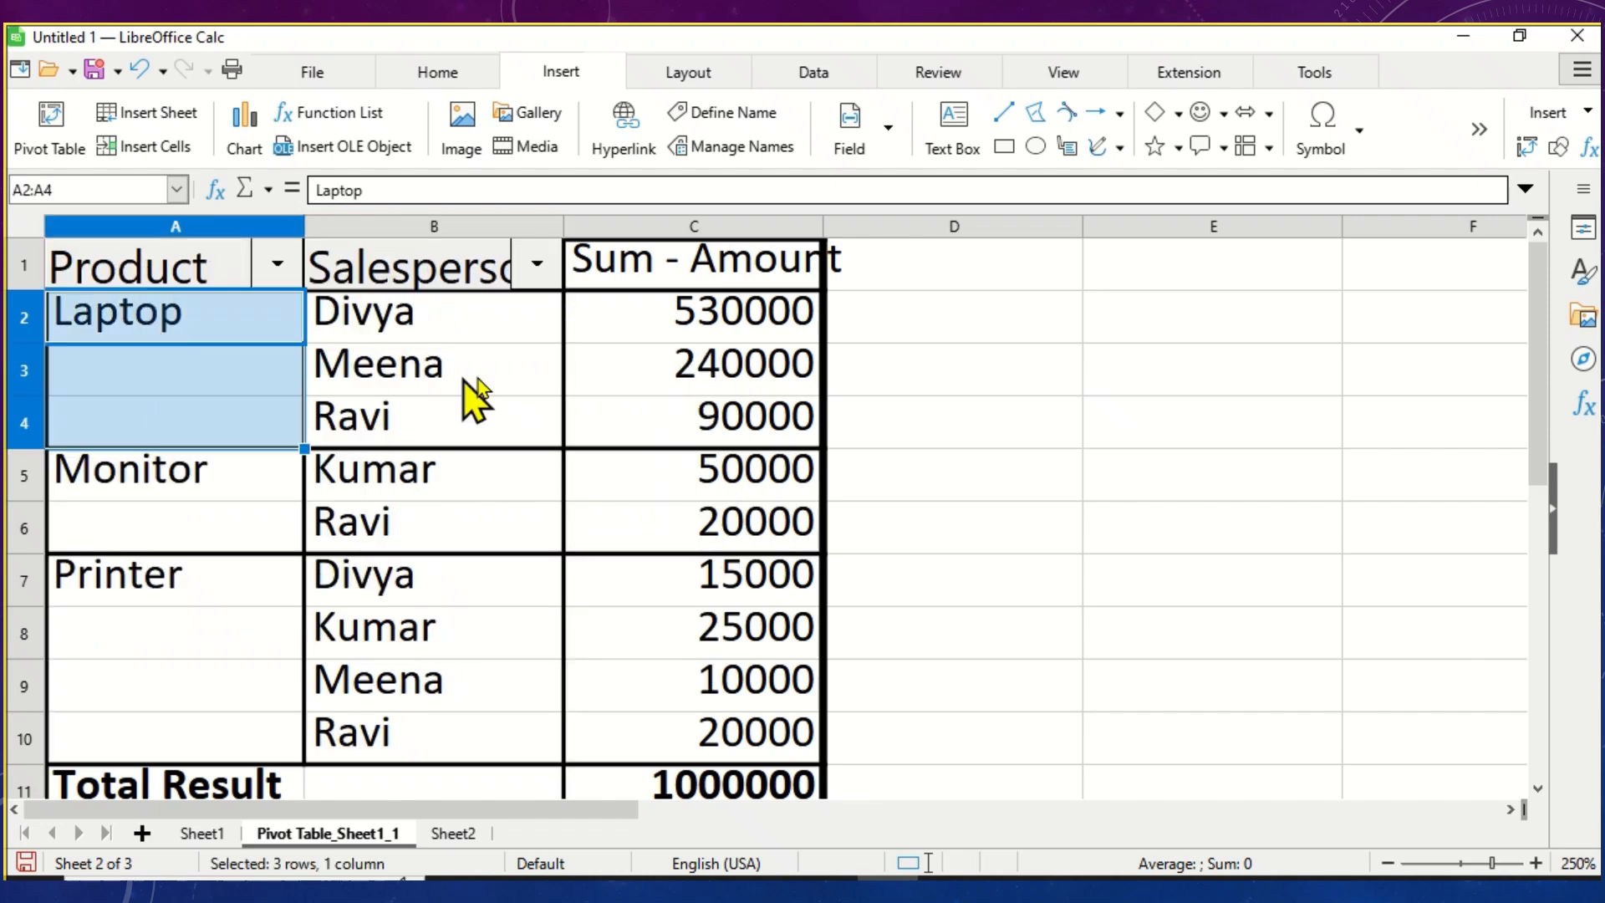
click(677, 335)
scroll(657, 514, down, 3)
scroll(647, 497, up, 3)
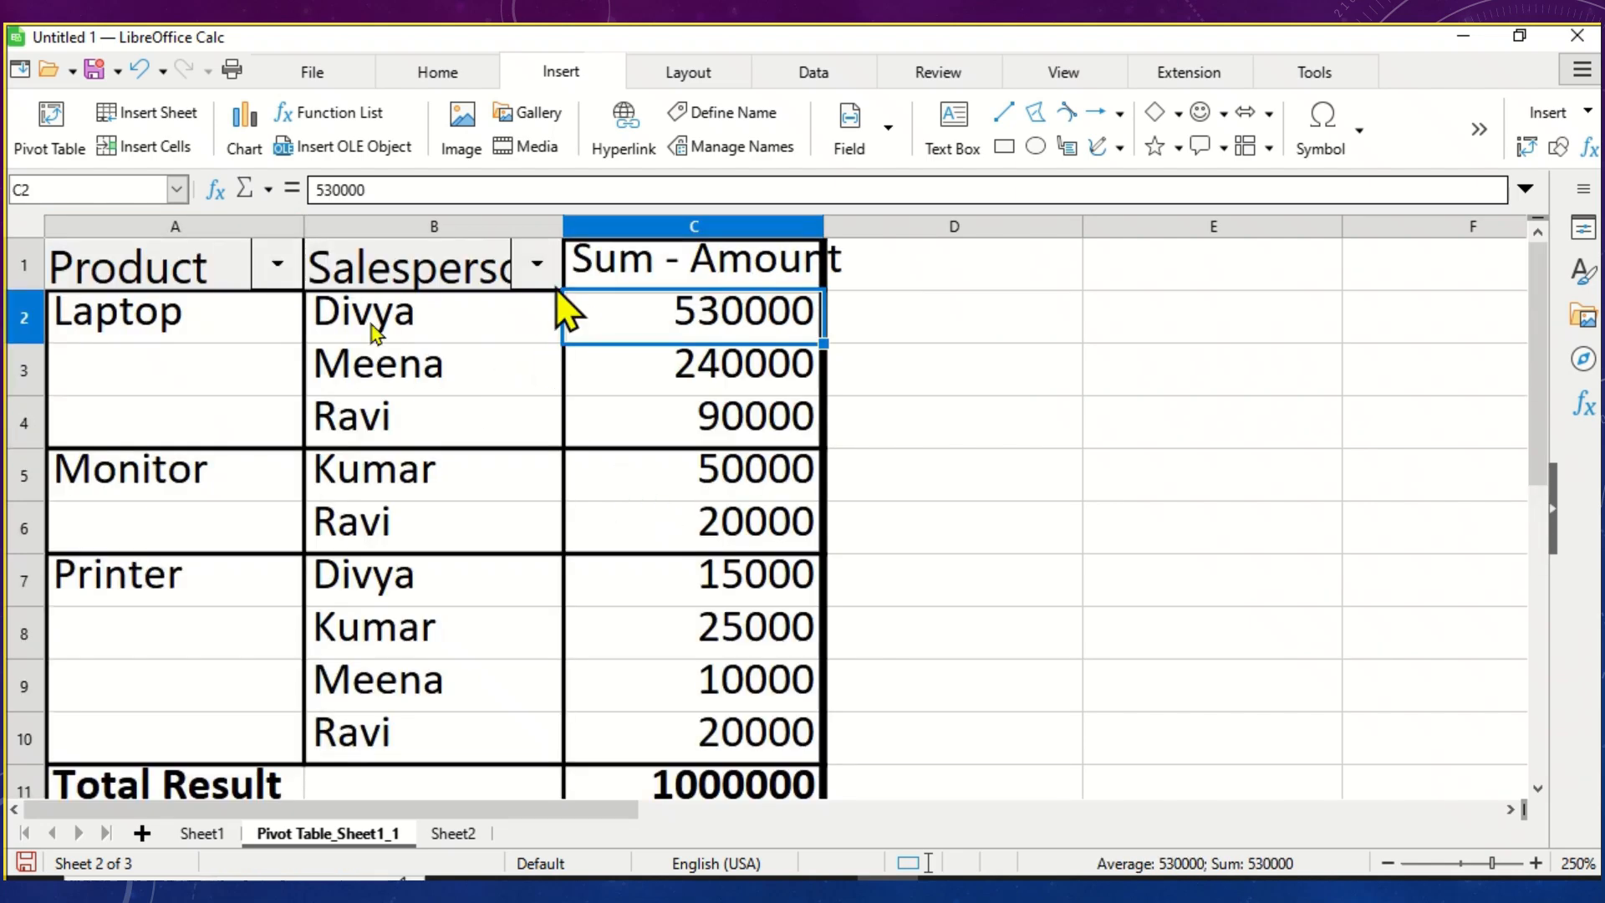
right_click(396, 330)
click(468, 432)
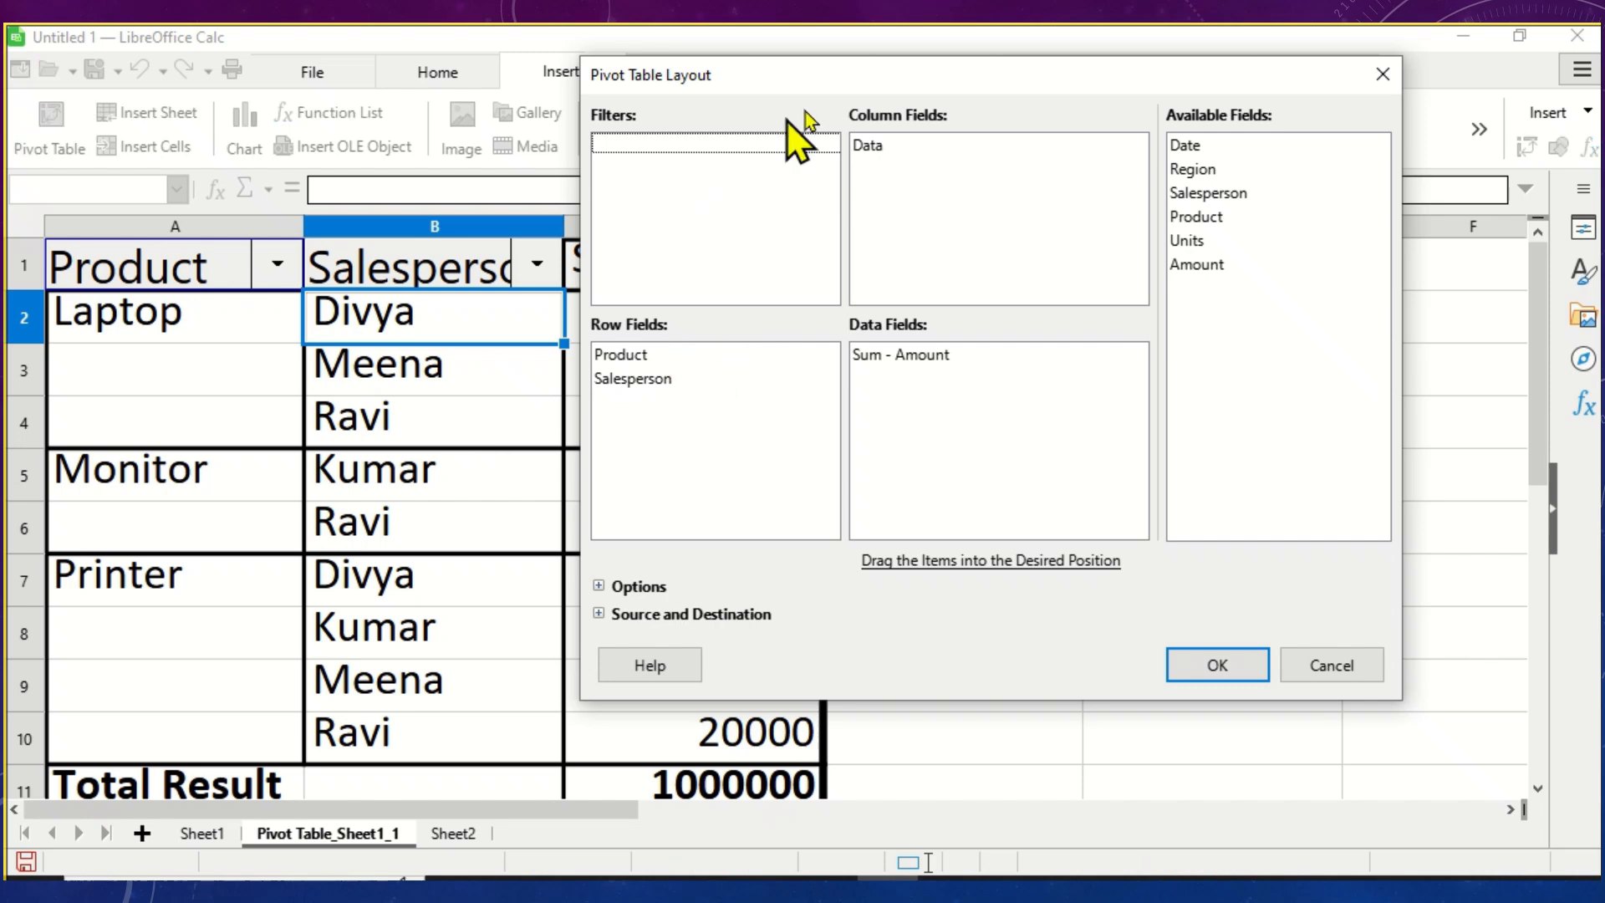
drag(853, 86, 733, 119)
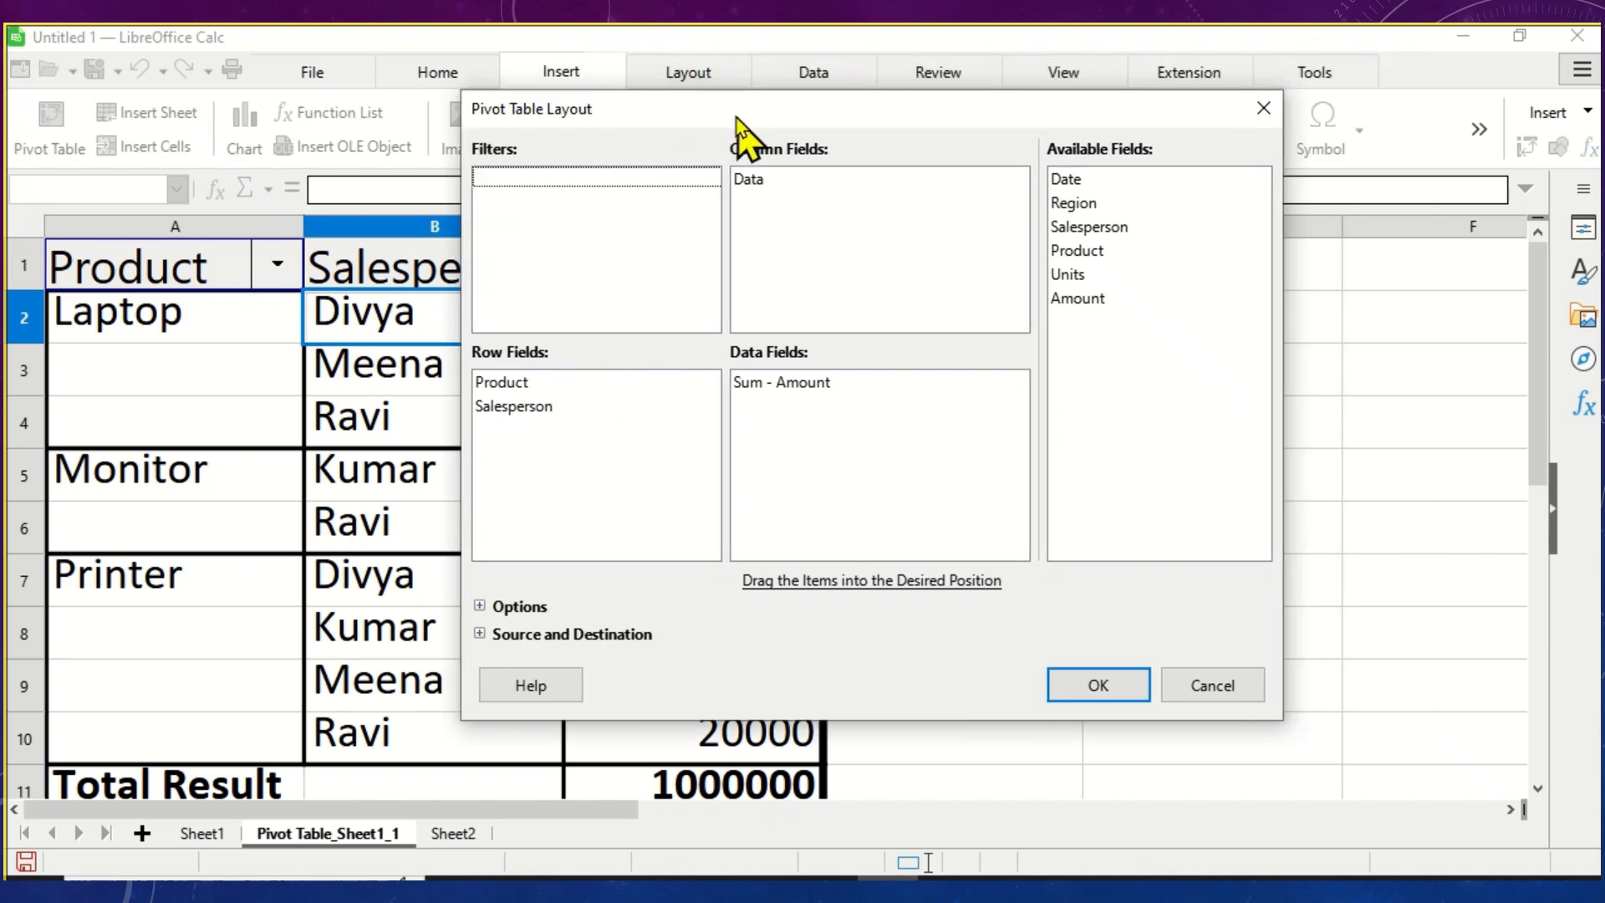
click(776, 386)
click(595, 403)
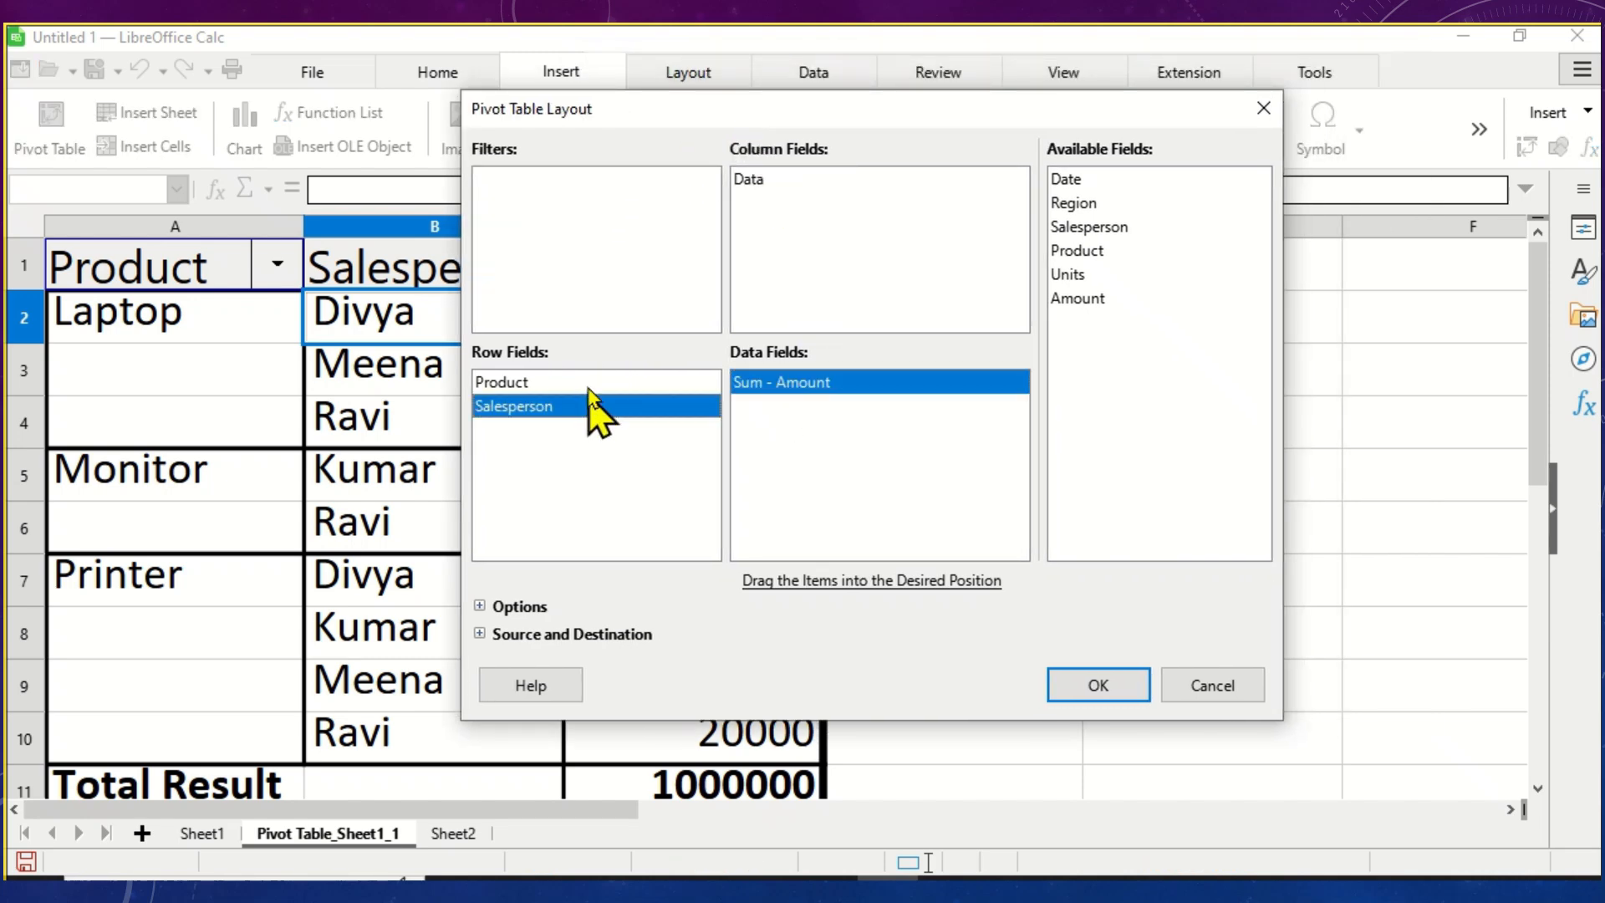
click(595, 384)
click(1224, 687)
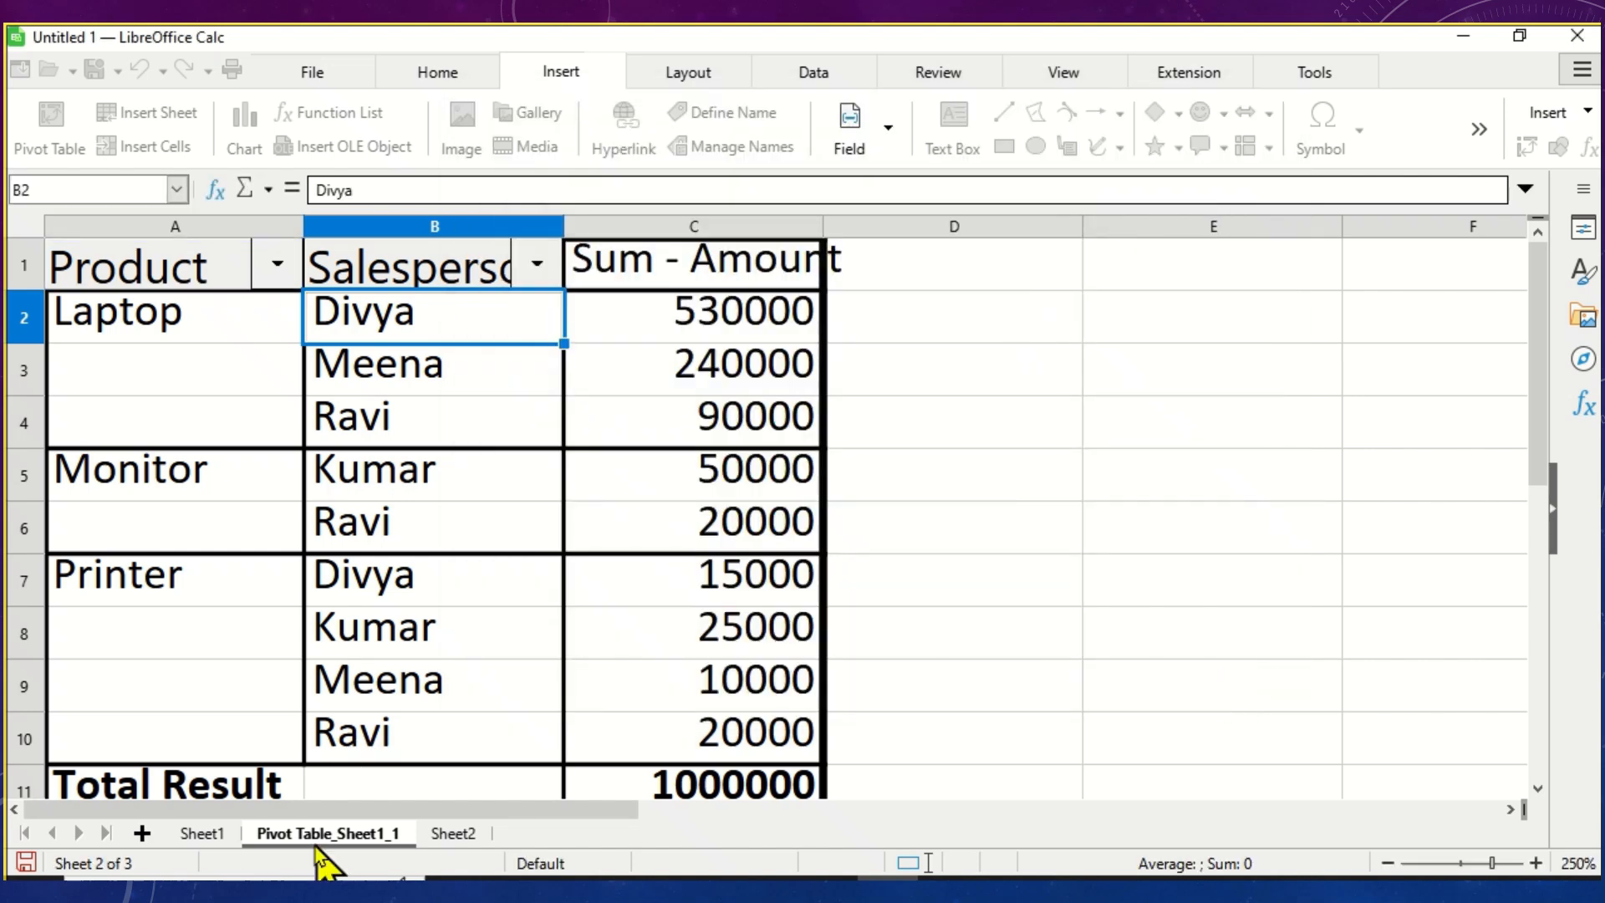
Step: Review the East region entries in the source data on Sheet1 and return to the pivot table sheet
click(223, 837)
scroll(434, 468, down, 3)
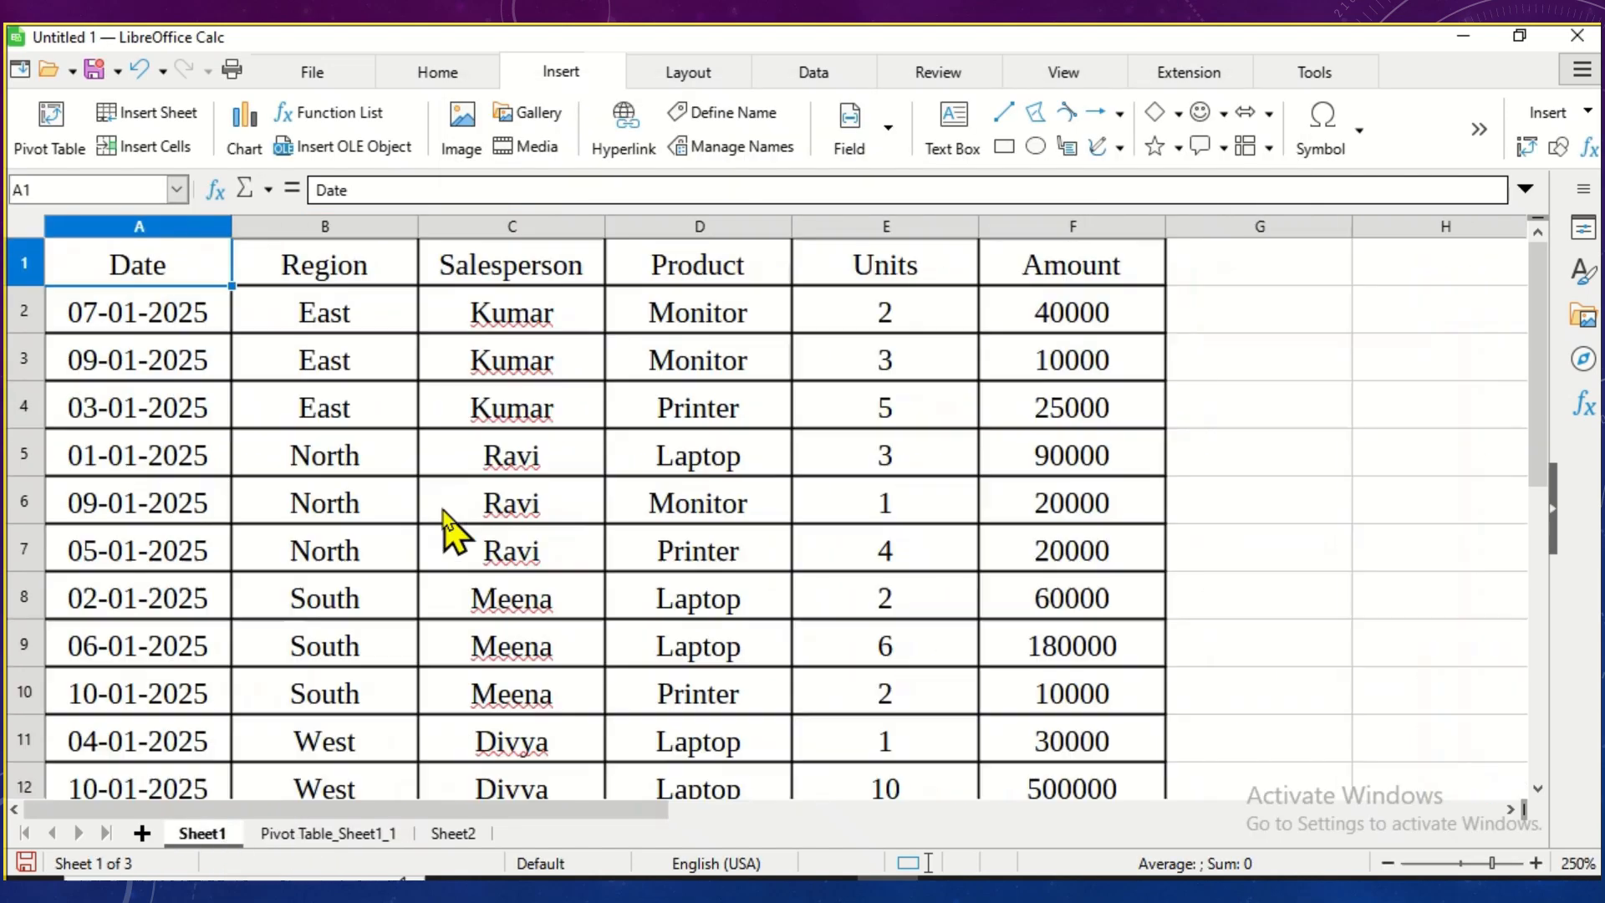
drag(371, 314, 348, 399)
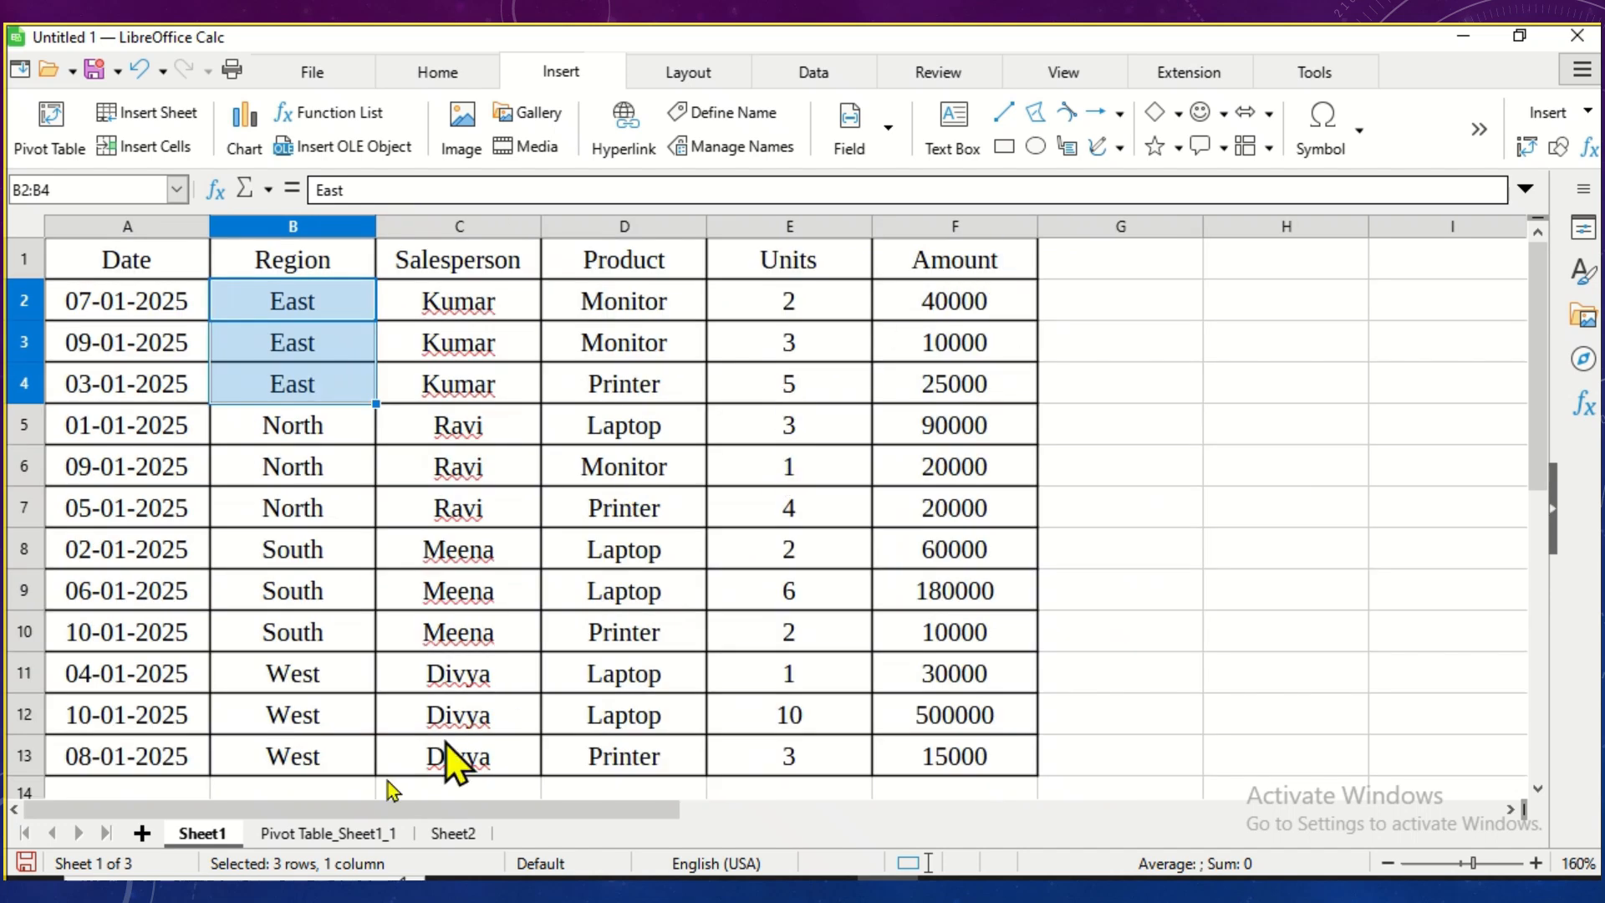
click(321, 836)
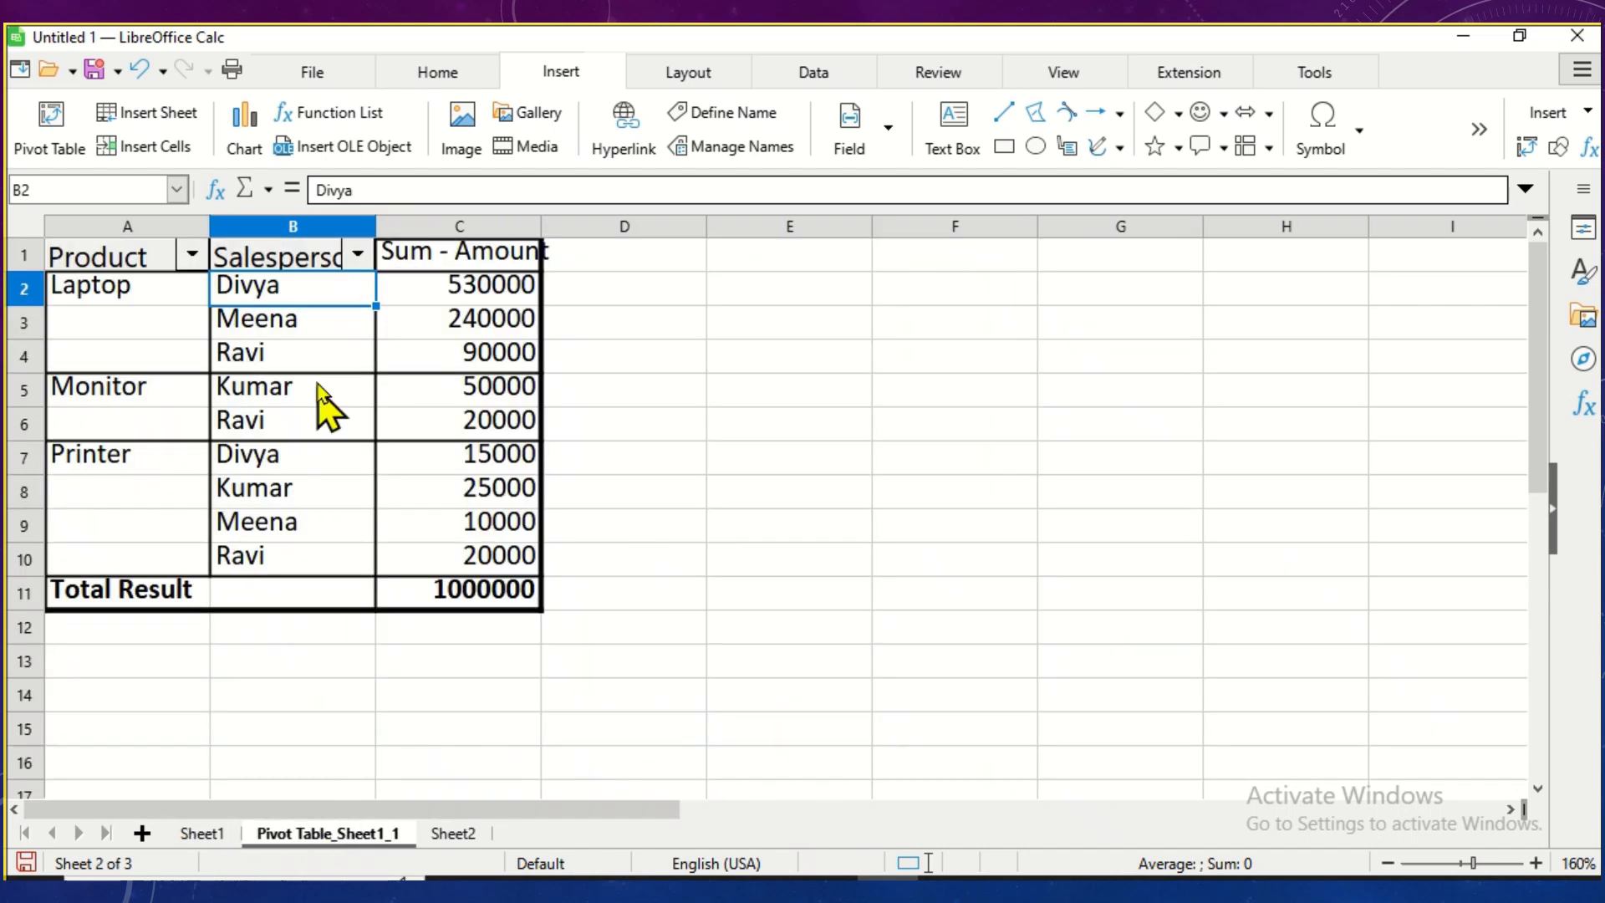
Step: Remove Salesperson and Product from the pivot table's row fields and apply the layout with only the Amount sum
right_click(328, 319)
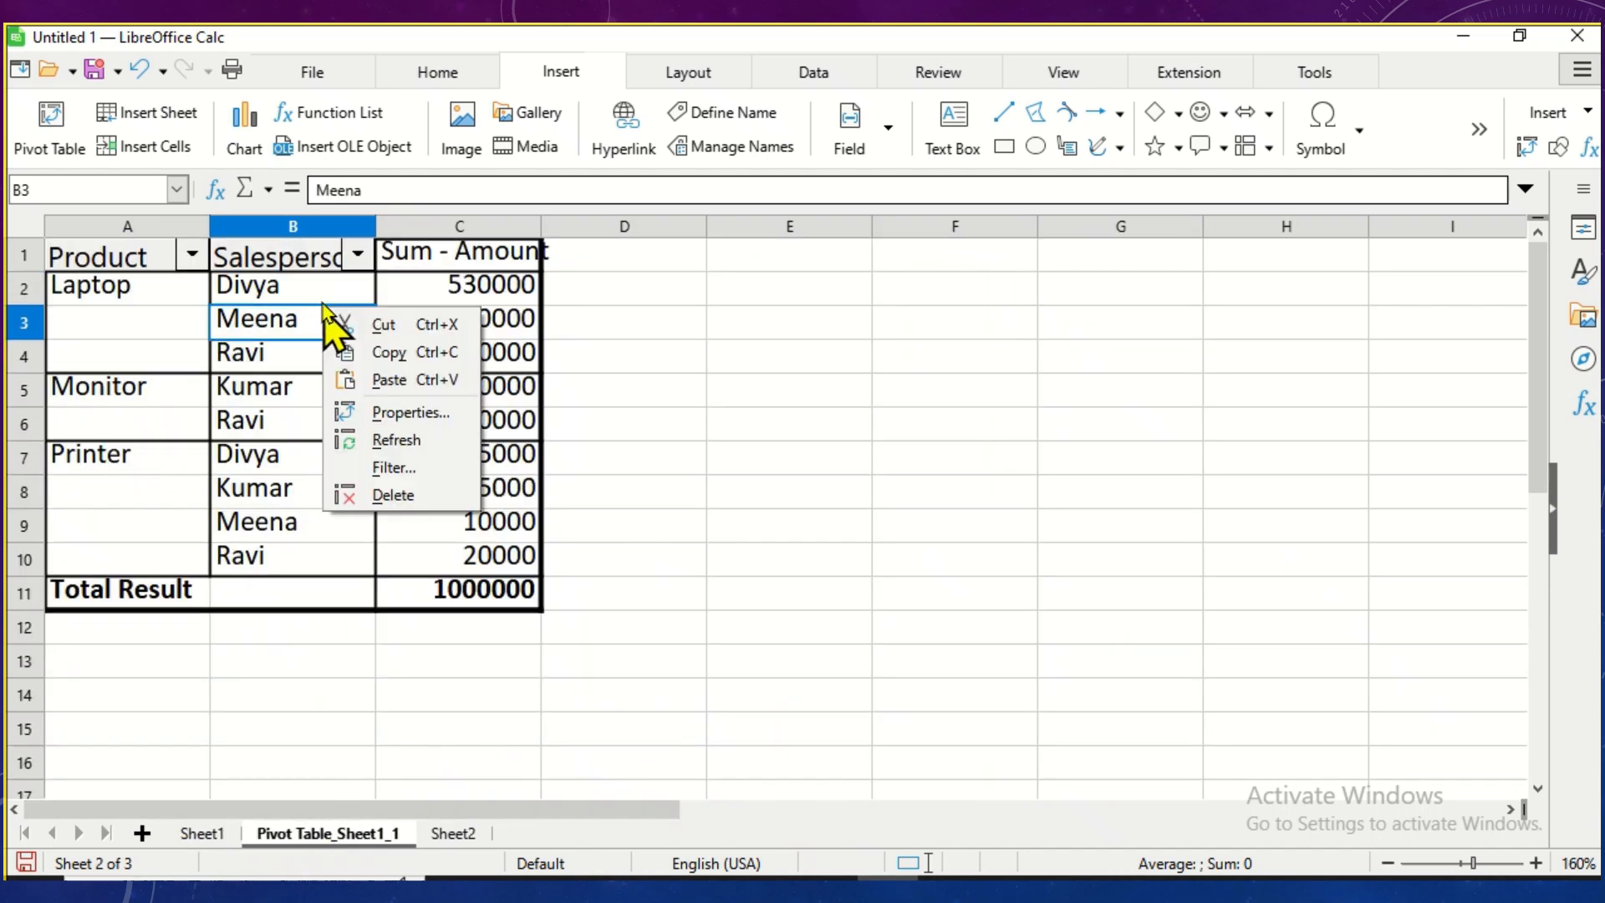
click(397, 418)
click(520, 388)
click(526, 404)
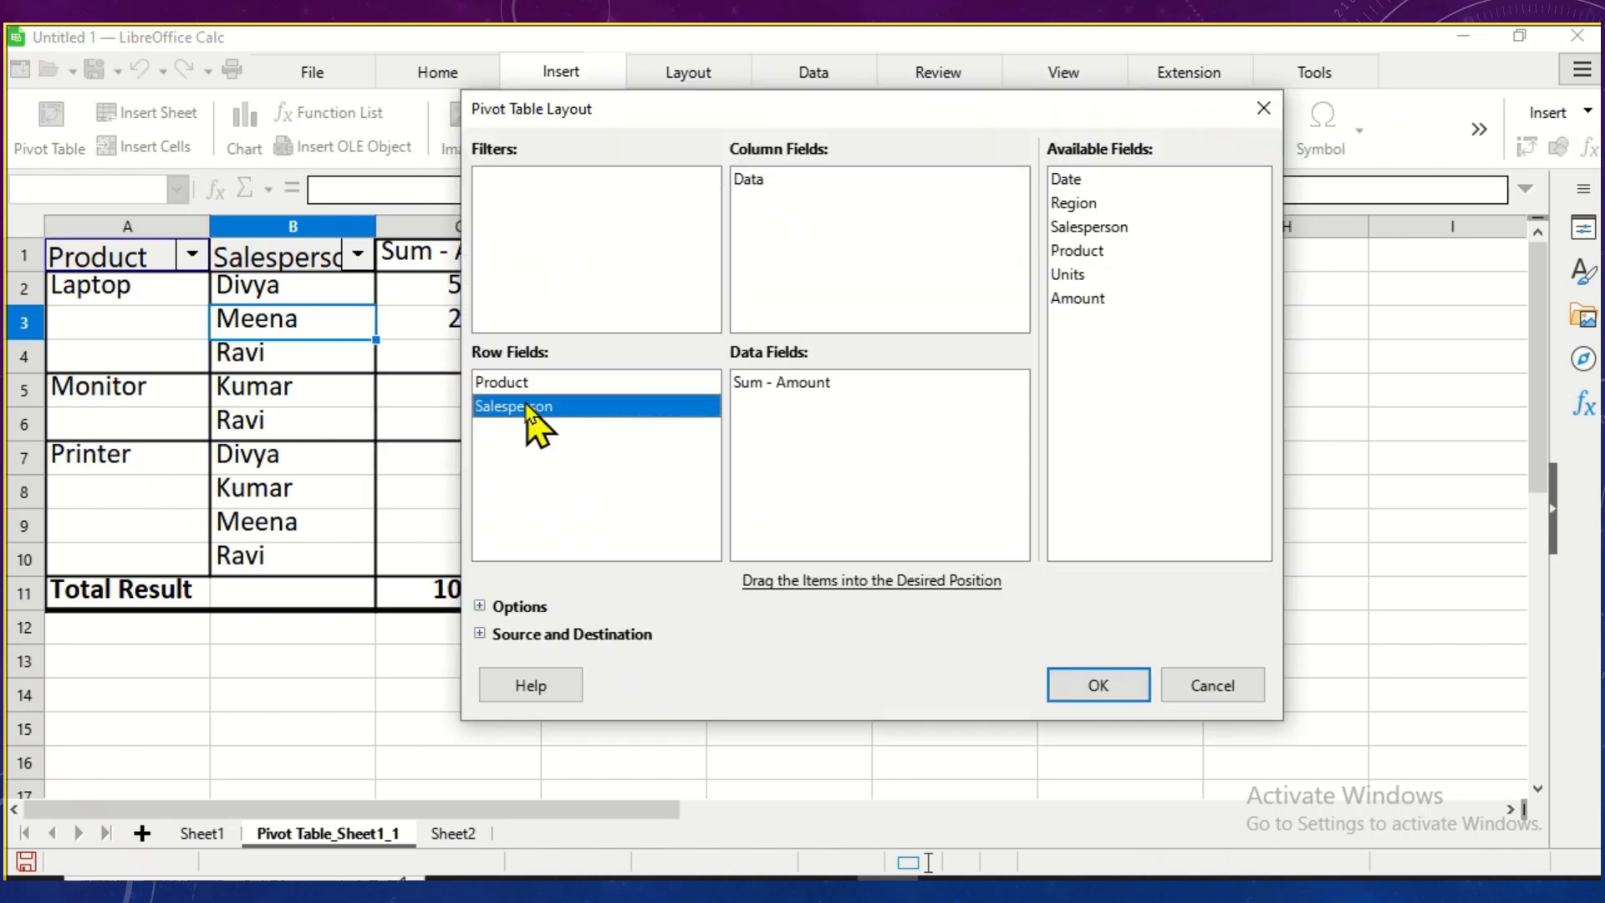
double_click(646, 389)
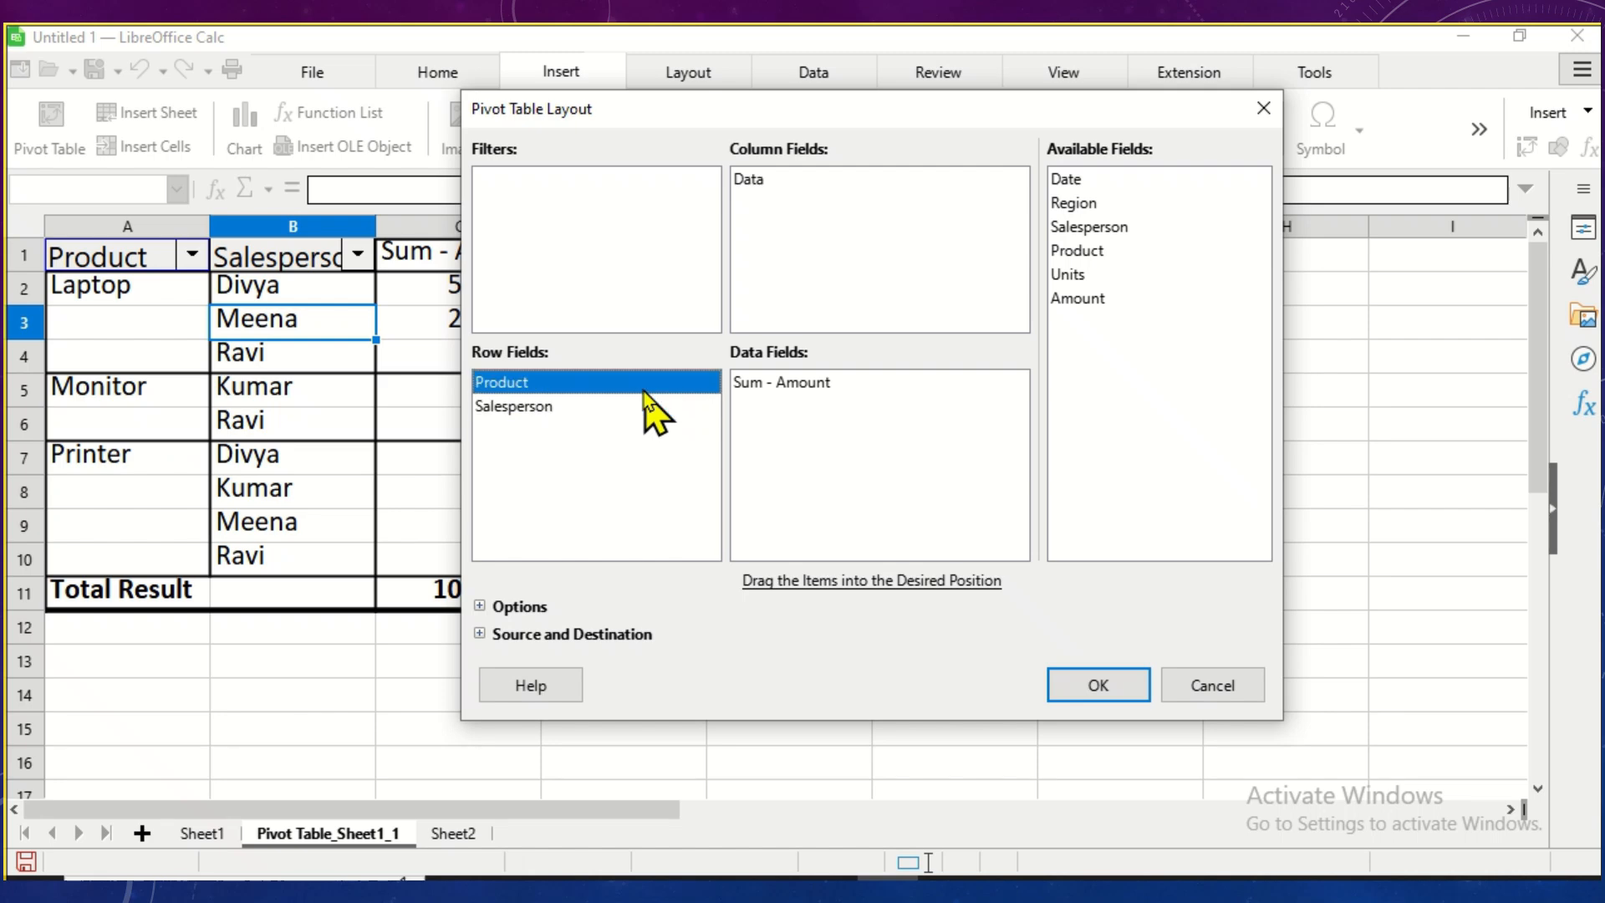
key(Escape)
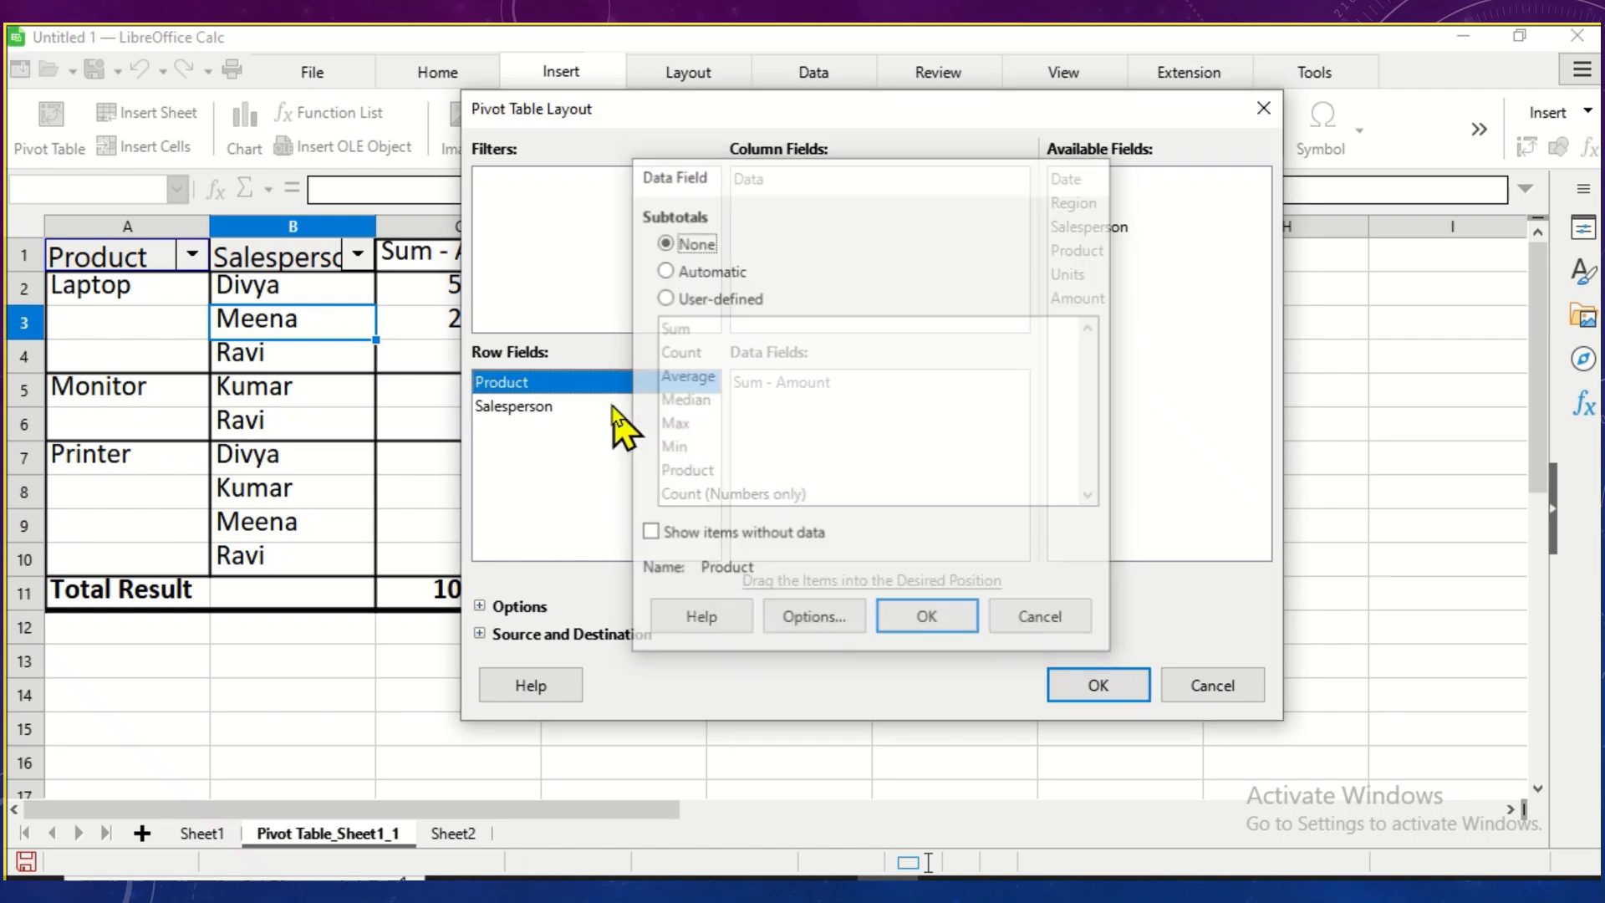
click(611, 405)
key(Delete)
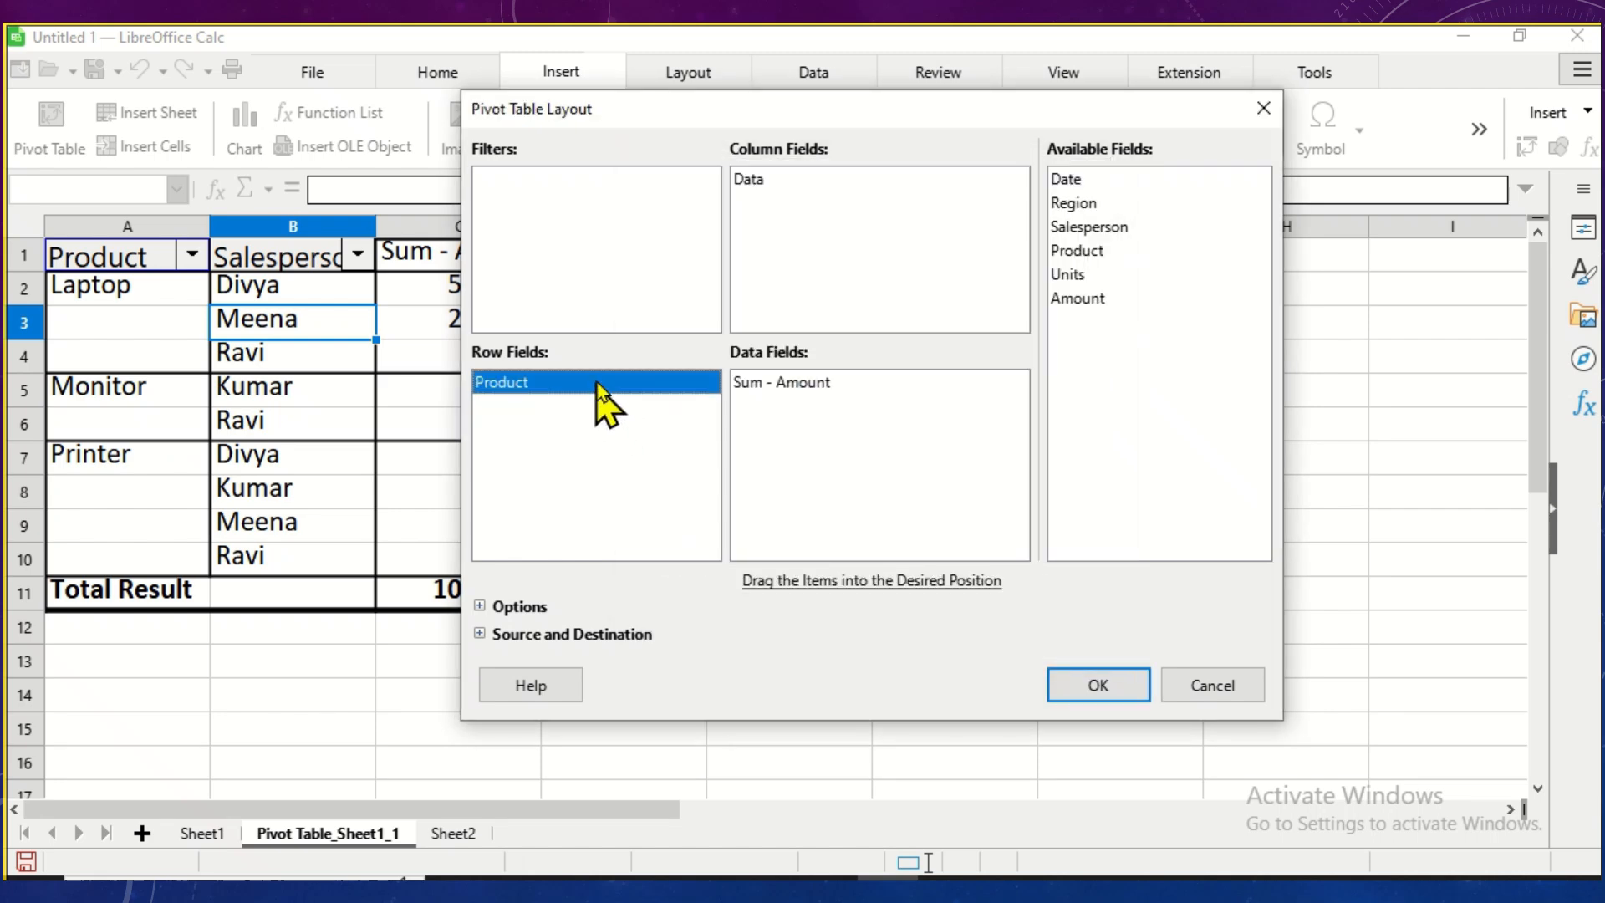
key(Delete)
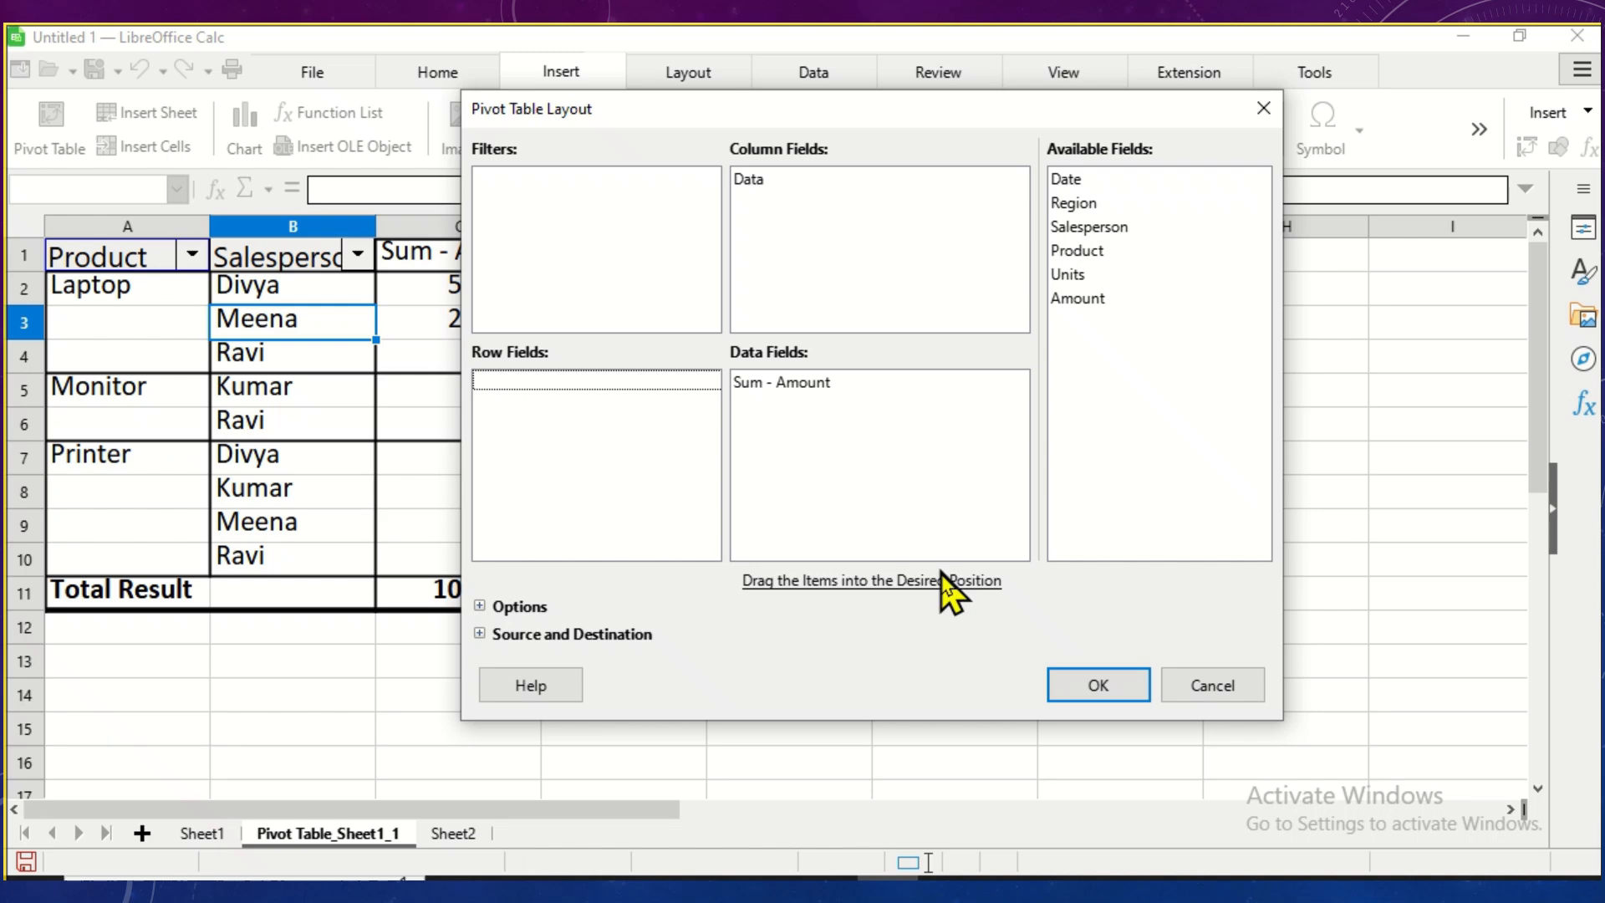
click(1078, 675)
click(161, 301)
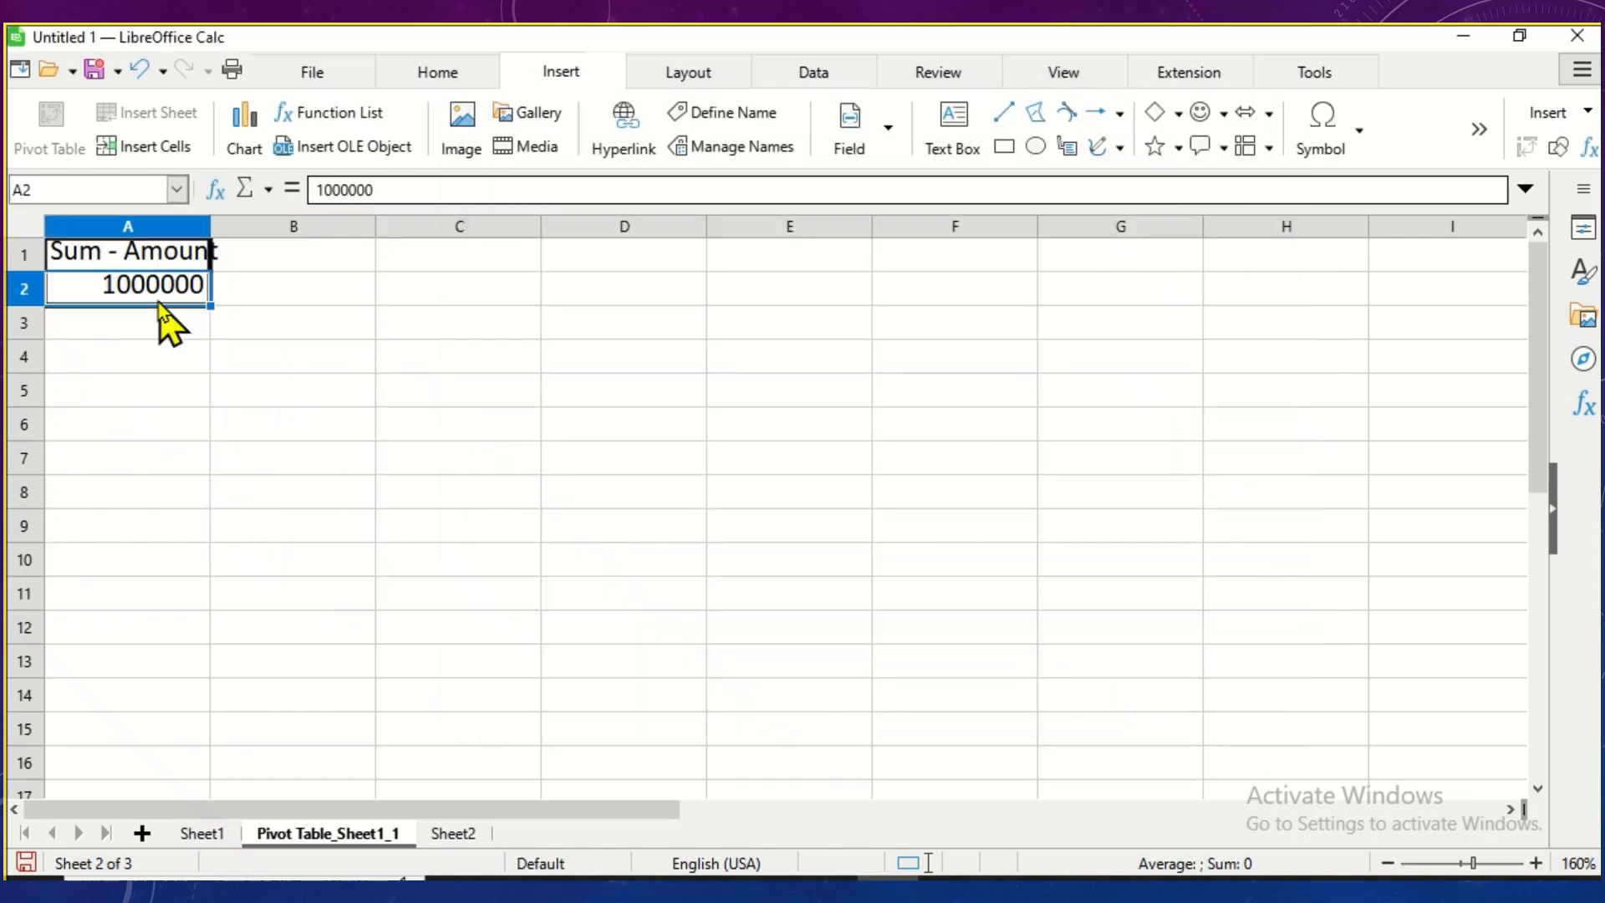
Step: Add Date, Region, Salesperson, Product and Units as the pivot table's row fields, apply the layout and show the pivot table sheet
right_click(157, 299)
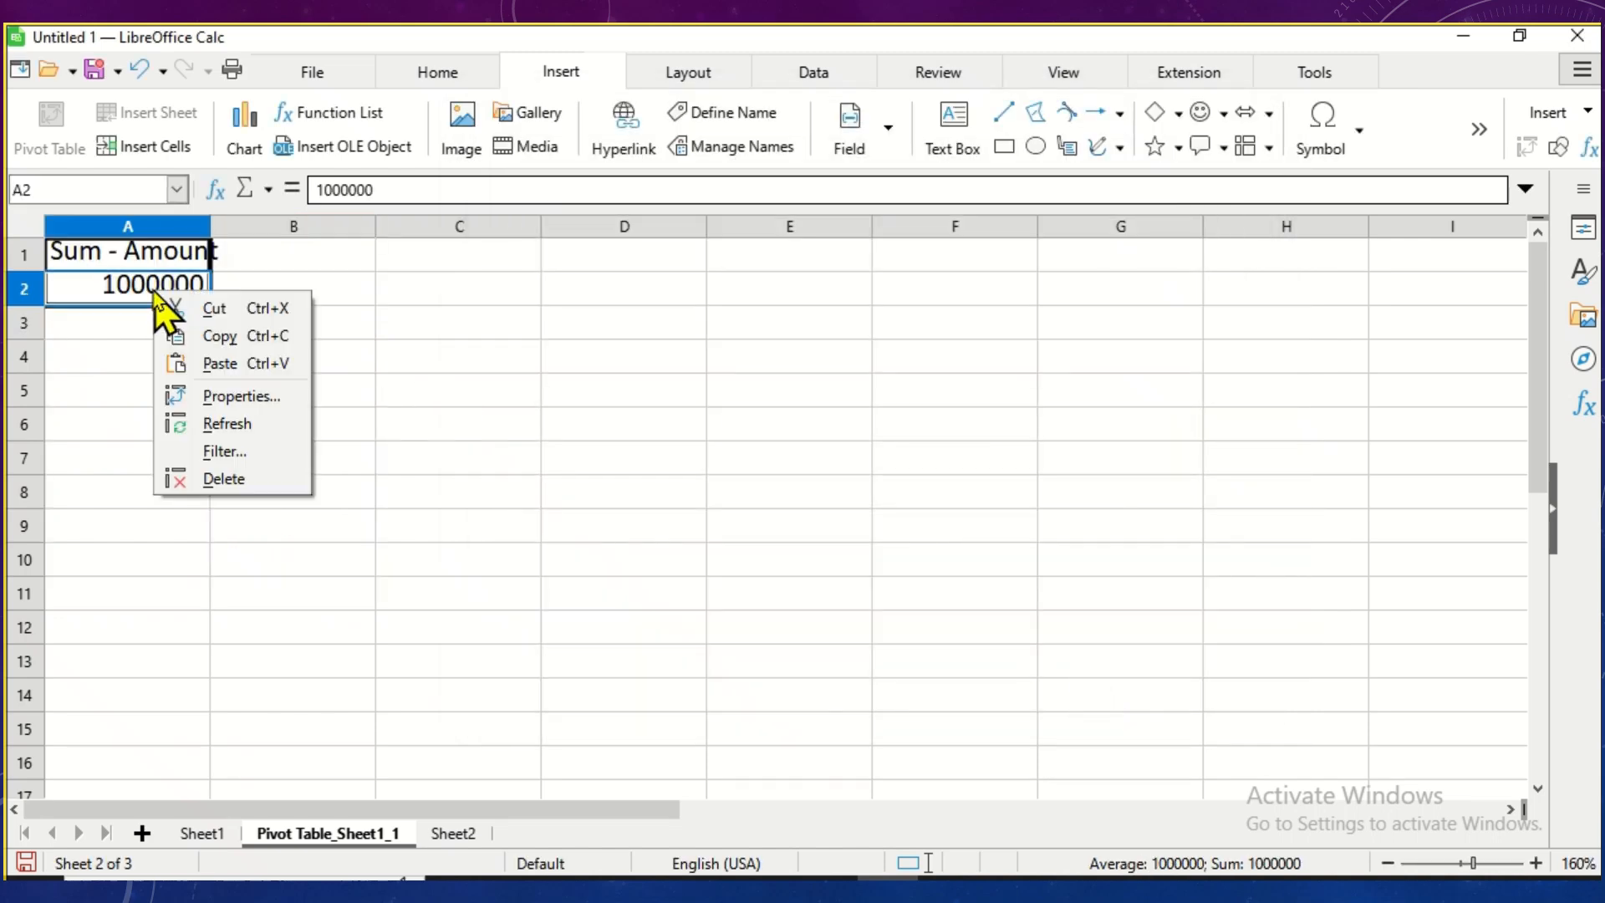
click(235, 396)
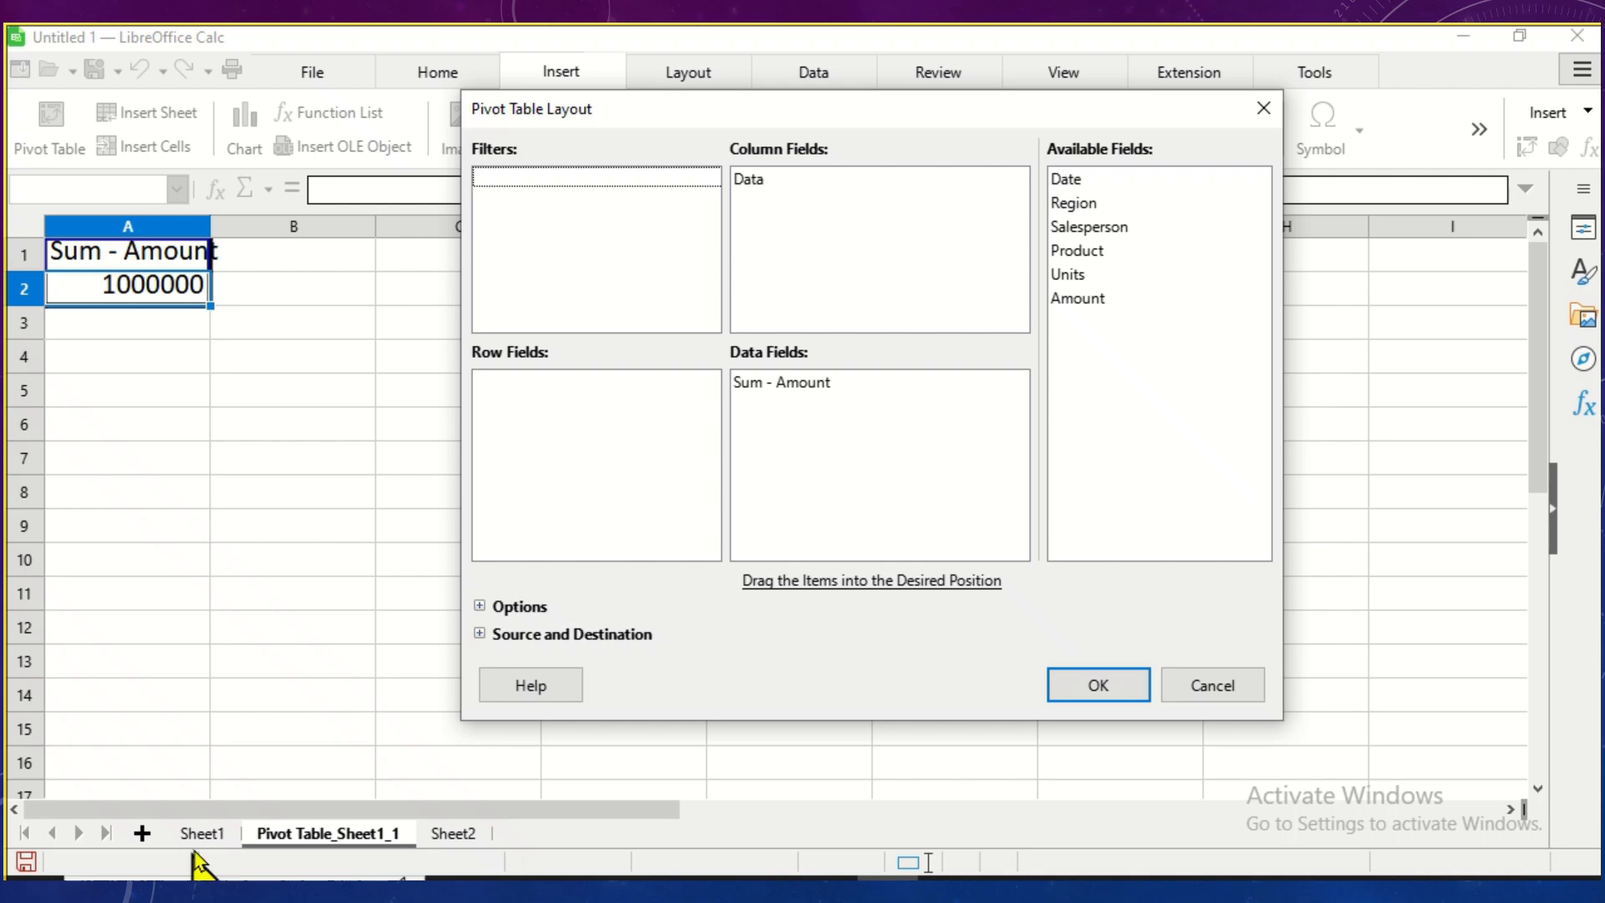
click(208, 839)
drag(751, 127, 1083, 115)
drag(1429, 172, 840, 472)
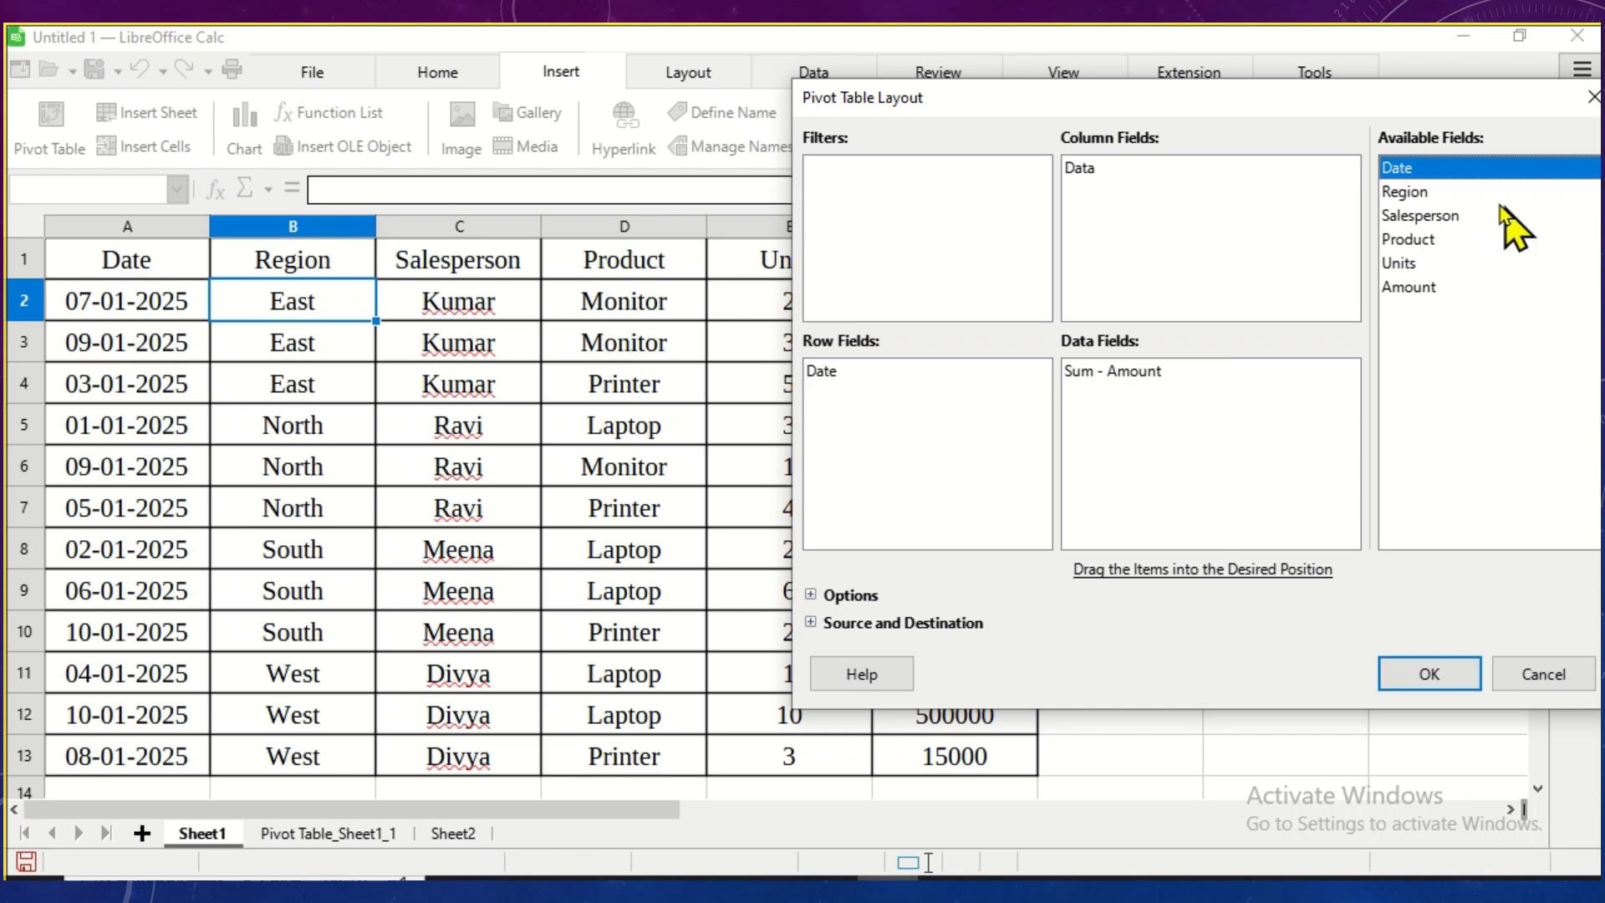
drag(1404, 191, 912, 443)
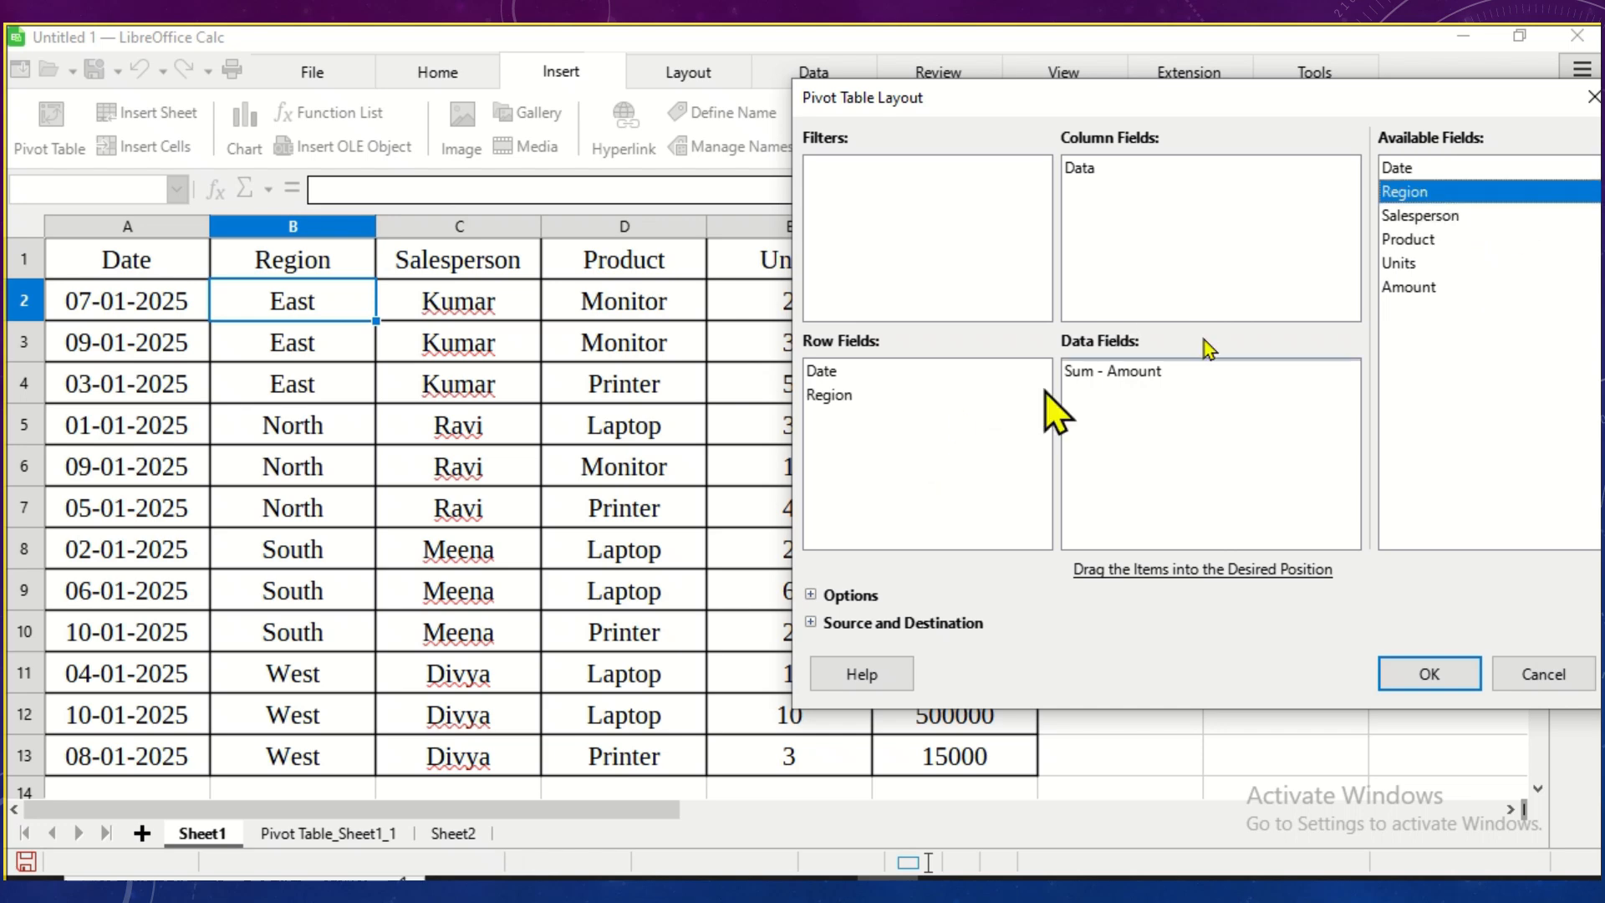
drag(1417, 217, 985, 451)
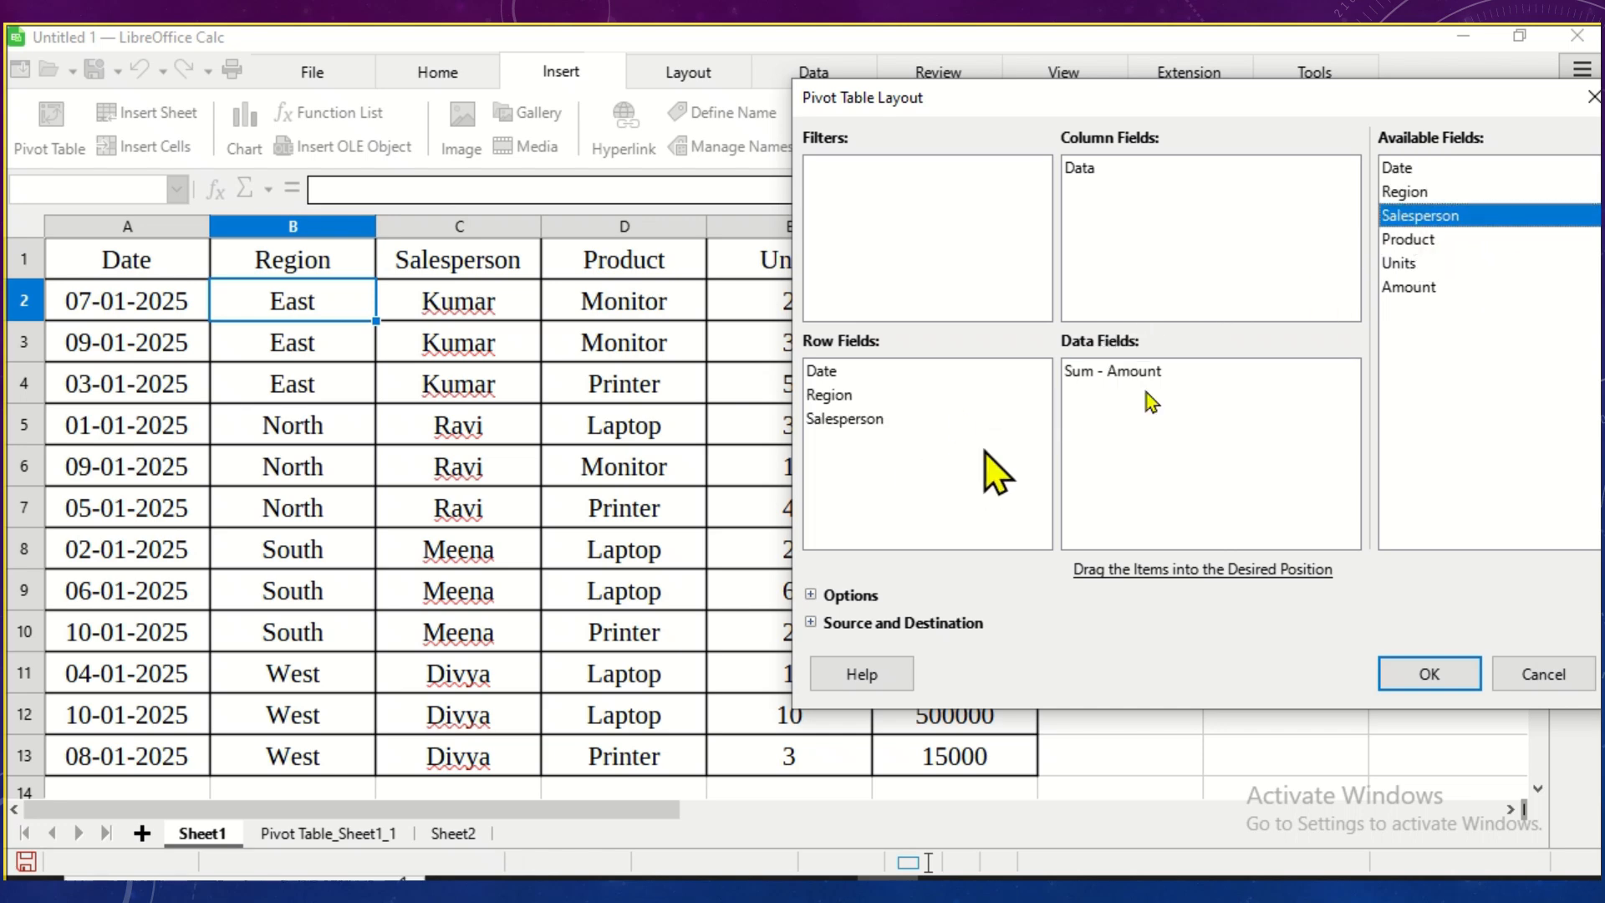
drag(1412, 241, 913, 435)
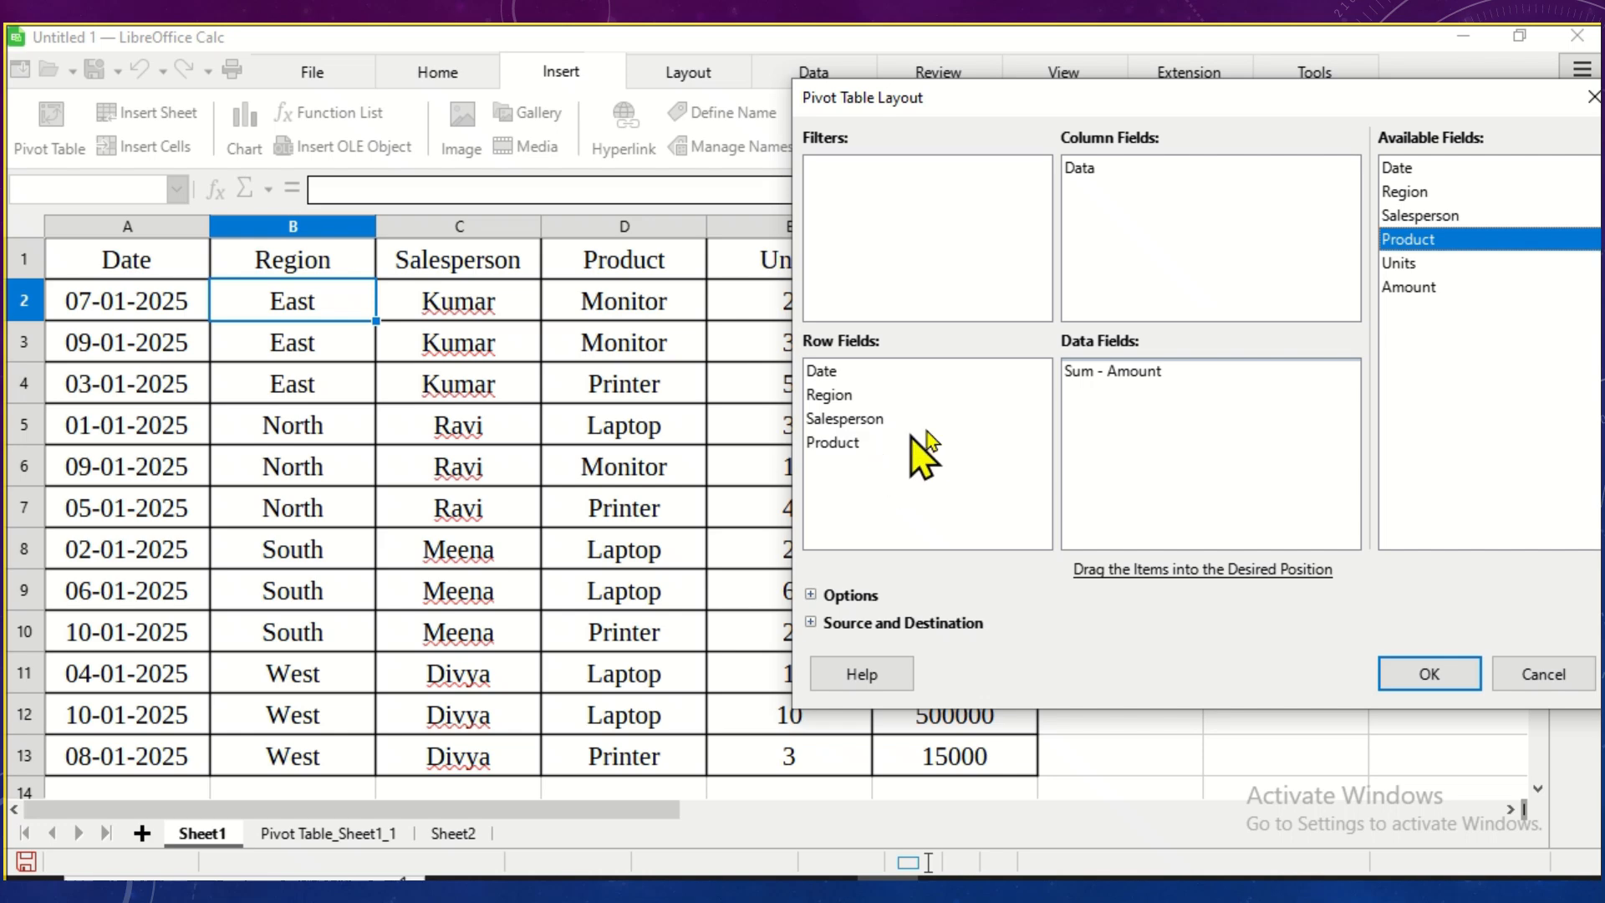
drag(1439, 266, 907, 482)
click(1189, 393)
click(1442, 679)
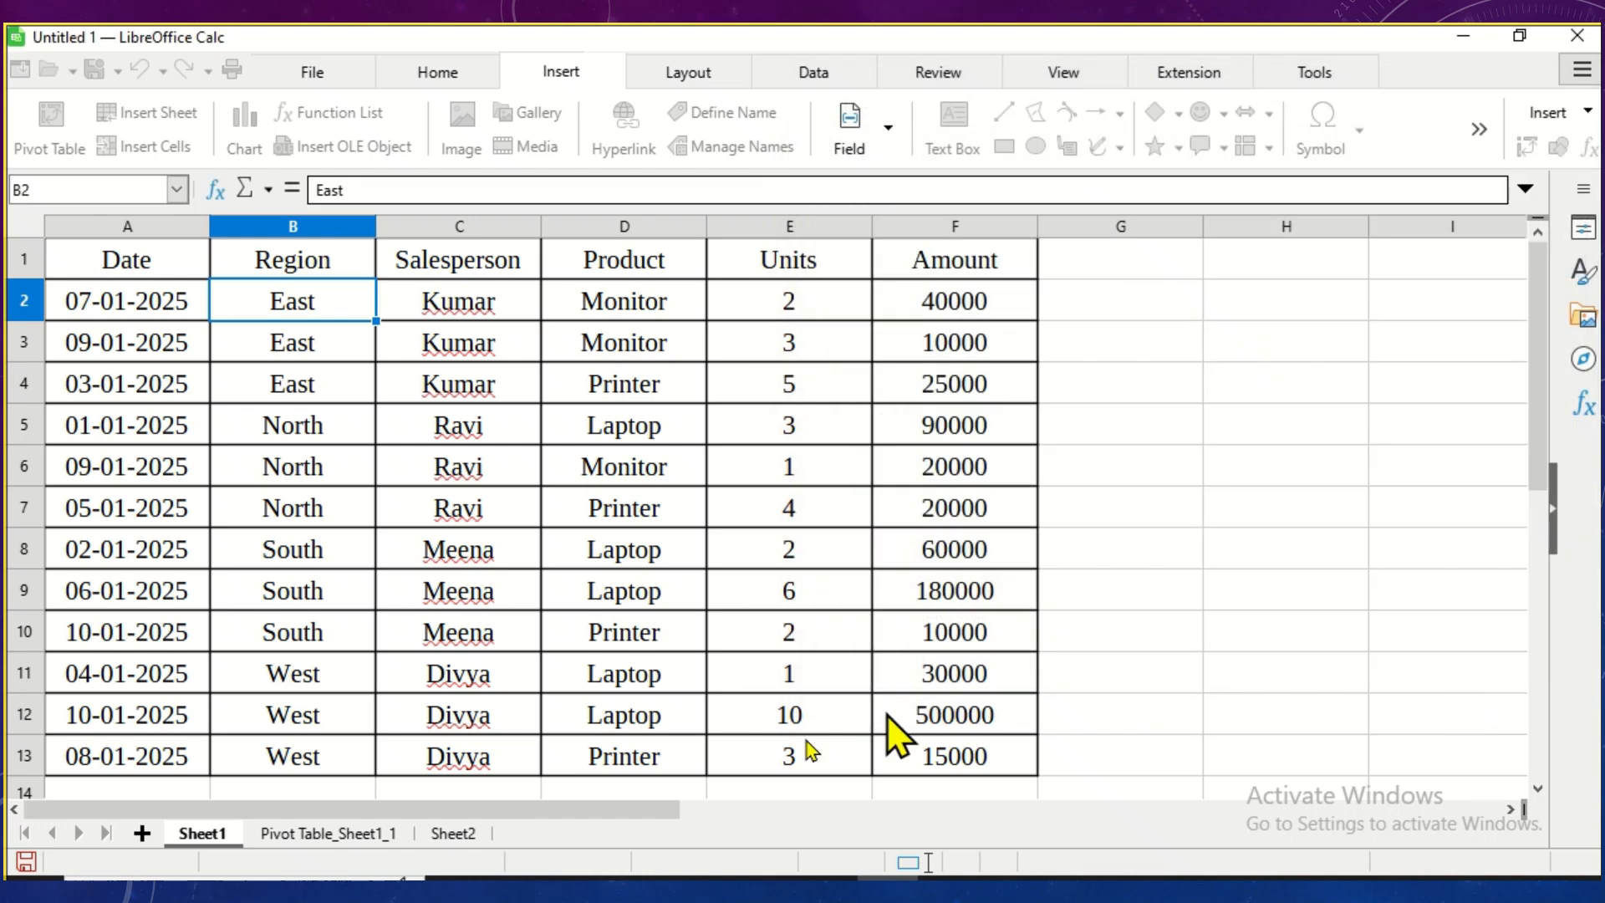
click(319, 834)
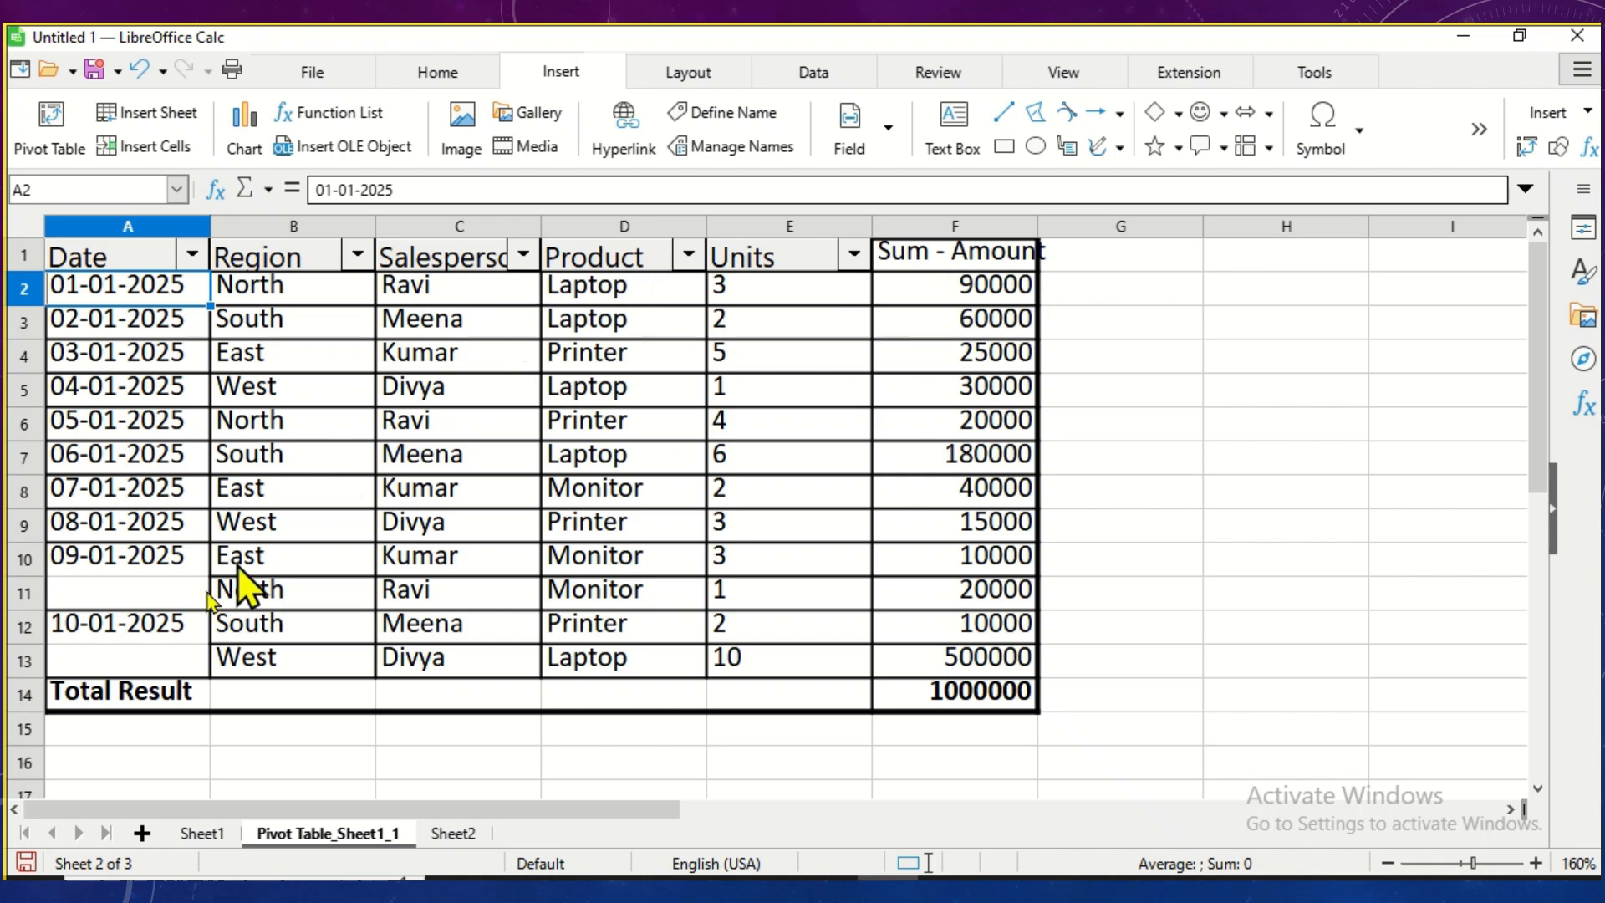
Step: Compare the source data on Sheet1 with the pivot table and examine the pivot rows grouped under 09-01-2025
click(204, 833)
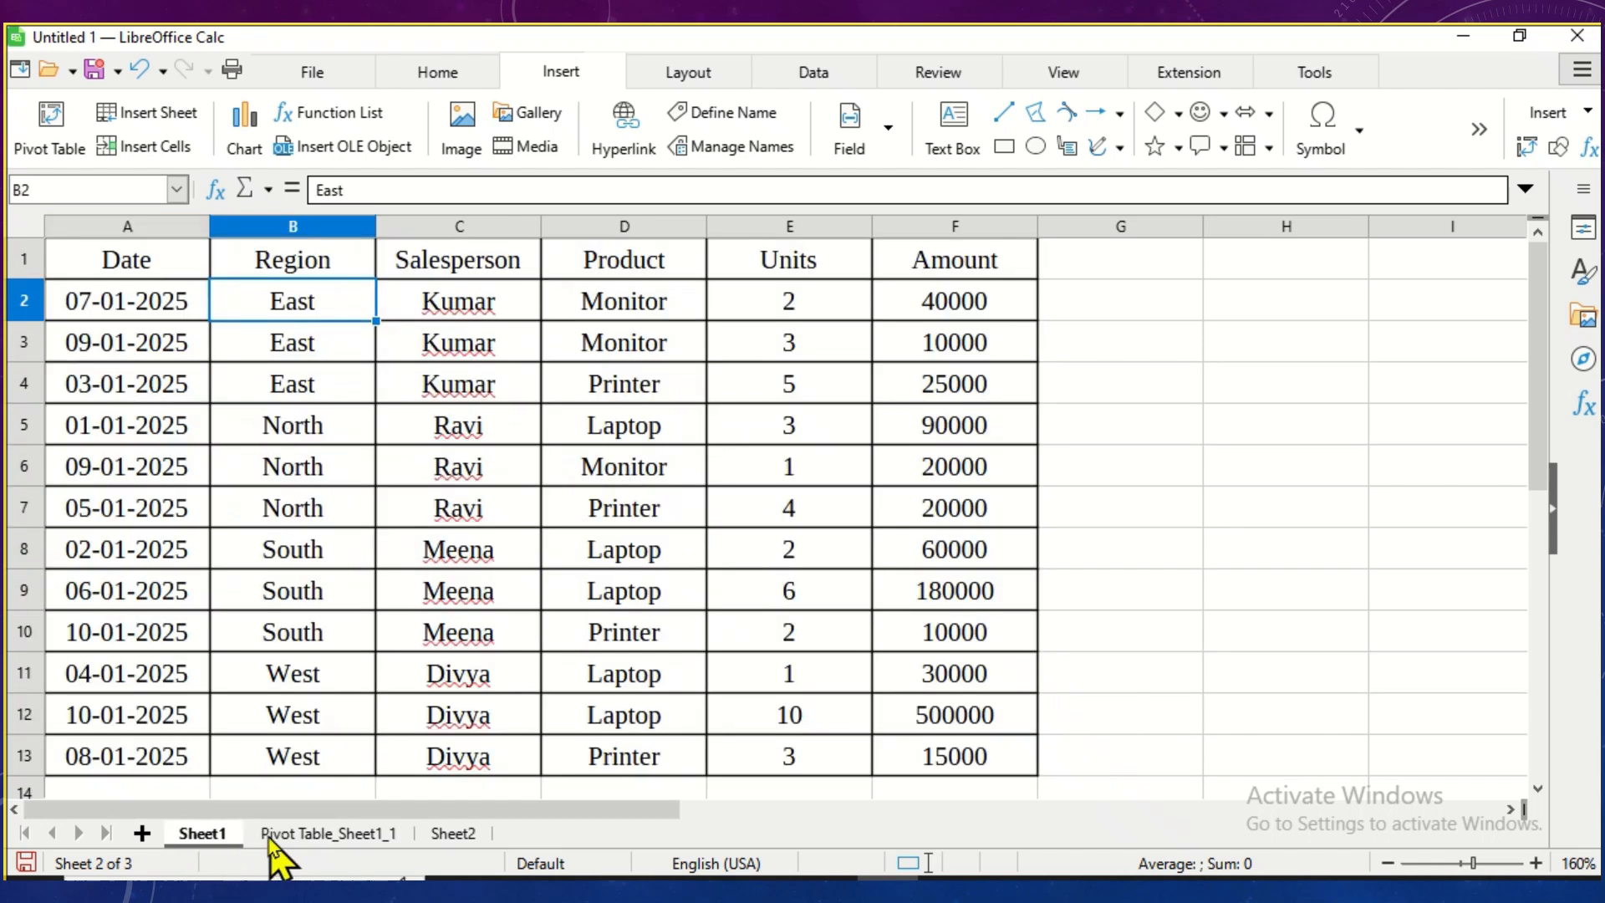
click(264, 834)
drag(136, 568, 725, 574)
drag(999, 589, 1014, 607)
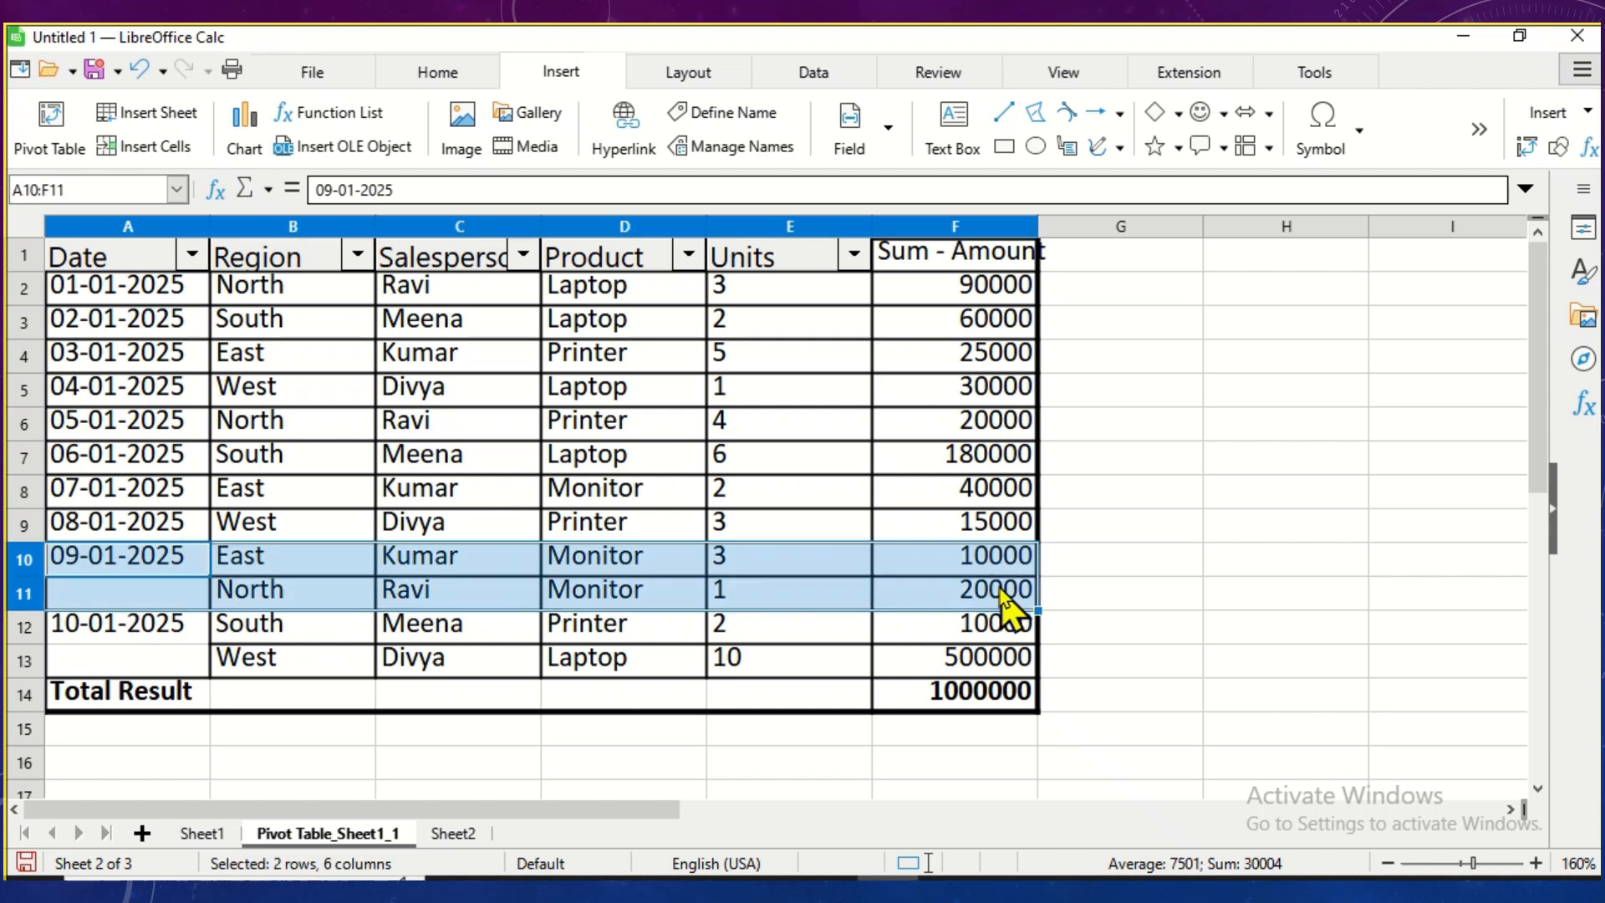
click(1003, 595)
Step: Move the Region field ahead of Date directly in the pivot table so the rows are grouped by region first
click(247, 297)
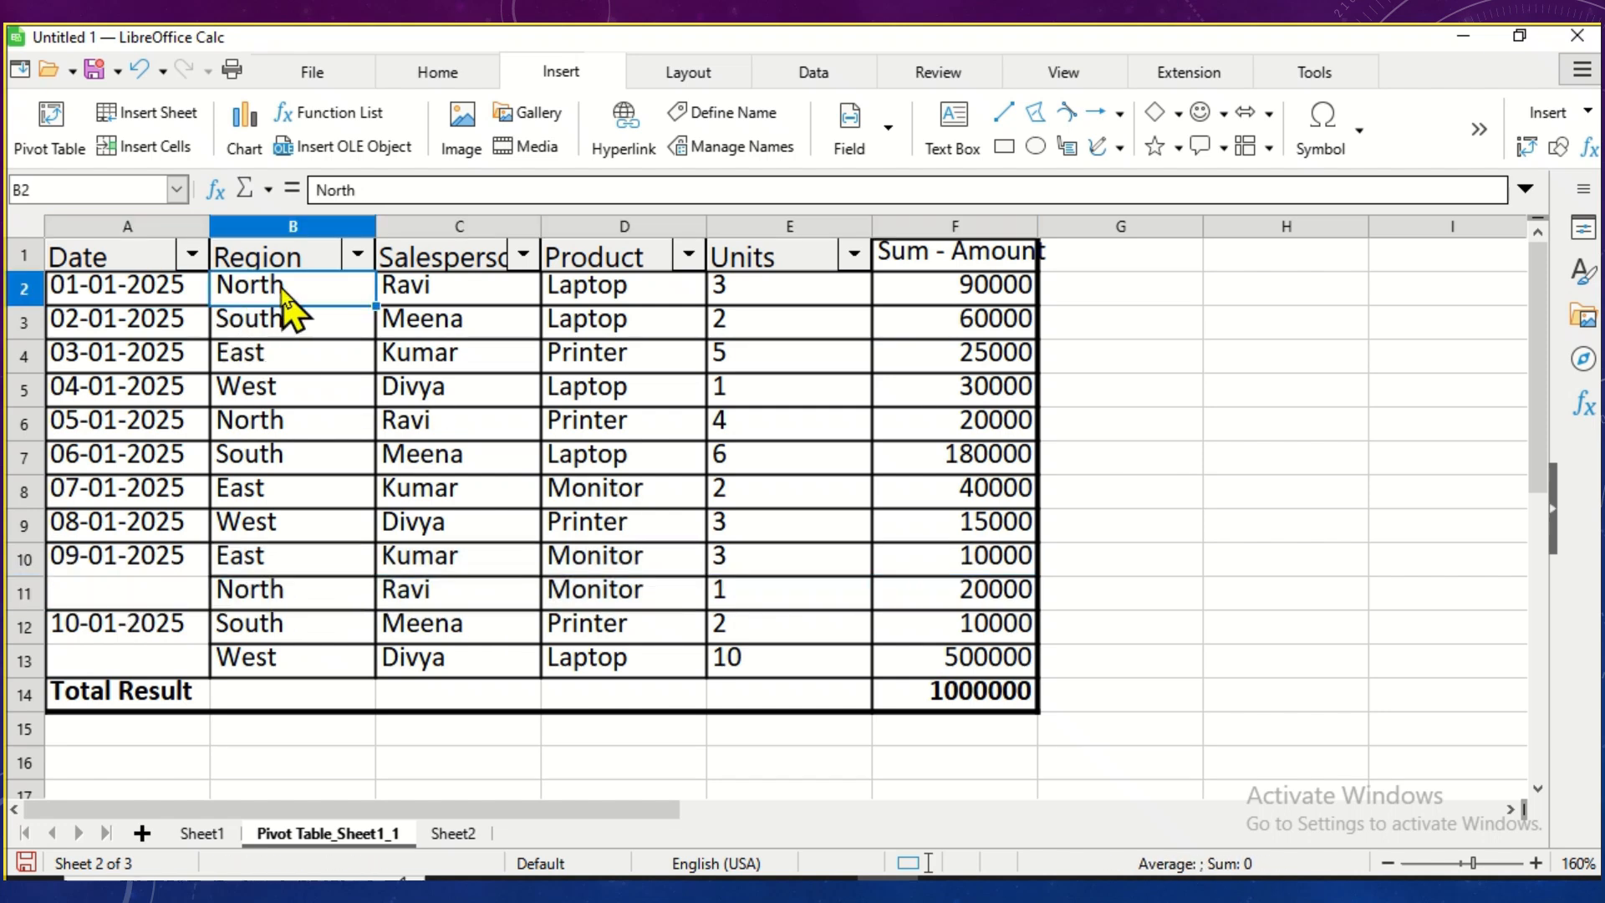
ctrl+scroll(282, 289, up, 1)
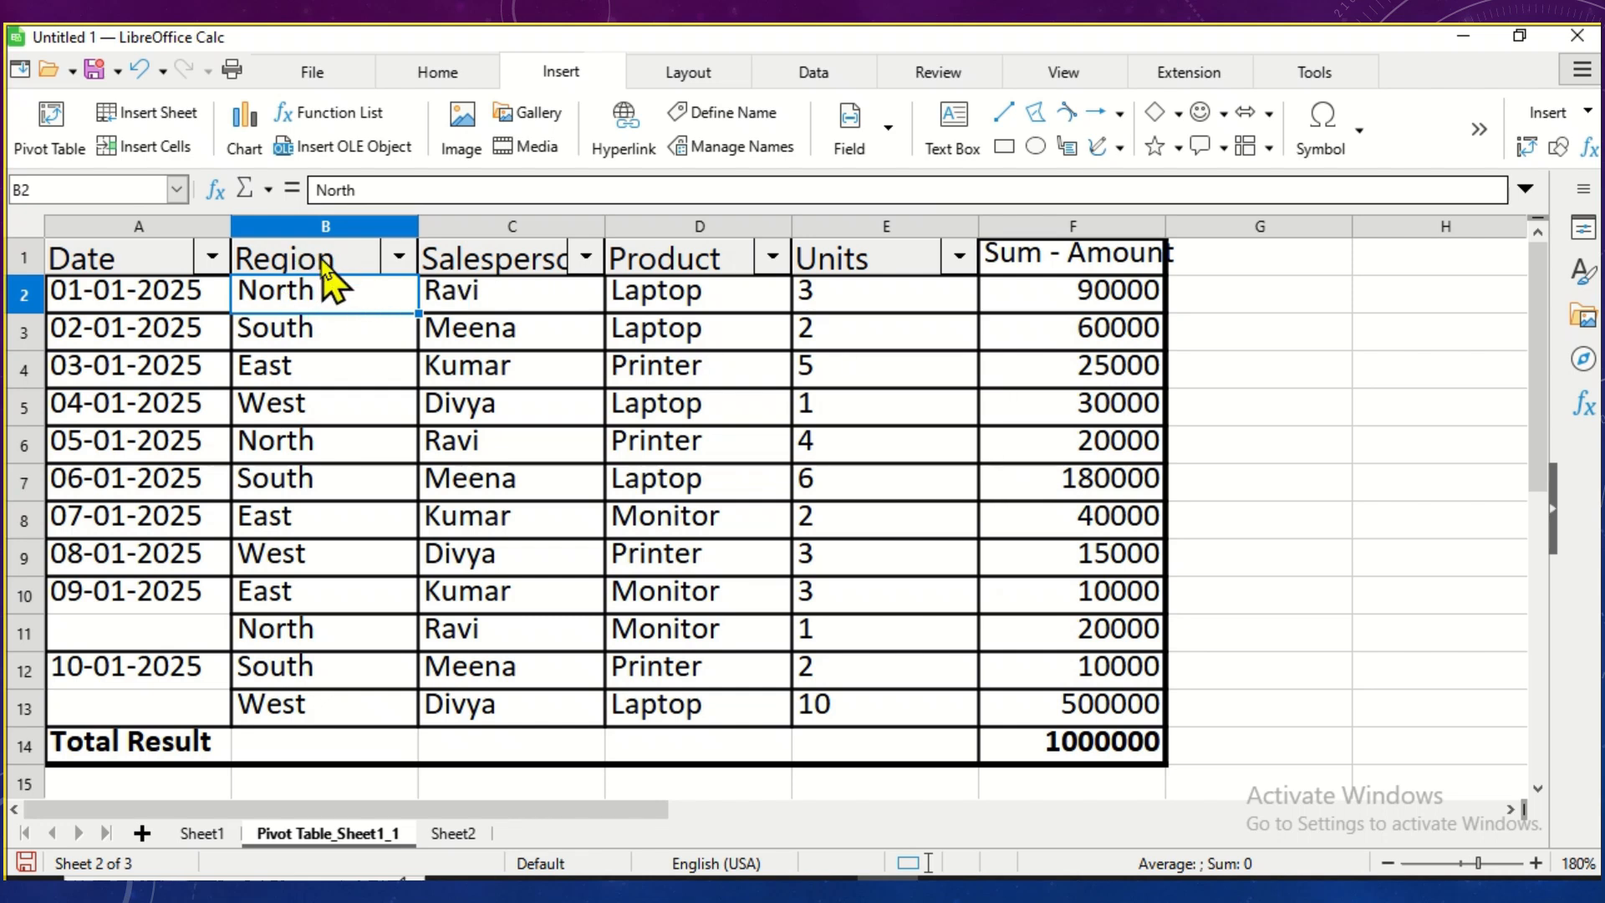
drag(323, 263, 269, 248)
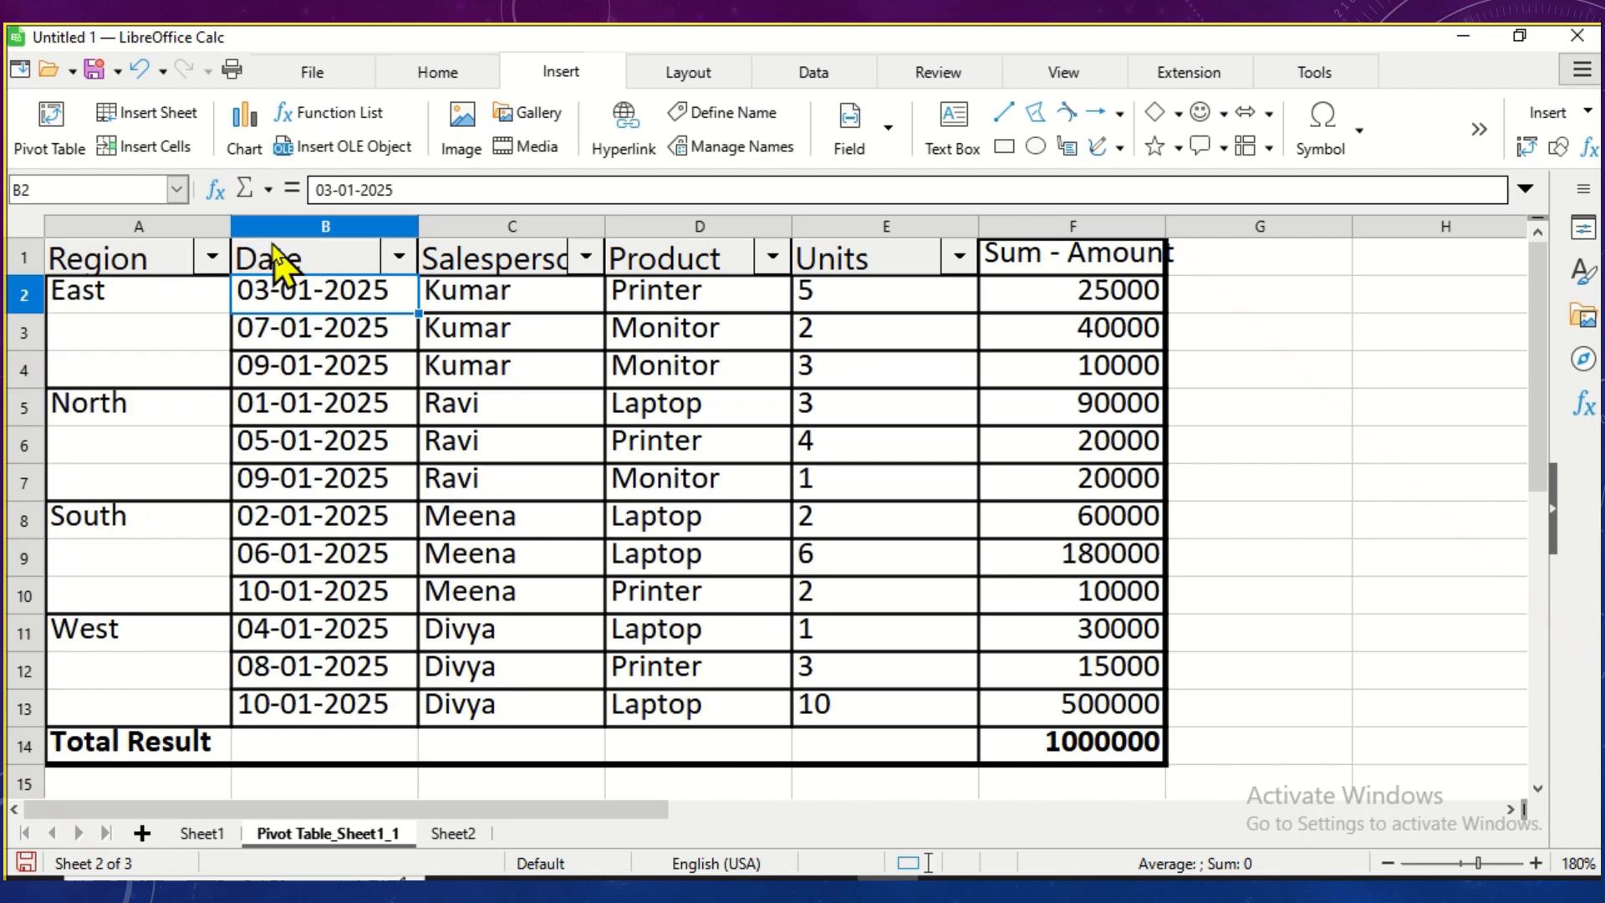
click(104, 288)
click(1035, 344)
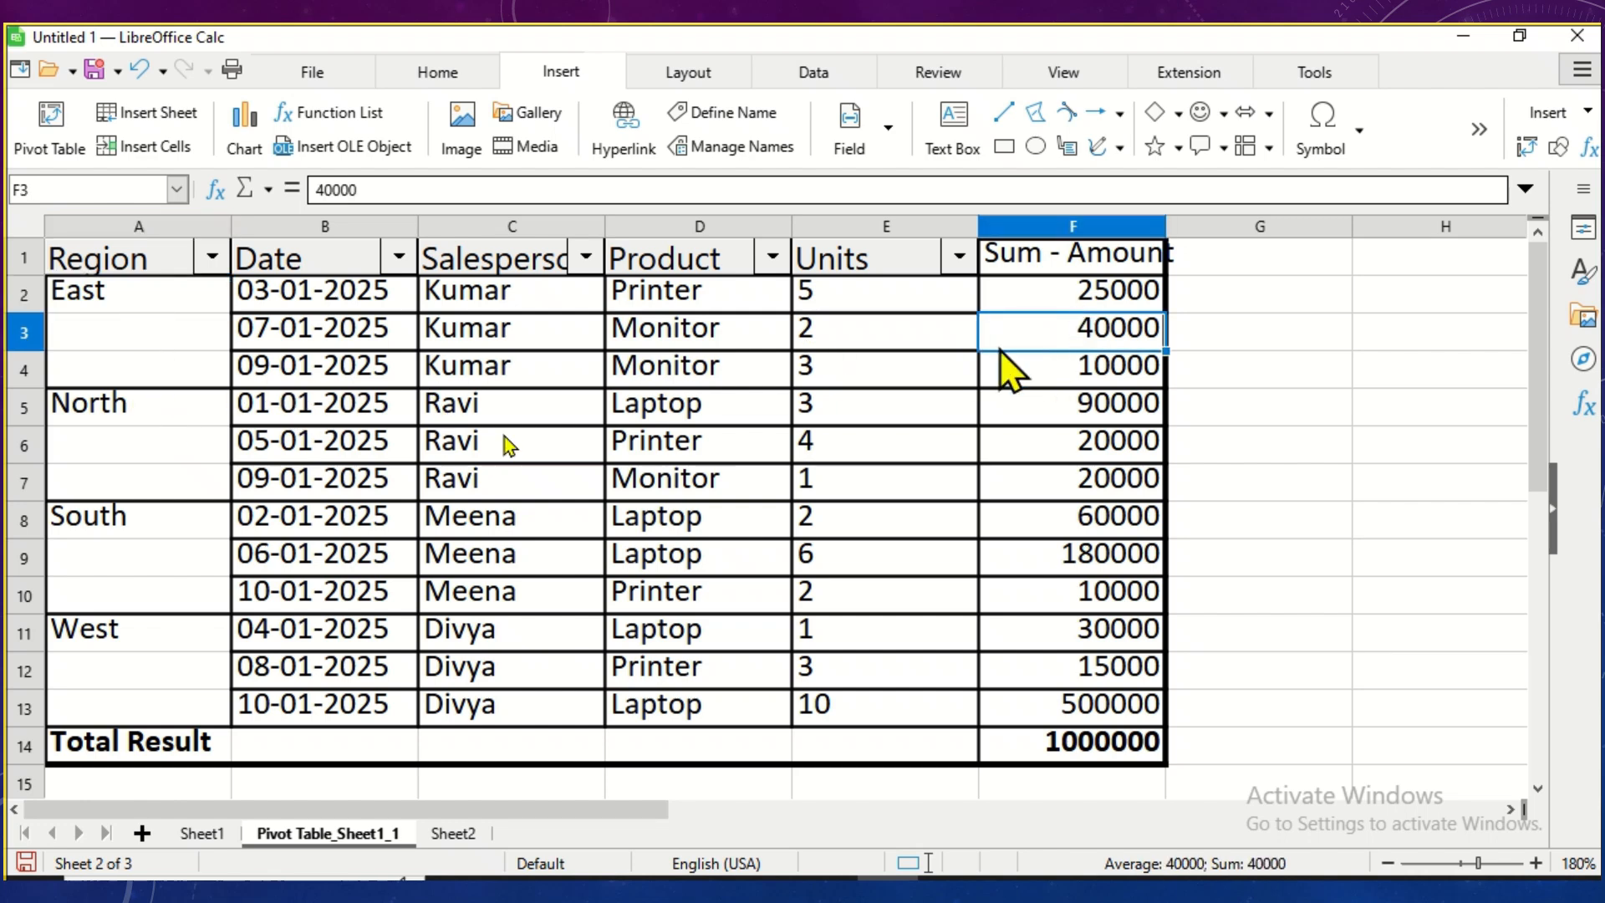
Step: Set the Region row field's subtotals to user-defined Sum in the pivot table's properties and apply the layout
click(157, 303)
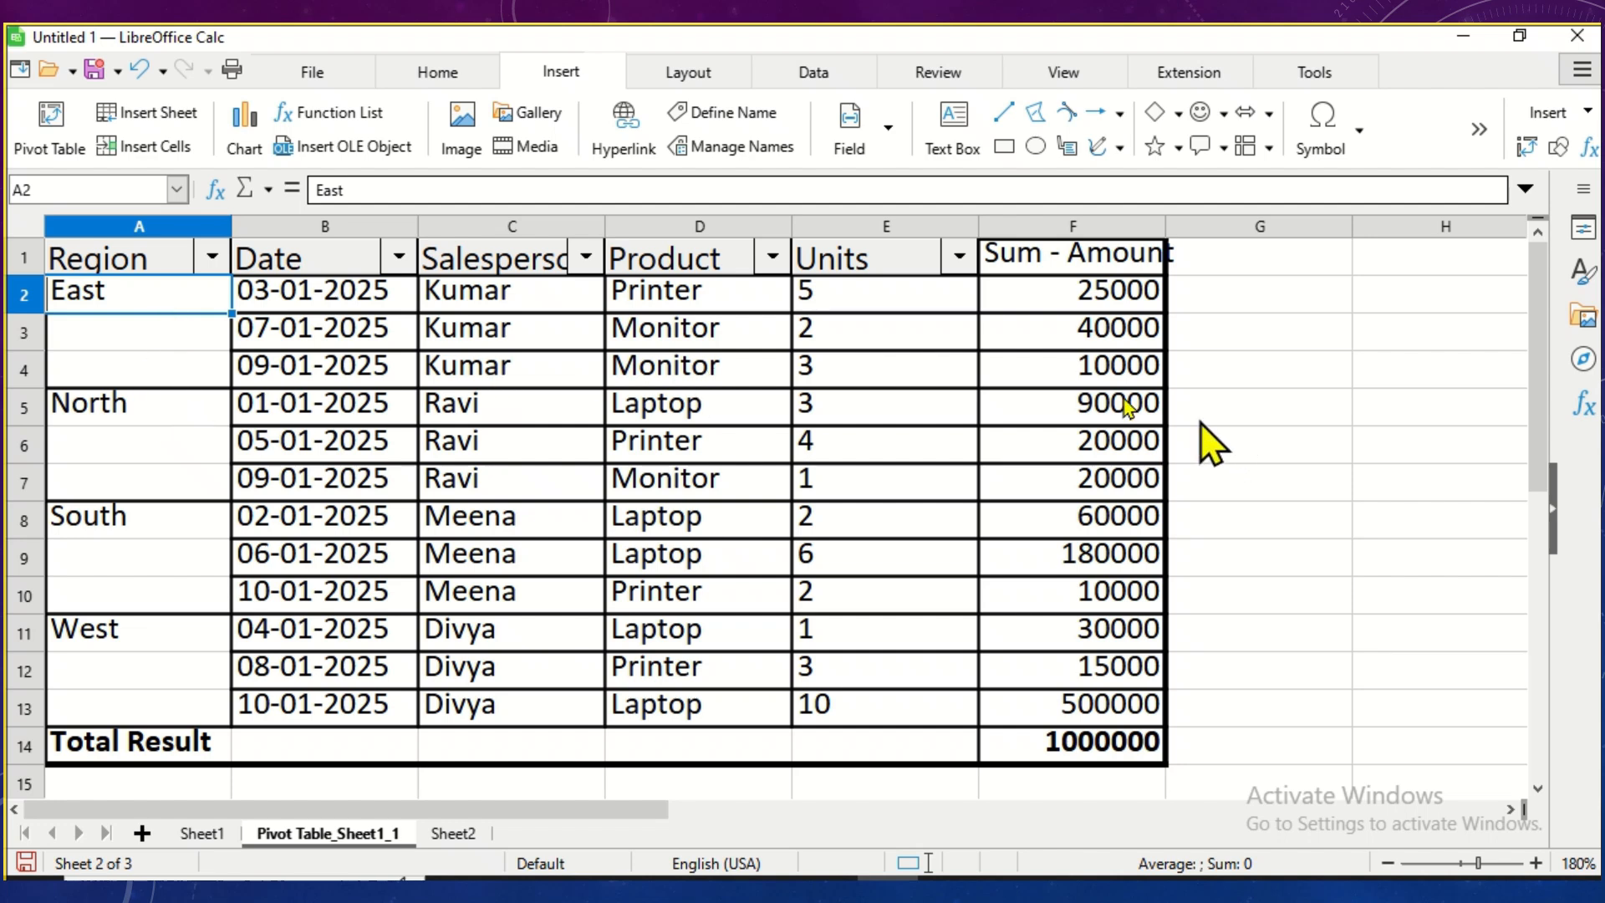
right_click(153, 297)
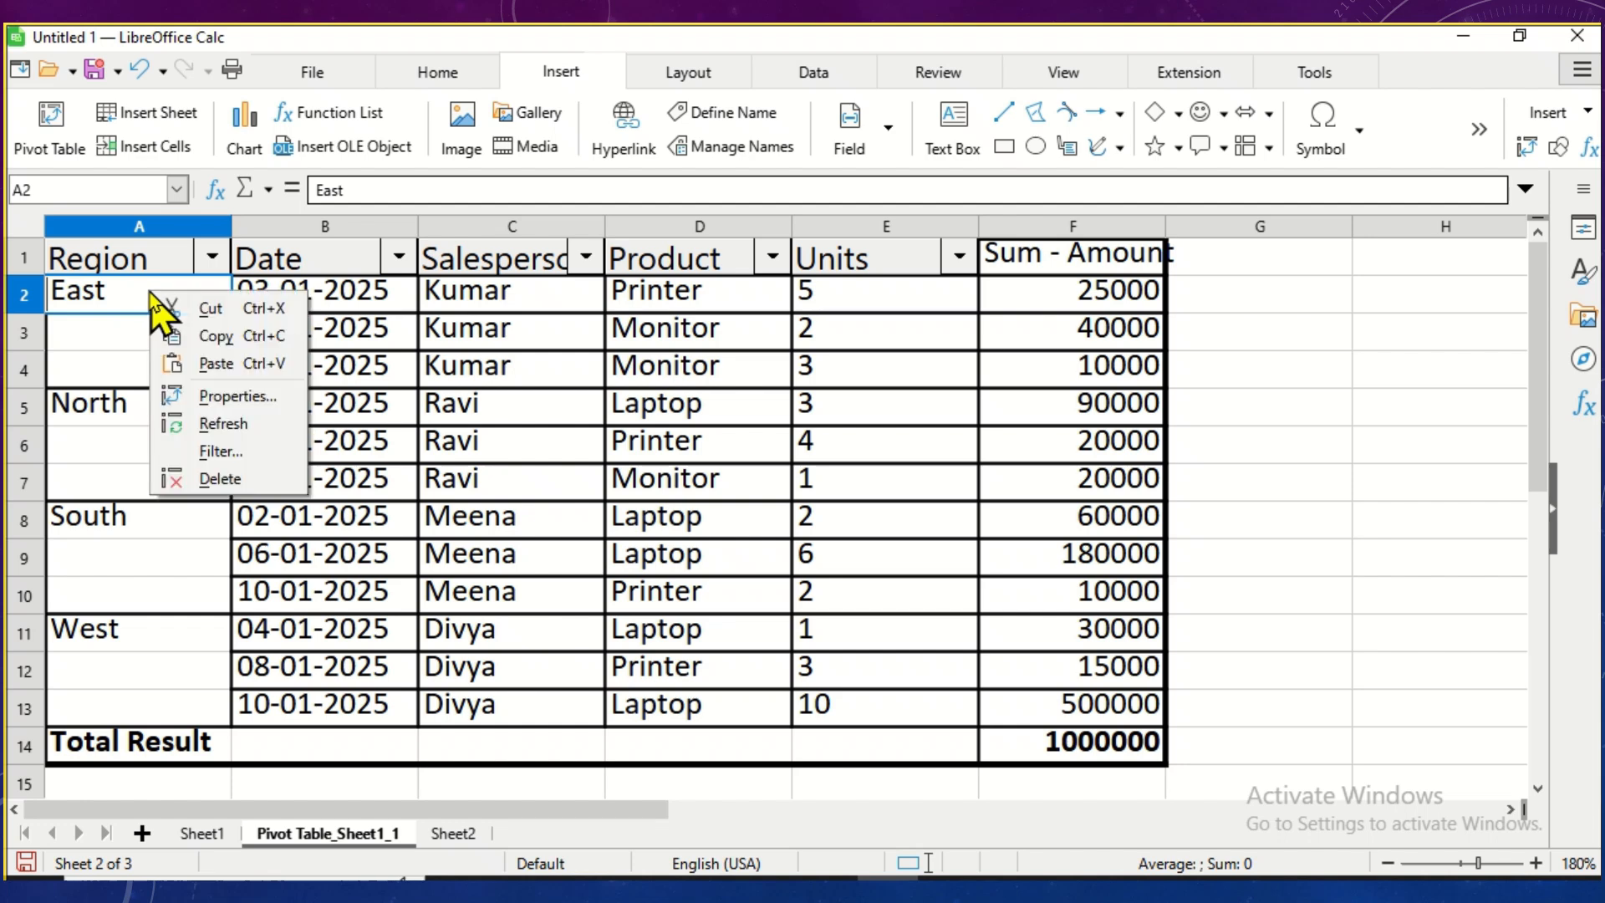
click(230, 396)
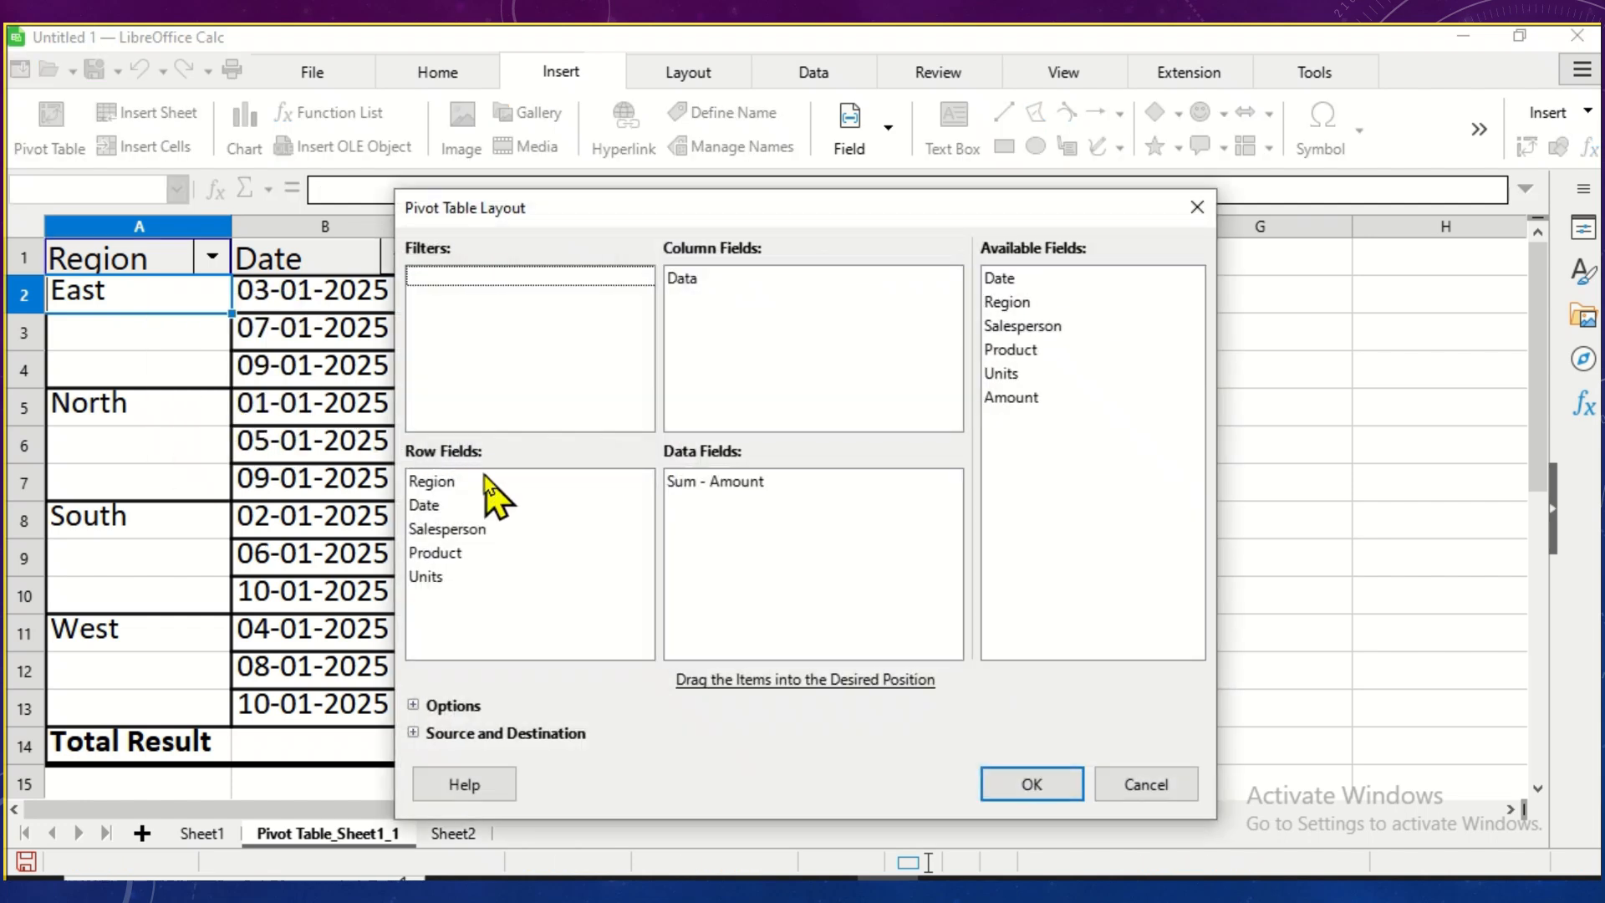
click(454, 483)
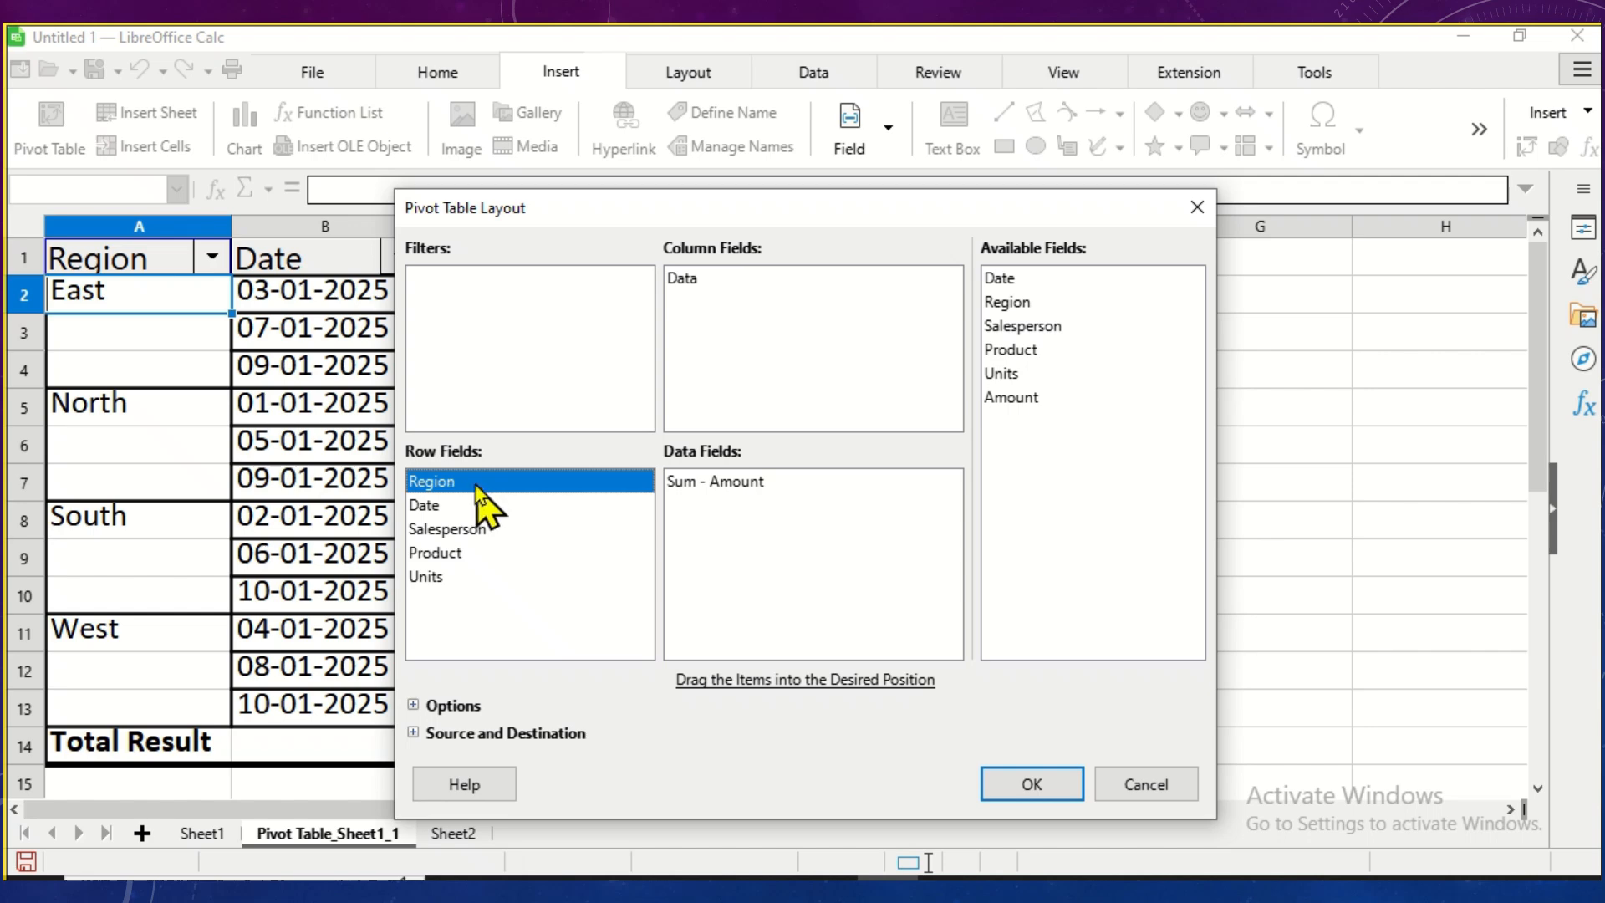
double_click(481, 481)
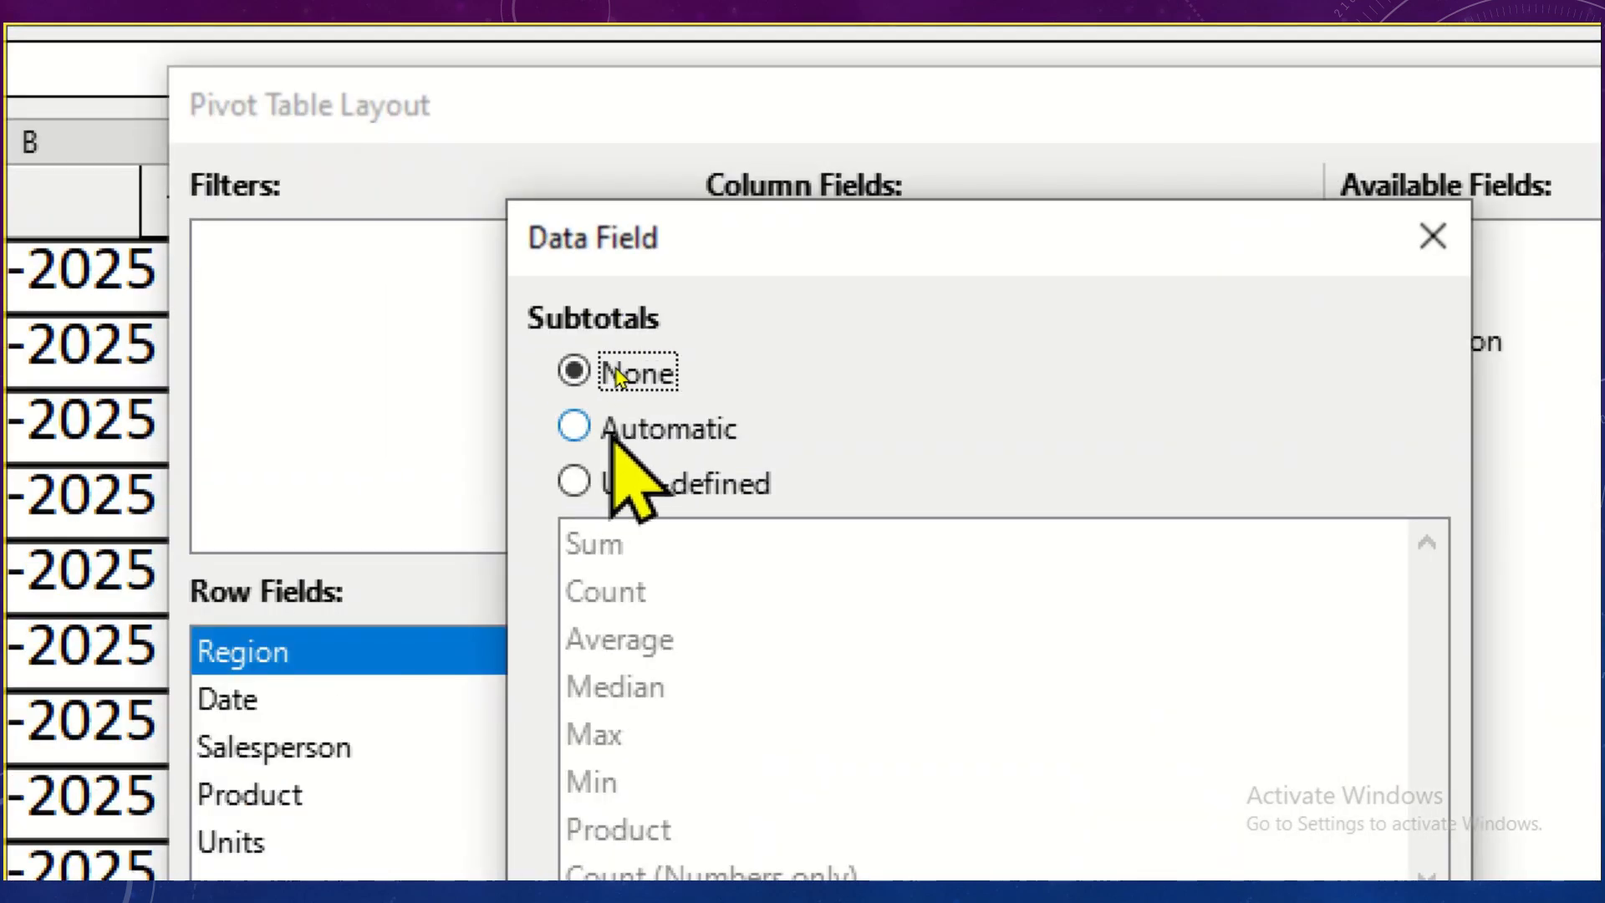
click(614, 431)
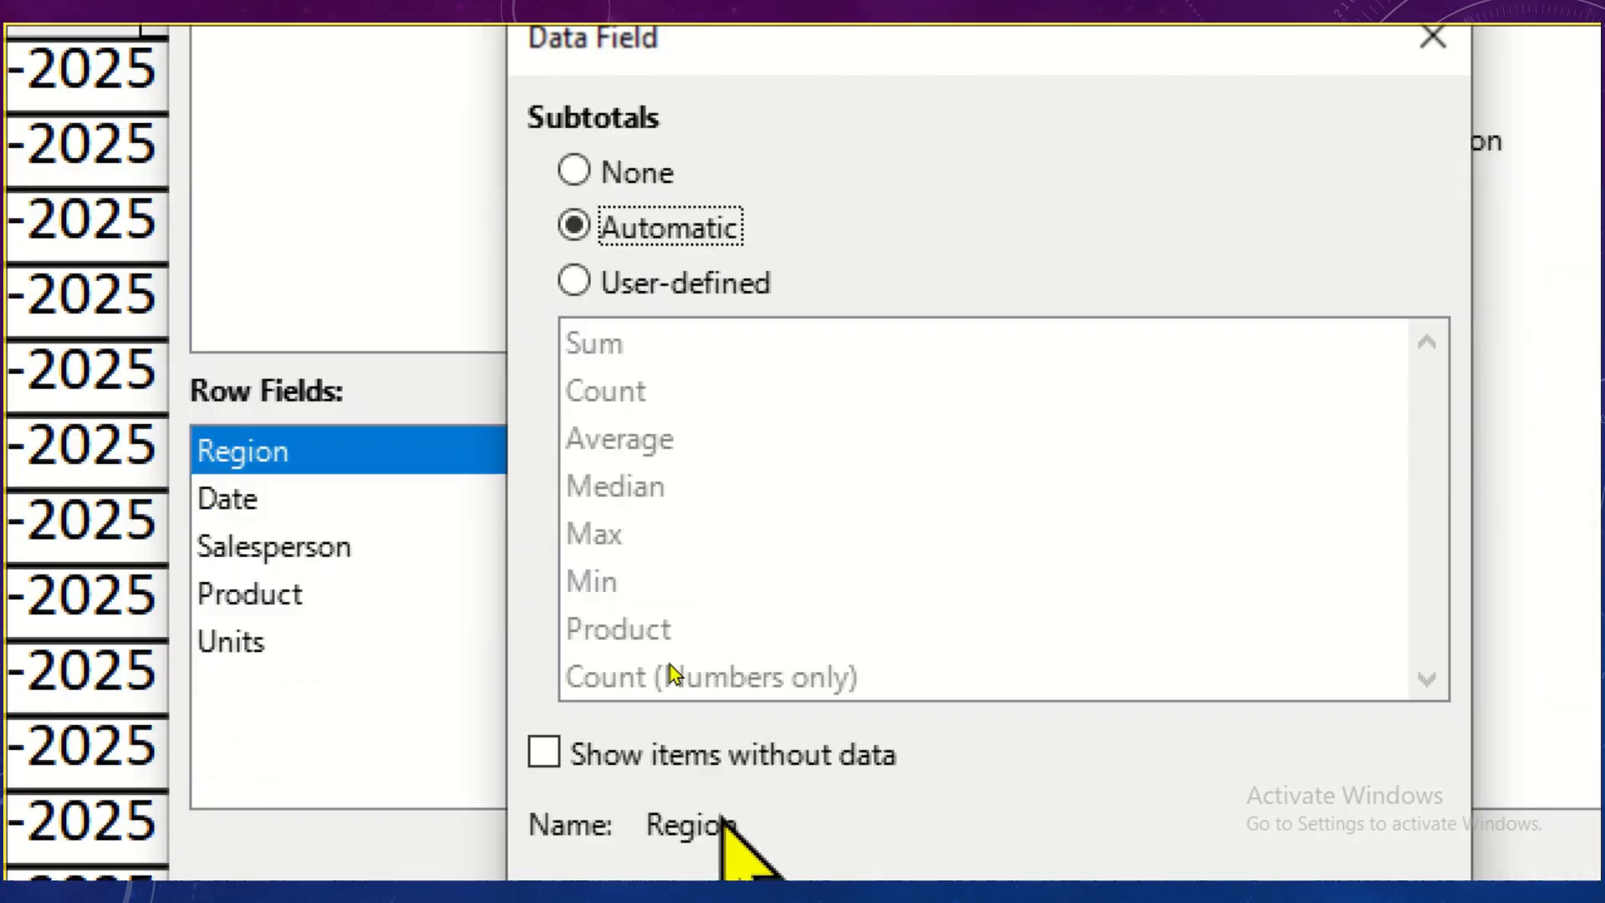
click(636, 284)
click(607, 345)
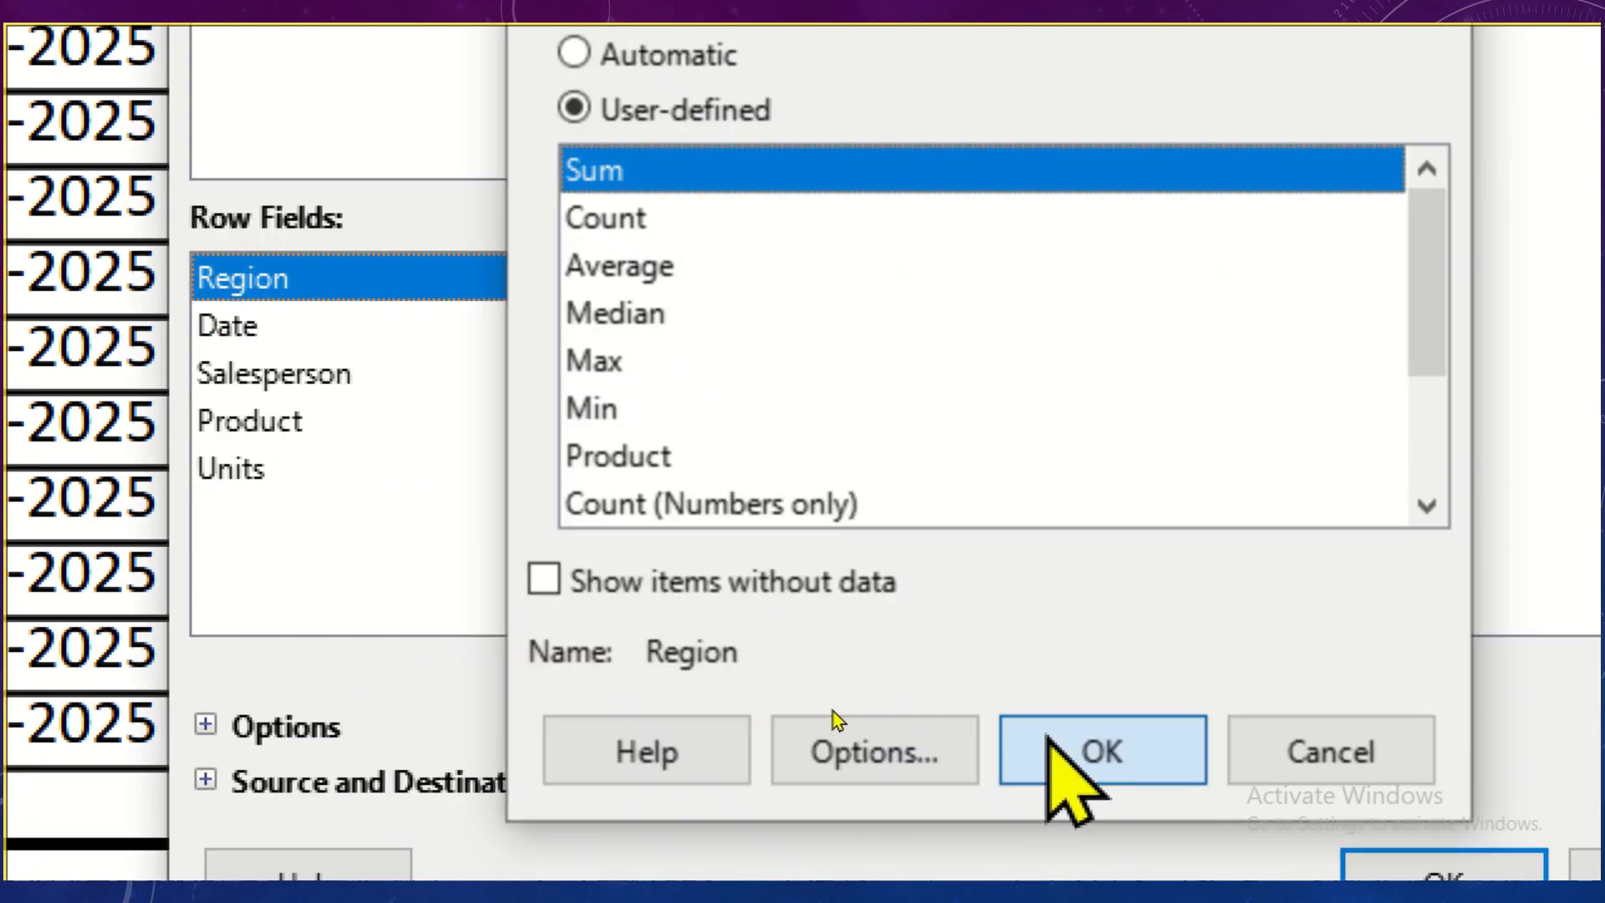
click(1050, 746)
click(1443, 870)
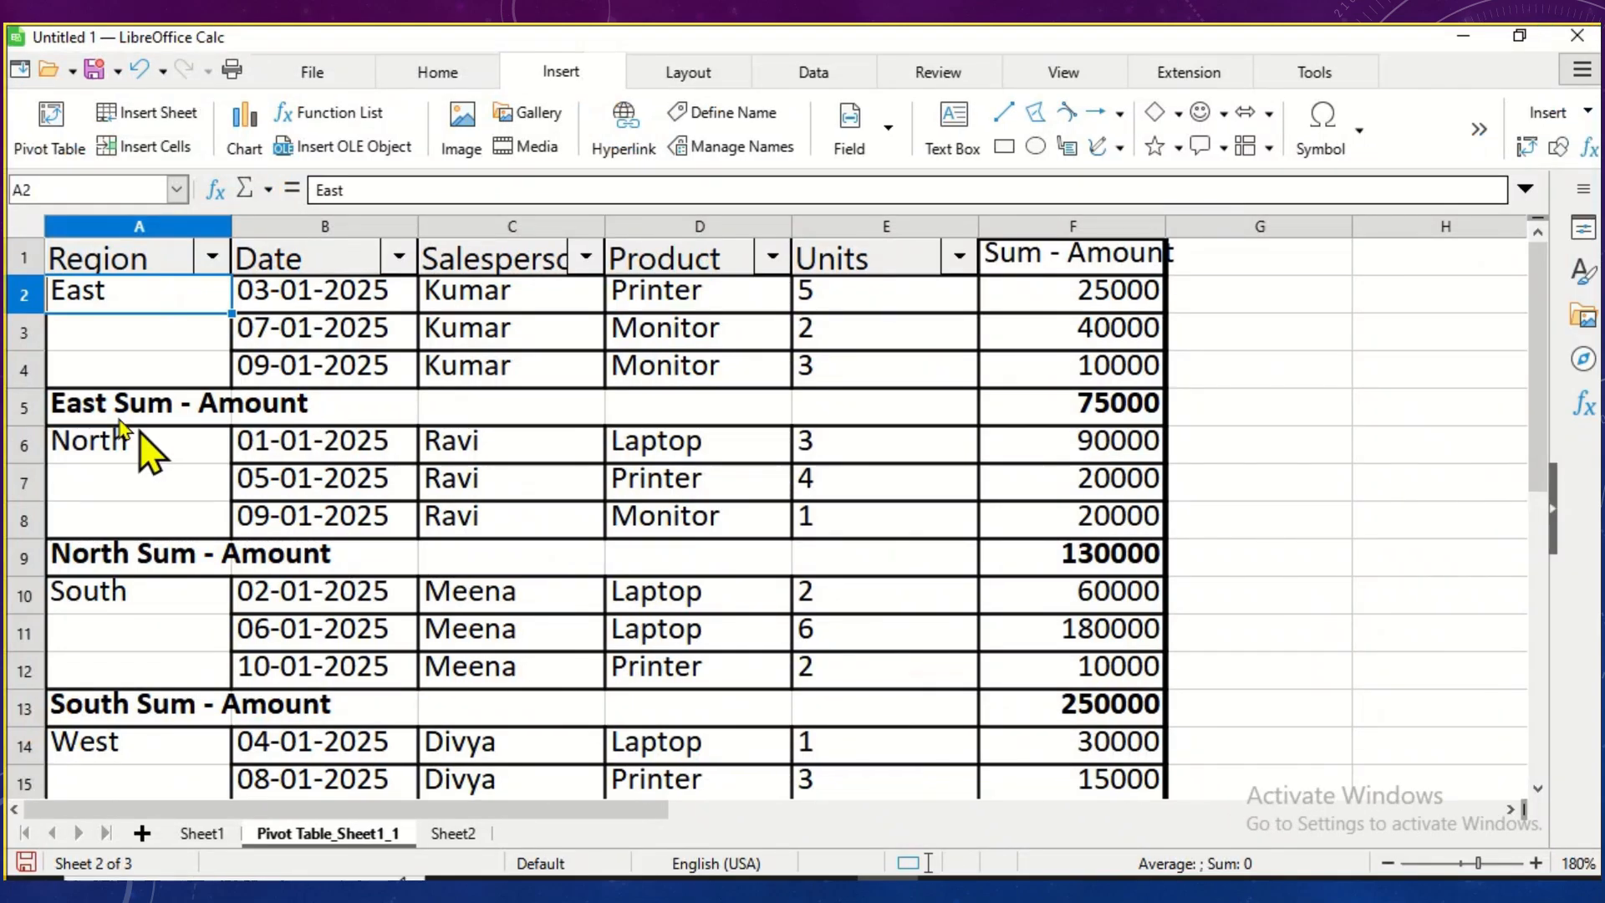
Step: Examine the regional Amount subtotals and the Total Result in the pivot table, and compare them with the source data on Sheet1
click(119, 417)
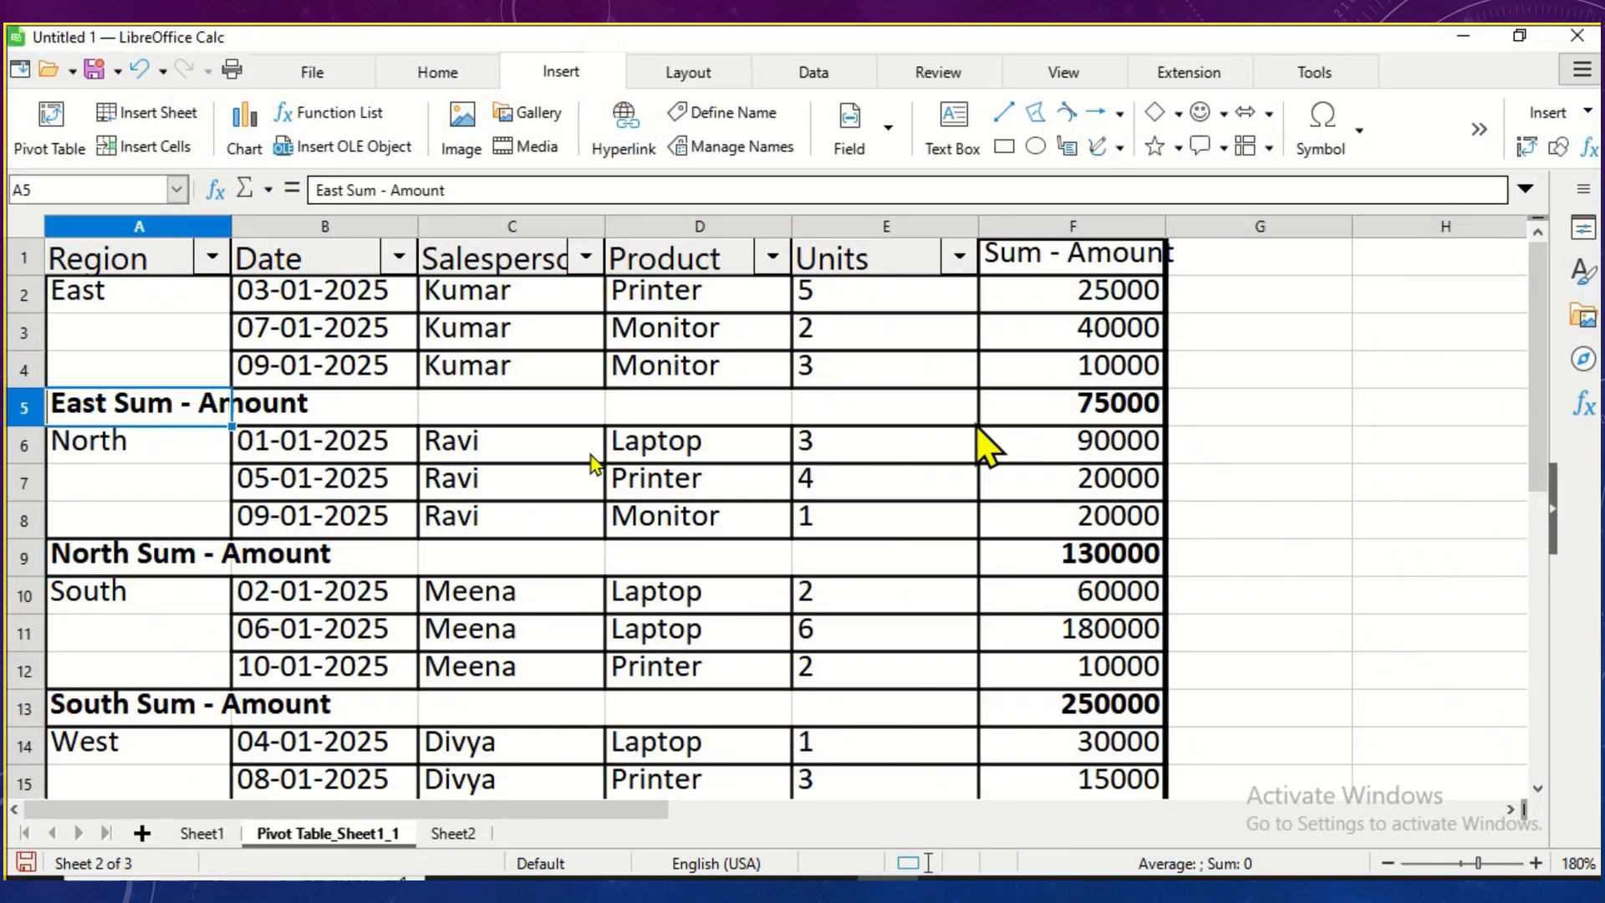
scroll(221, 637, down, 2)
click(179, 493)
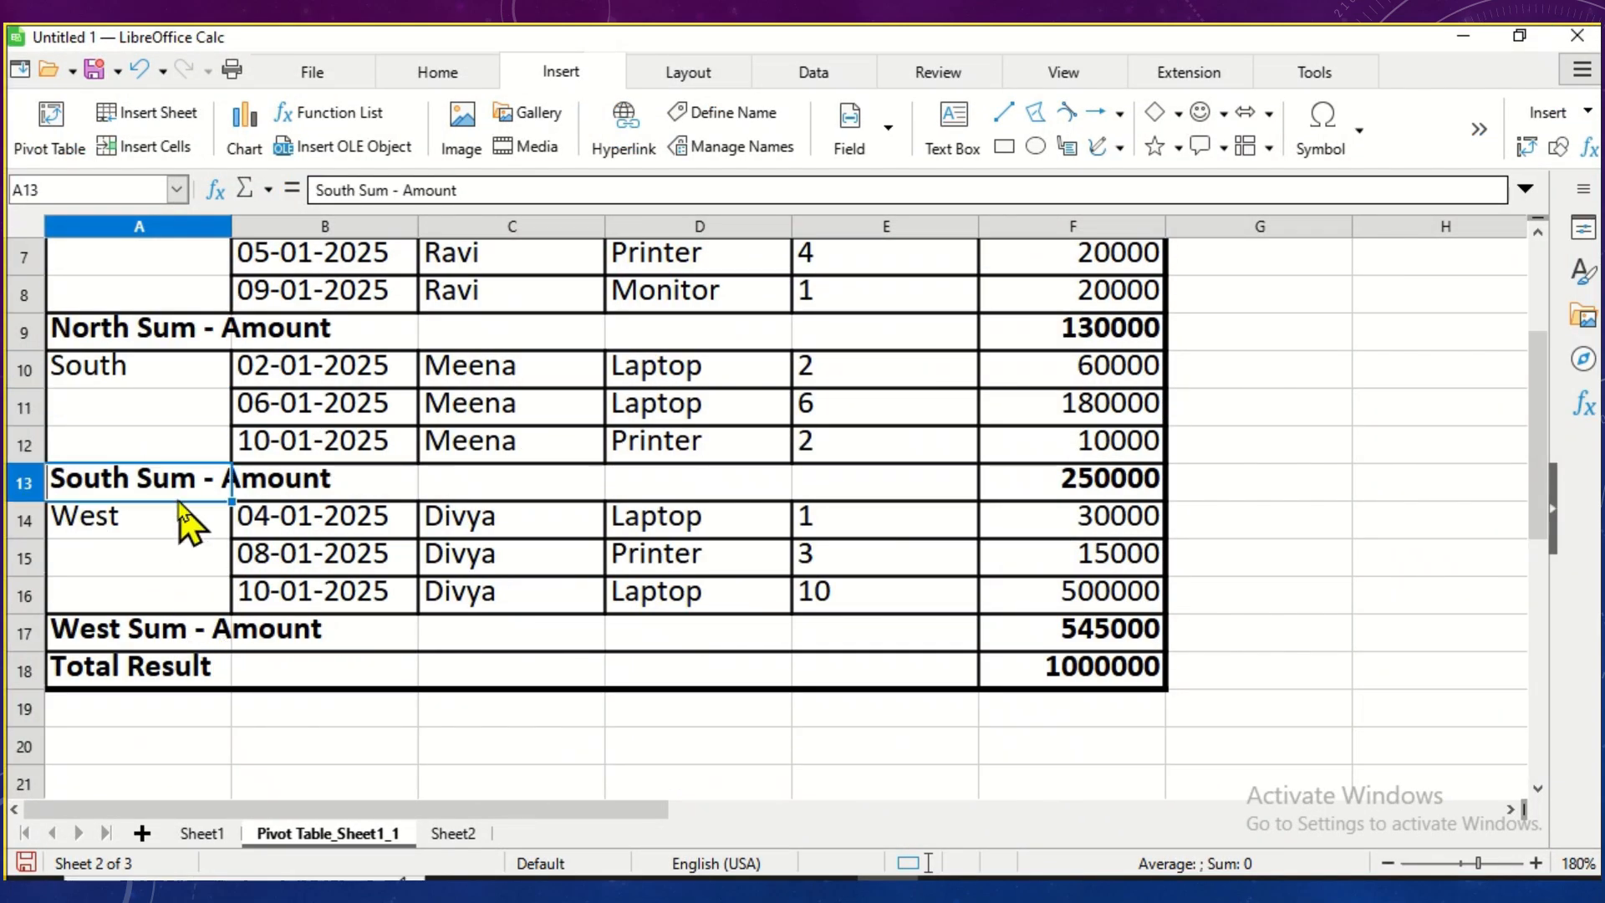
click(152, 642)
click(155, 682)
ctrl+scroll(163, 661, down, 4)
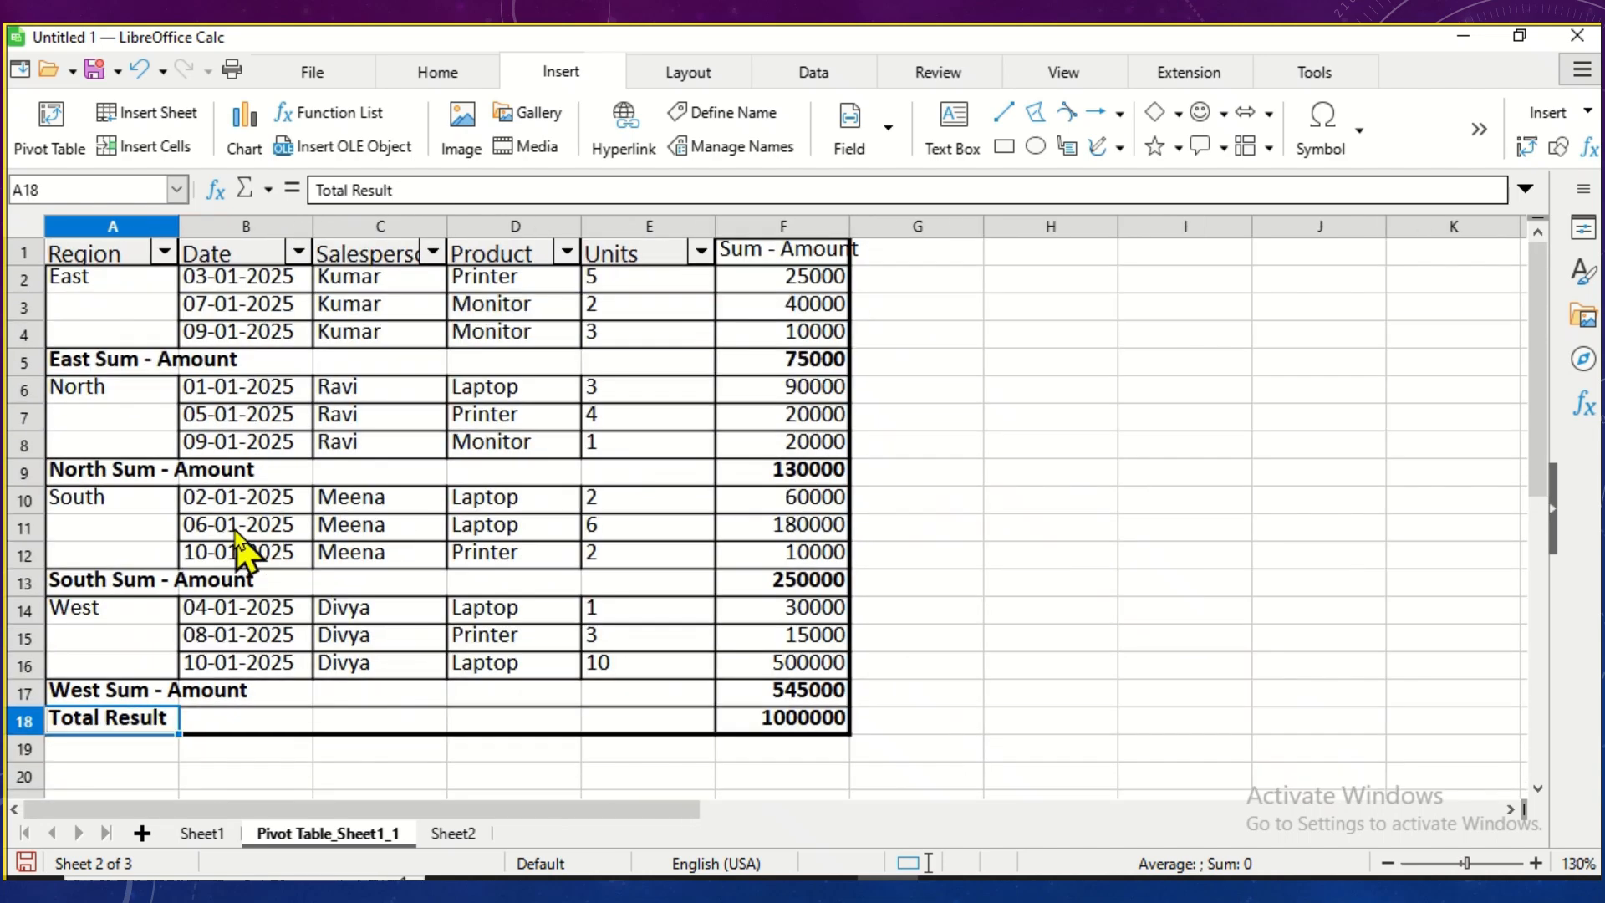
click(790, 362)
click(199, 839)
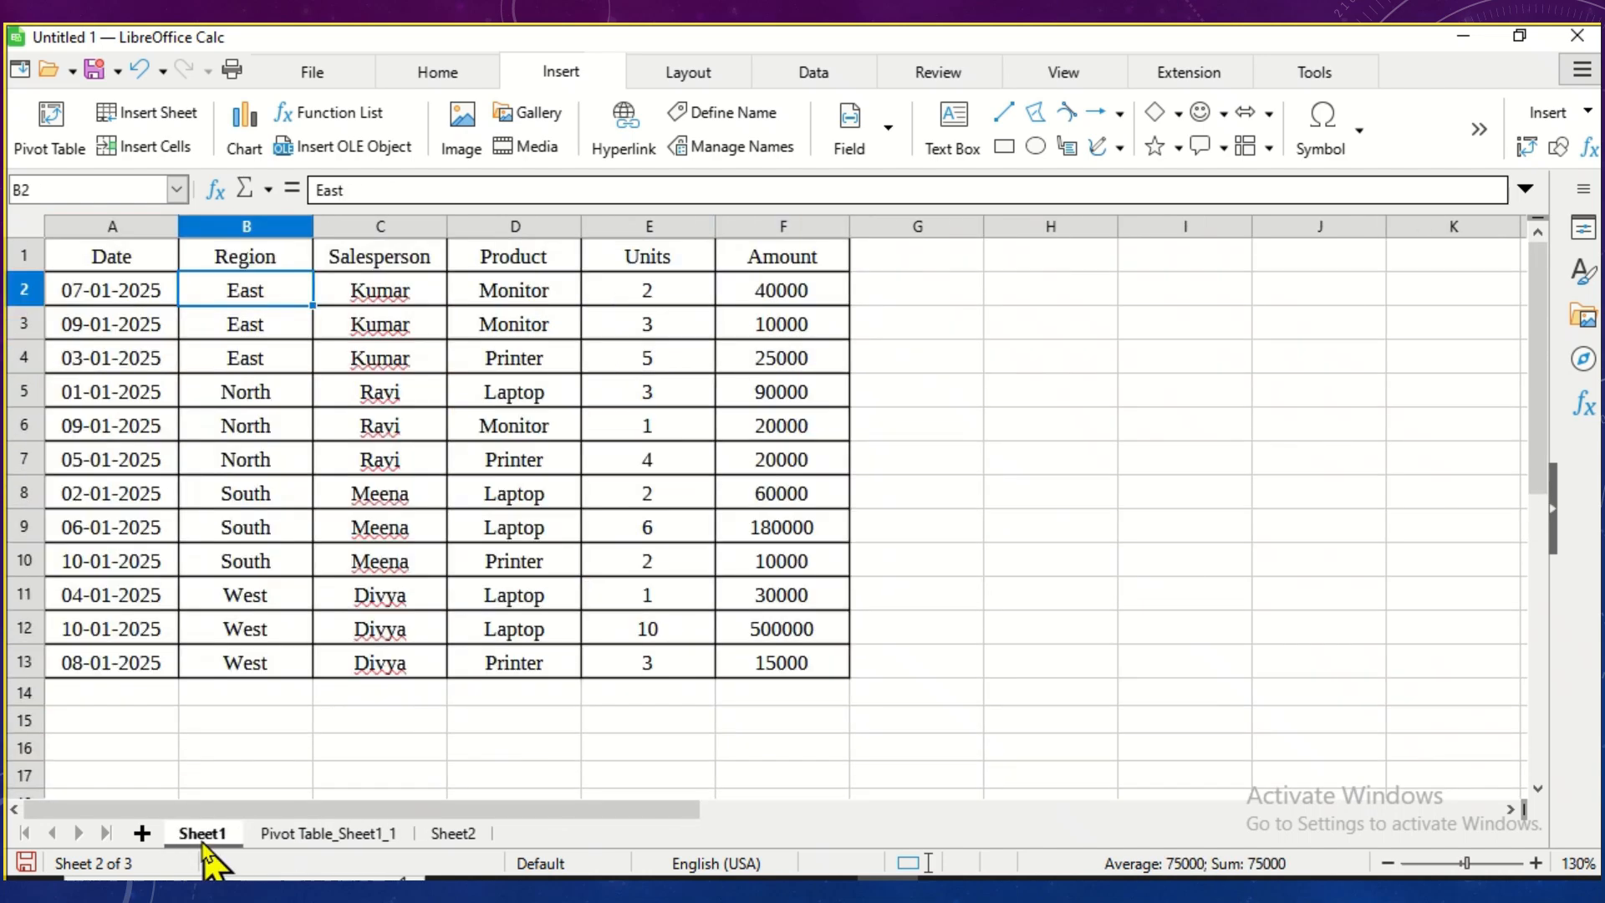
click(256, 839)
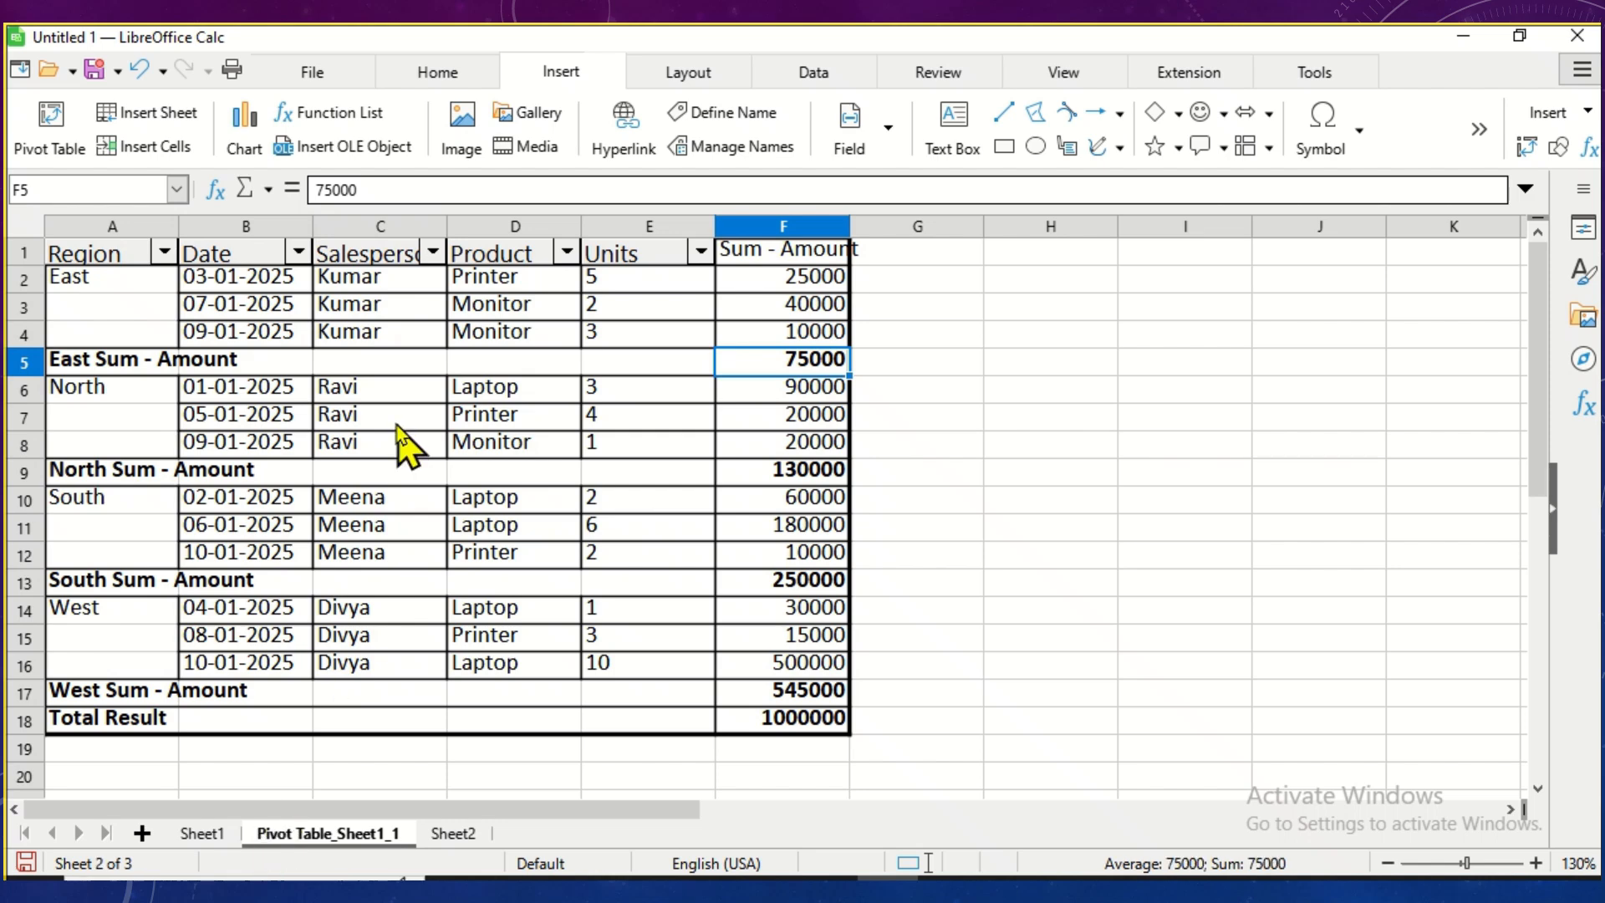
Step: Rearrange the field headers directly in the pivot table to the order Date, Salesperson, Region, Product, Units
drag(401, 270, 378, 255)
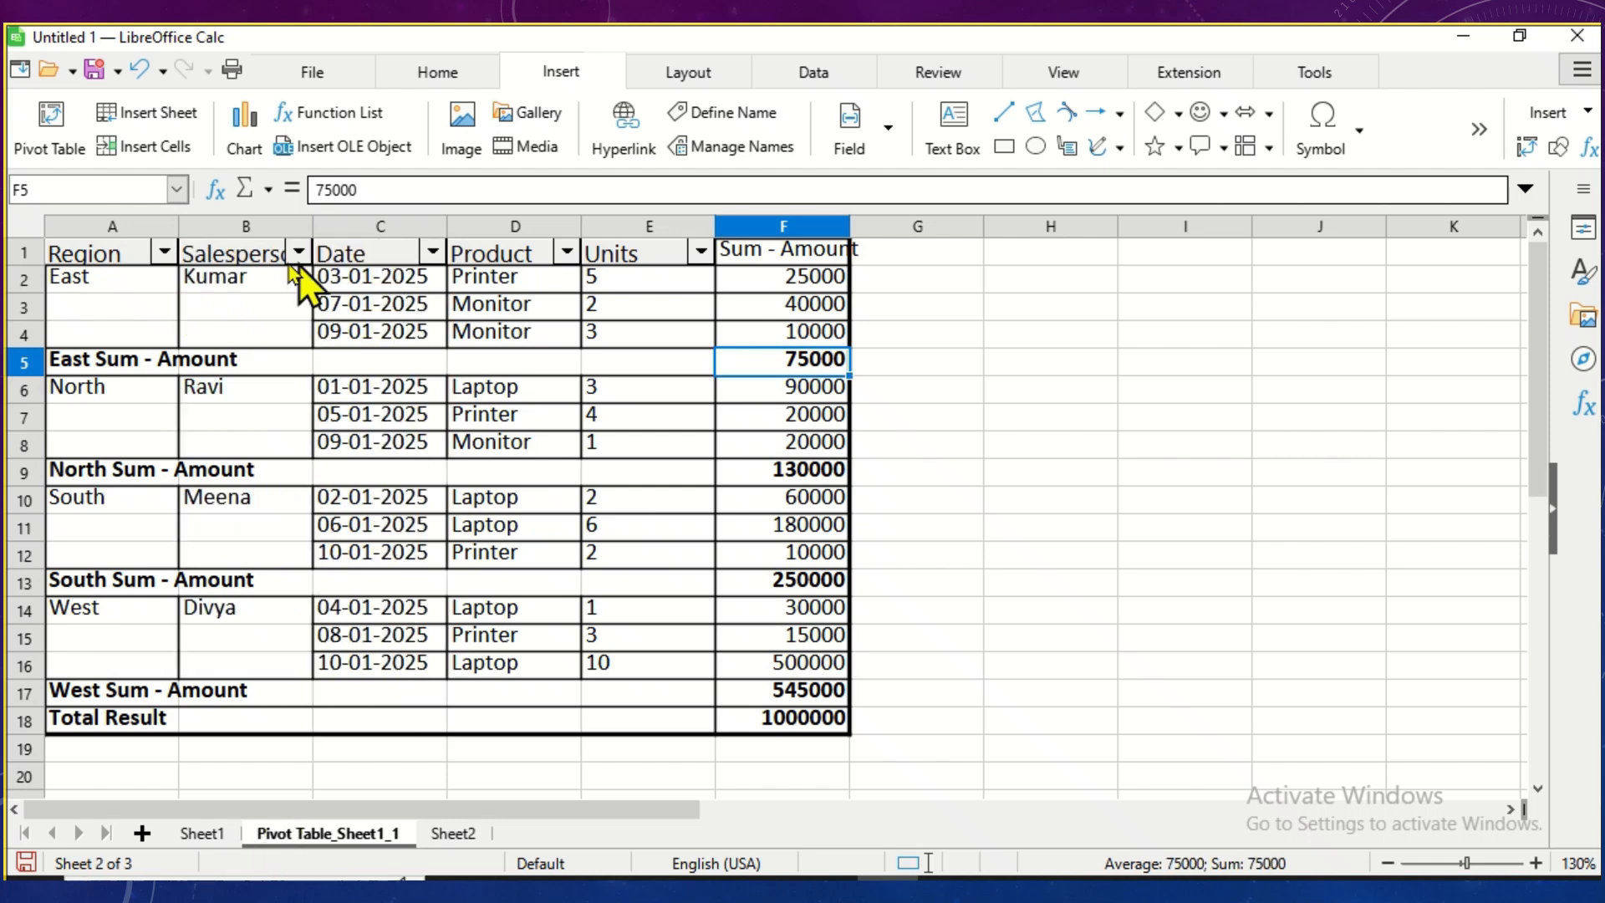
drag(258, 269, 112, 264)
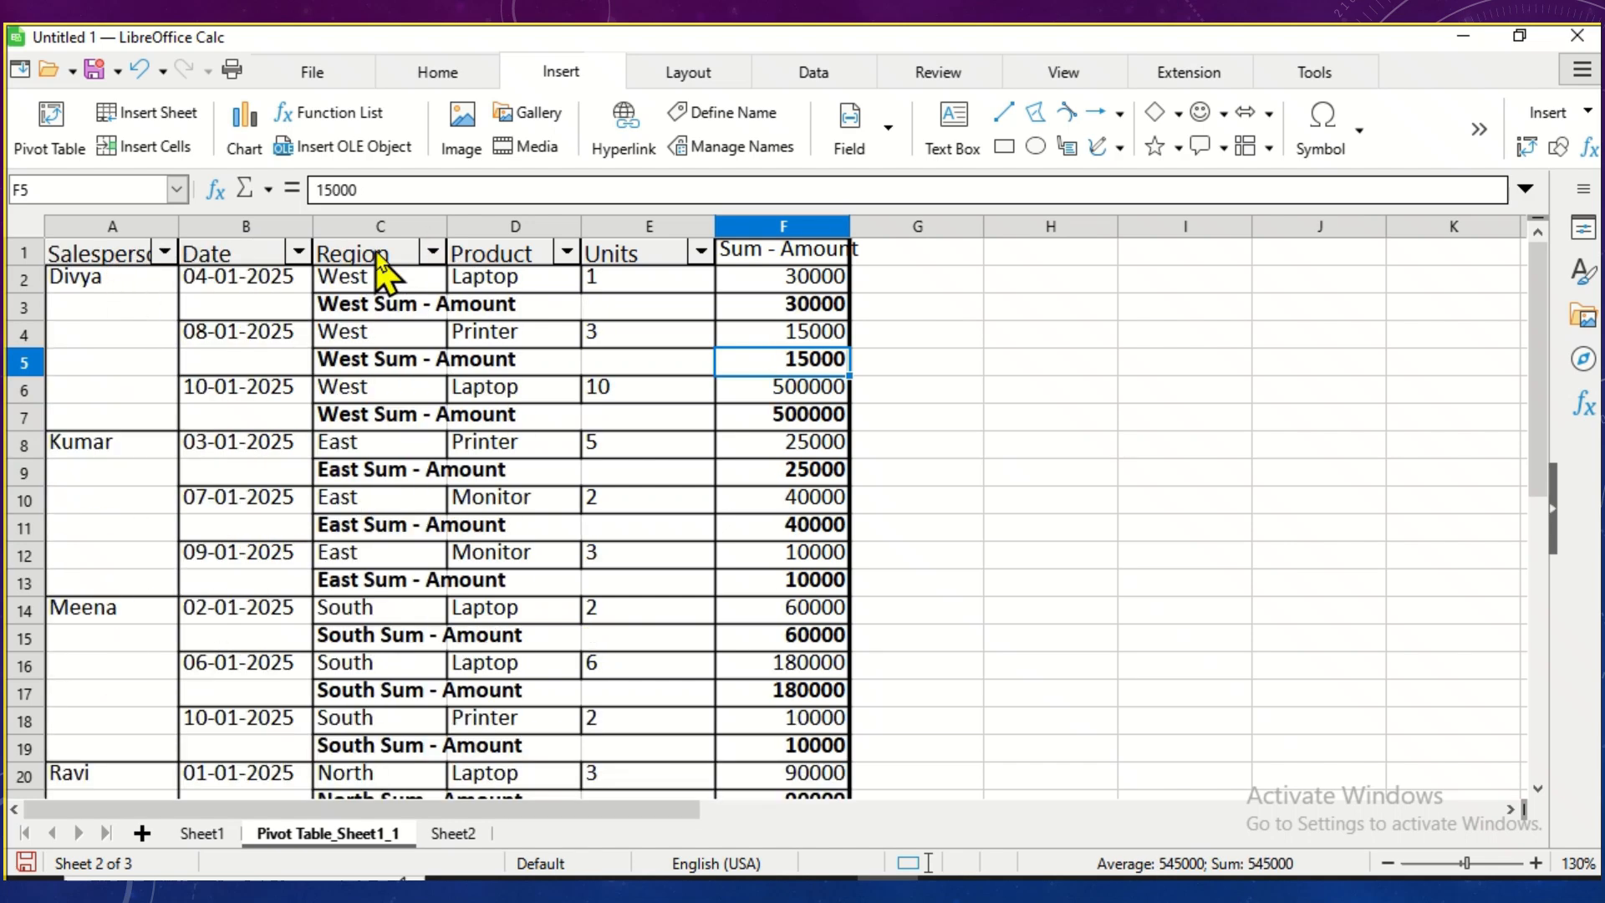
drag(374, 253, 119, 269)
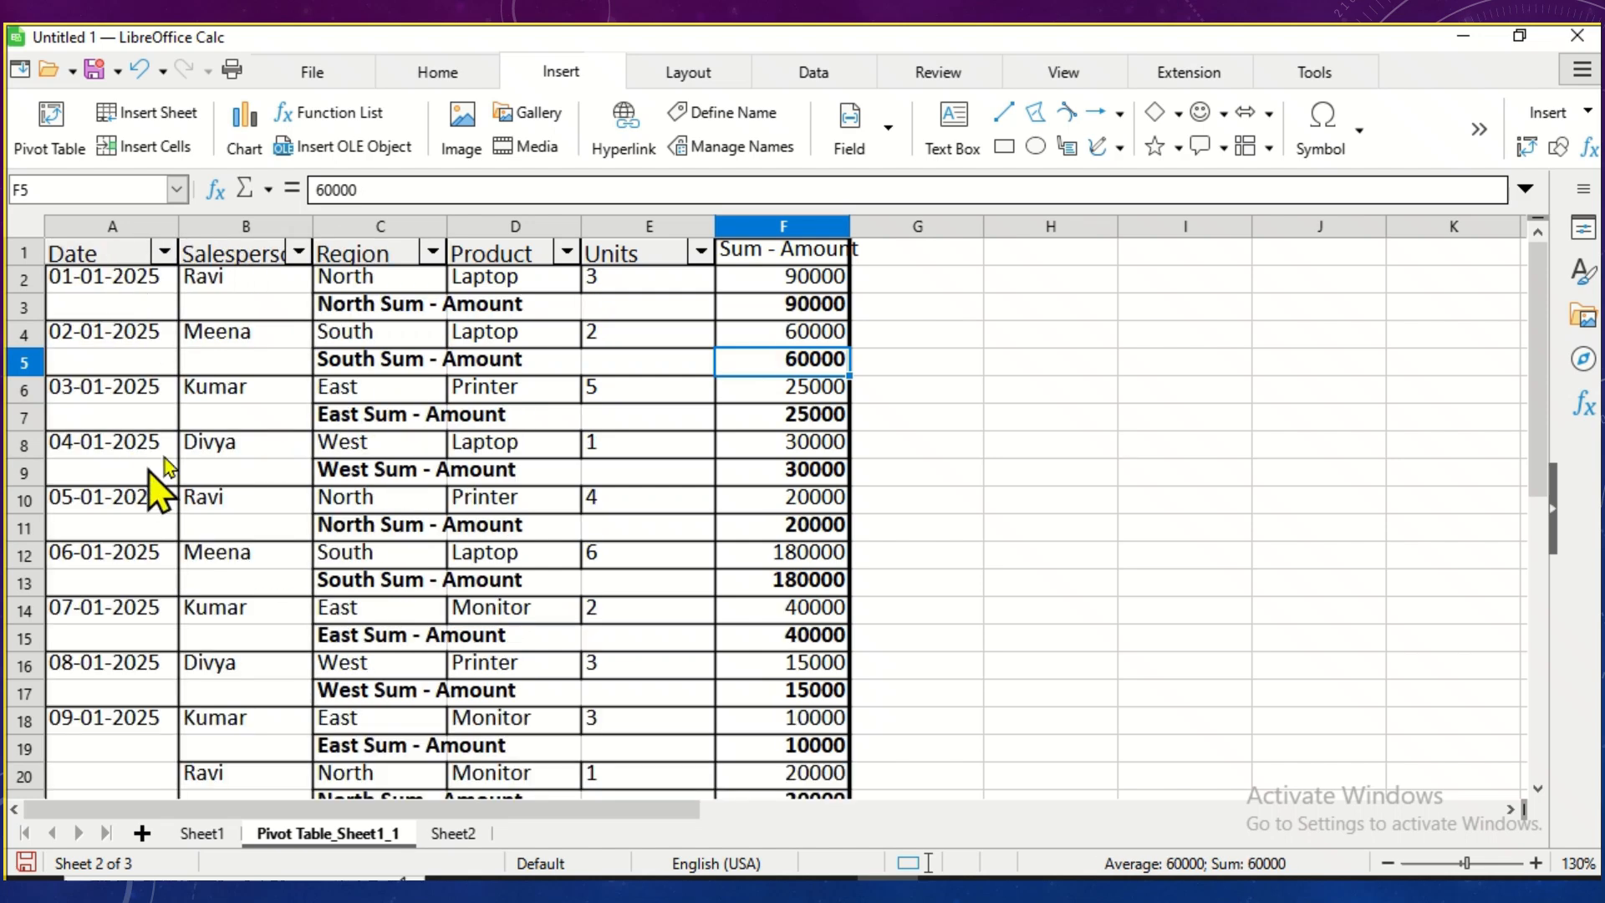
Step: Move the Product field ahead of Date directly in the pivot table so the rows are grouped by product, and look over the rows
drag(549, 252, 507, 252)
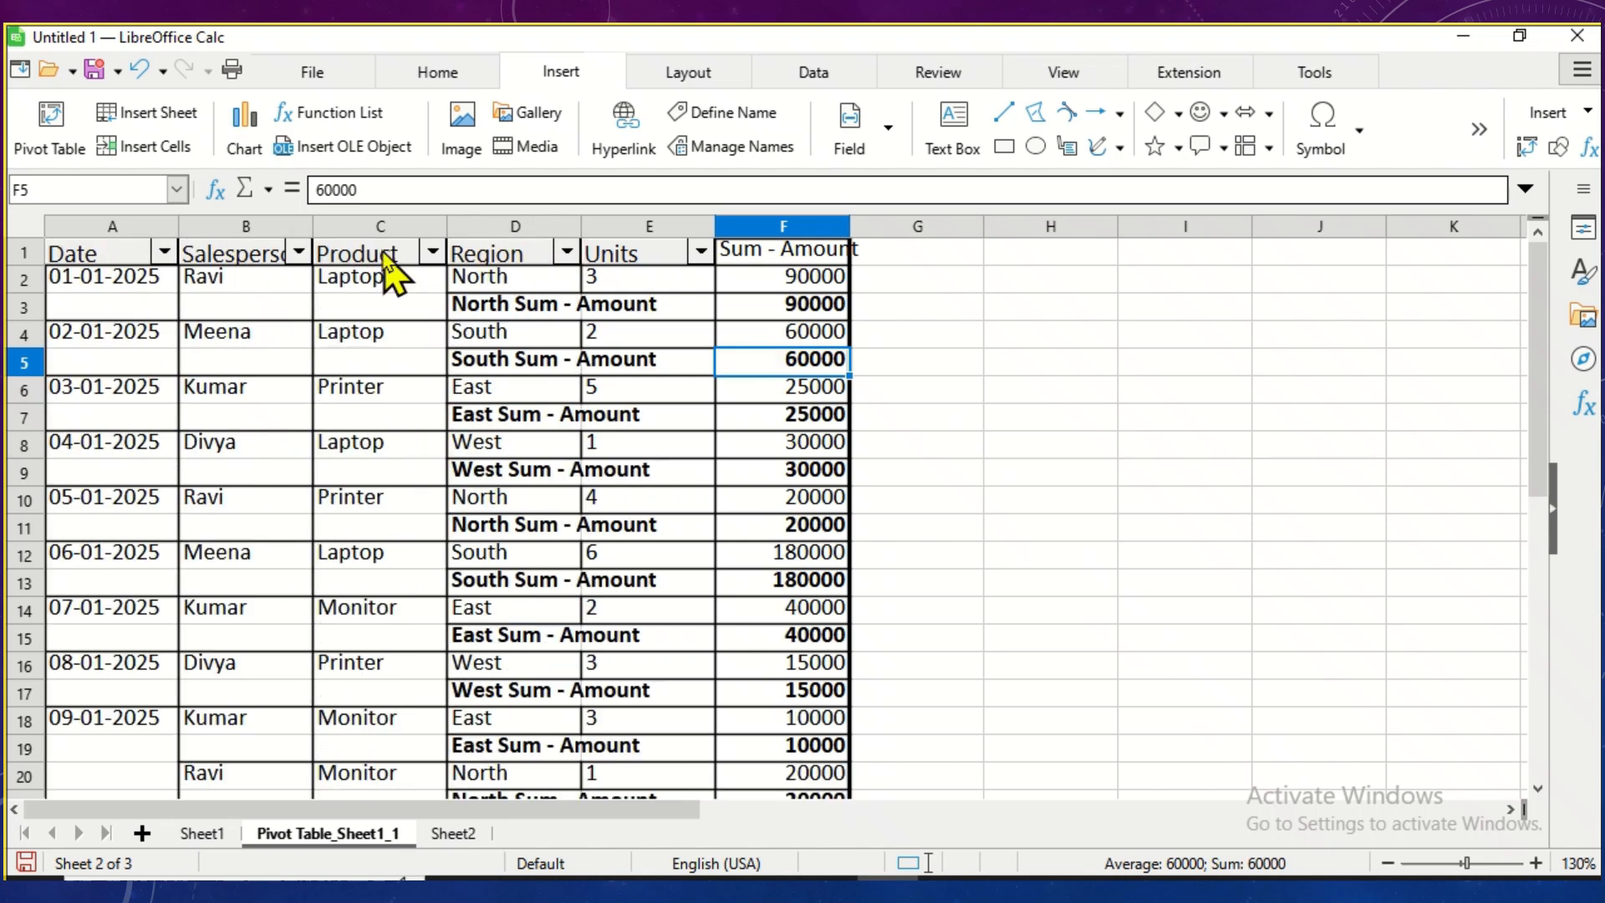
drag(384, 254, 376, 254)
drag(218, 261, 214, 261)
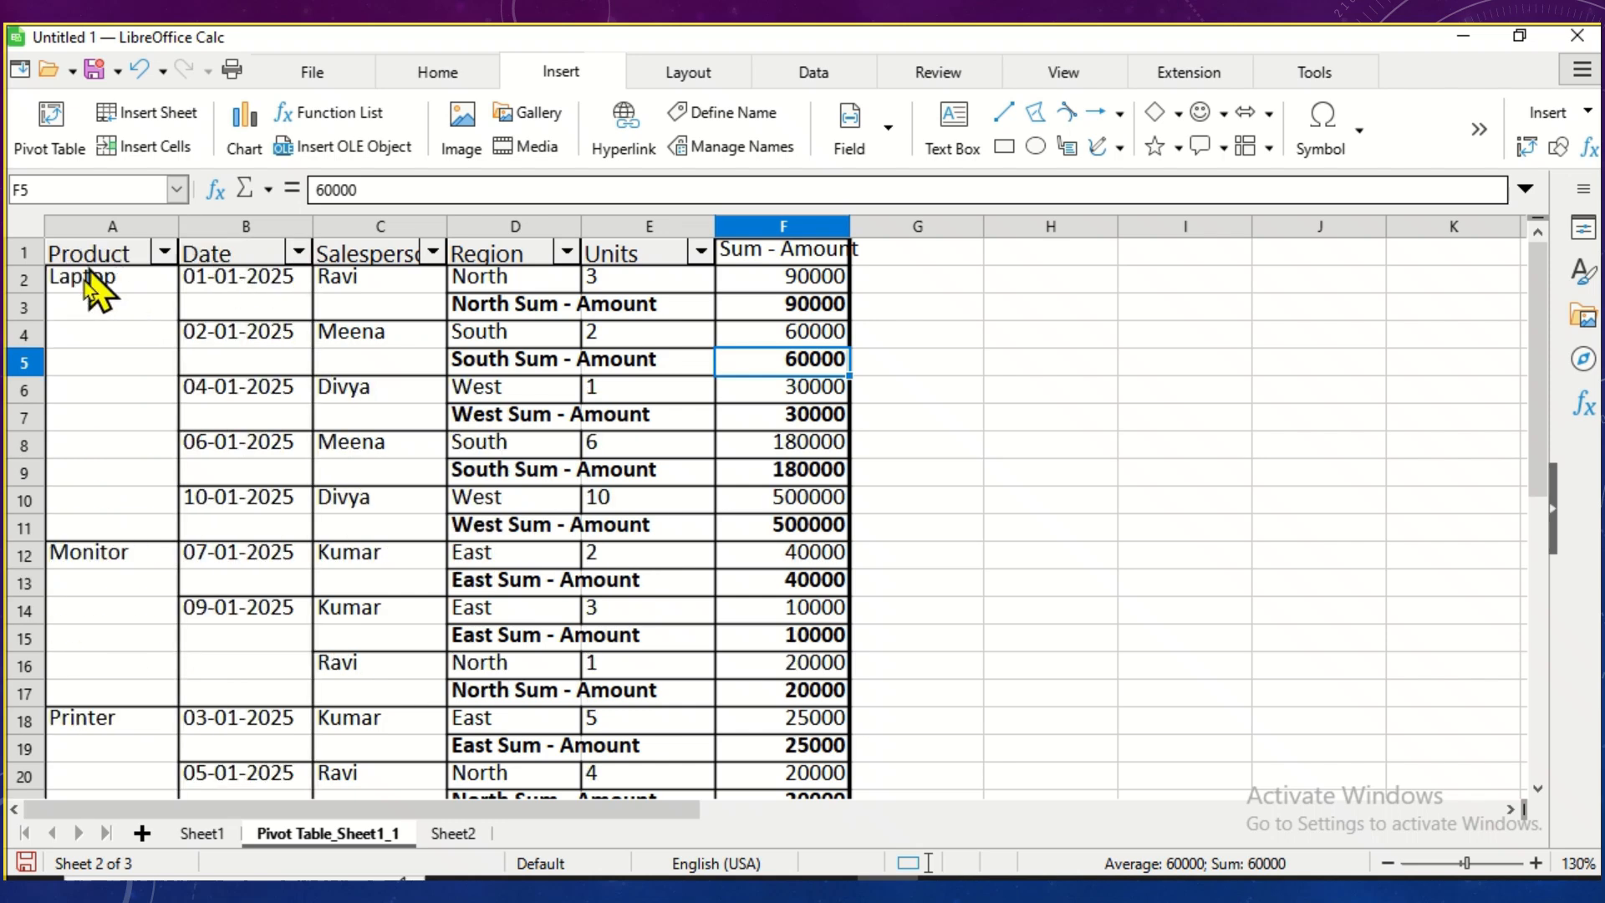
scroll(134, 535, down, 3)
scroll(224, 531, up, 3)
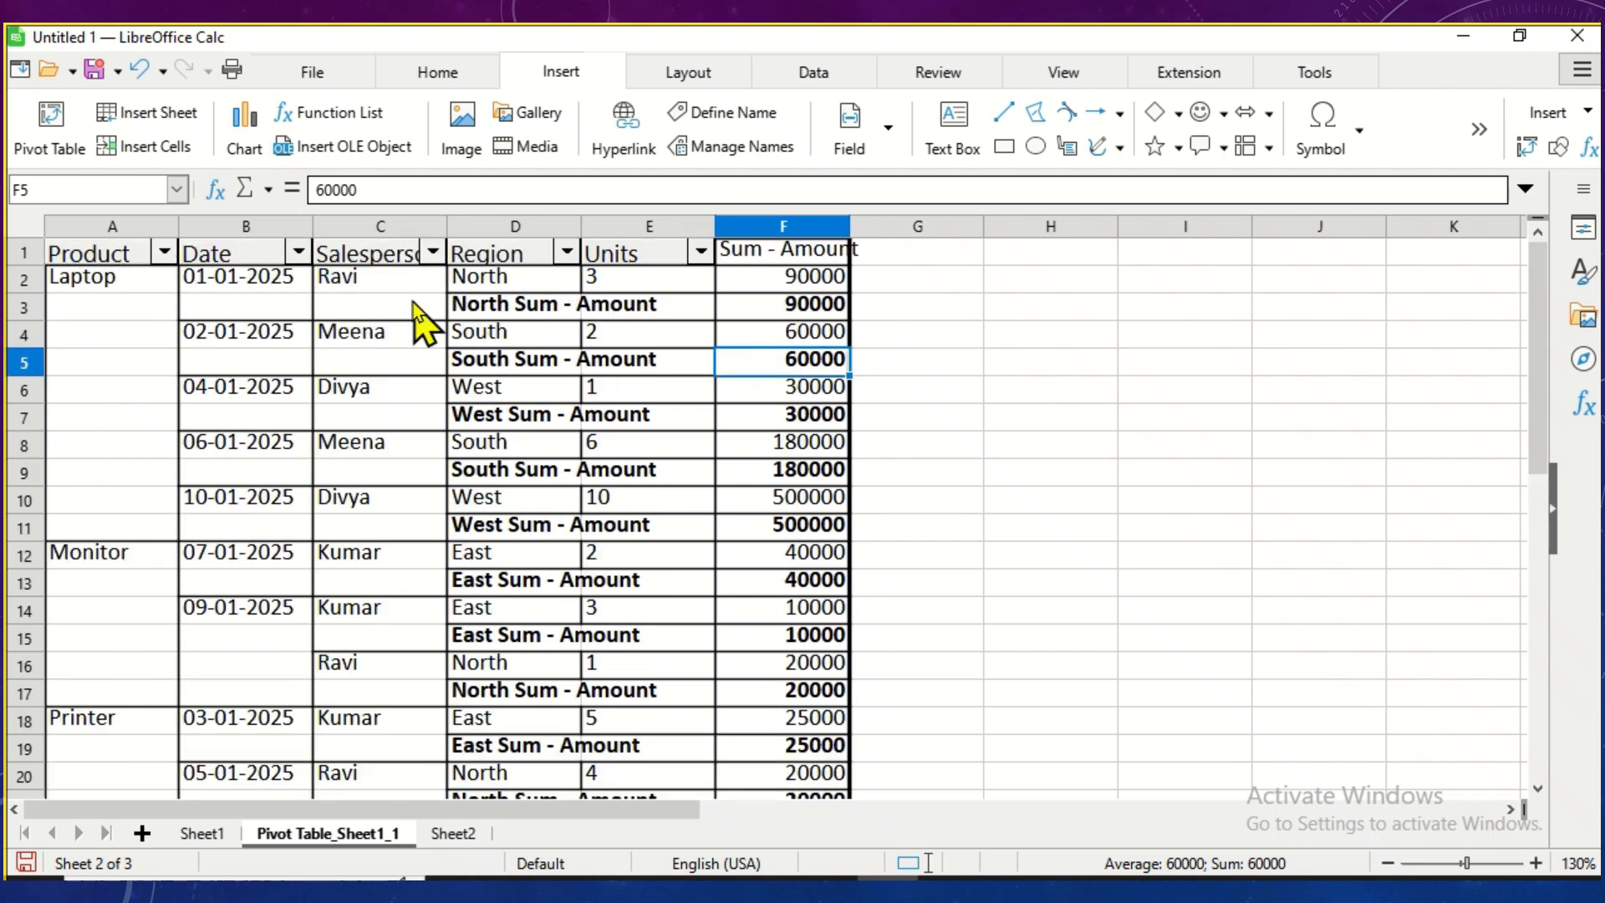
Step: Set the Region row field's subtotals to None in the pivot table's properties and apply the layout
click(497, 308)
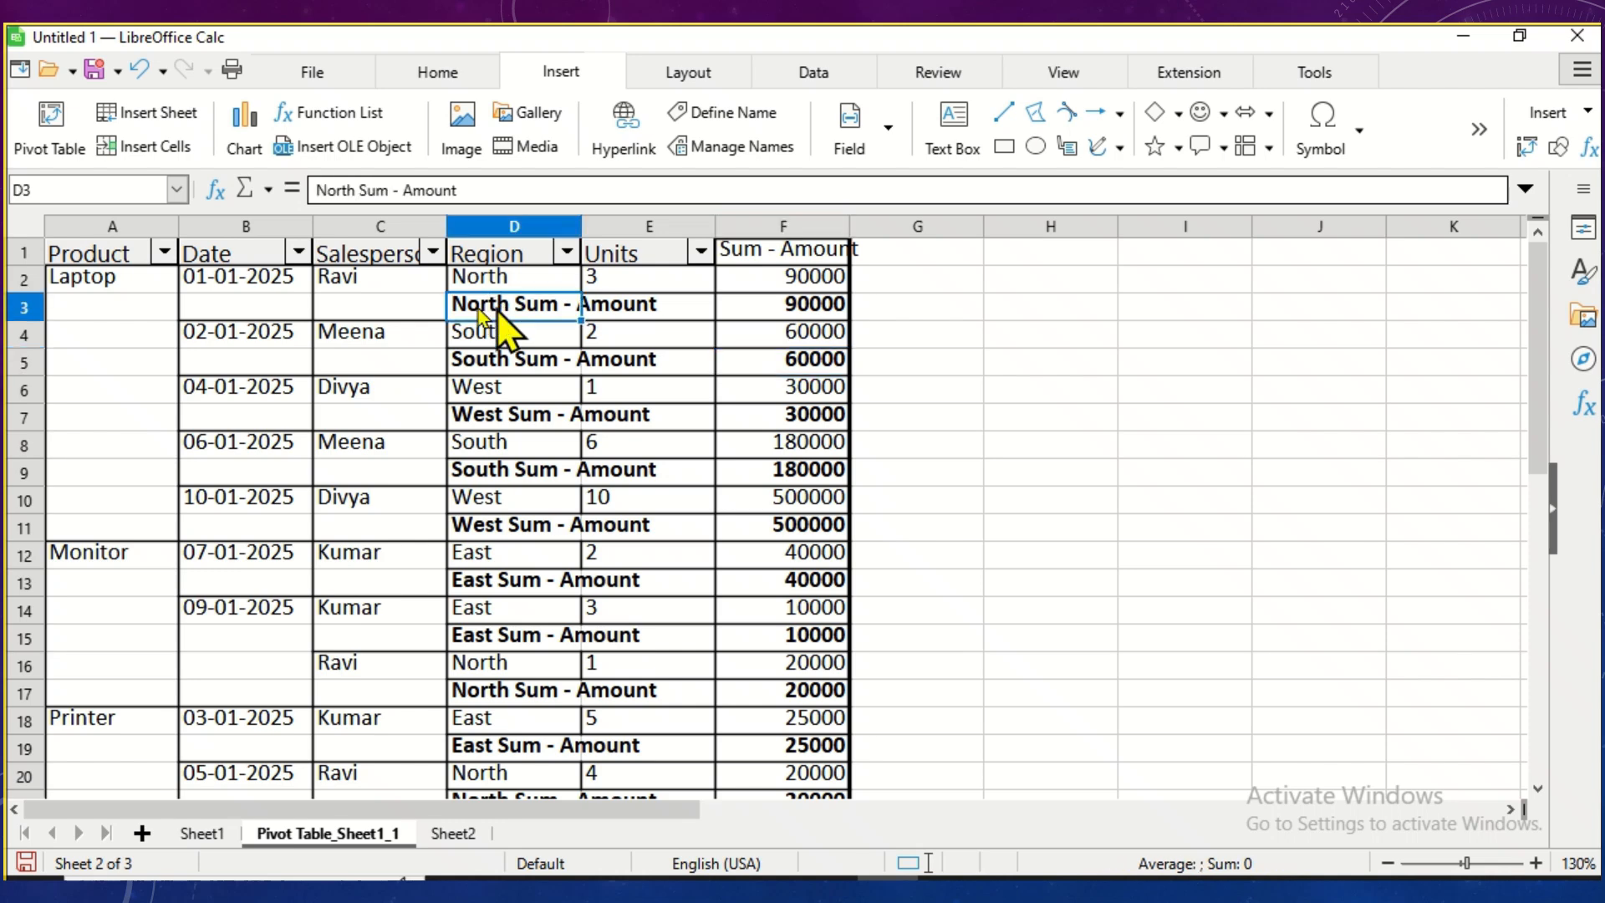
right_click(214, 299)
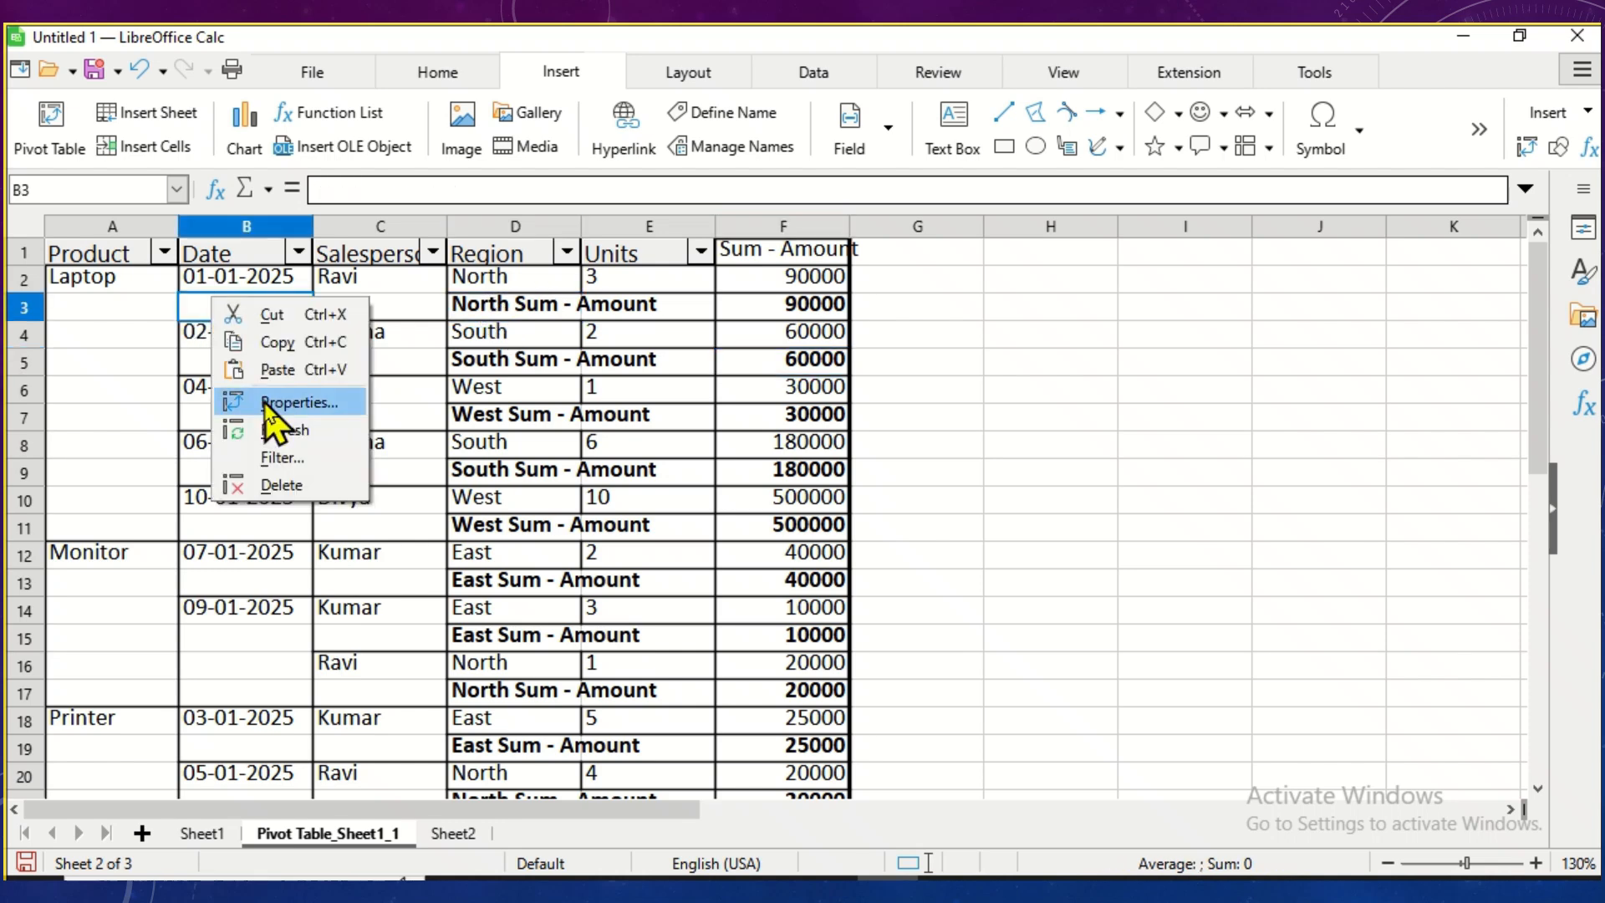
click(296, 405)
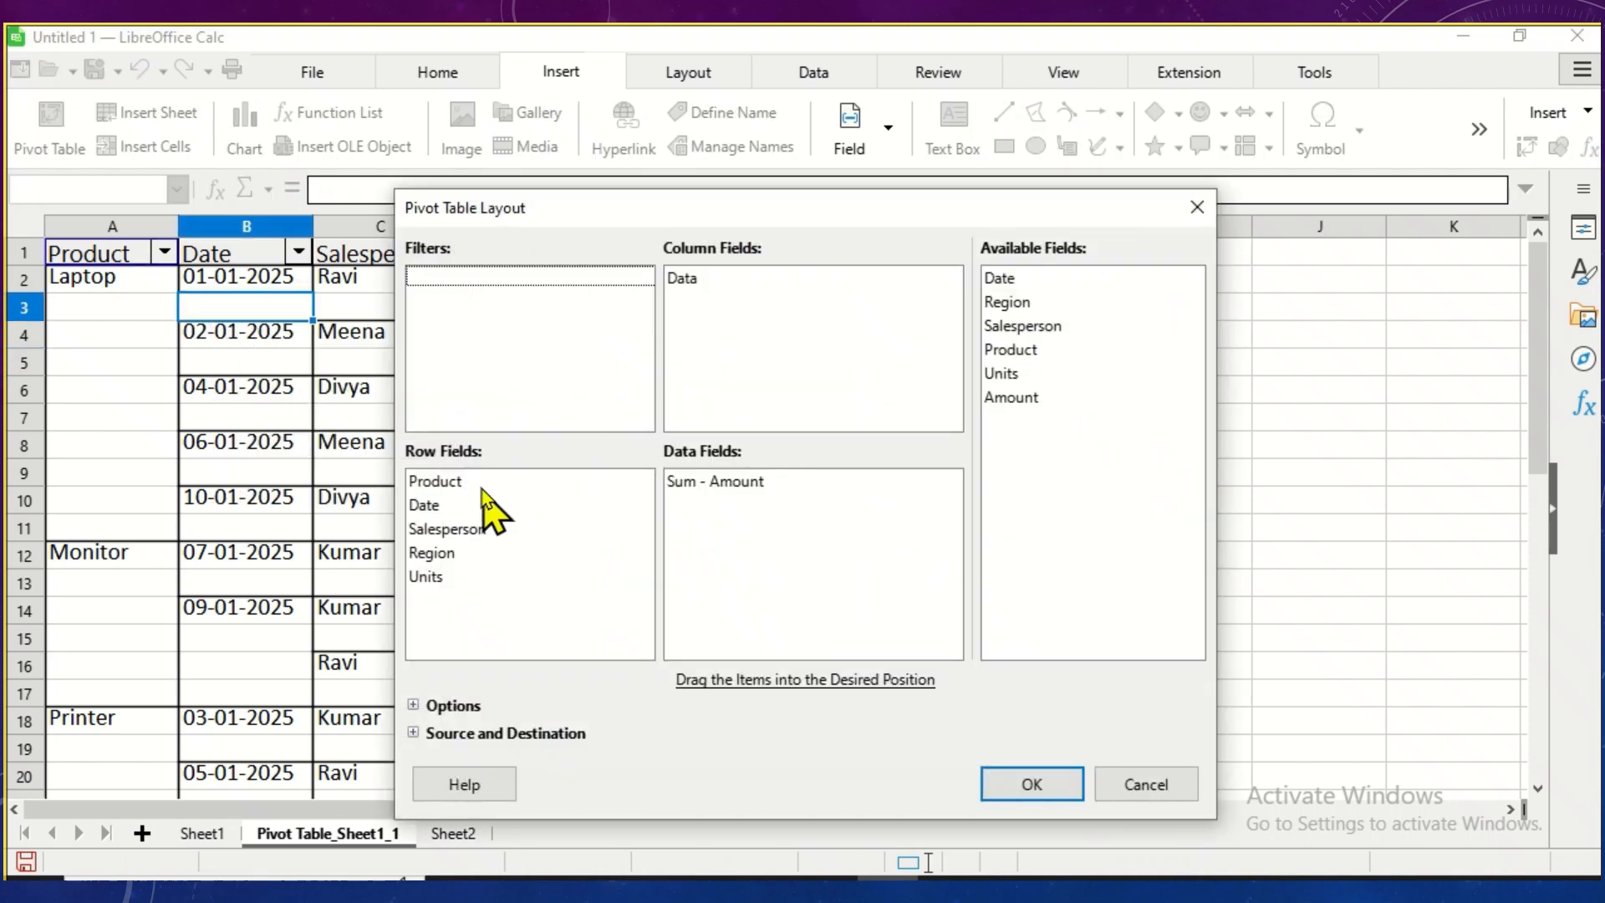
click(455, 555)
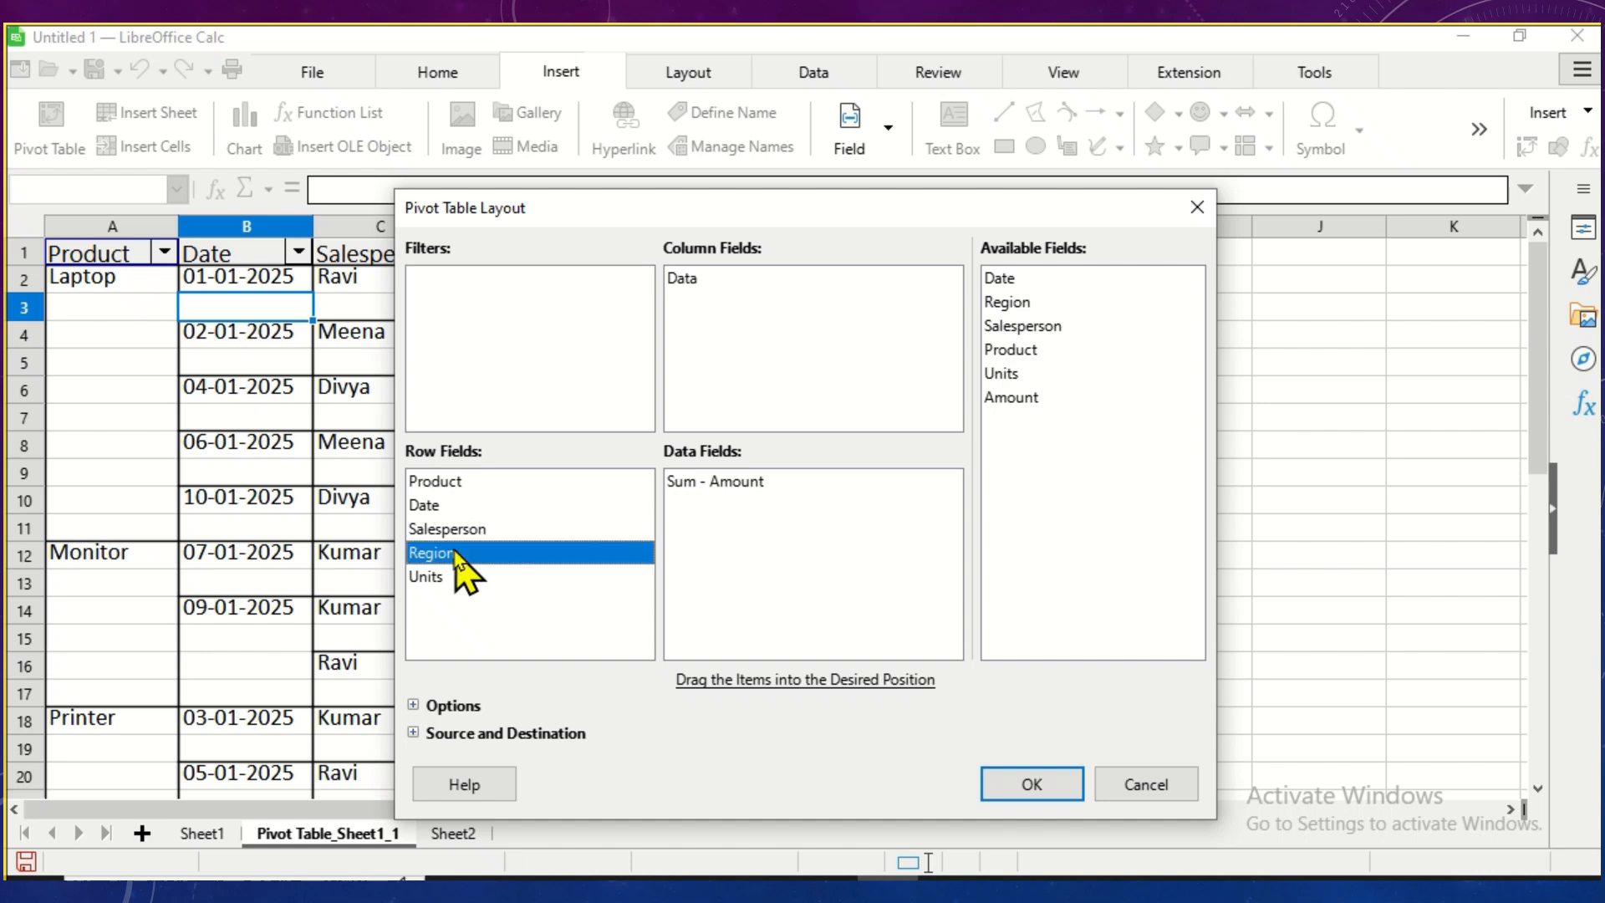
double_click(470, 552)
click(618, 342)
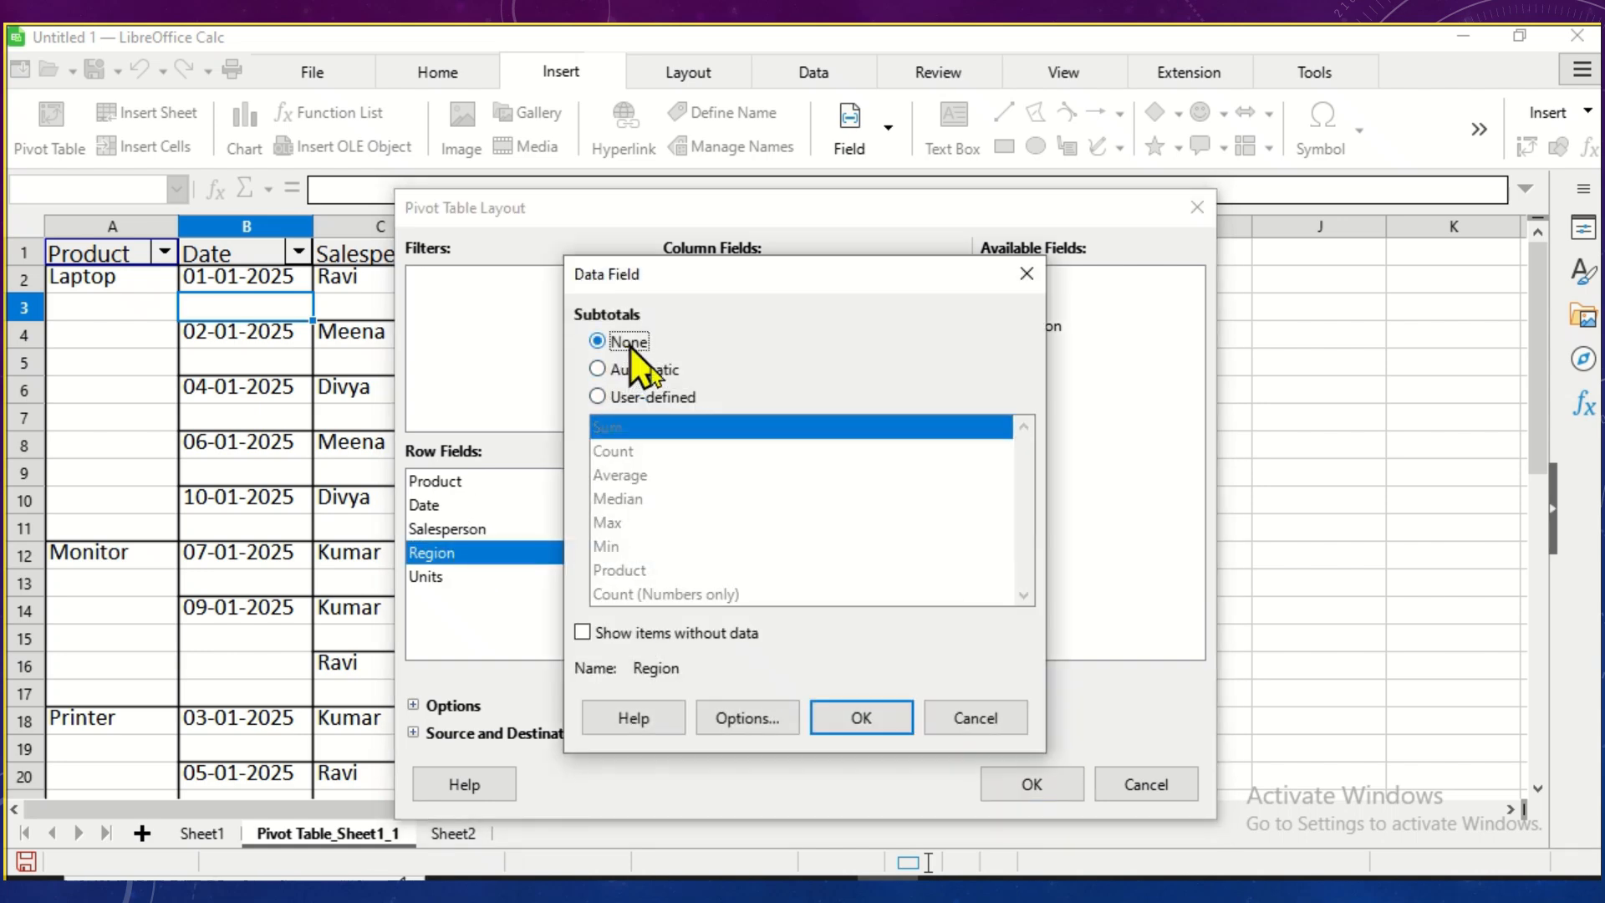
click(853, 717)
click(1033, 785)
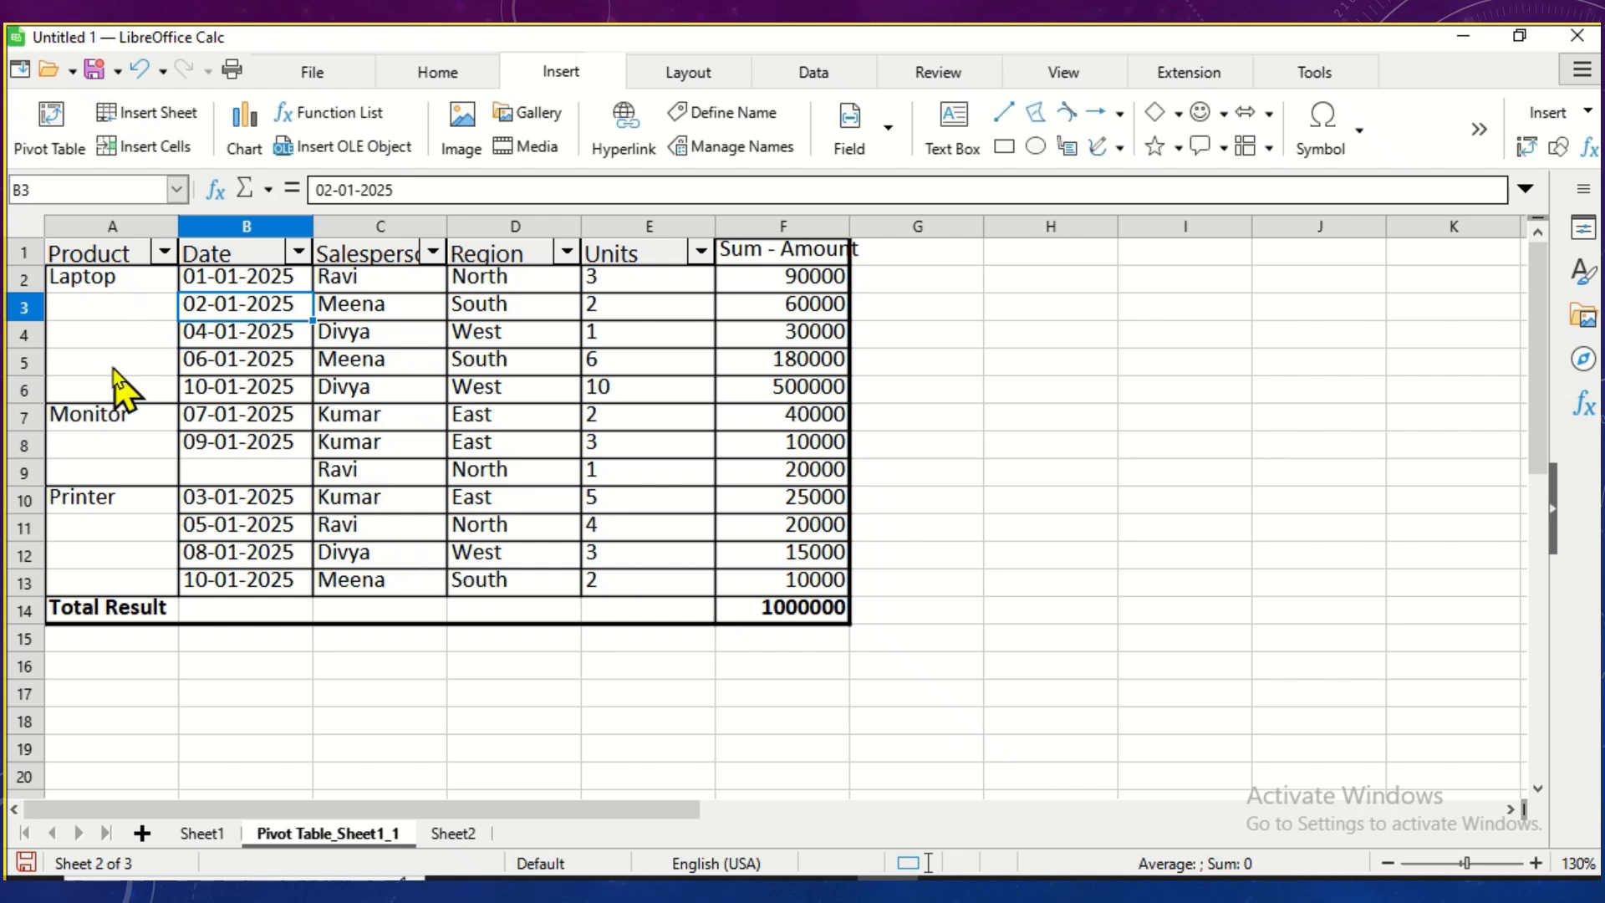
Step: Give the Product row field user-defined Sum subtotals and apply the pivot table layout
right_click(129, 288)
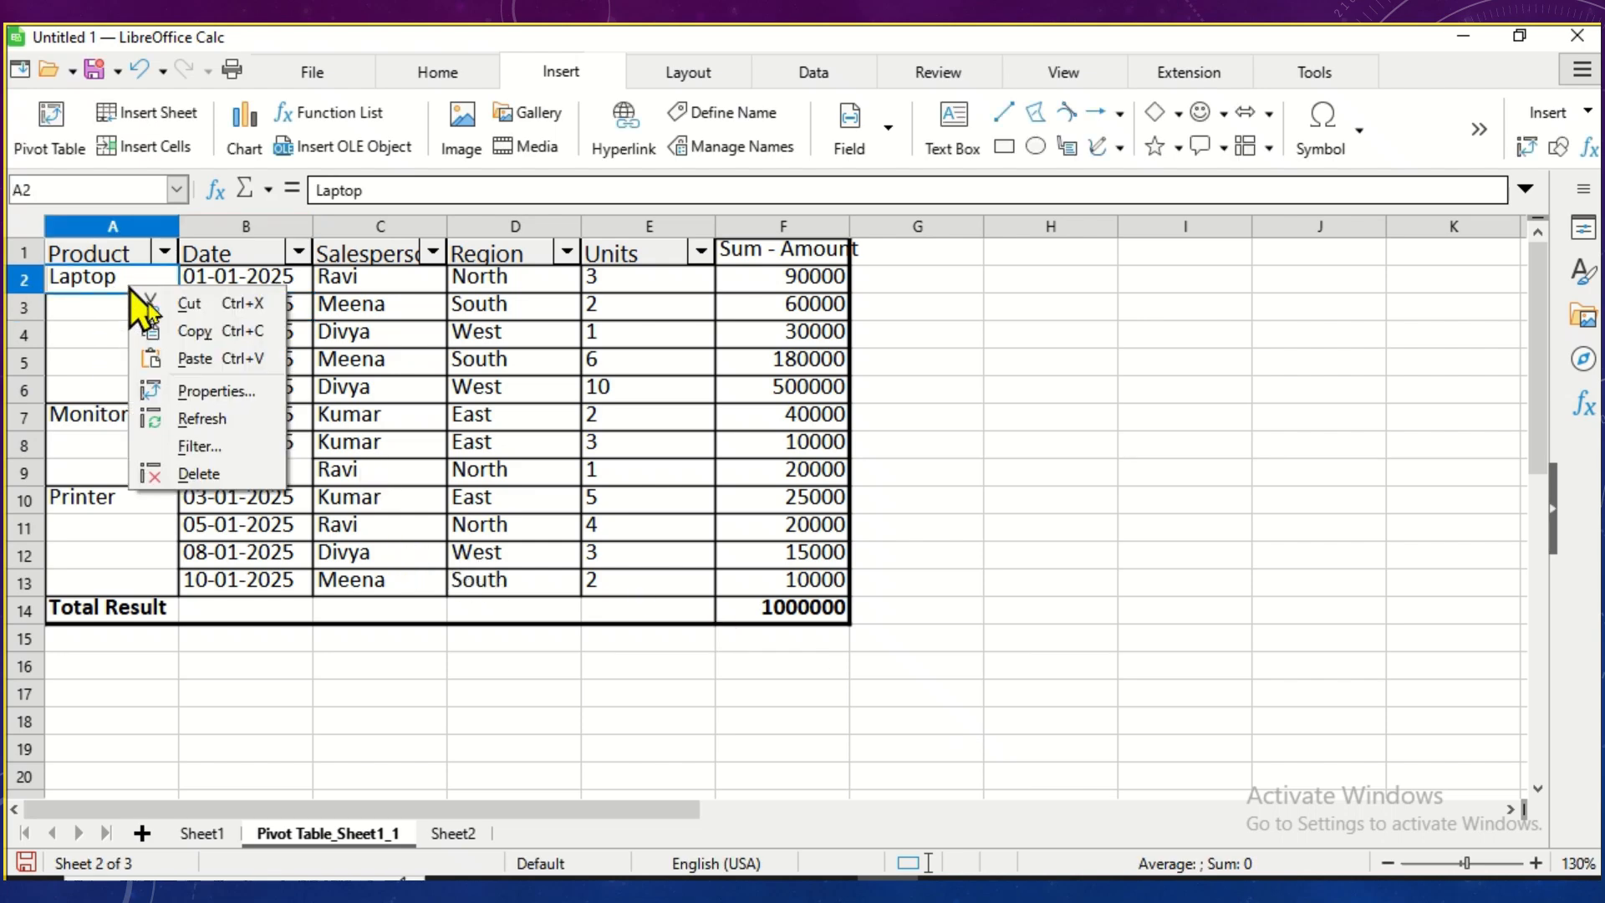
click(194, 389)
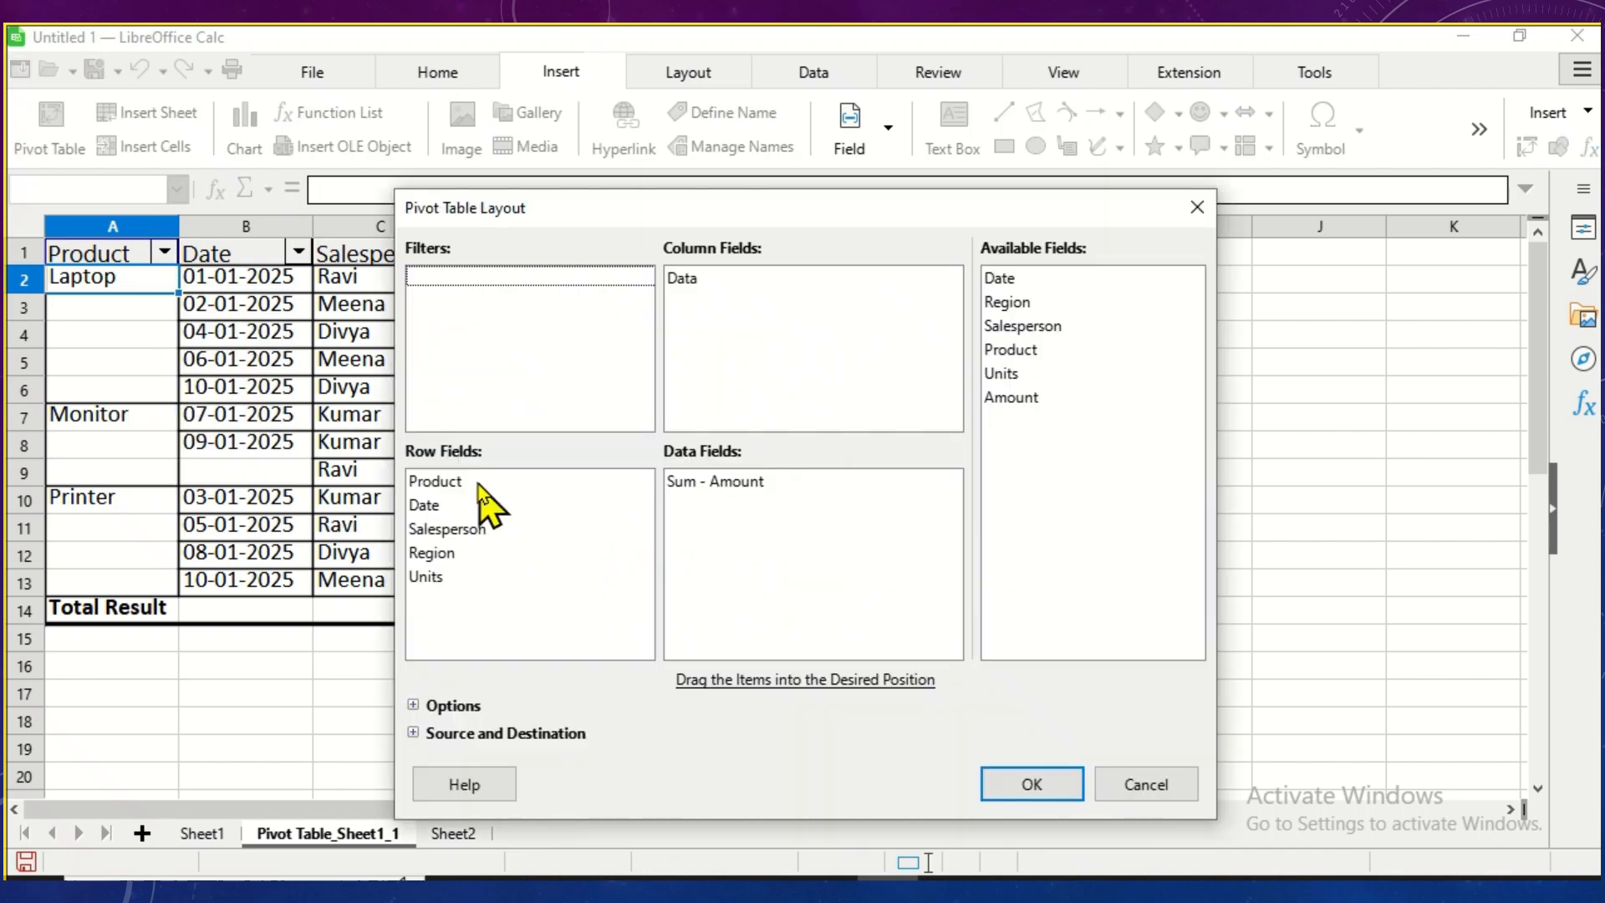
double_click(468, 482)
click(644, 399)
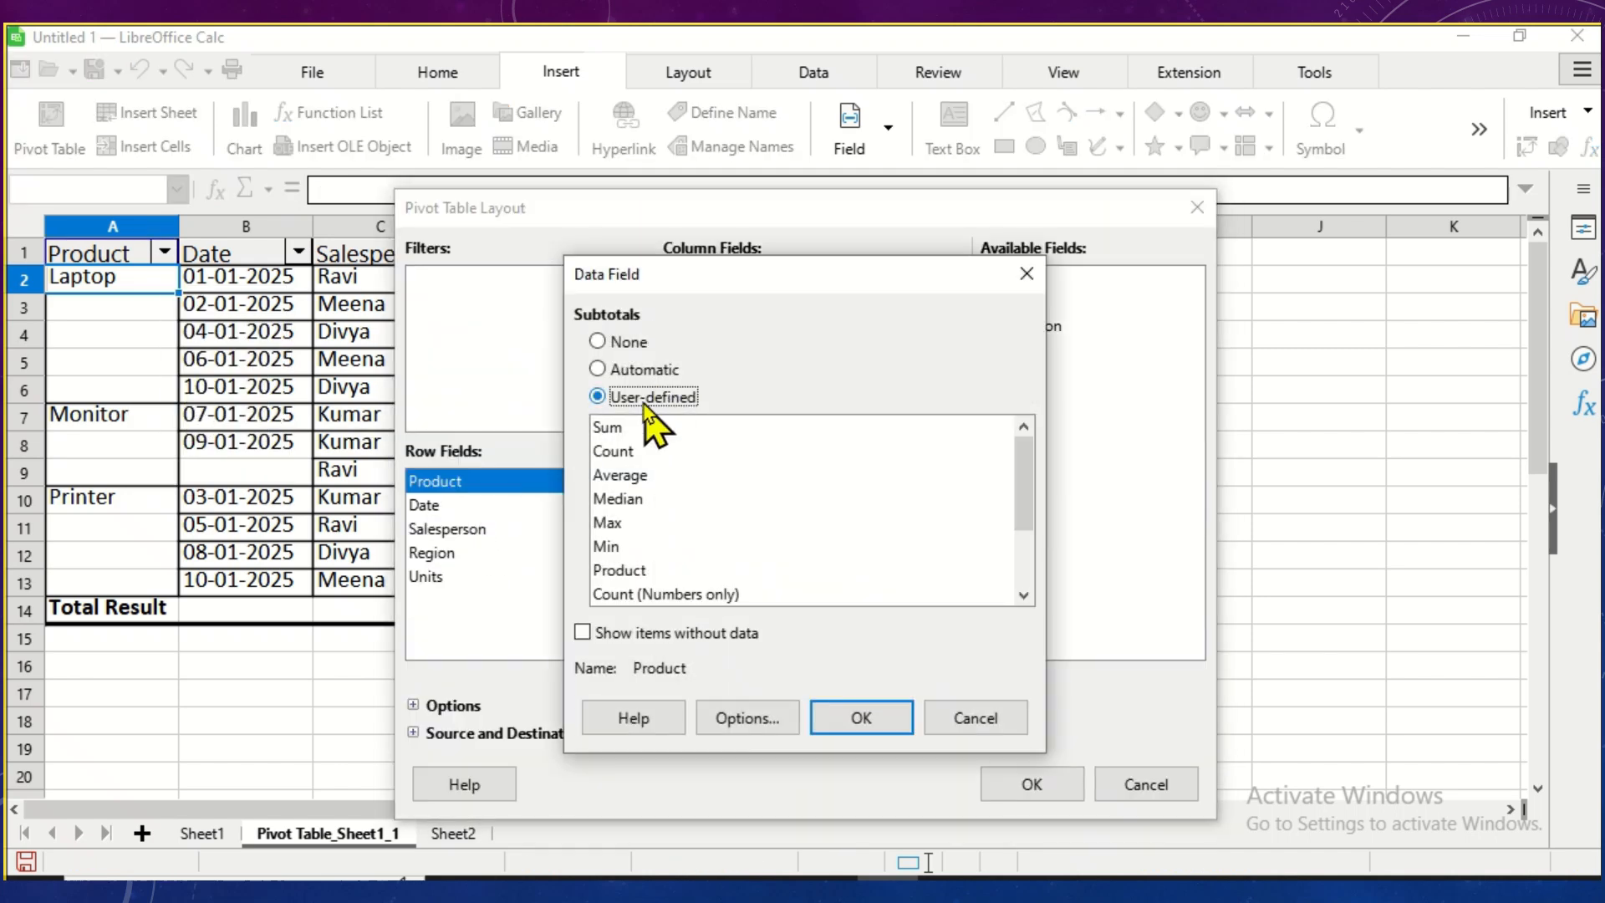
click(631, 430)
click(849, 718)
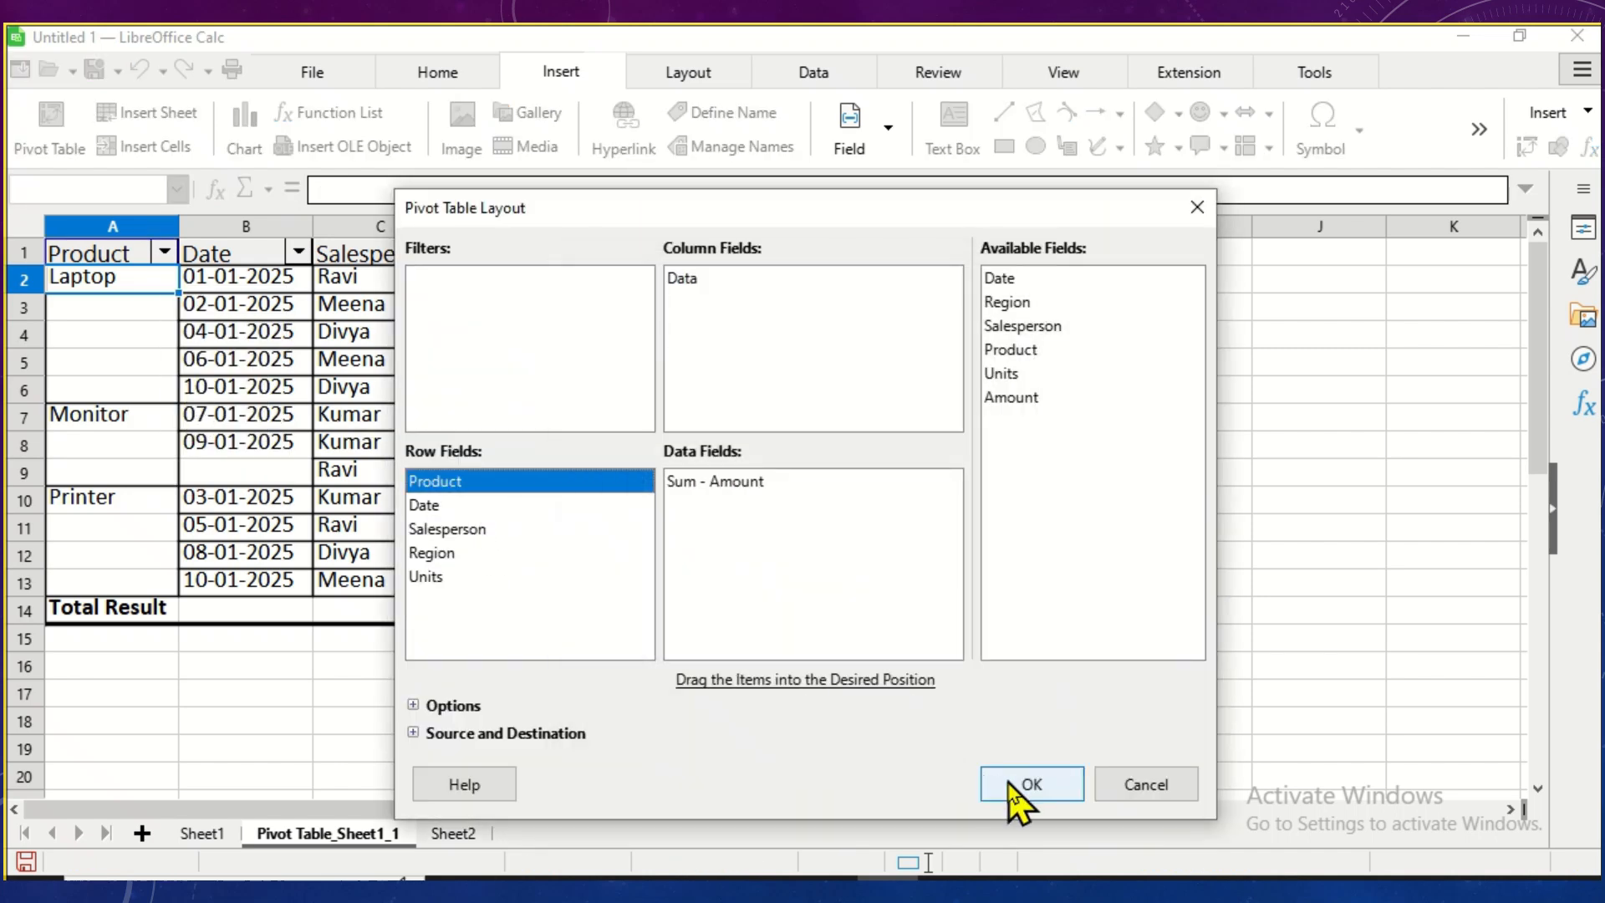
click(1000, 782)
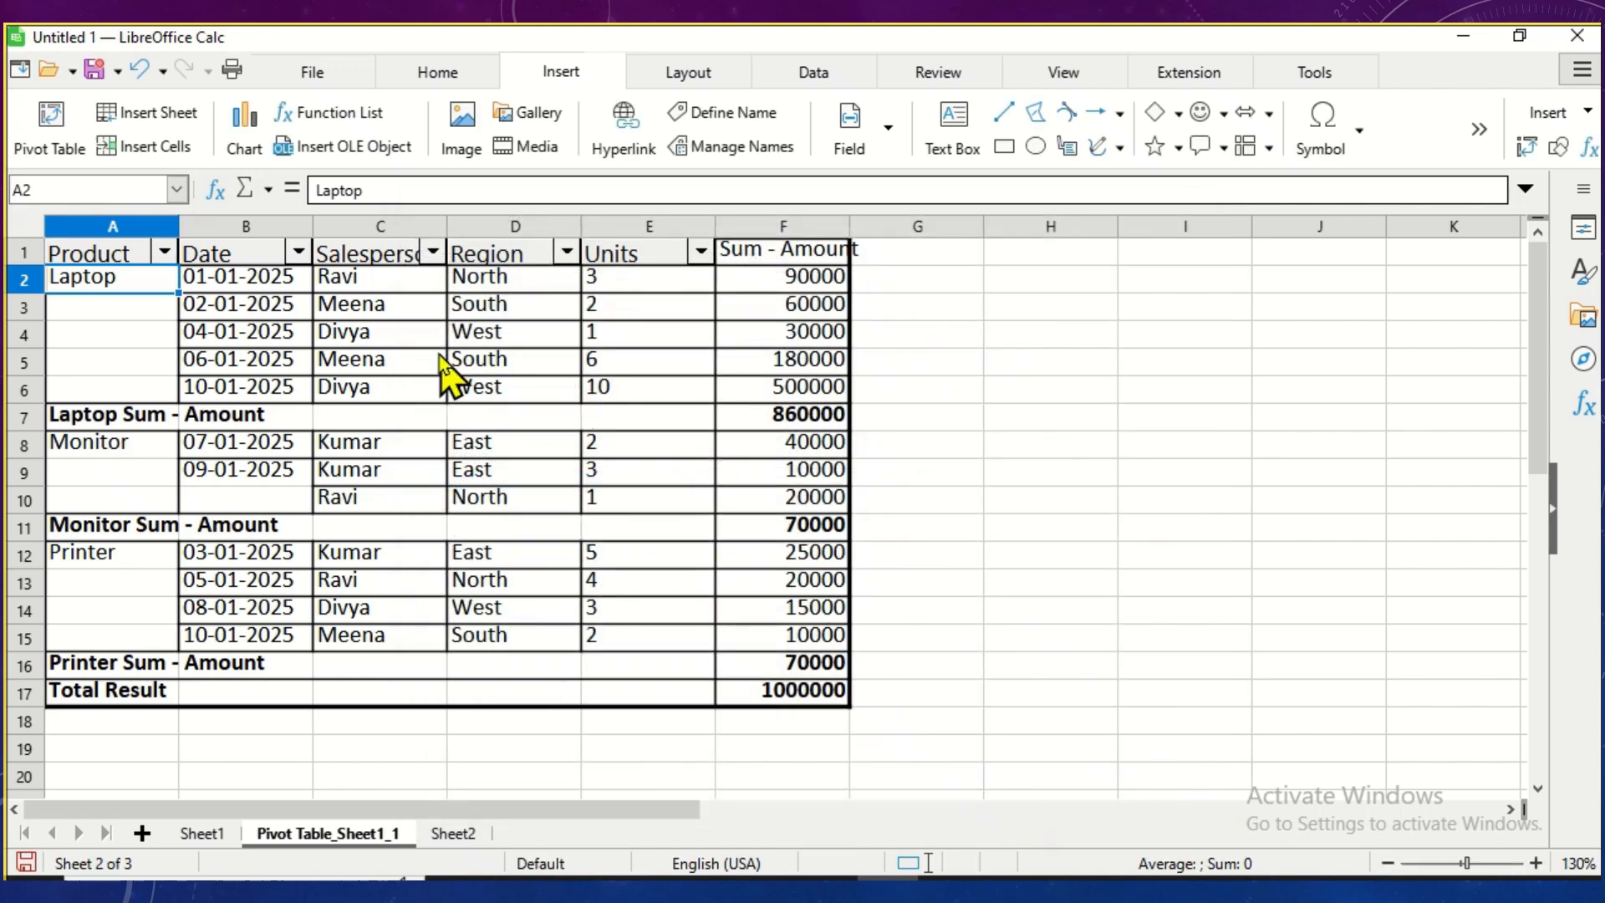
Step: Set the Product row field to the outline layout with subtotals at the top and apply it to the pivot table
right_click(155, 295)
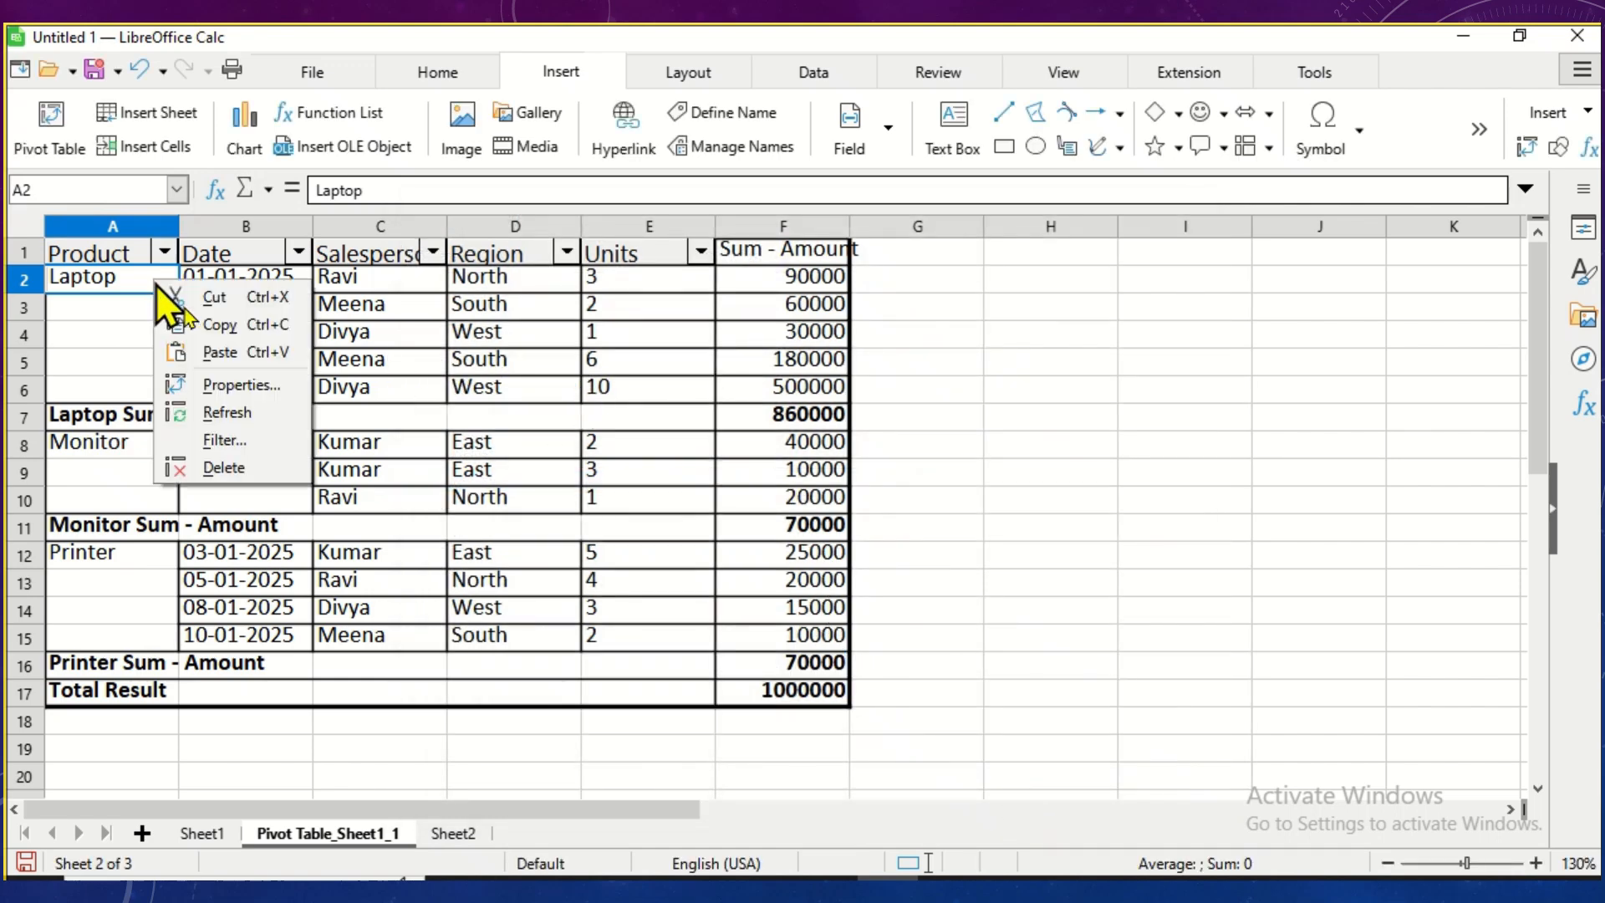
click(234, 385)
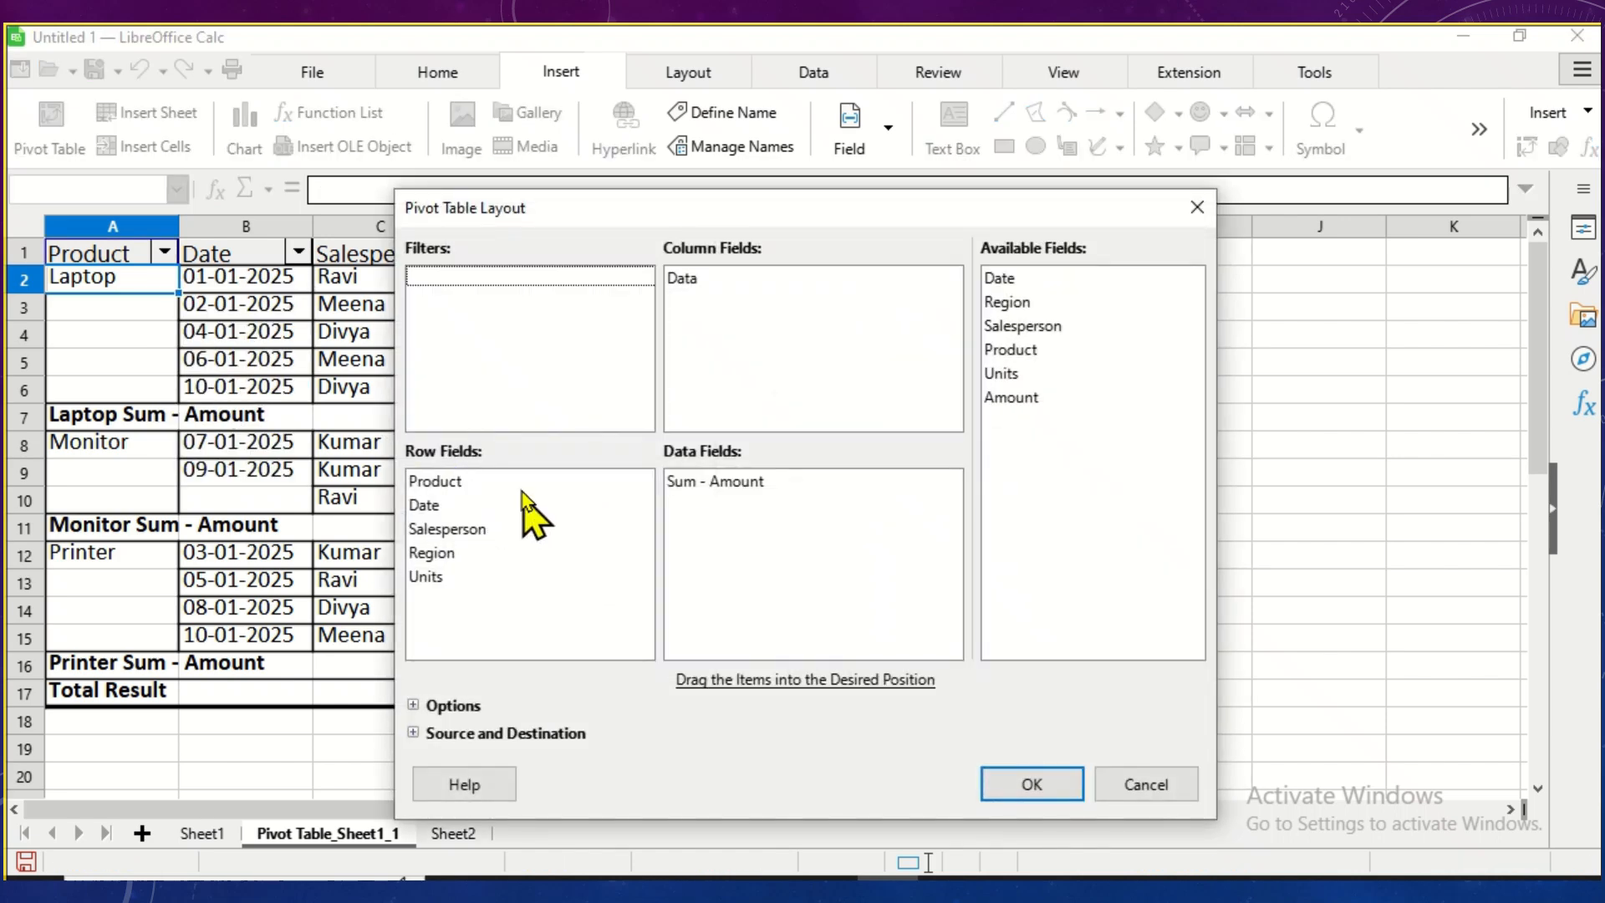
double_click(519, 483)
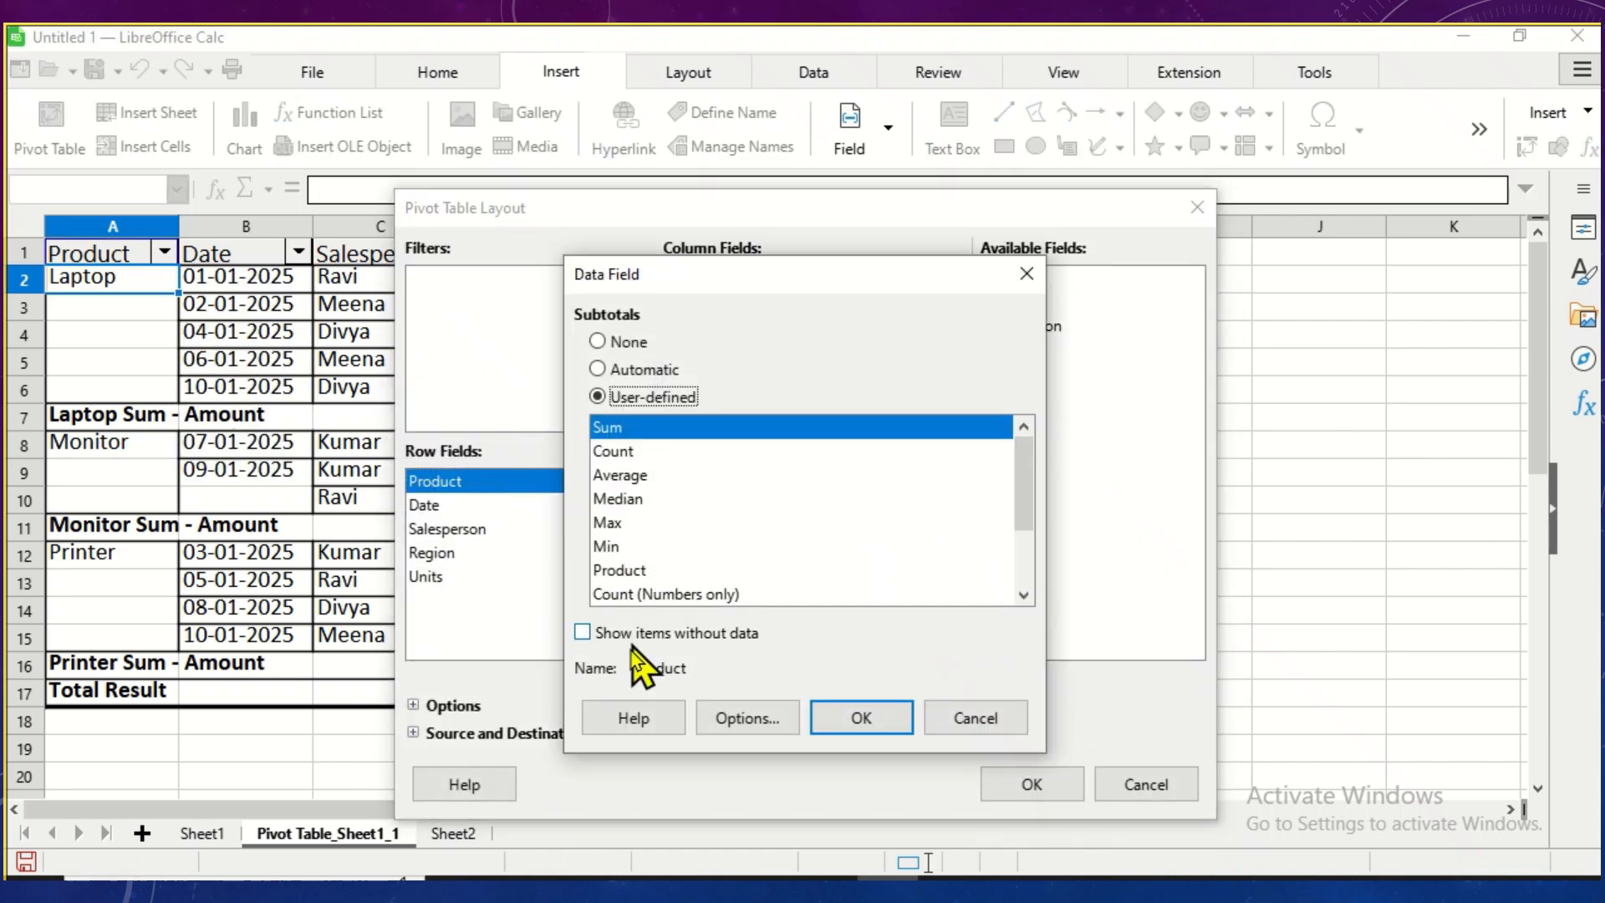
click(750, 721)
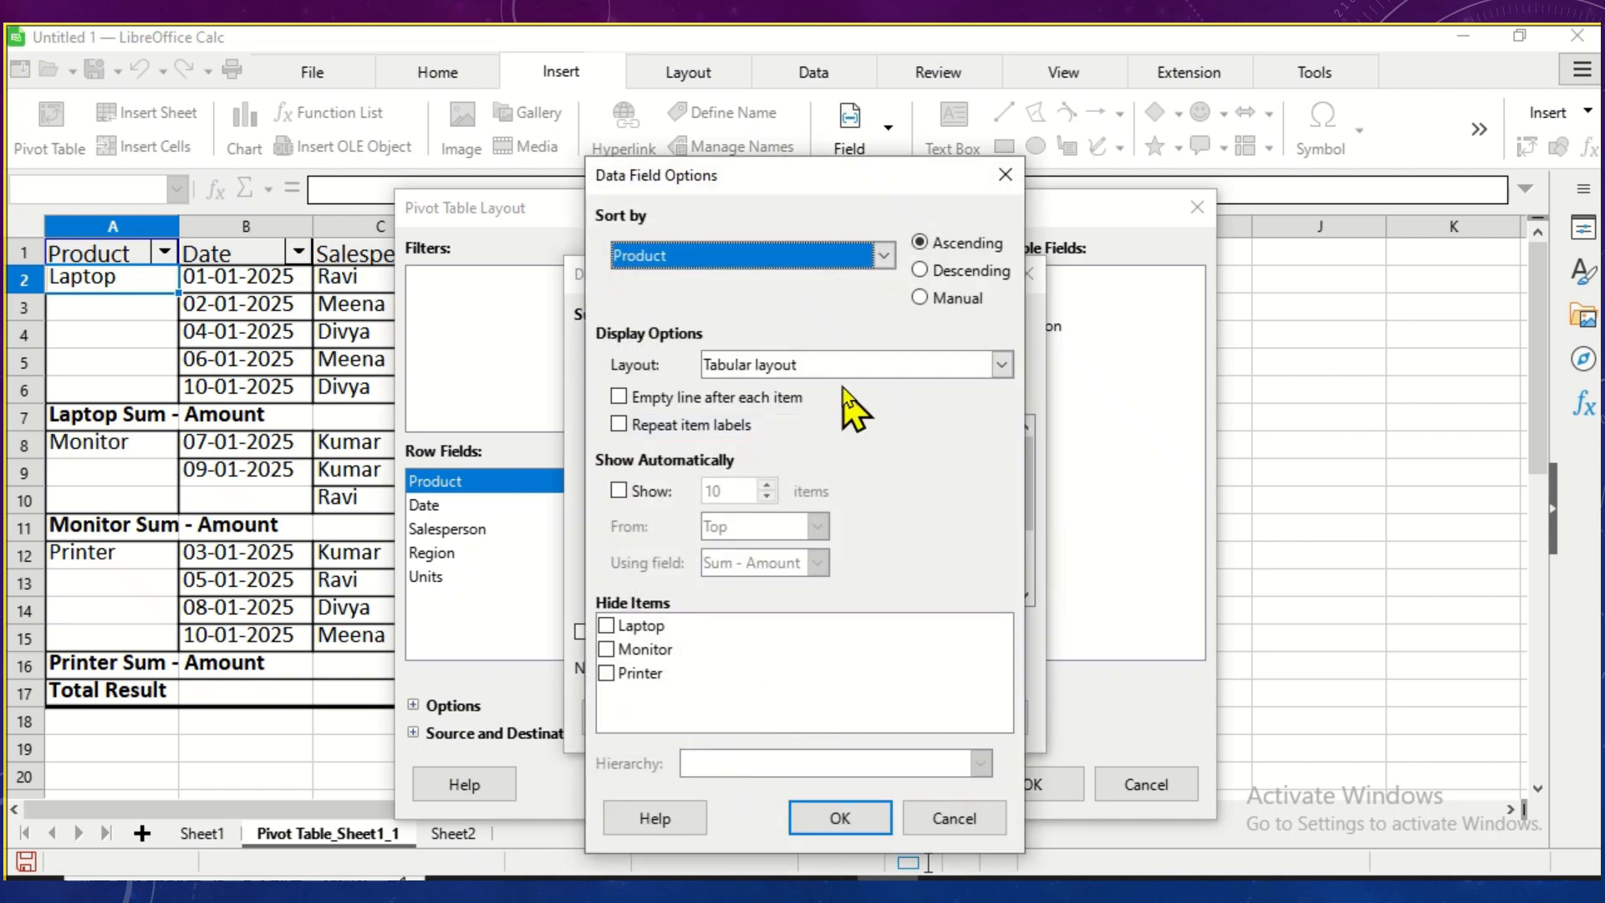
click(851, 368)
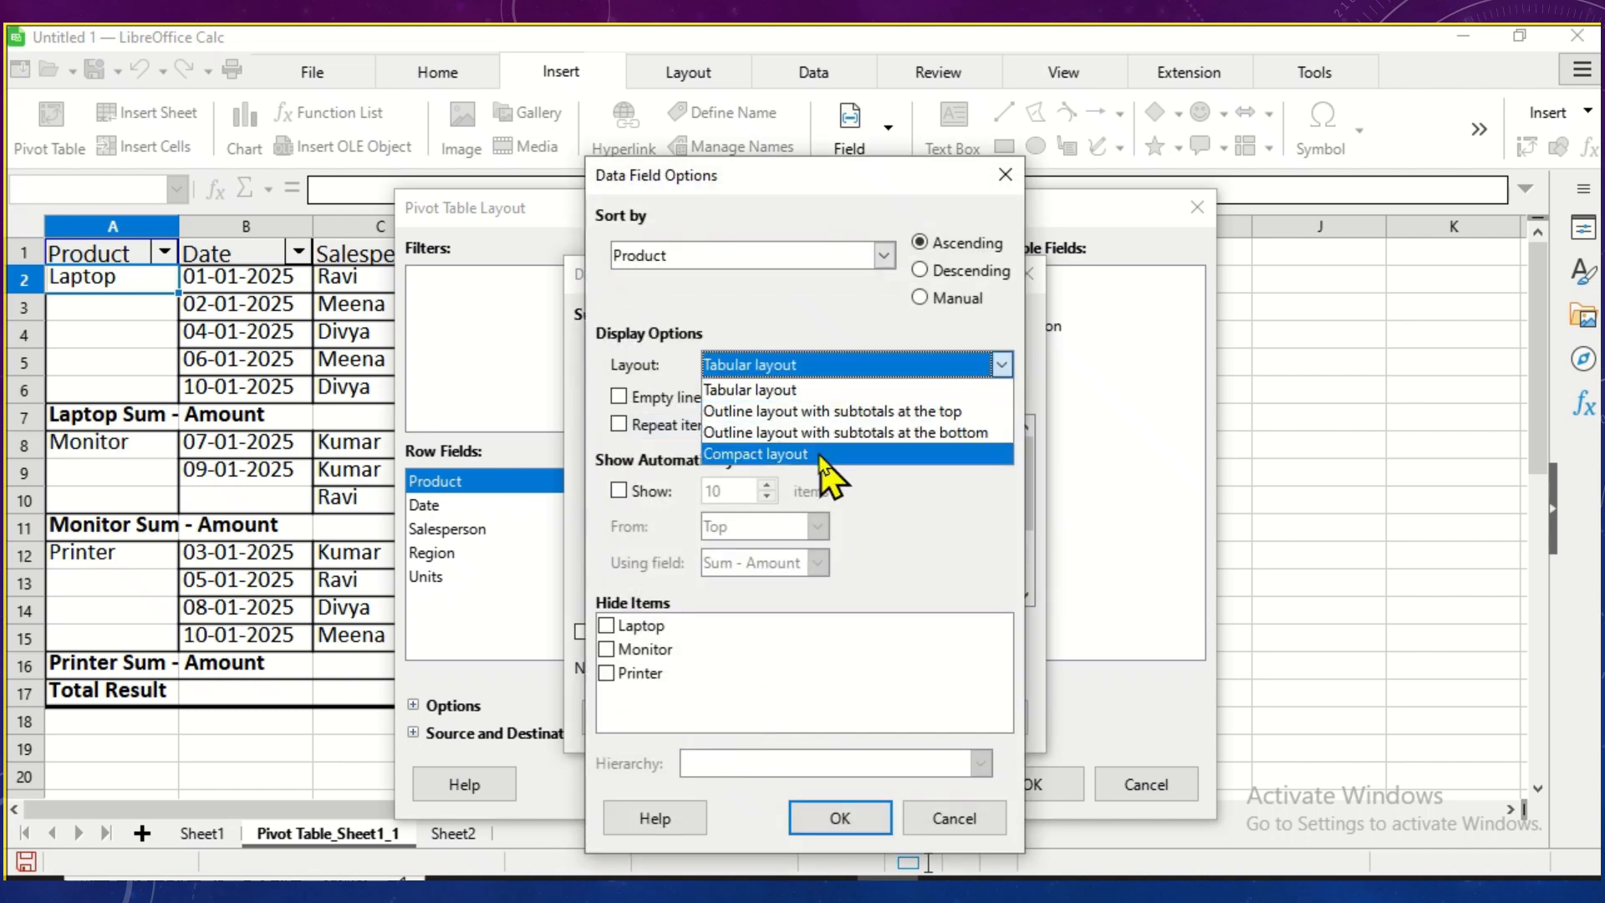
click(831, 413)
click(832, 817)
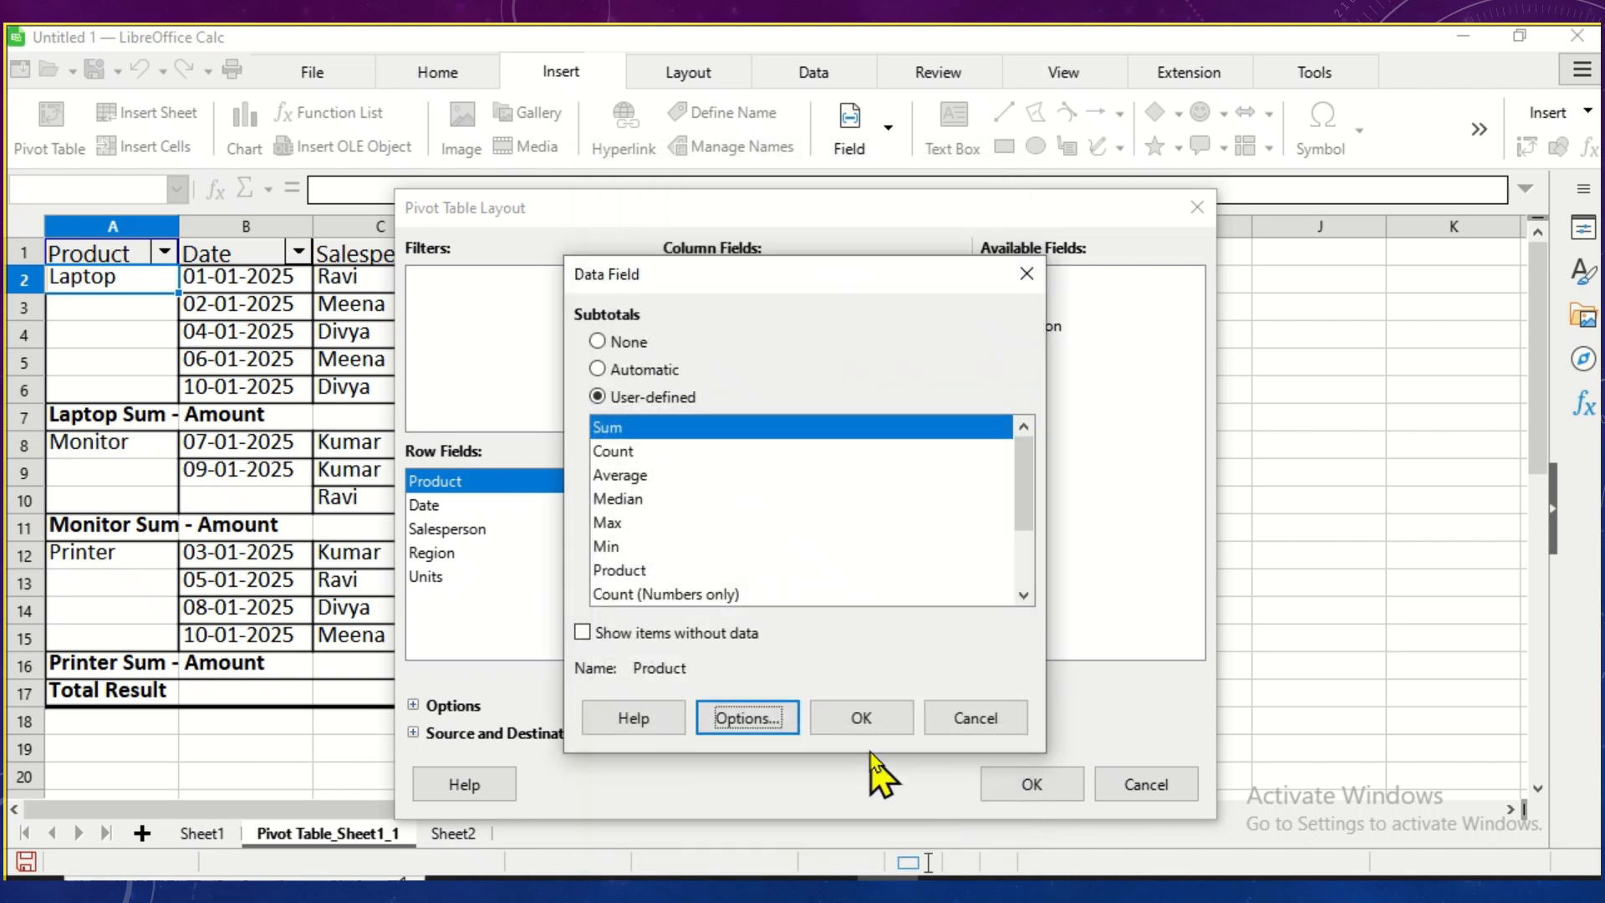
click(861, 717)
click(1030, 784)
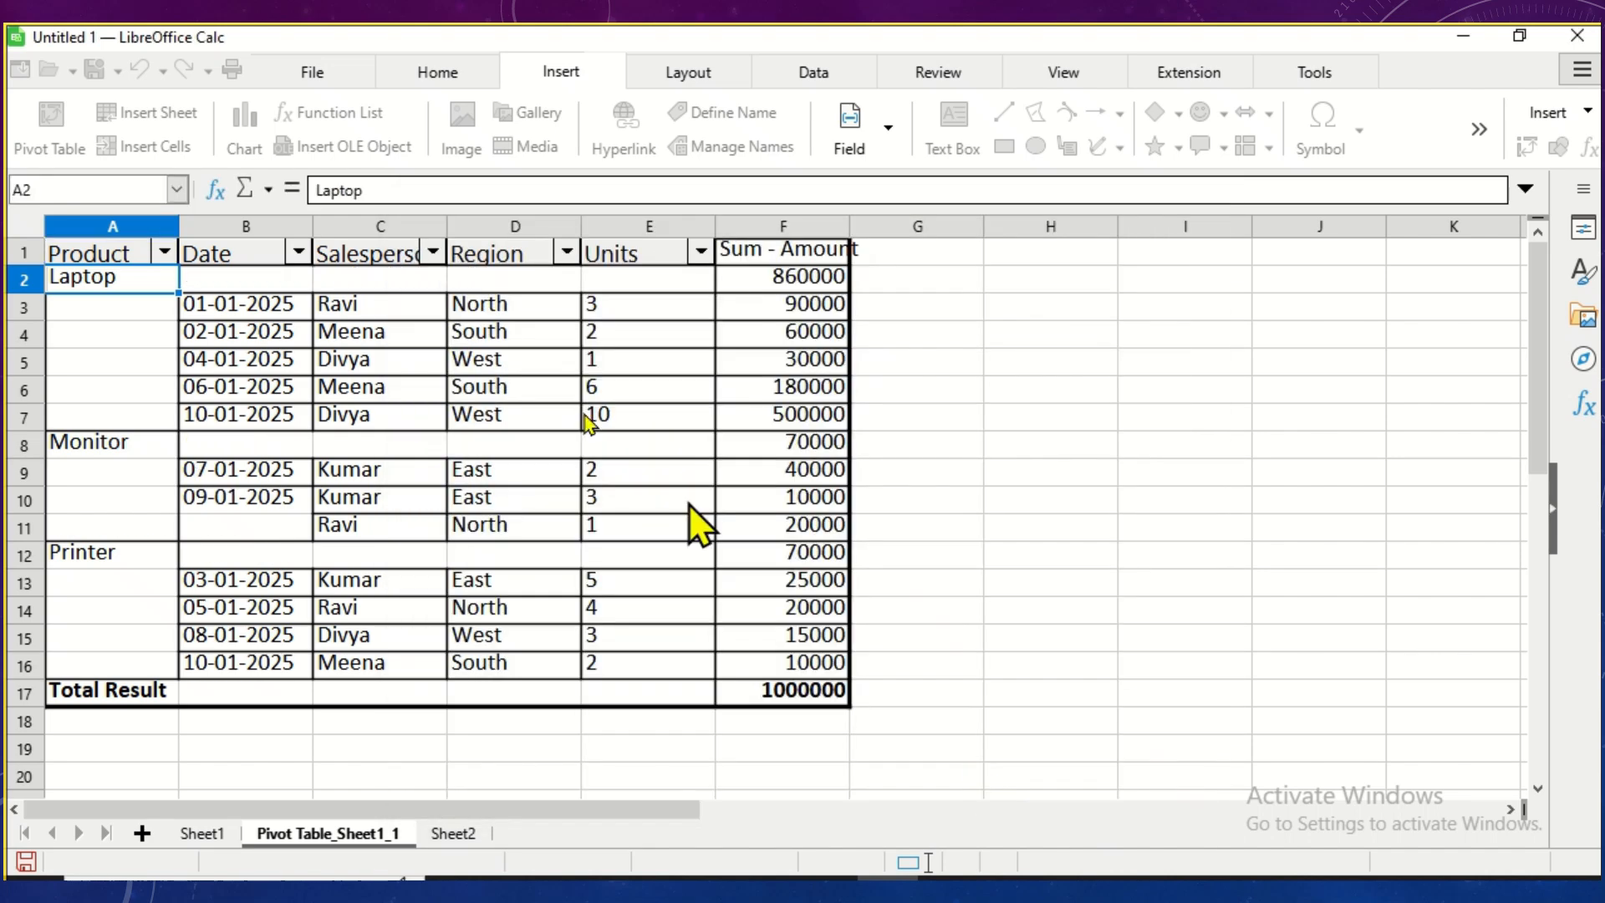
Step: Examine the Laptop, Monitor and Printer subtotals in the pivot table's Sum - Amount column
click(783, 278)
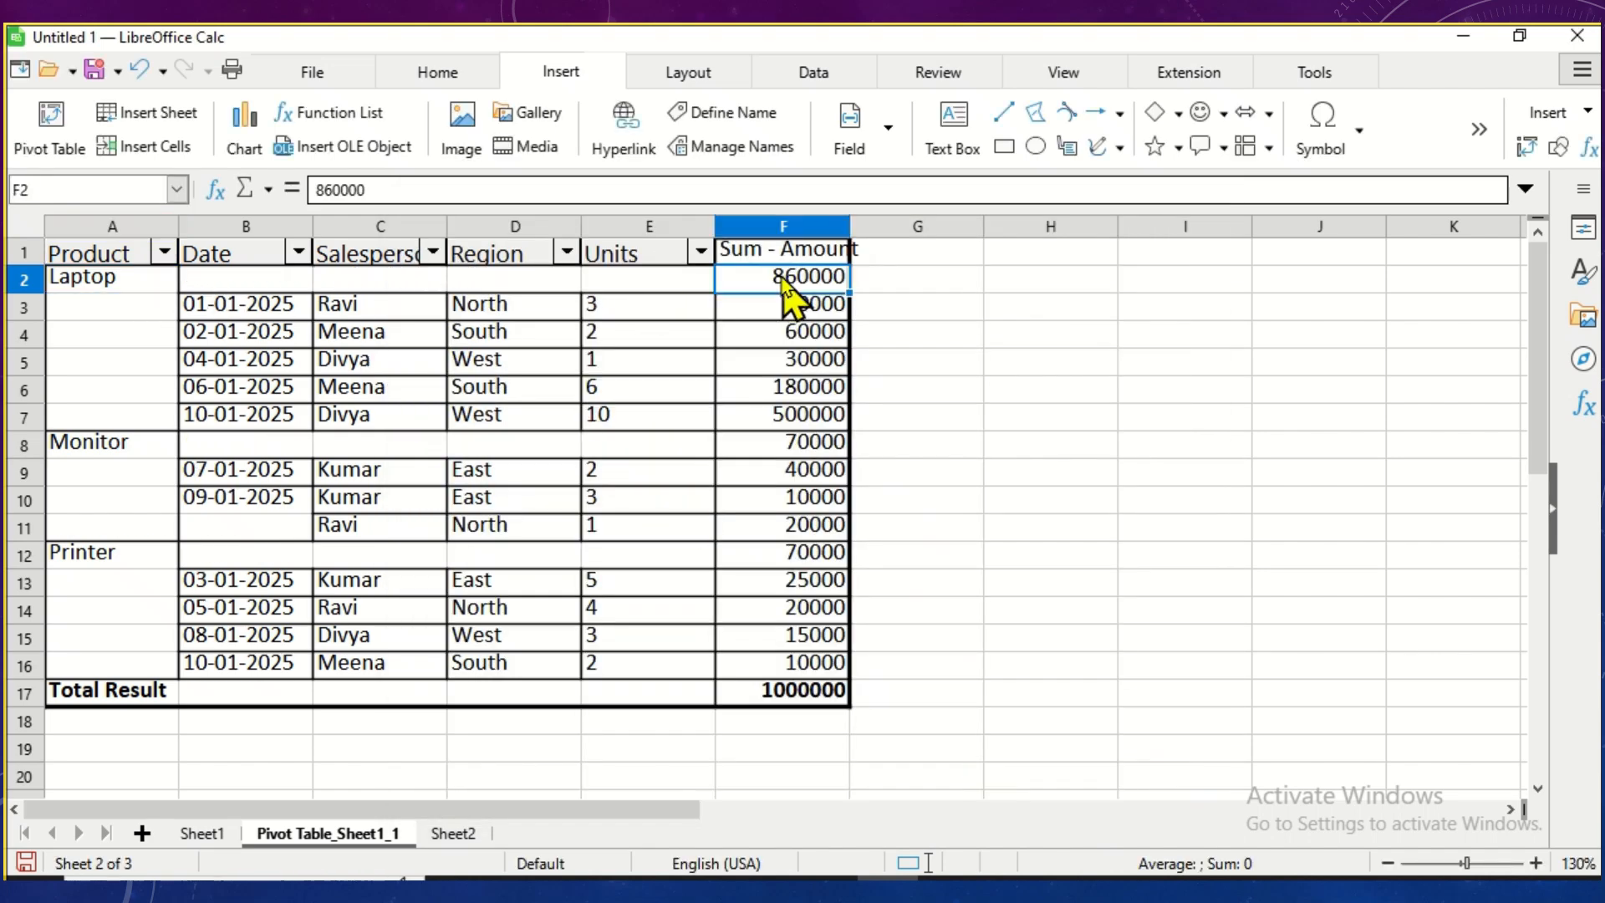
click(786, 443)
click(792, 583)
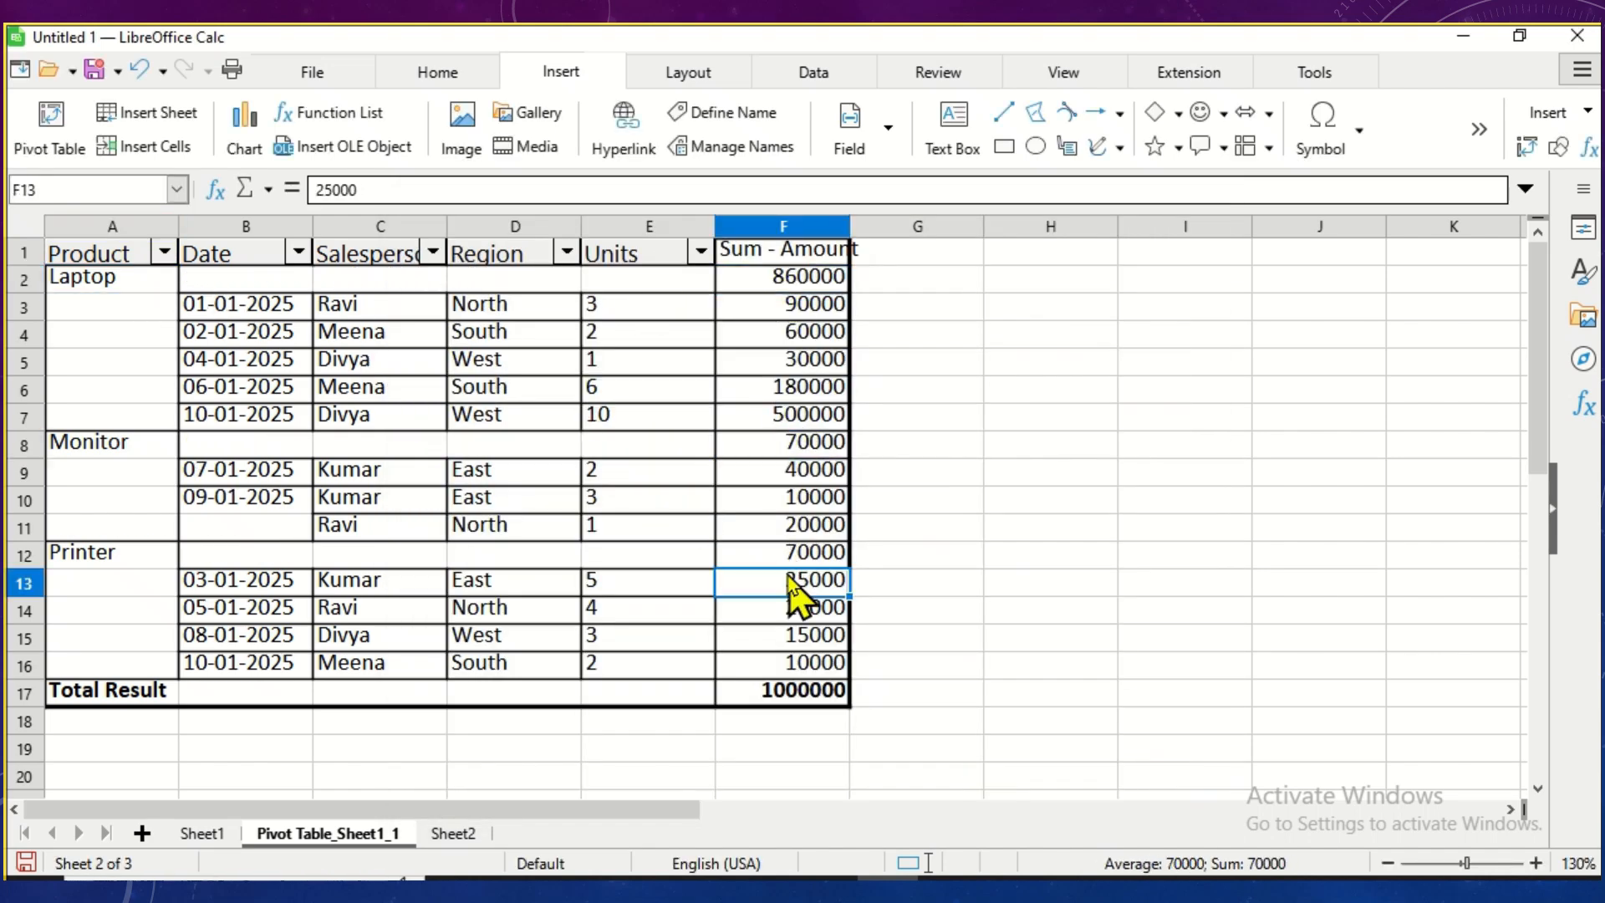
click(809, 555)
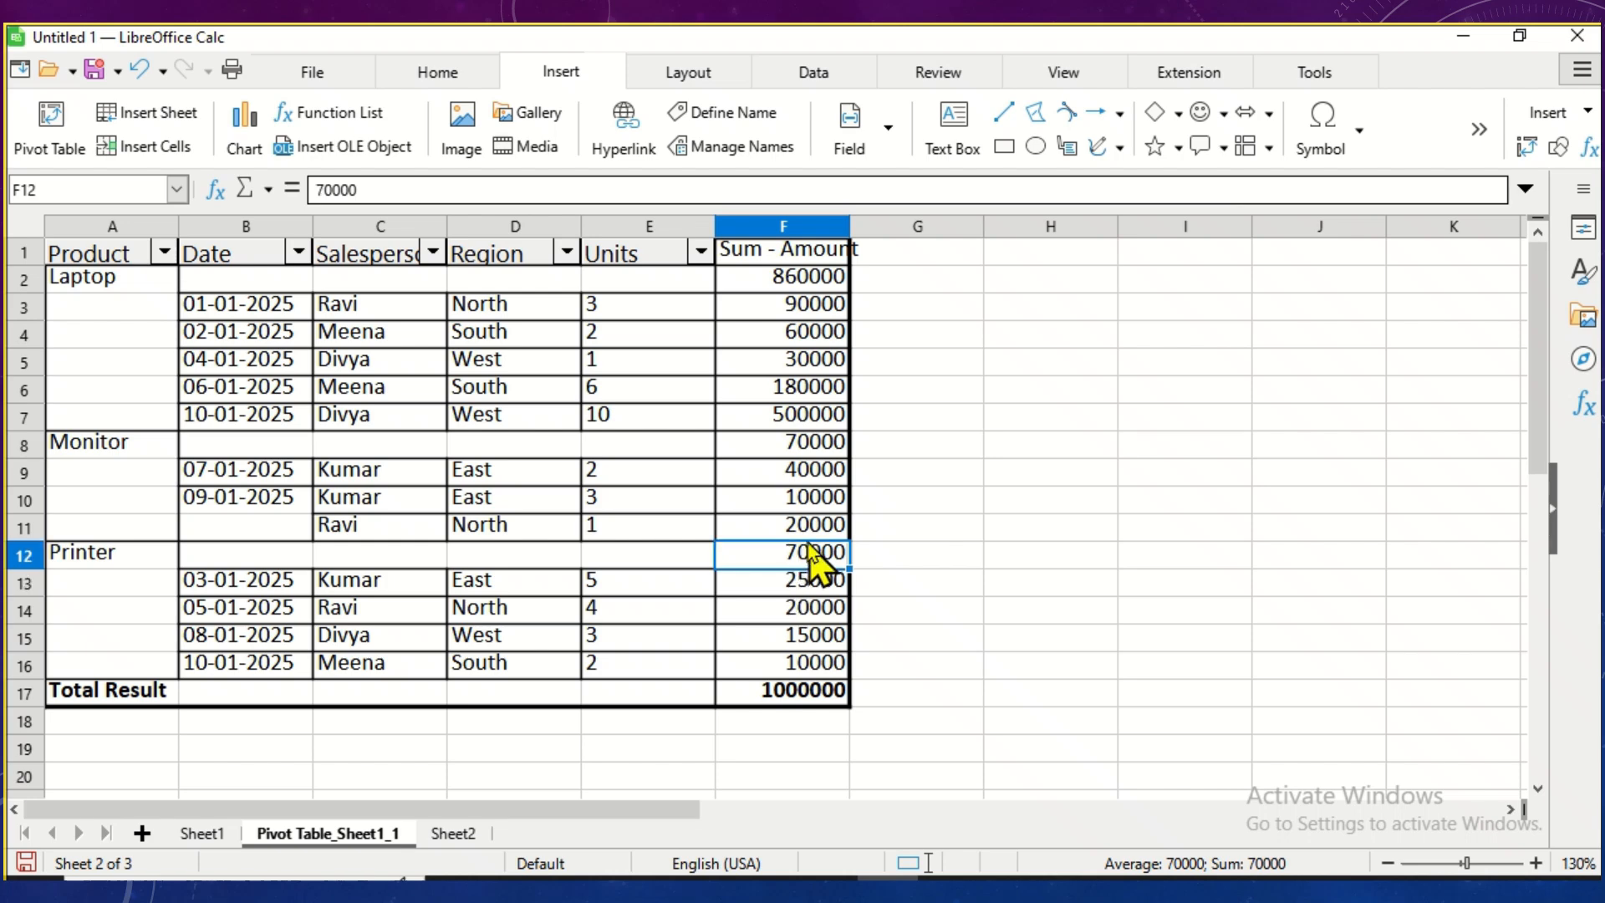
click(117, 311)
click(134, 286)
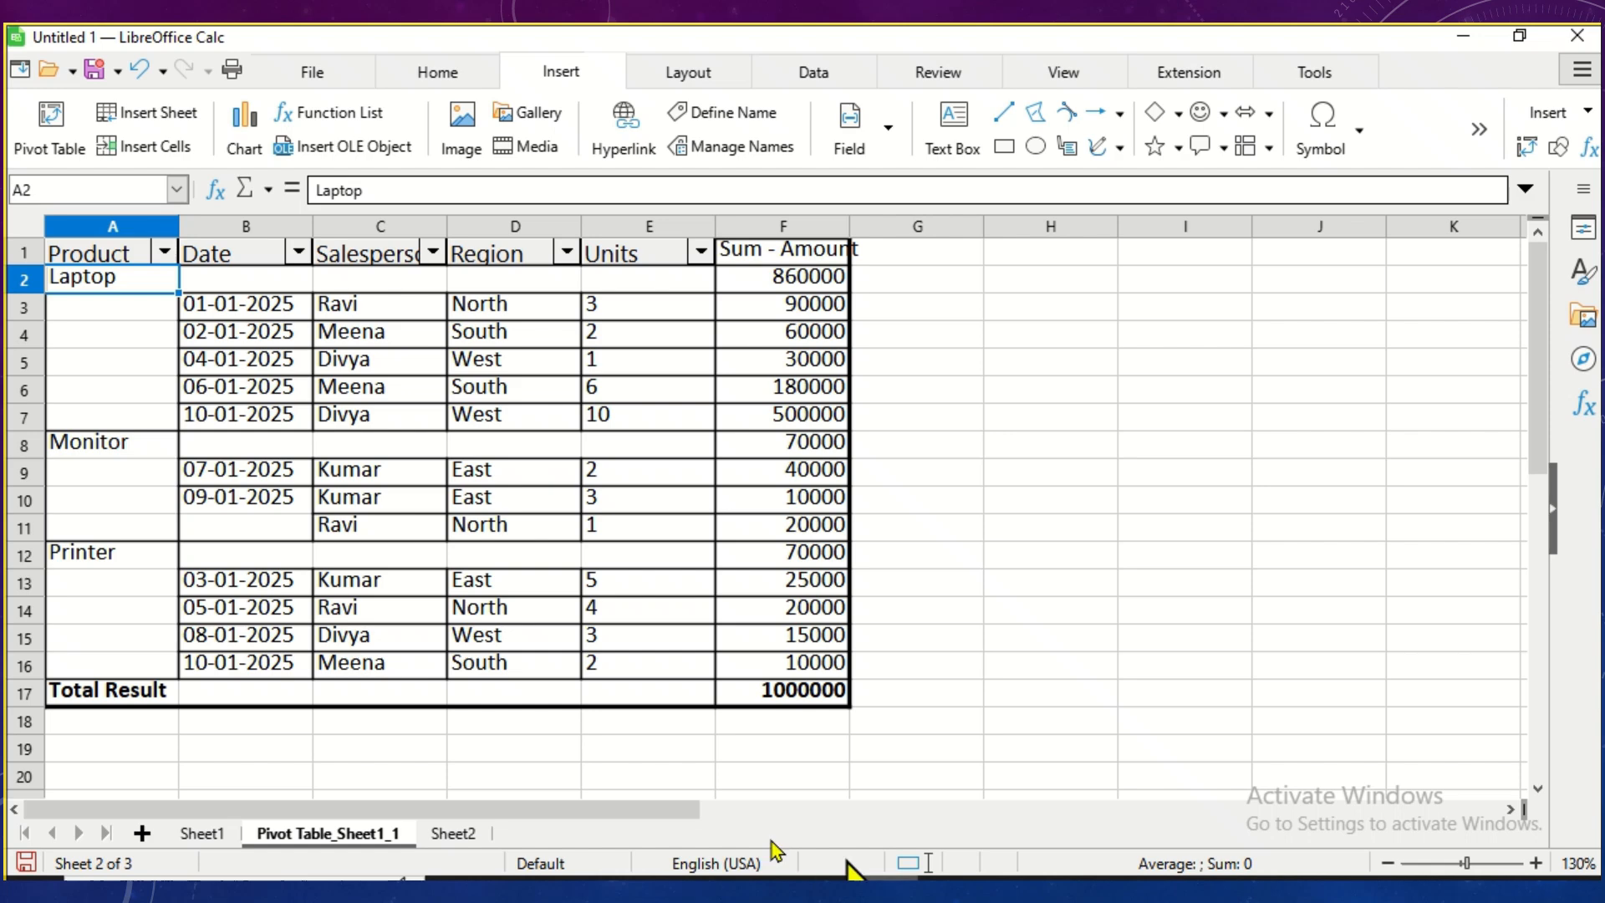
Step: Set the Amount of the 01-01-2025 Laptop sale in cell F5 of Sheet1 to 10000000
click(225, 833)
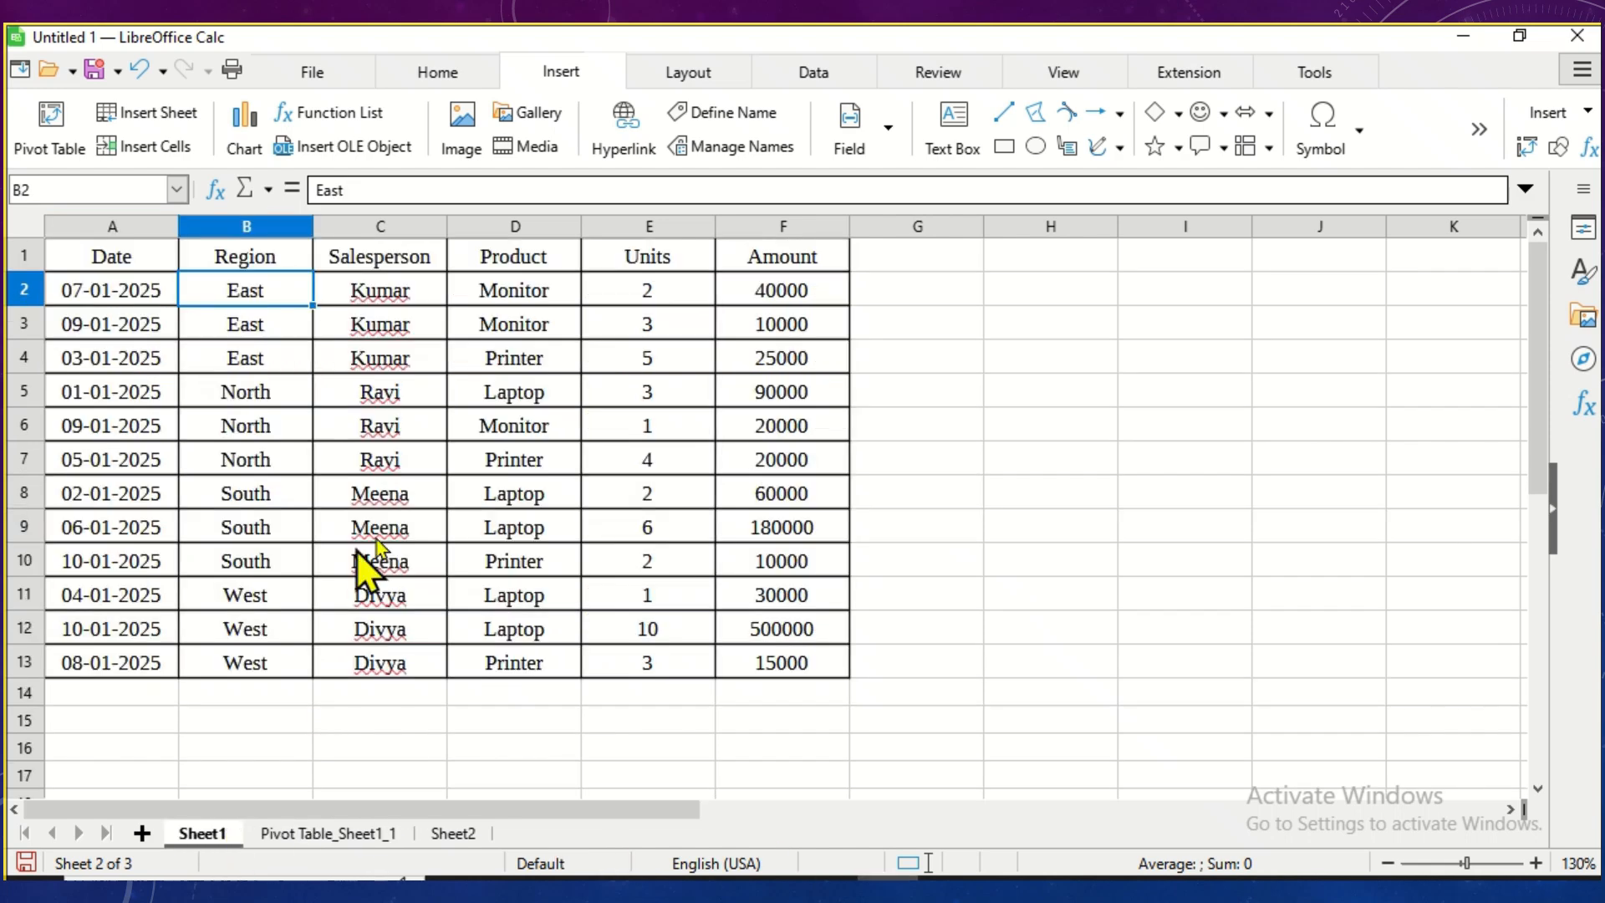
click(739, 399)
text(1000000)
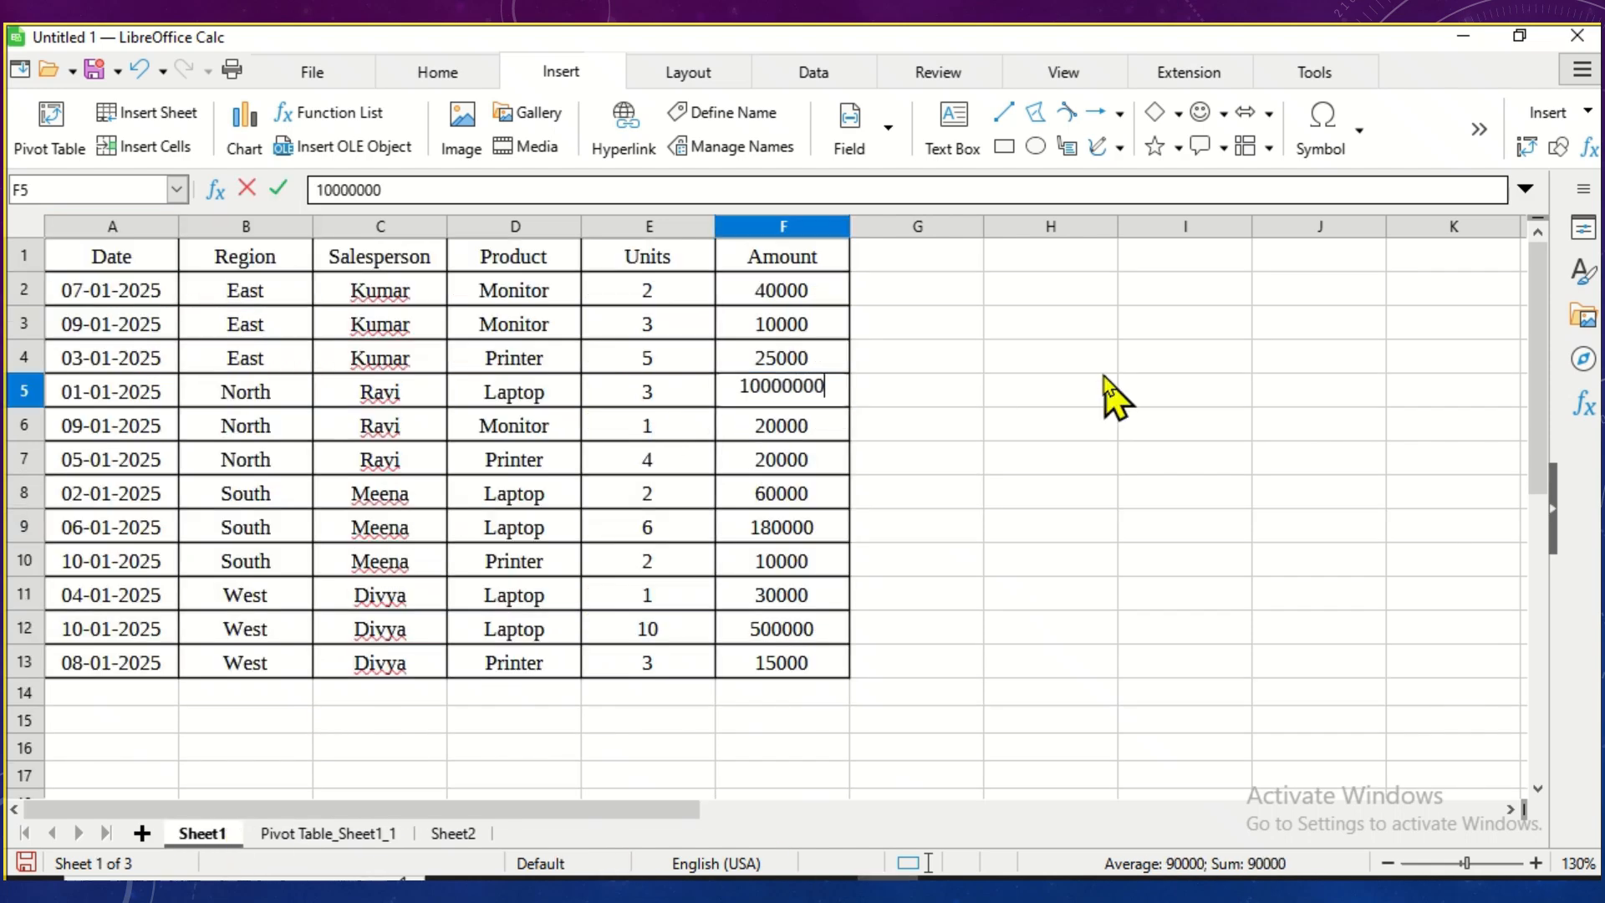
text(0)
key(Return)
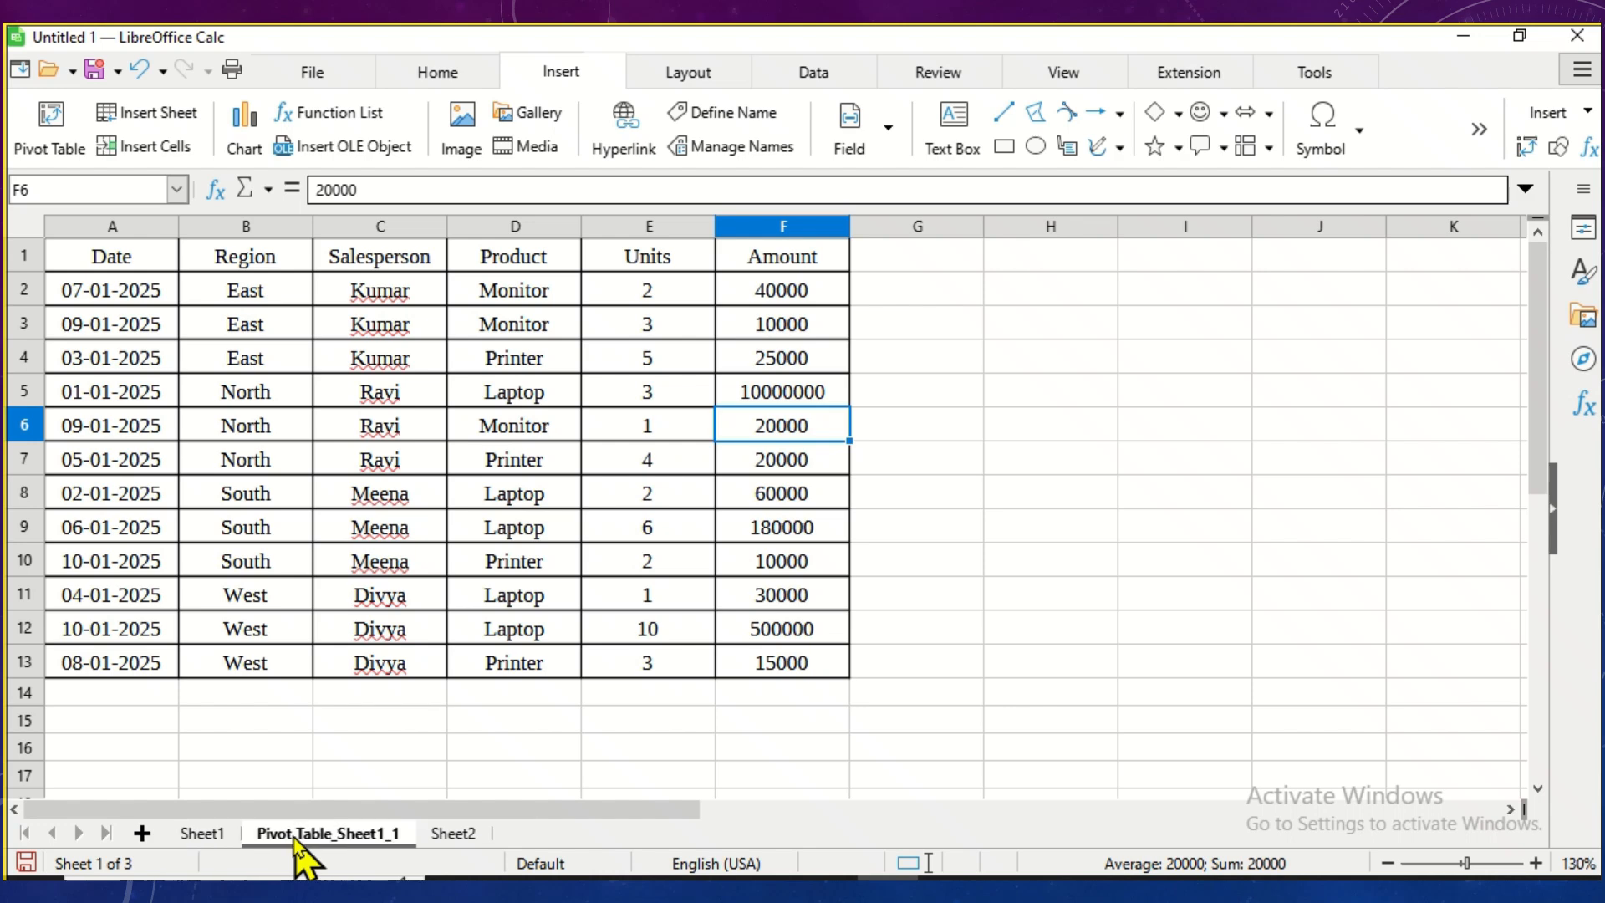
Step: Refresh the pivot table on the Pivot Table_Sheet1_1 sheet from its source data and check the 01-01-2025 Laptop amount
click(299, 833)
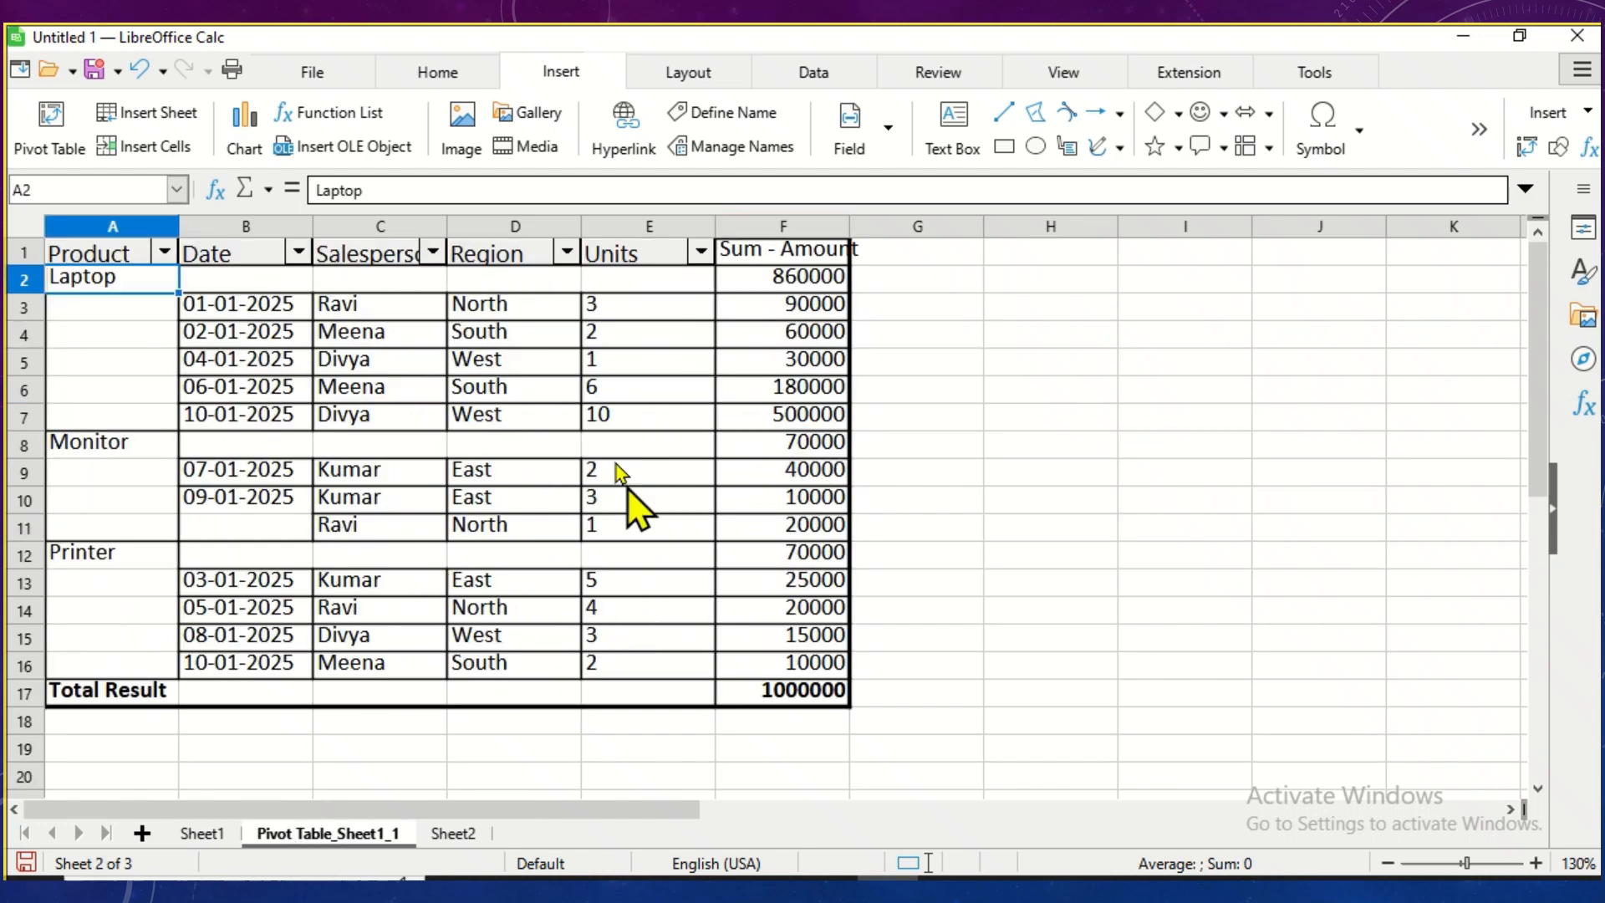
right_click(532, 386)
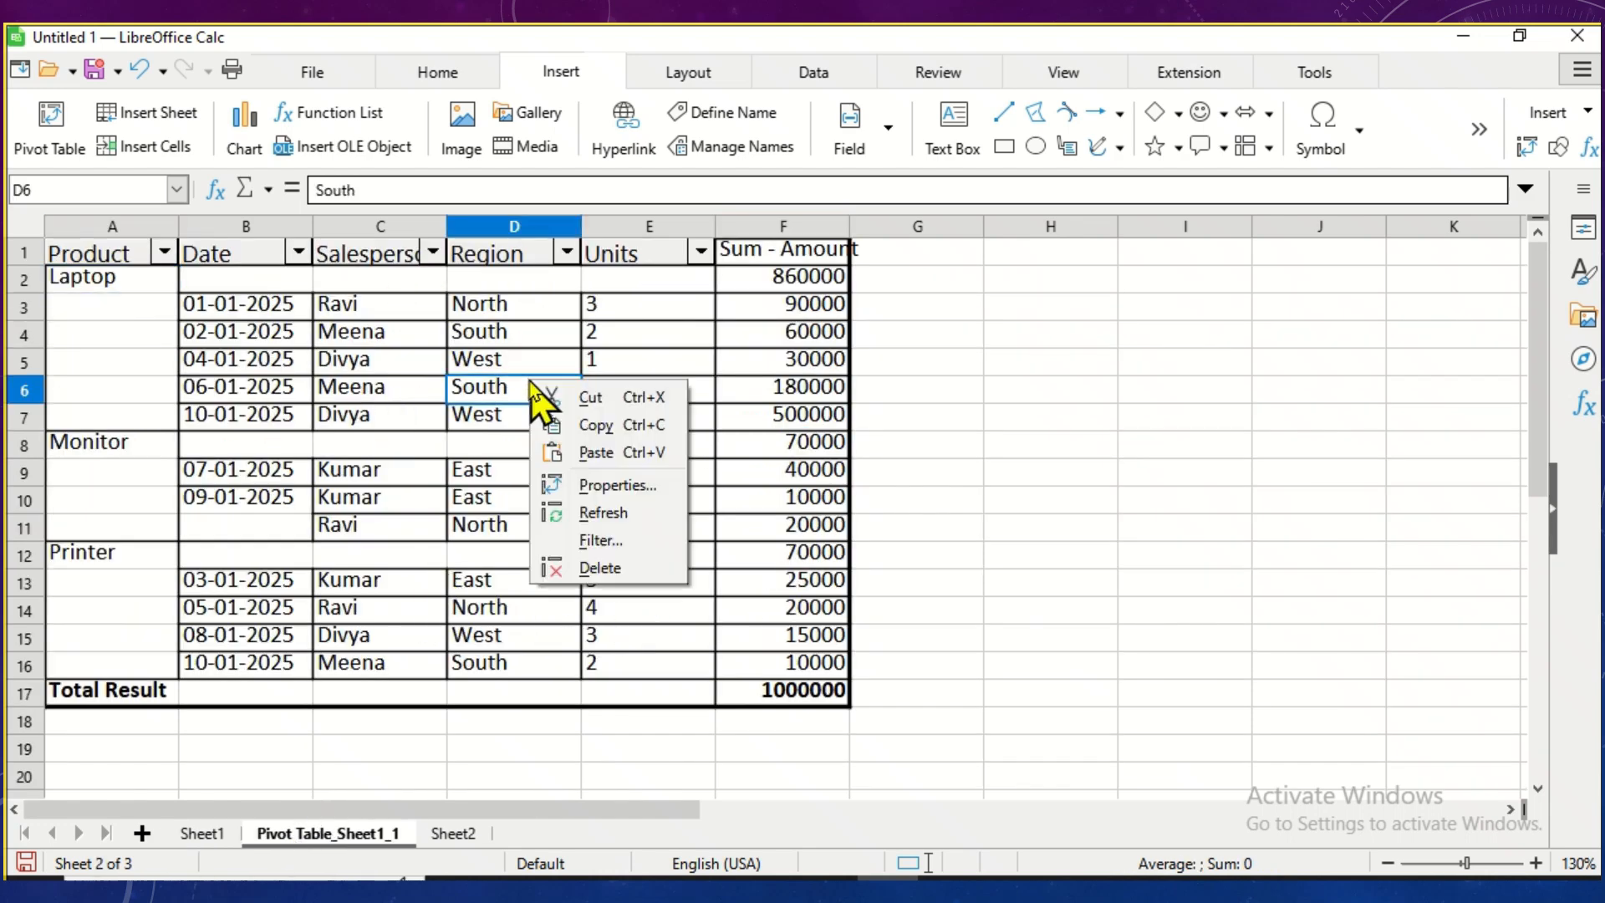
click(603, 512)
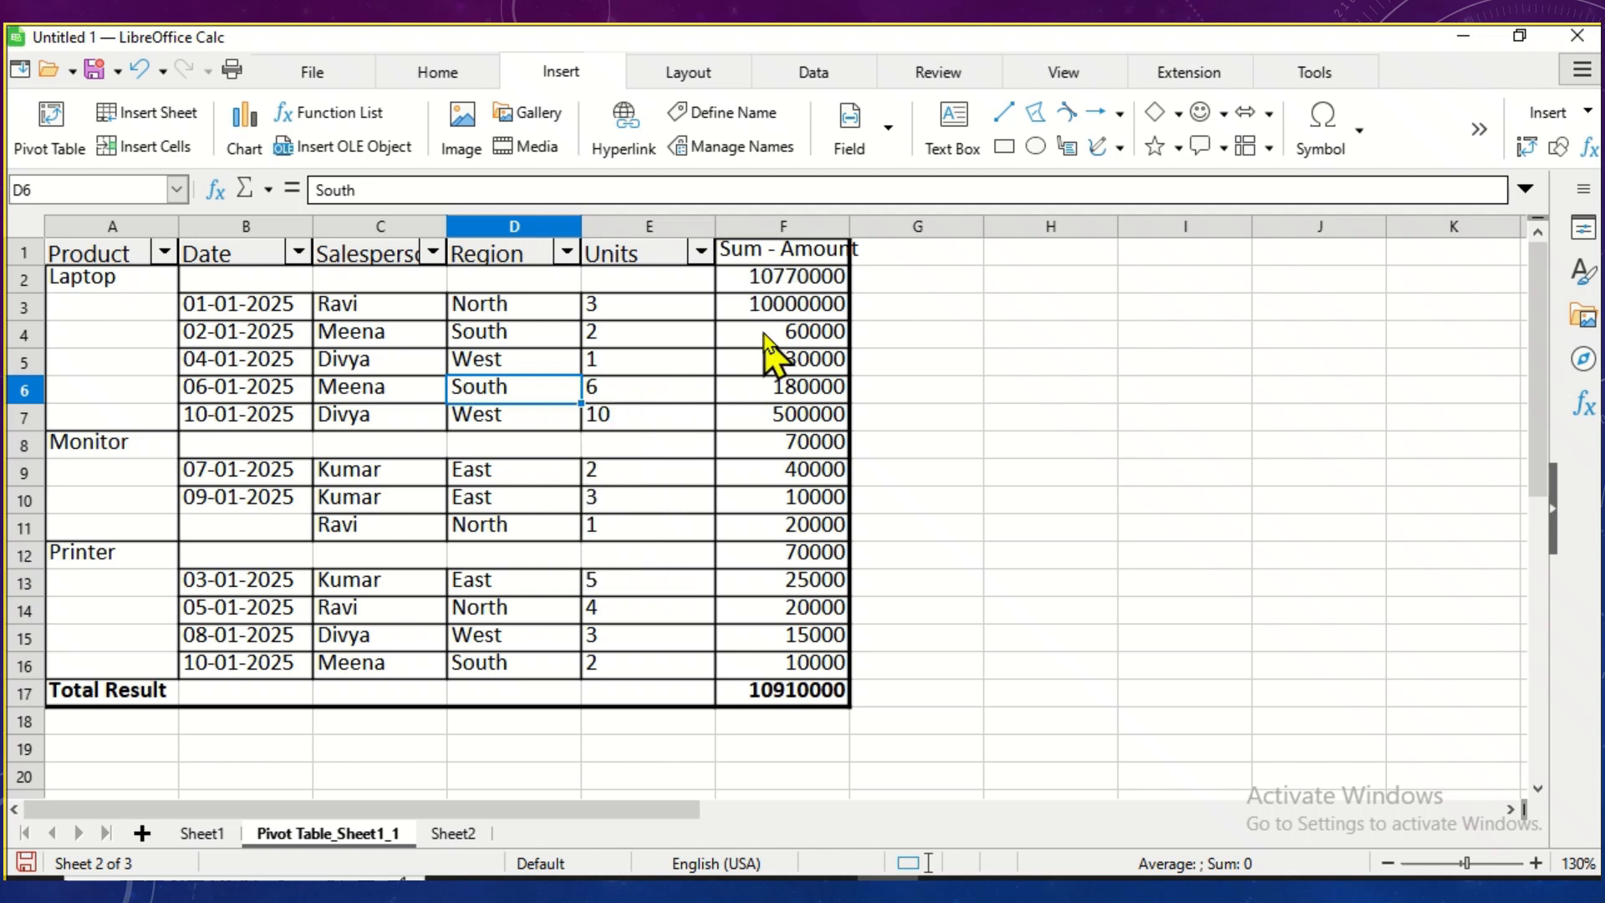
click(794, 308)
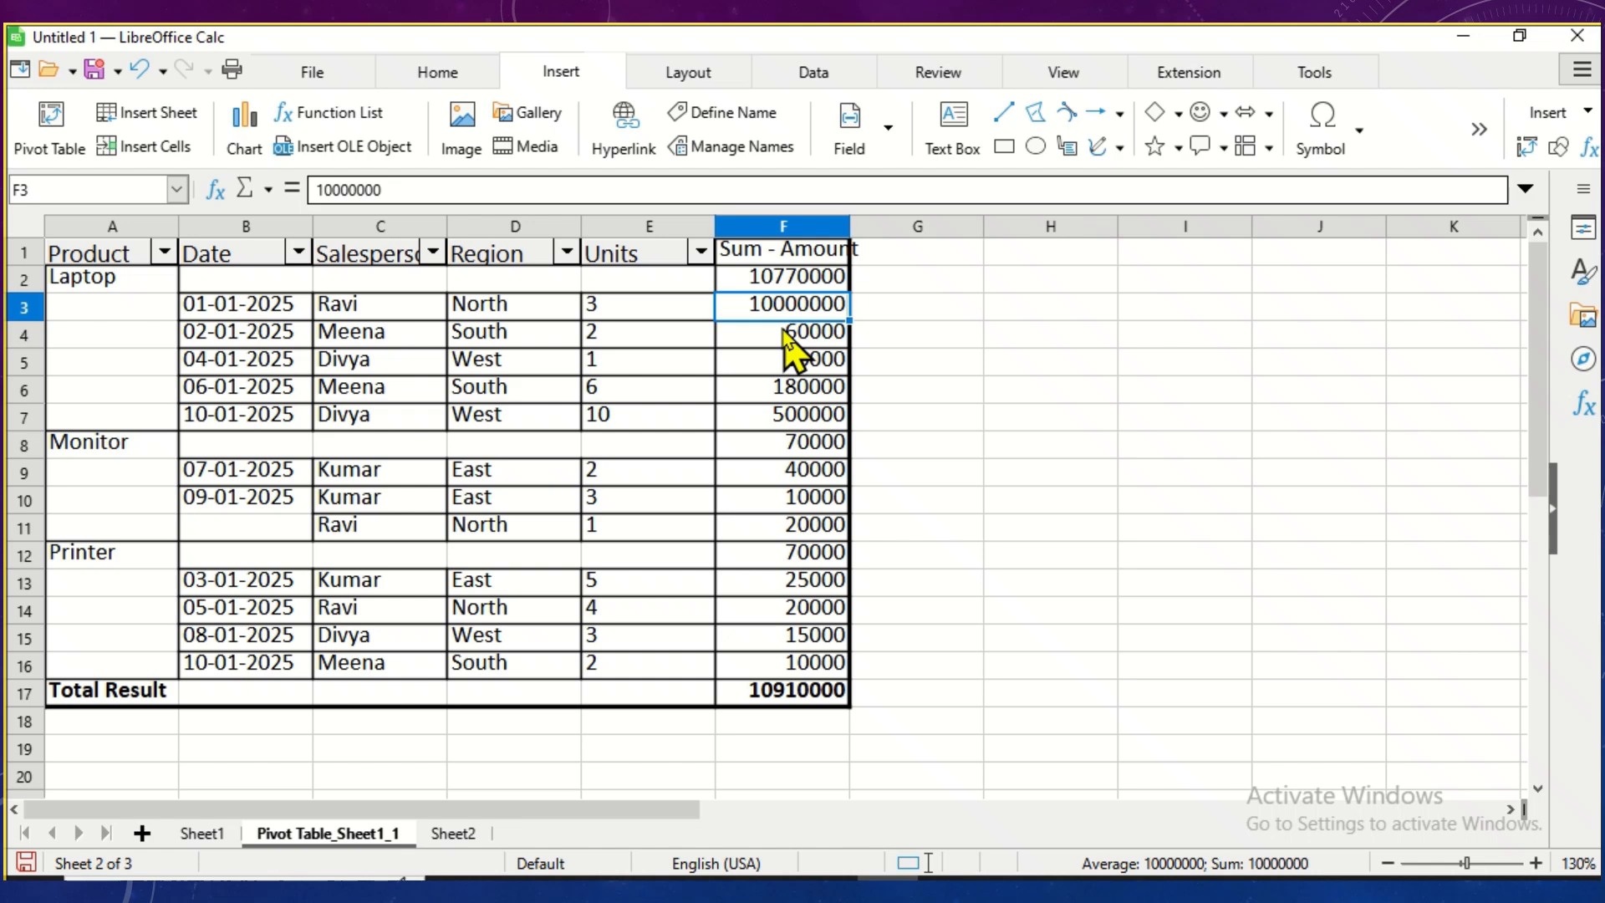
mouse_move(735, 43)
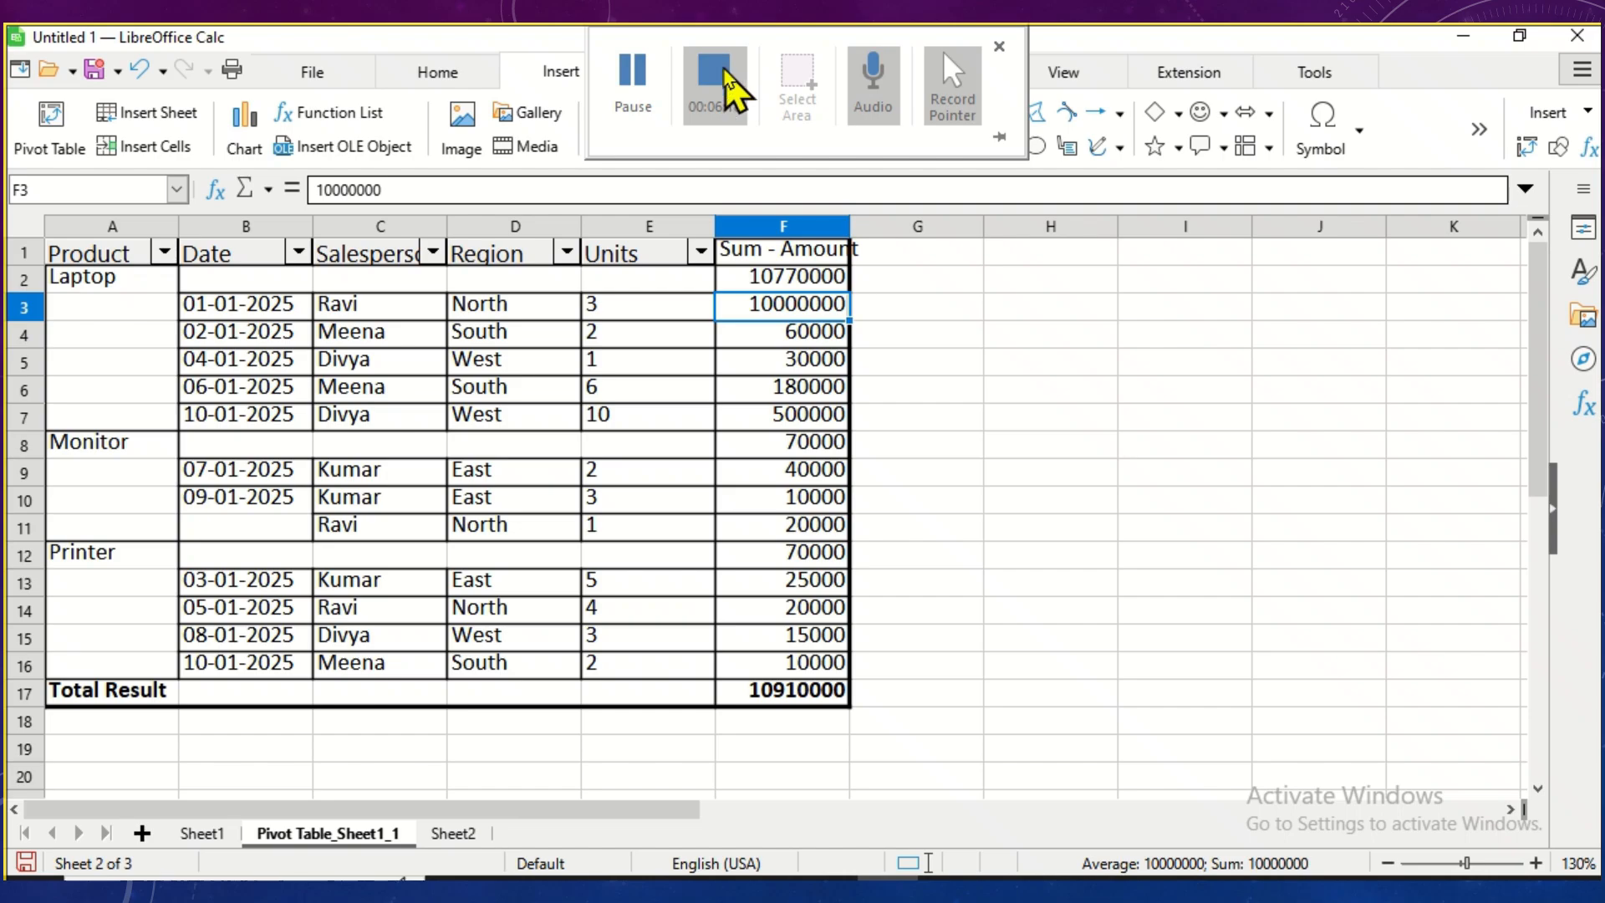
click(724, 79)
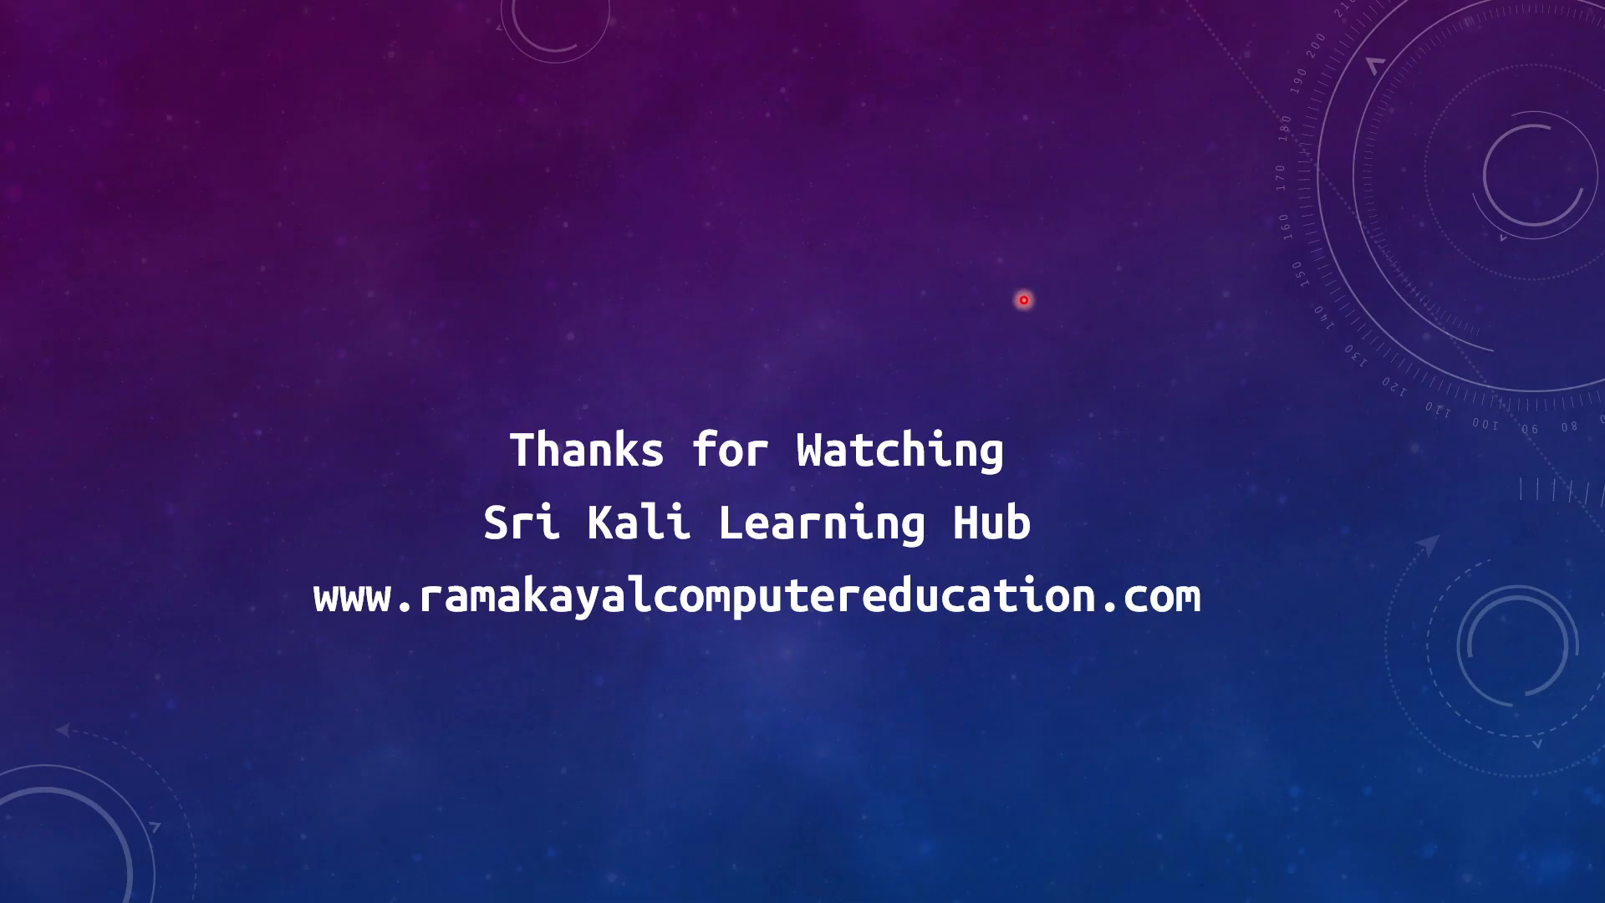